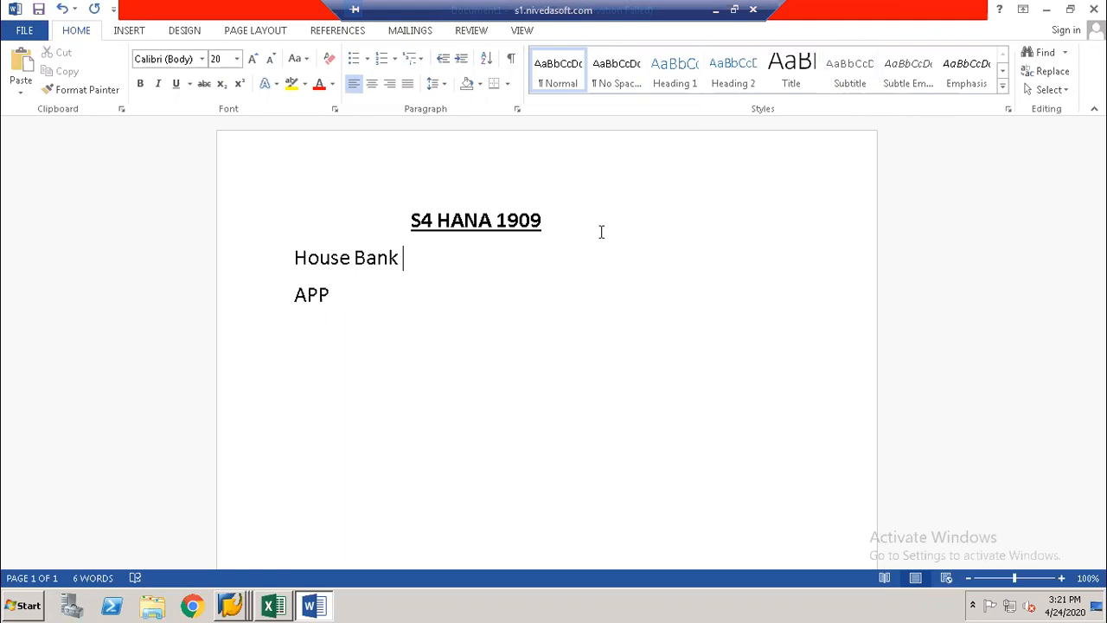
Step: Switch to SAP Easy Access and start transaction FI12 for house bank maintenance
{"action": "key", "text": "alt+Tab"}
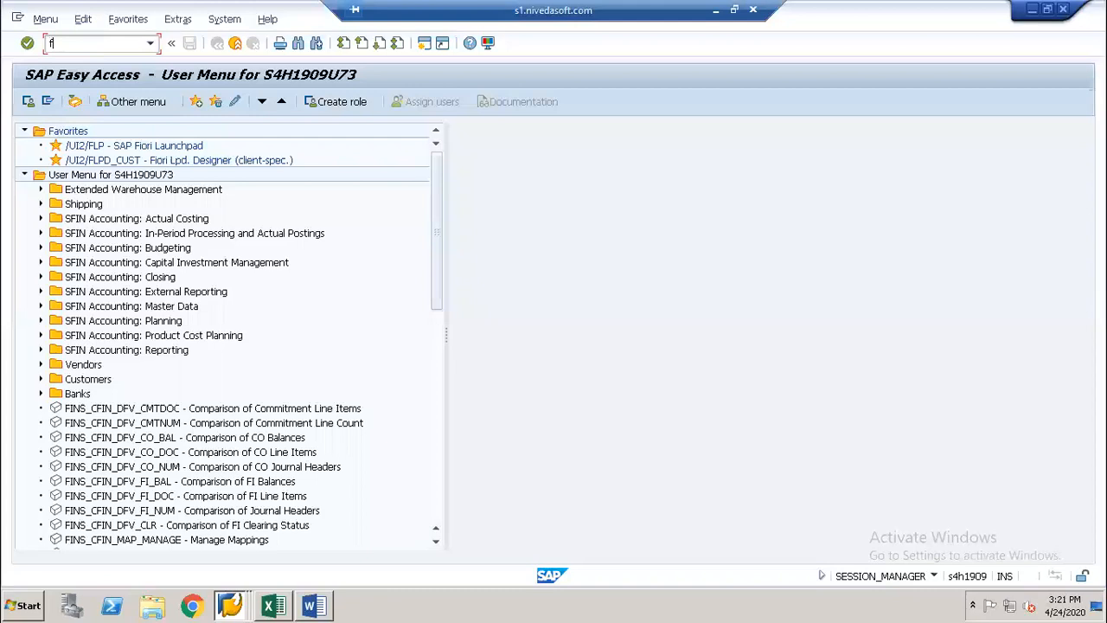
{"action": "type", "text": "fi12"}
{"action": "key", "text": "Return"}
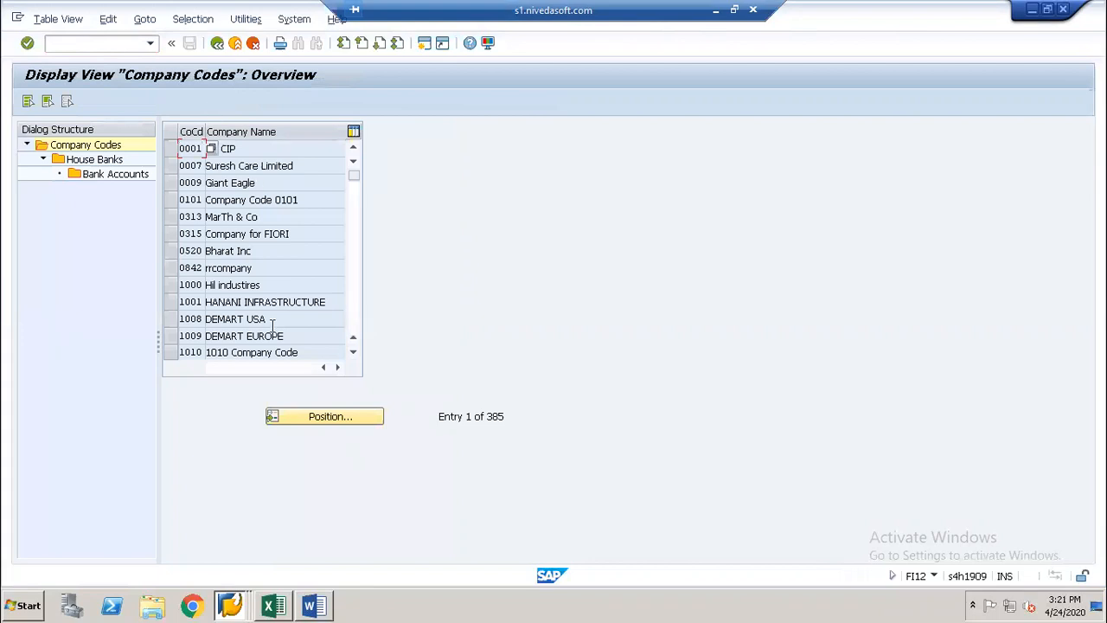
Step: Position the company code list at RK01, select that company code and open its house banks for editing
{"action": "left_click", "coordinate": [300, 416]}
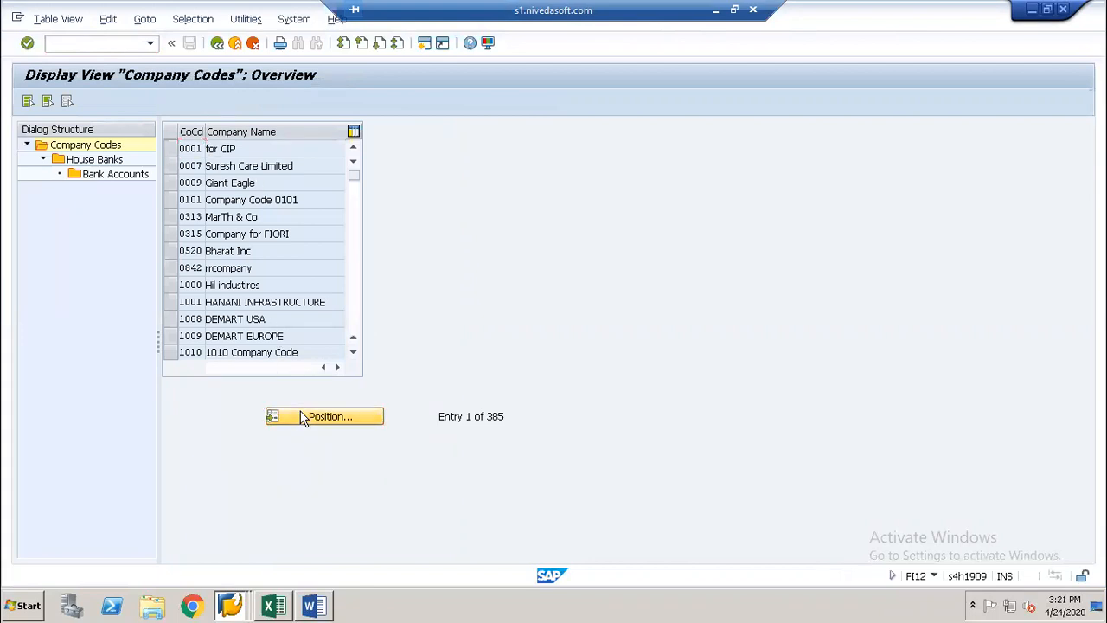
{"action": "type", "text": "rk0"}
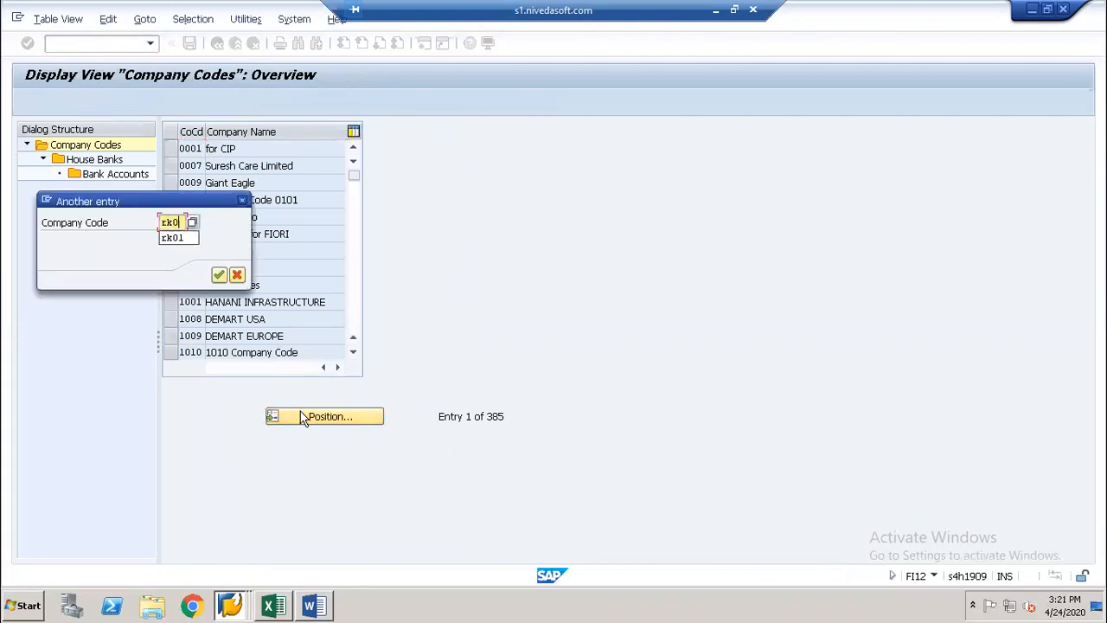
{"action": "type", "text": "1"}
{"action": "key", "text": "Return"}
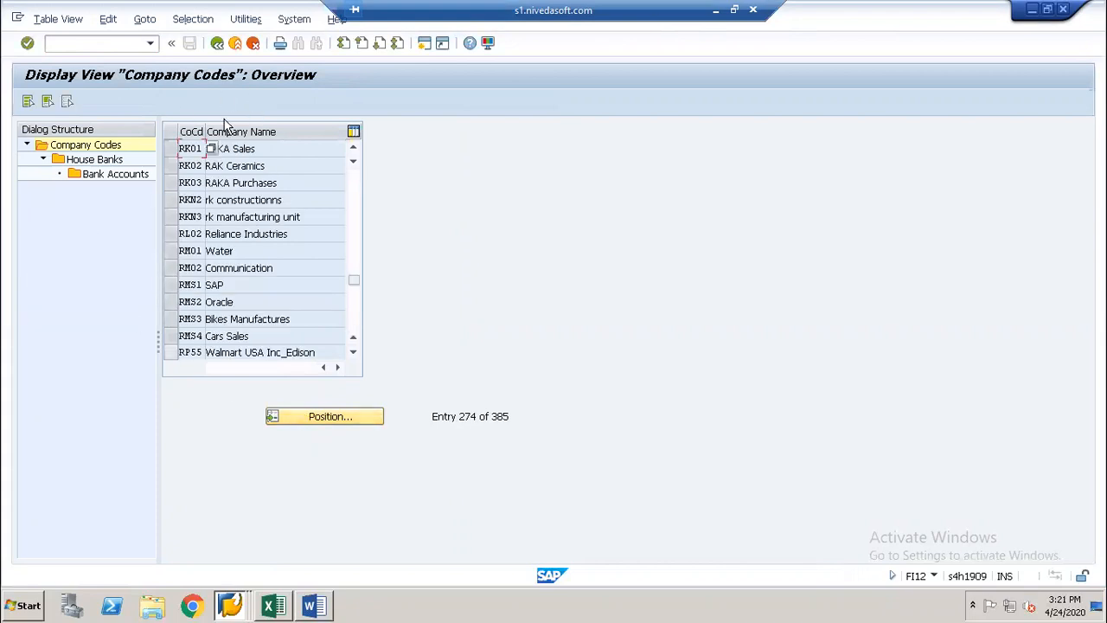
{"action": "left_click", "coordinate": [171, 149]}
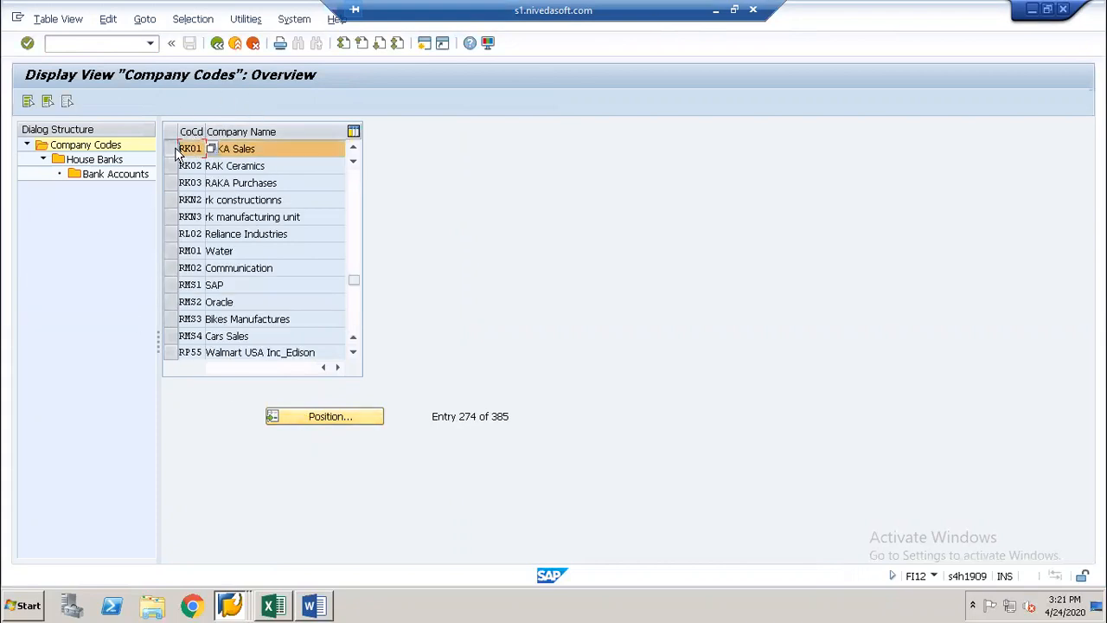
{"action": "double_click", "coordinate": [115, 161]}
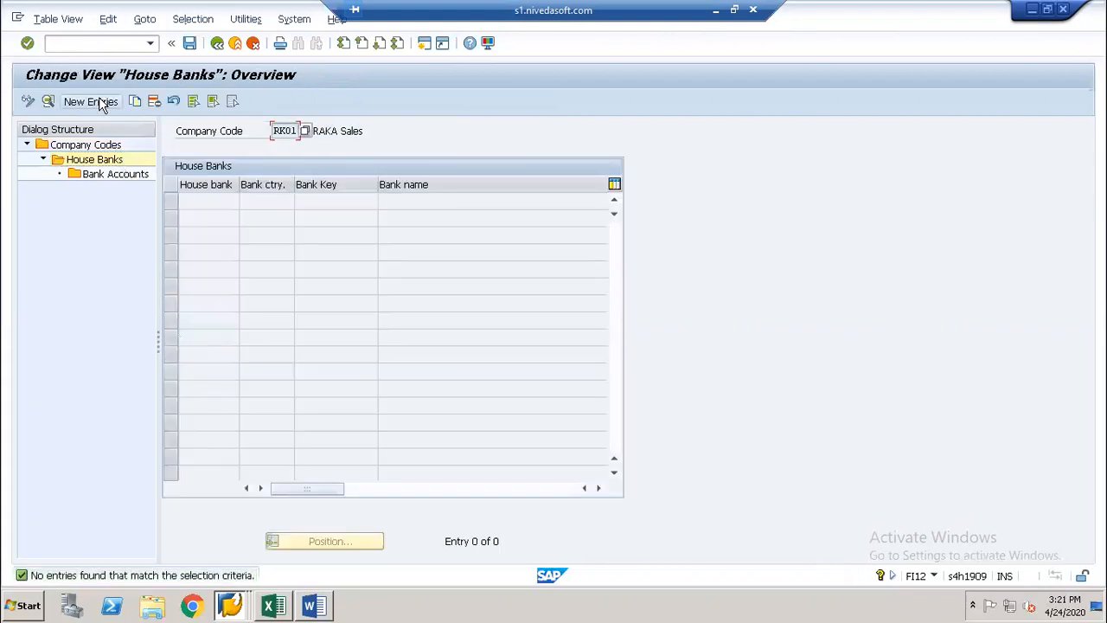
Step: Start a new house bank entry RK01B with bank country IN and bank key 142536
{"action": "left_click", "coordinate": [91, 101]}
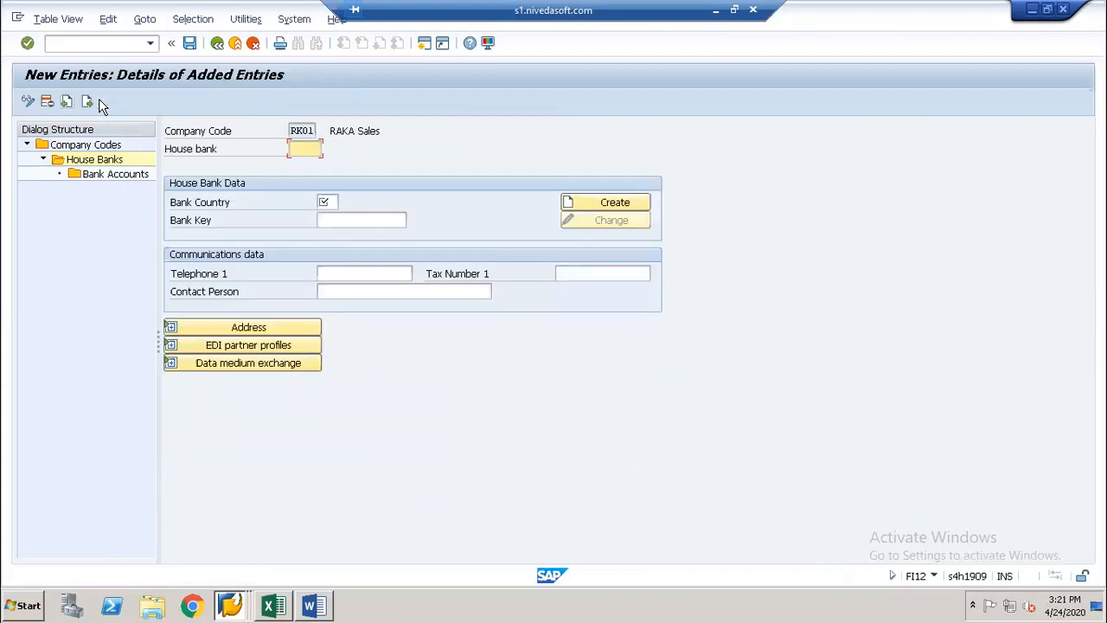
{"action": "type", "text": "RK01B"}
{"action": "key", "text": "Tab"}
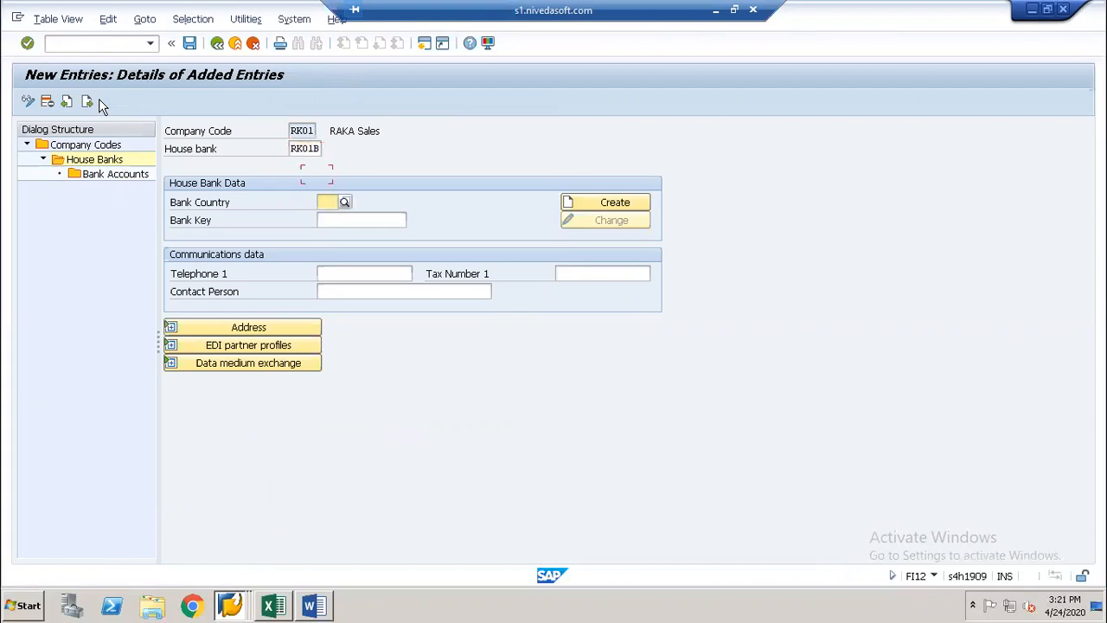
{"action": "type", "text": "IN"}
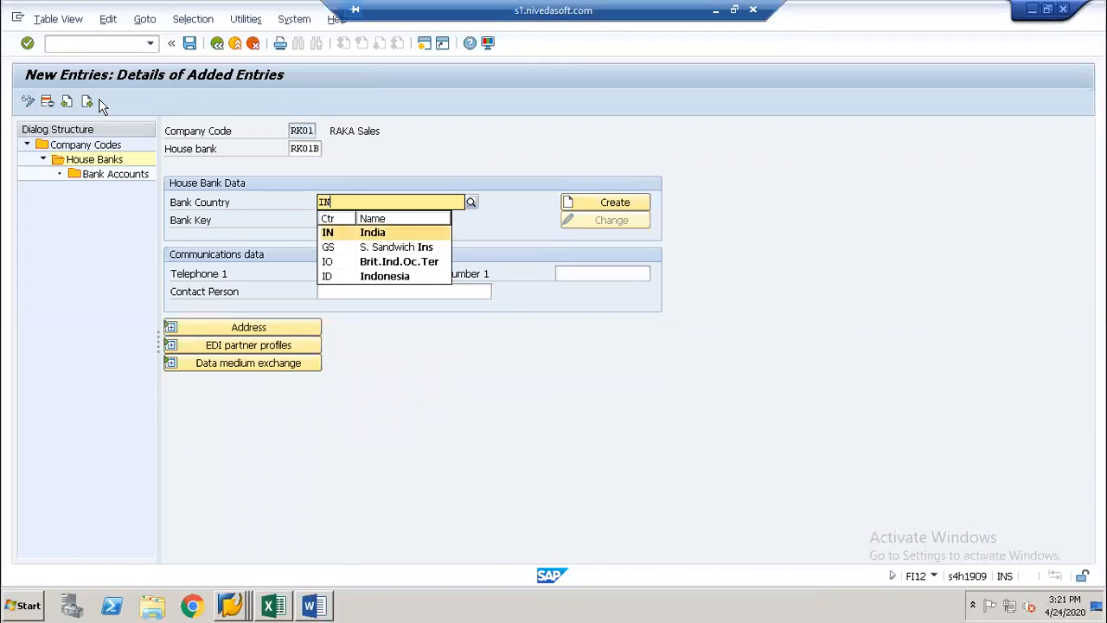
{"action": "key", "text": "Tab"}
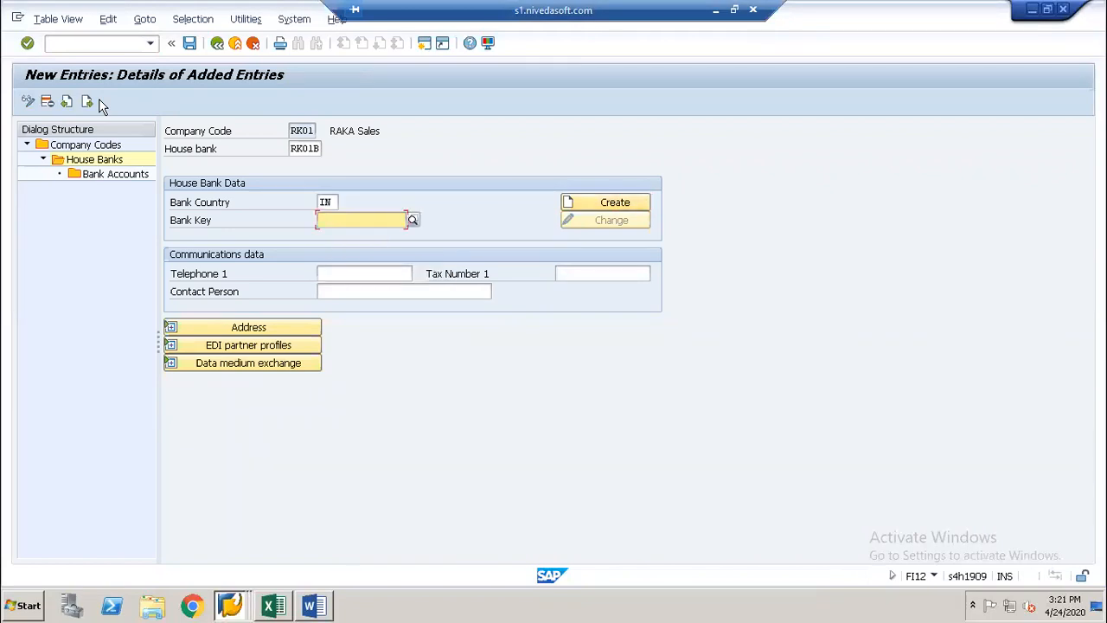
{"action": "type", "text": "142"}
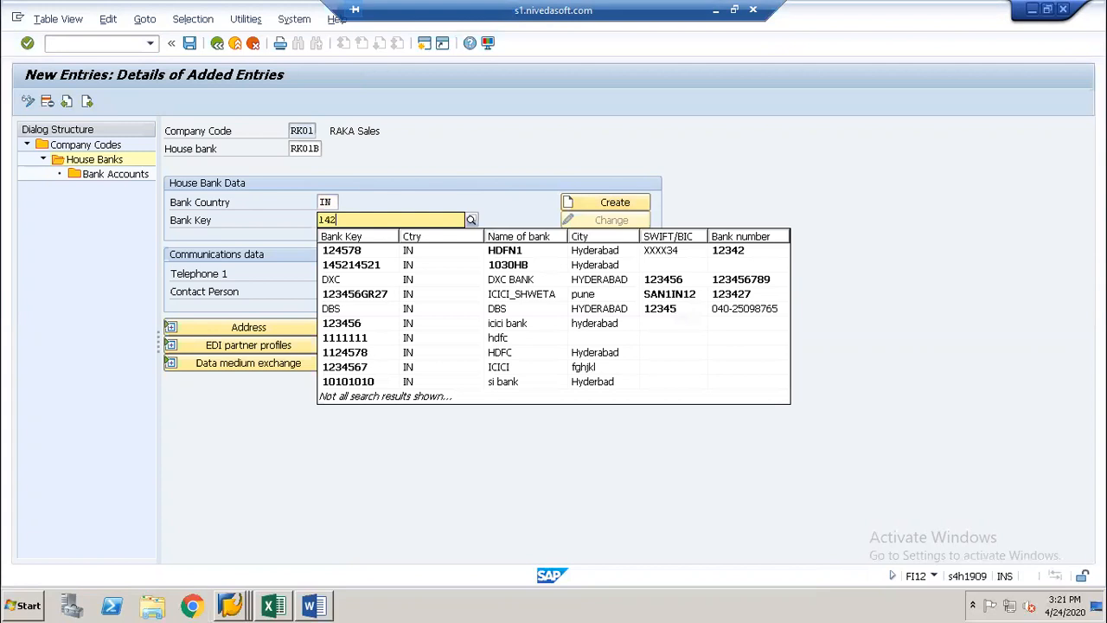
{"action": "type", "text": "536"}
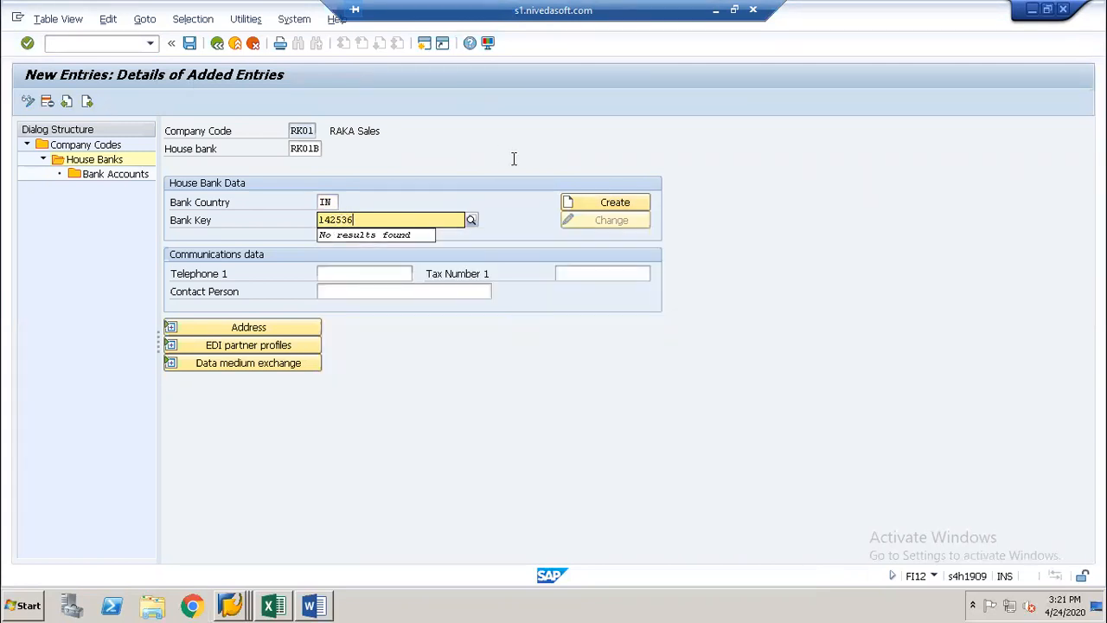
Step: Create the bank data for the new bank key with bank name XYZ and region TG
{"action": "left_click", "coordinate": [606, 202]}
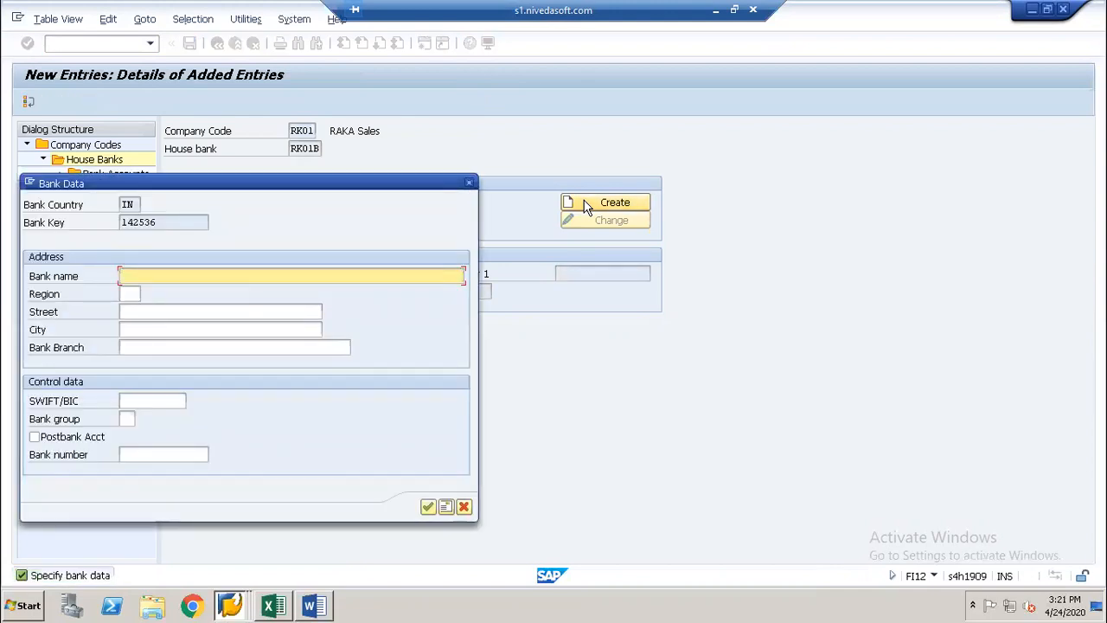
{"action": "type", "text": "XYZ"}
{"action": "key", "text": "Tab"}
{"action": "type", "text": "T"}
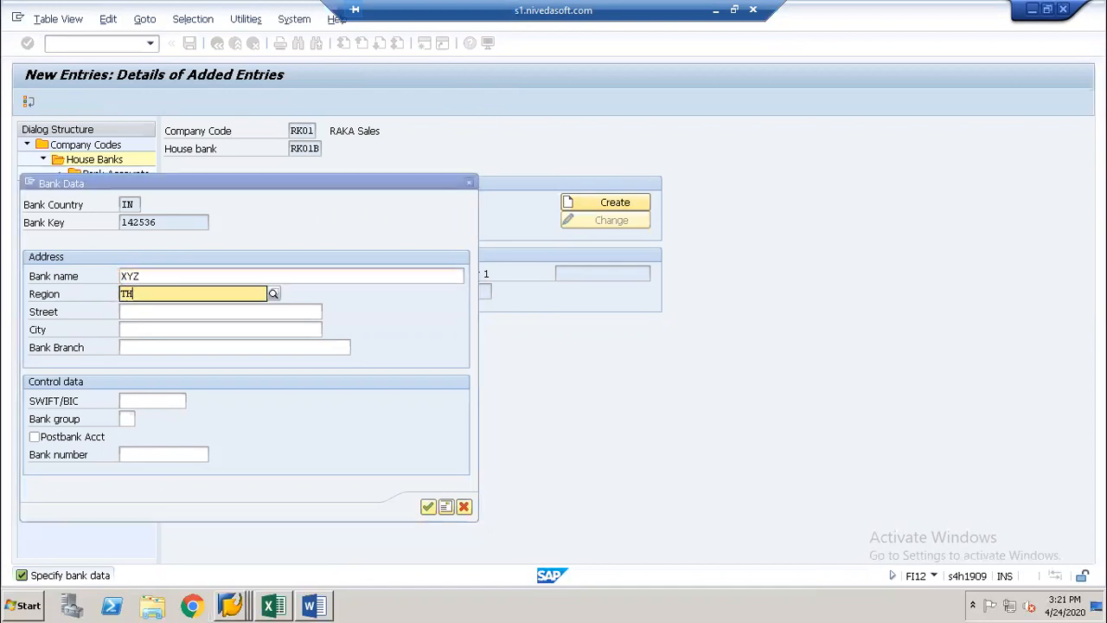
{"action": "type", "text": "G"}
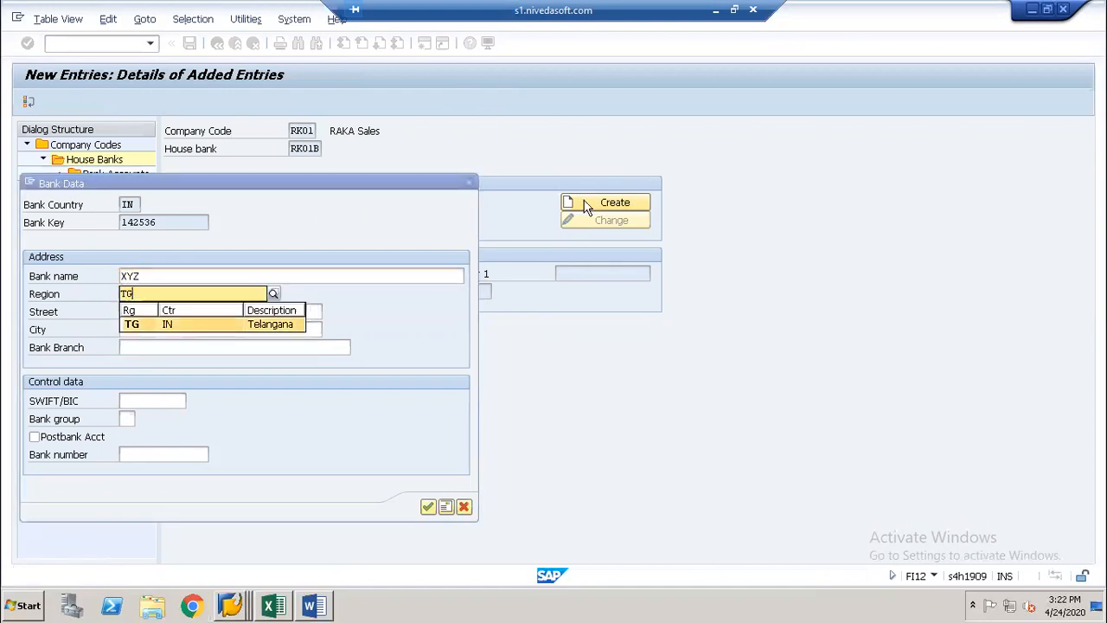
{"action": "key", "text": "Return"}
{"action": "key", "text": "Tab"}
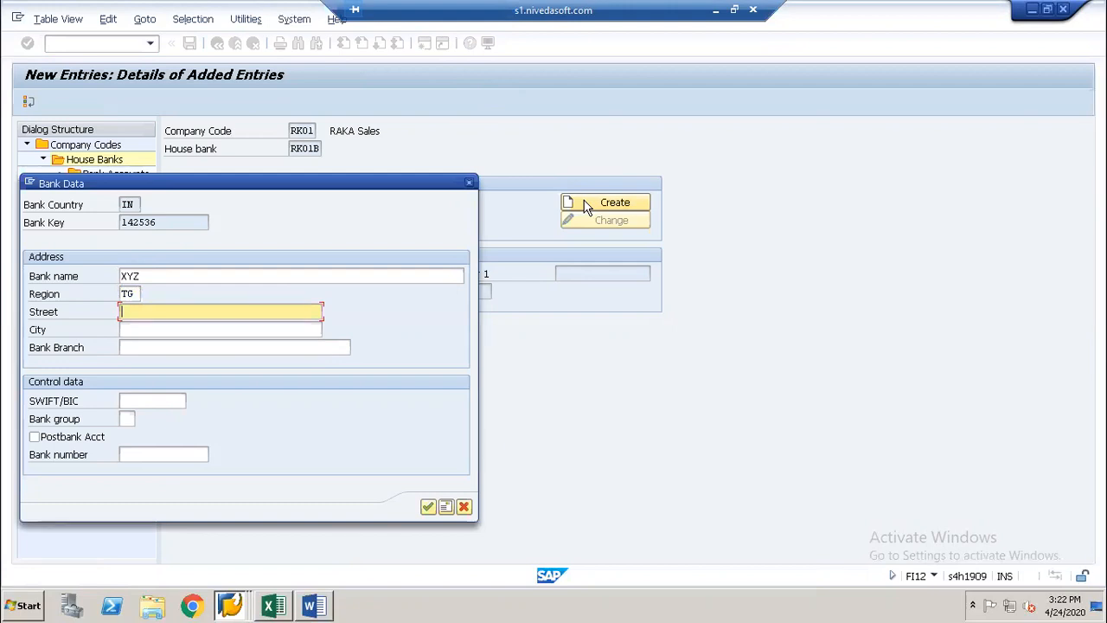
Step: Set the bank's street to XYZ1 and its city to Hyderabad
{"action": "type", "text": "XYZ1"}
{"action": "key", "text": "Tab"}
{"action": "type", "text": "Hyer"}
{"action": "key", "text": "BackSpace"}
{"action": "key", "text": "BackSpace"}
{"action": "type", "text": "derabad"}
{"action": "key", "text": "Tab"}
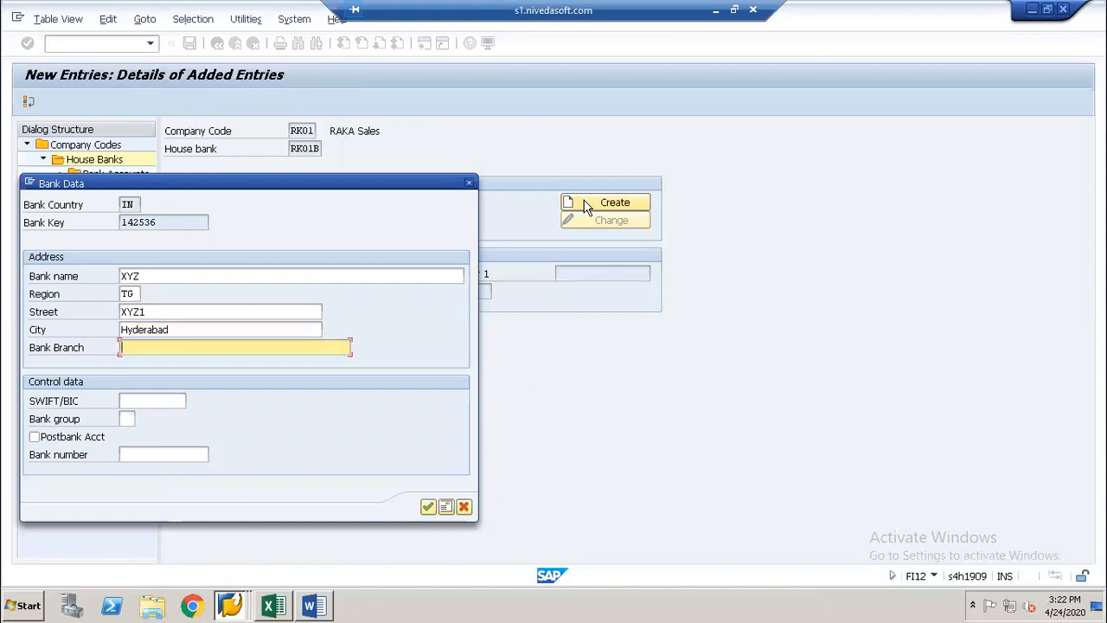
Step: Set the bank branch to XYZ, accept the bank data and save the house bank
{"action": "type", "text": "XYZ"}
{"action": "key", "text": "Return"}
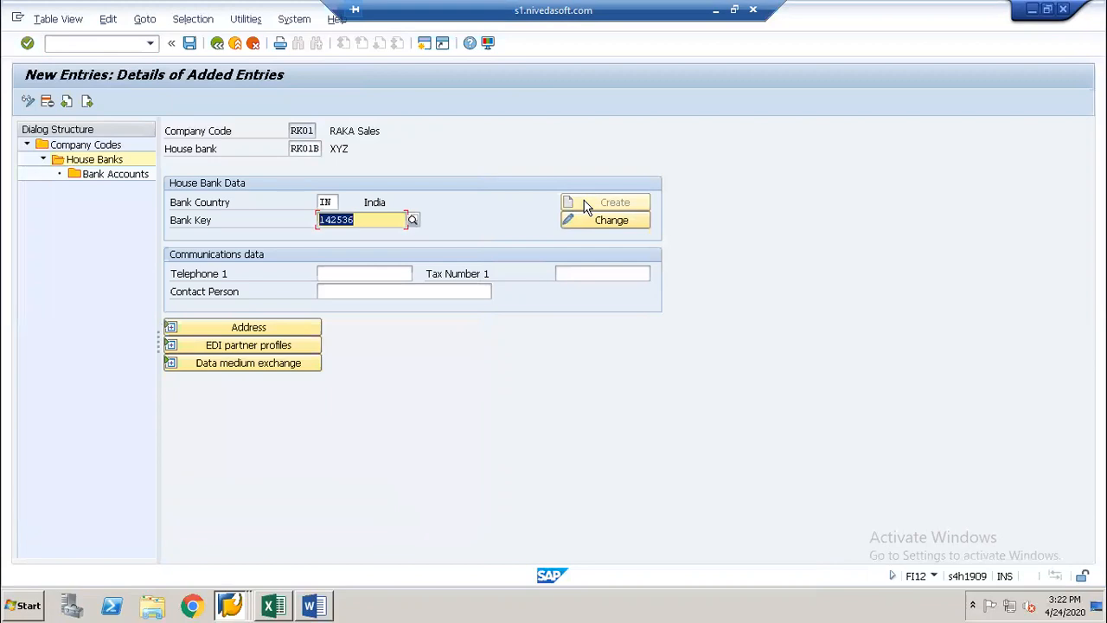
{"action": "key", "text": "ctrl+s"}
{"action": "key", "text": "Return"}
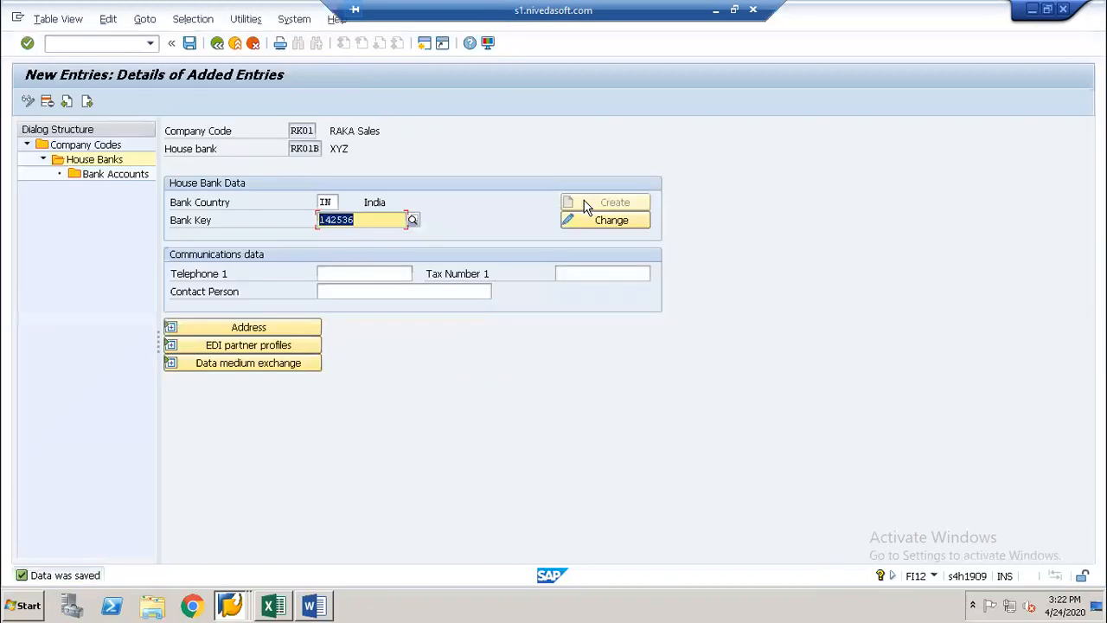
Step: Open the house bank's bank accounts and start creating a bank account in a maximized browser form
{"action": "double_click", "coordinate": [119, 178]}
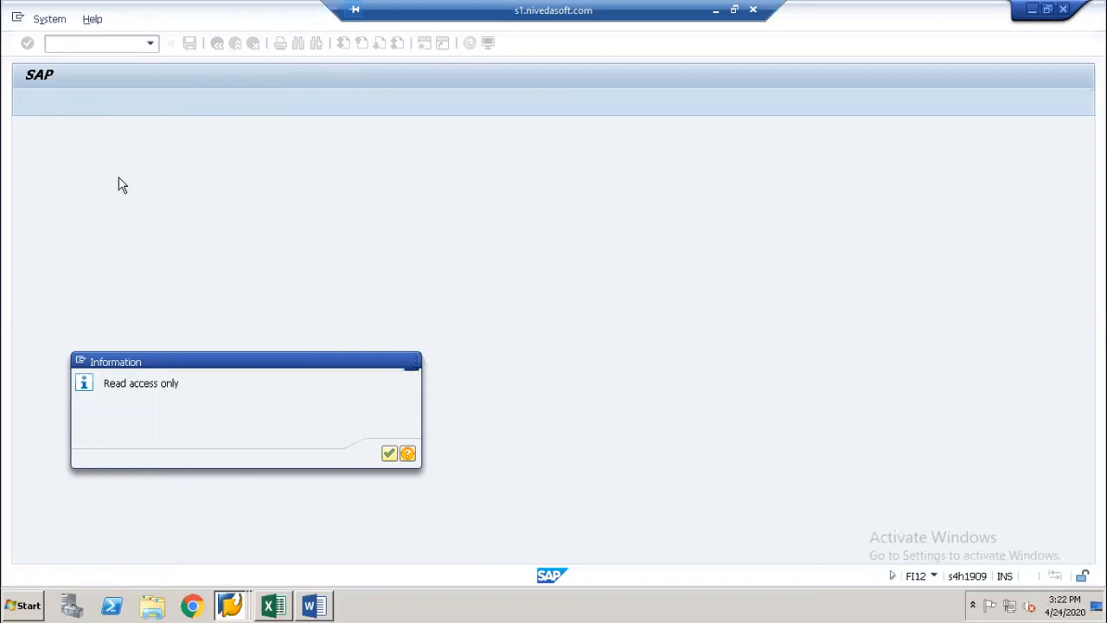
{"action": "key", "text": "Return"}
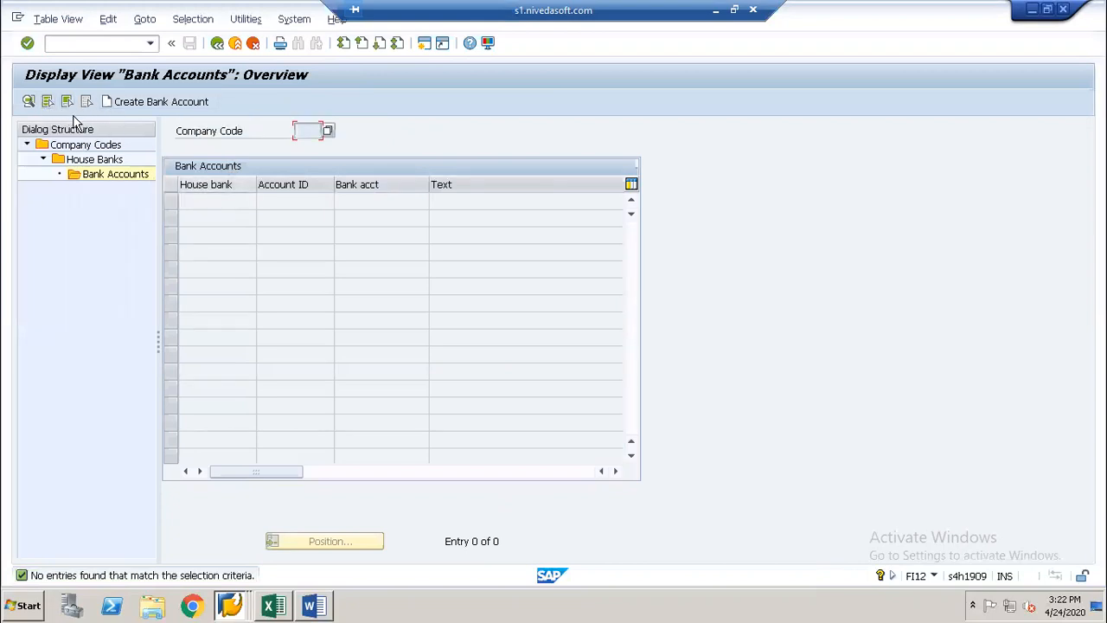
{"action": "left_click", "coordinate": [156, 103]}
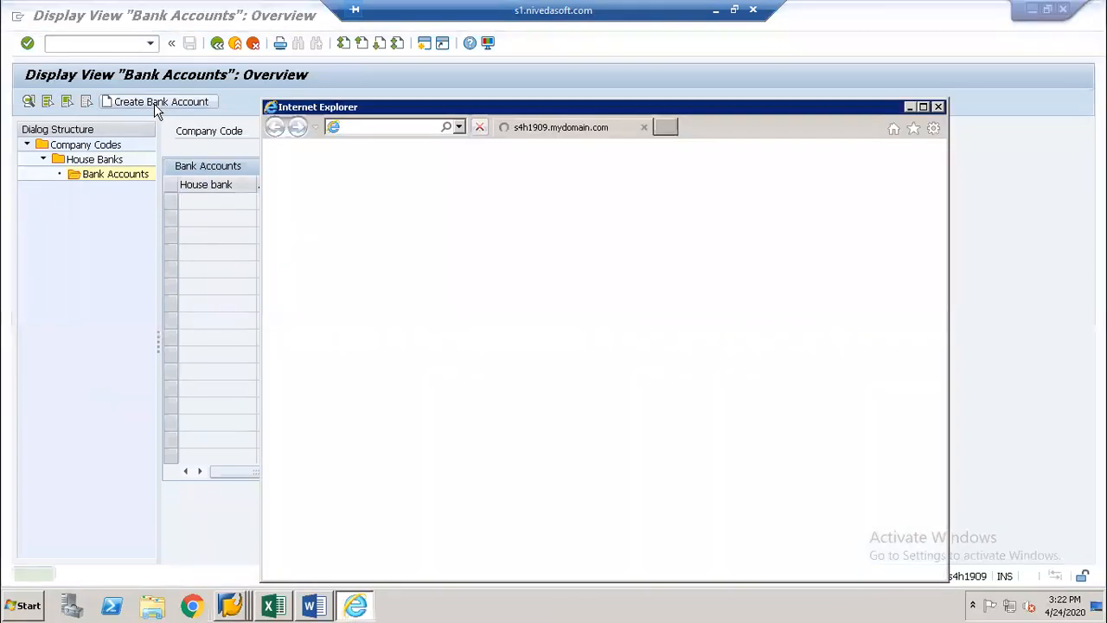
{"action": "key", "text": "alt+space"}
{"action": "key", "text": "x"}
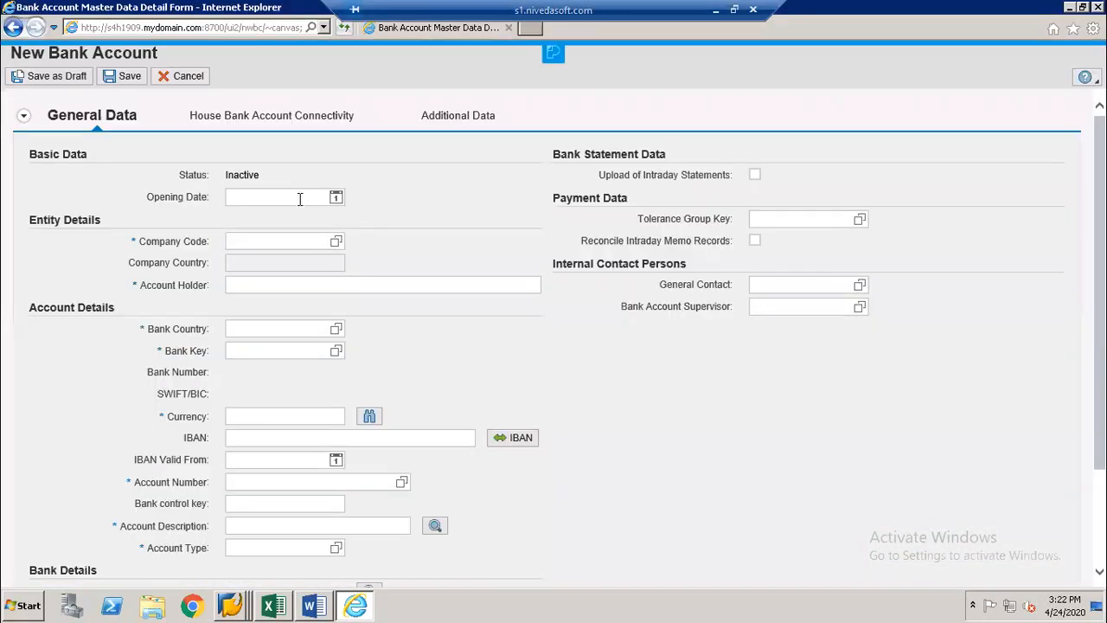
Step: Set the new bank account's opening date to 24.04.2020 and its company code to RK01
{"action": "left_click", "coordinate": [336, 200]}
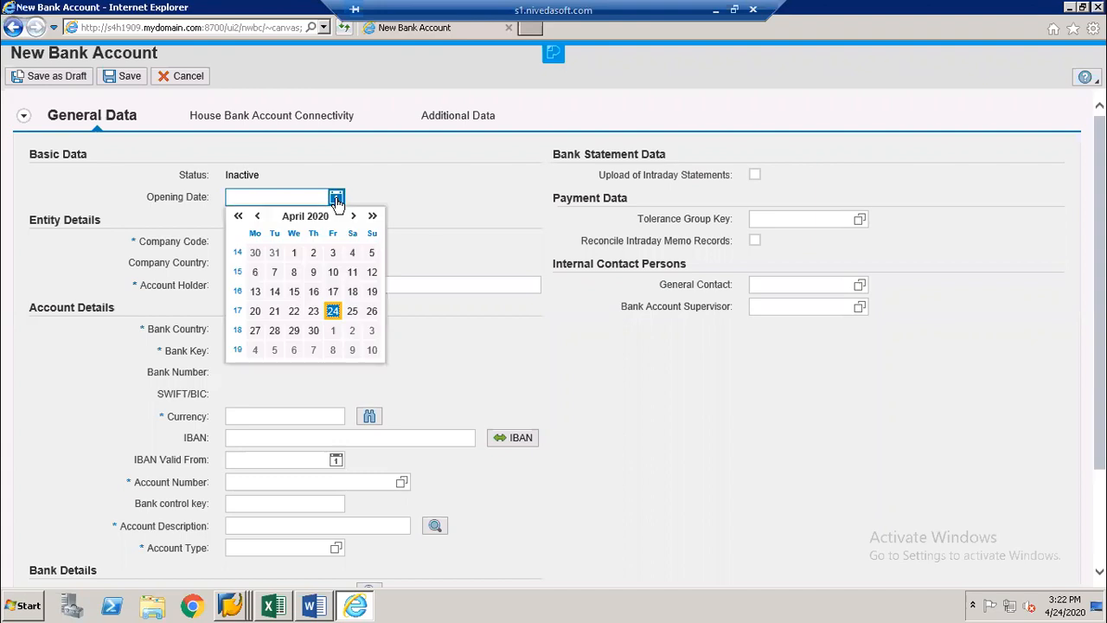
{"action": "left_click", "coordinate": [333, 311]}
{"action": "left_click", "coordinate": [288, 243]}
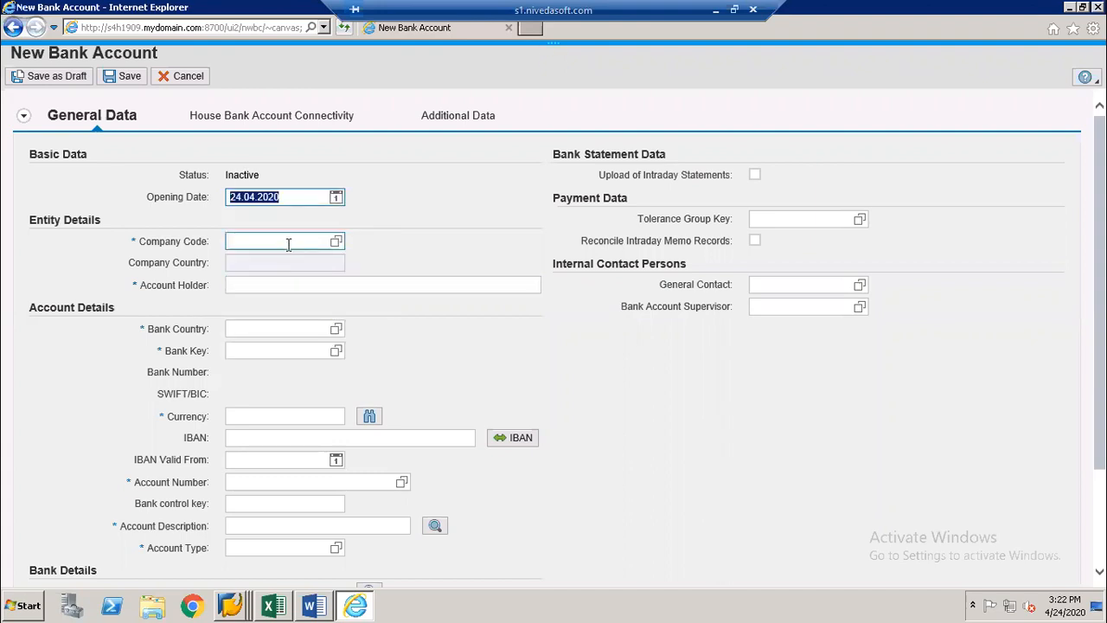
{"action": "type", "text": "RK01"}
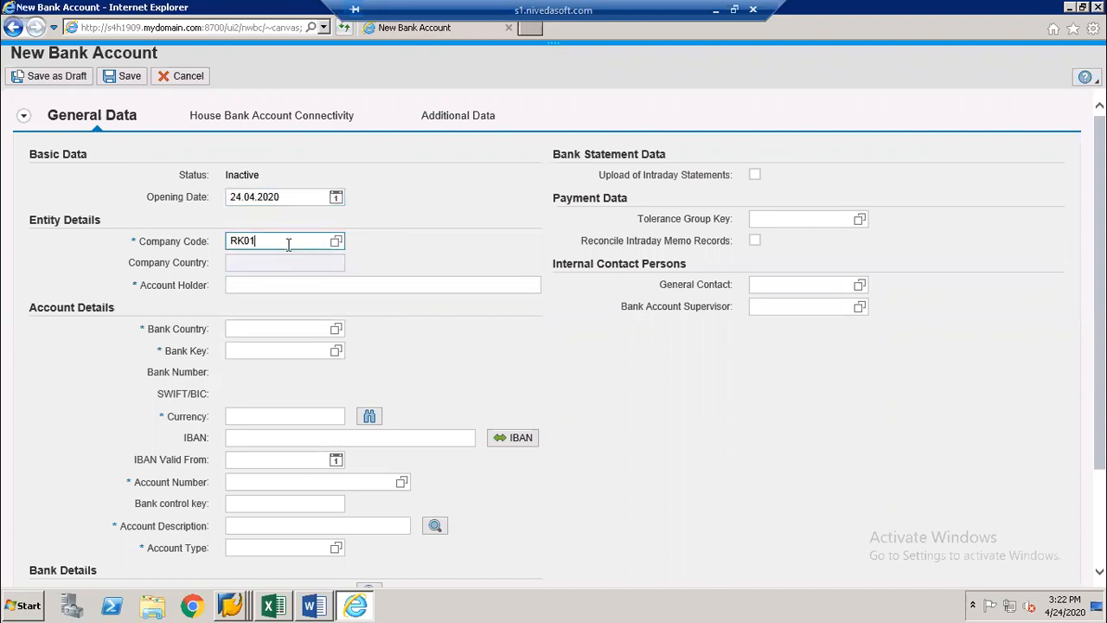
Step: Set the bank country to IN and pick bank key 142536 (XYZ) from the search results sorted descending by bank name
{"action": "left_click", "coordinate": [299, 329]}
{"action": "type", "text": "IN"}
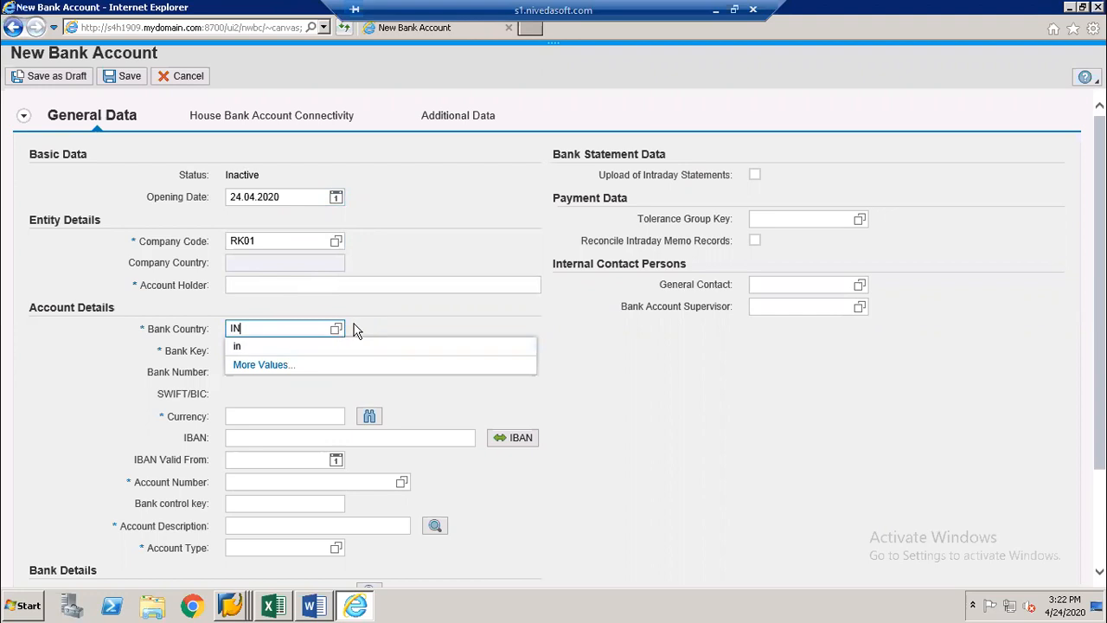
{"action": "left_click", "coordinate": [317, 346]}
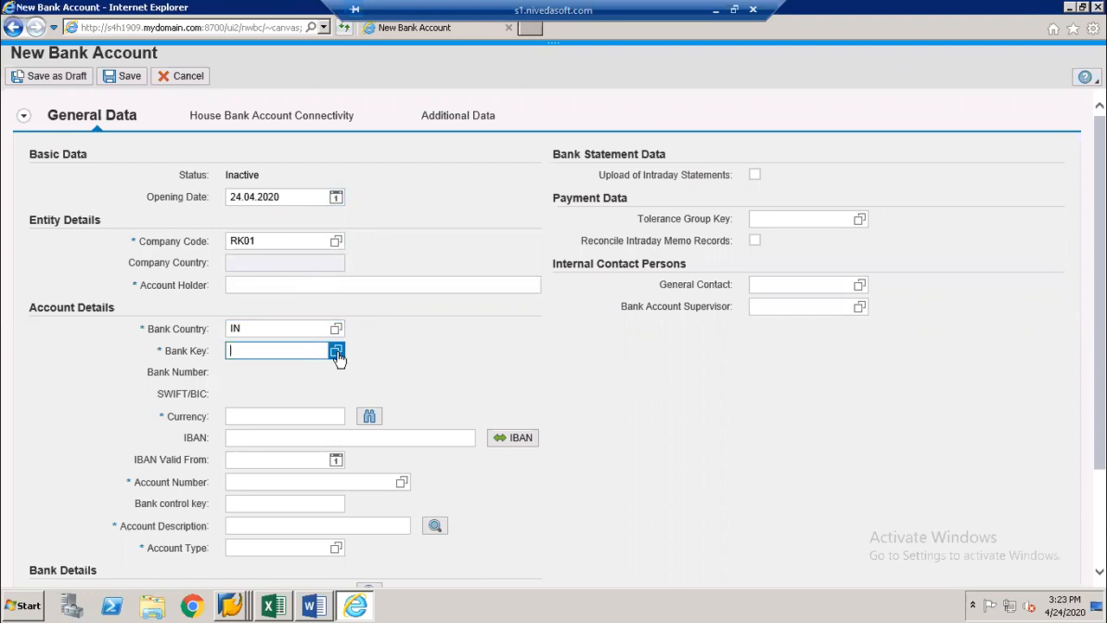
{"action": "left_click", "coordinate": [337, 352]}
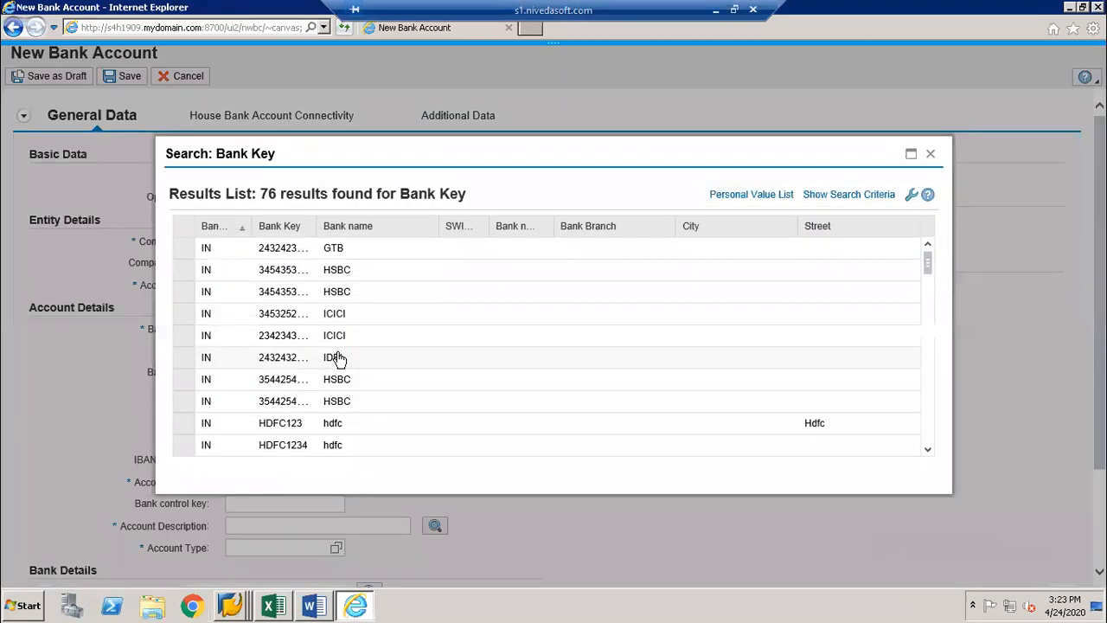
{"action": "left_click", "coordinate": [357, 229]}
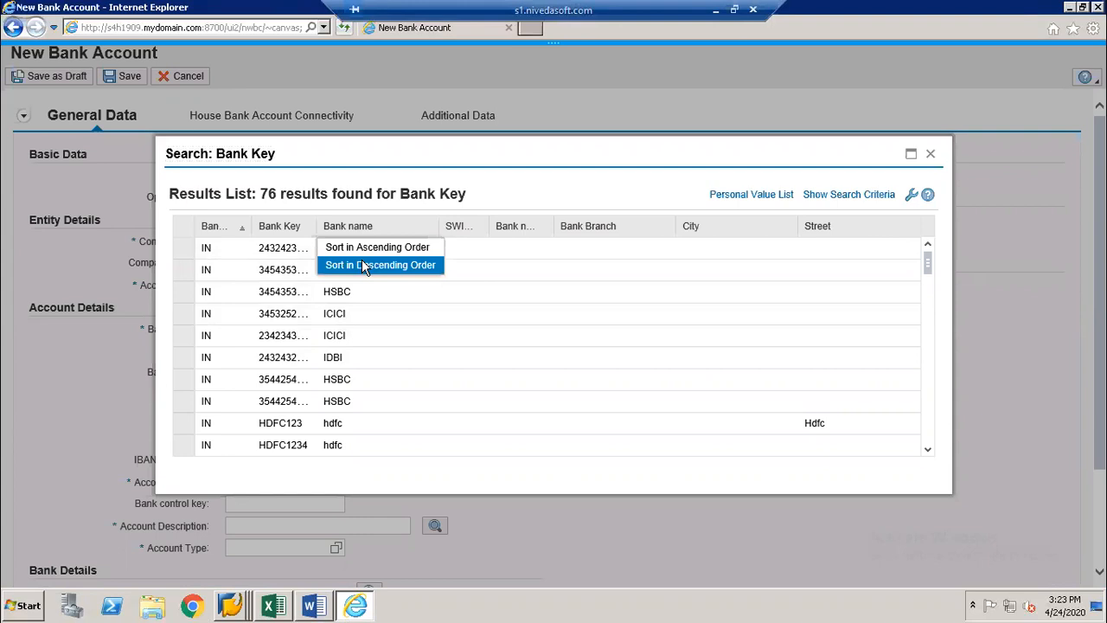
{"action": "left_click", "coordinate": [363, 266]}
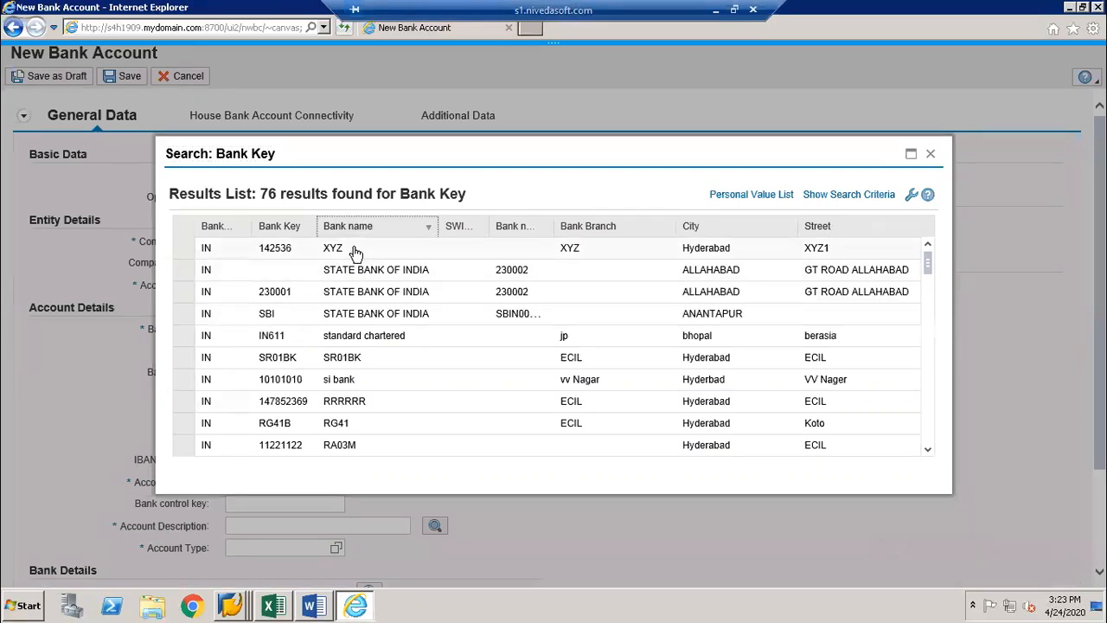
{"action": "left_click", "coordinate": [355, 249]}
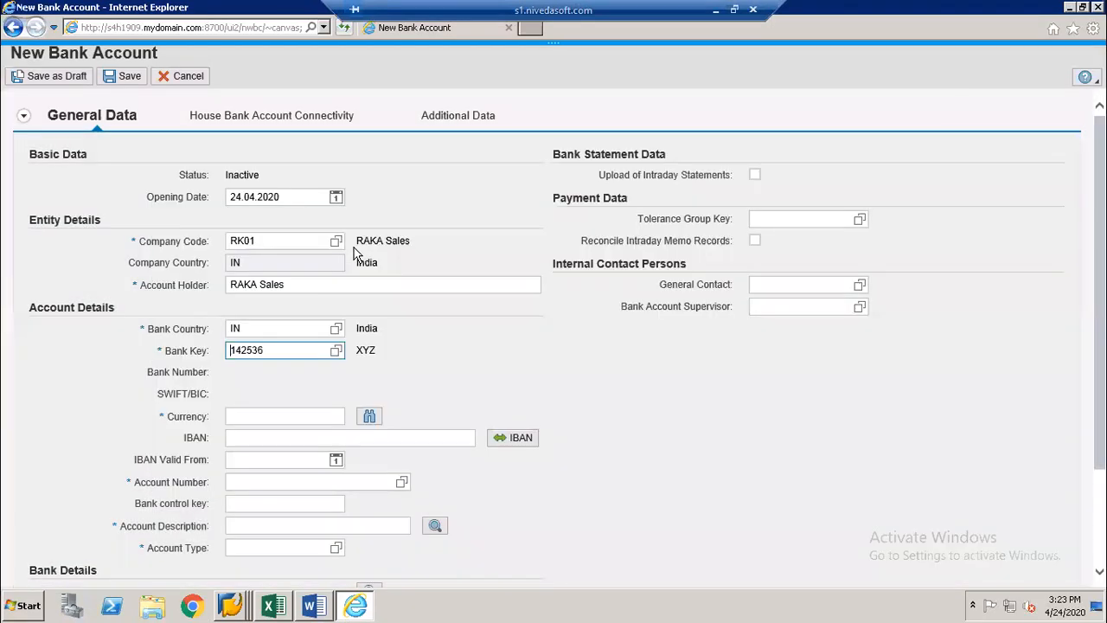
Step: Set the bank account's currency to INR
{"action": "left_click", "coordinate": [292, 411]}
{"action": "type", "text": "IR"}
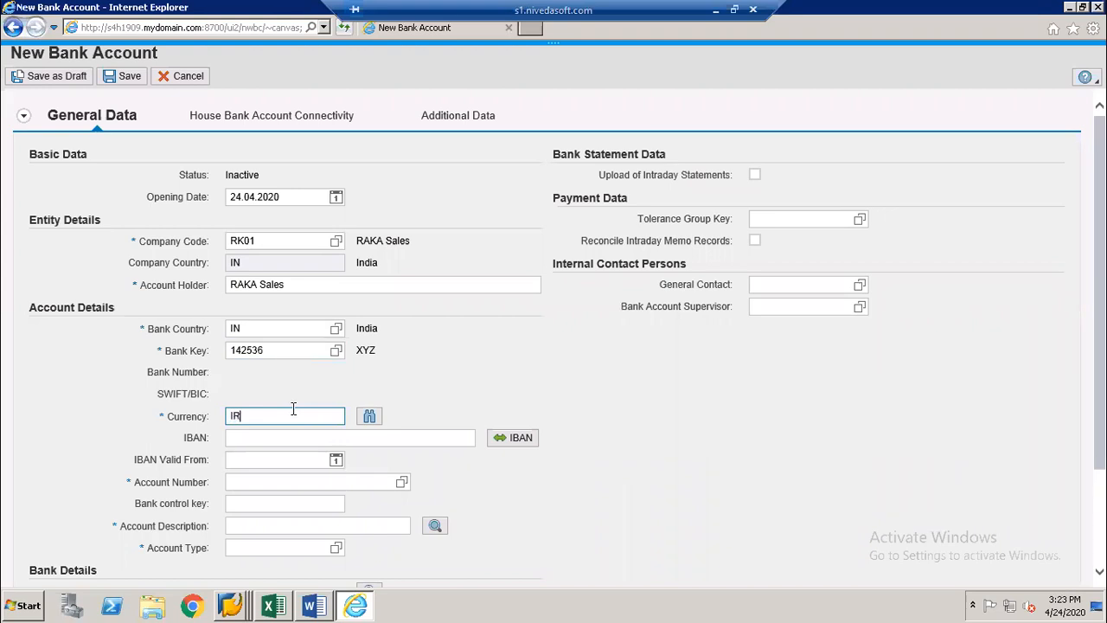
{"action": "key", "text": "BackSpace"}
{"action": "key", "text": "BackSpace"}
{"action": "type", "text": "INR"}
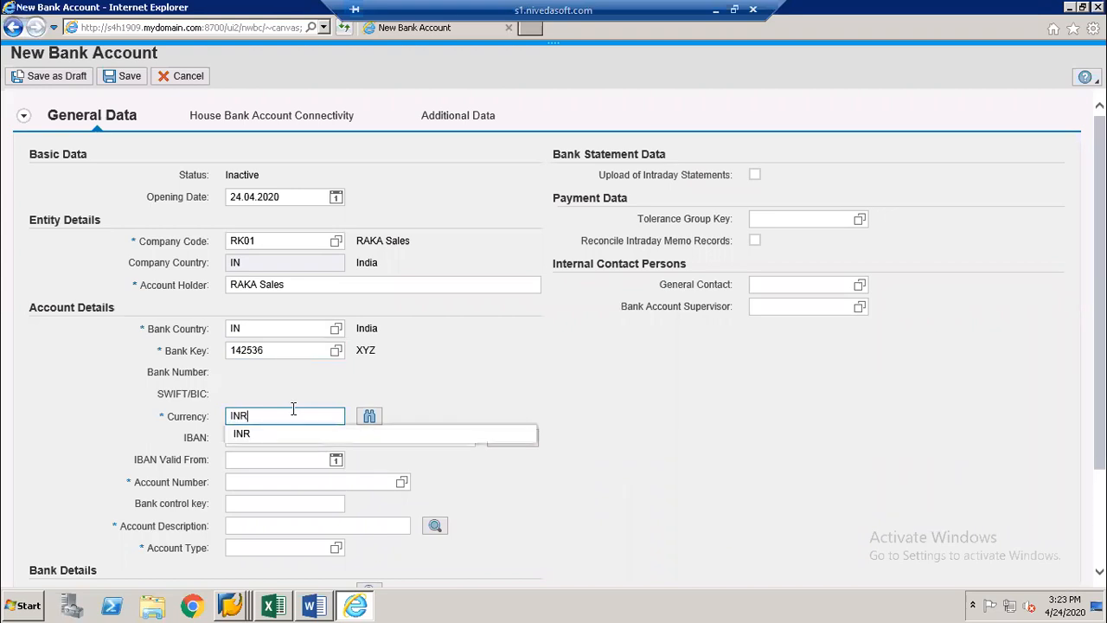
Step: Enter the bank account number and set the account description to Saving Account
{"action": "key", "text": "Return"}
{"action": "left_click", "coordinate": [287, 481]}
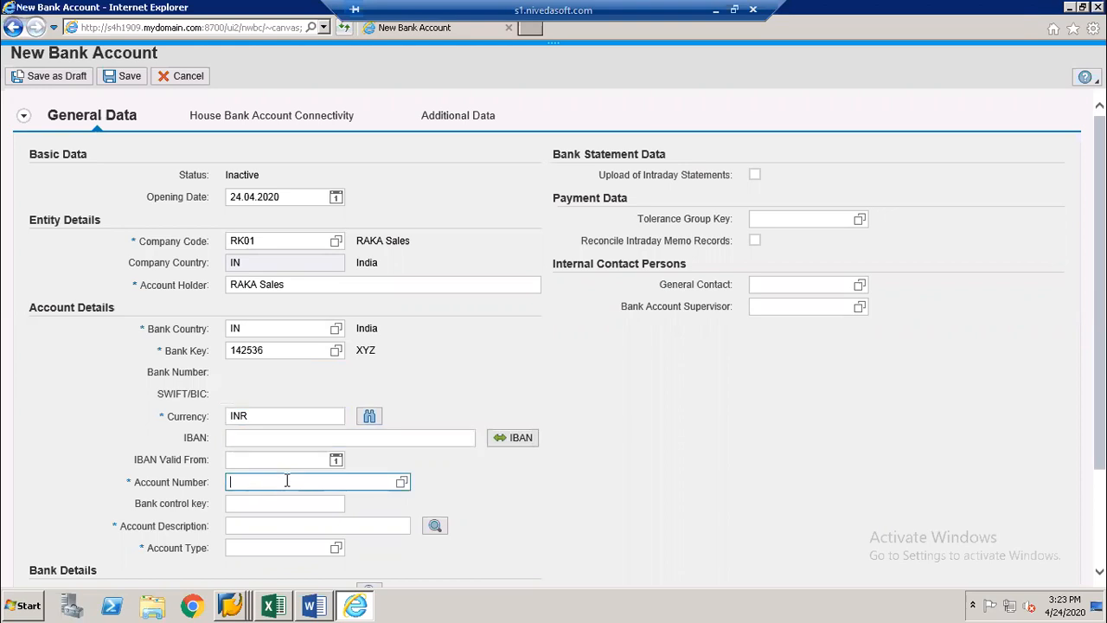
{"action": "type", "text": "123456789"}
{"action": "left_click", "coordinate": [372, 526]}
{"action": "type", "text": "Sa"}
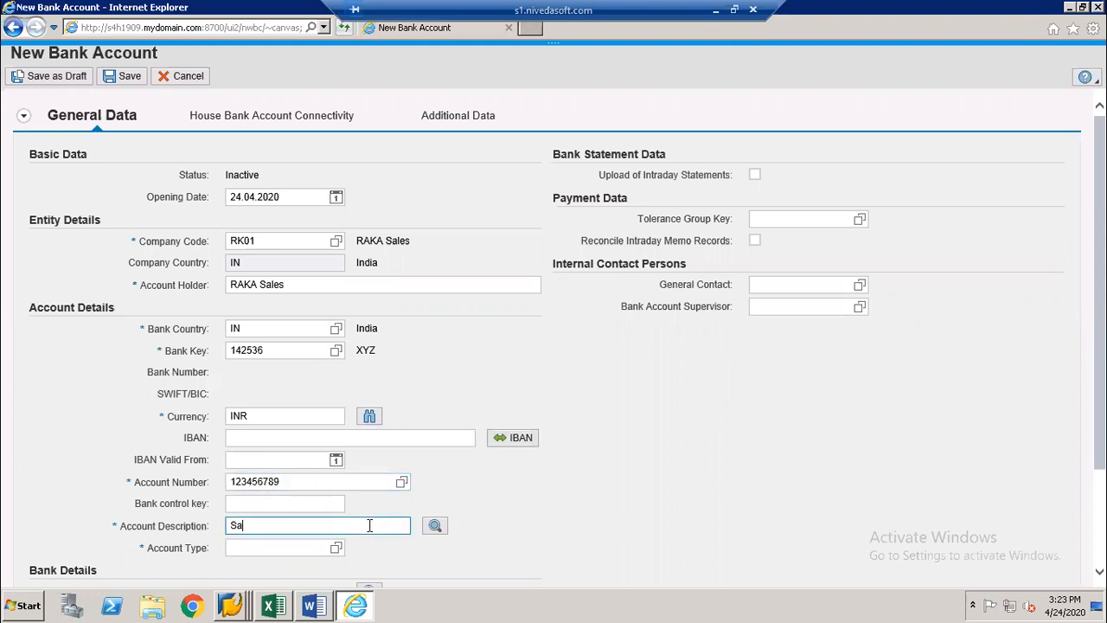
{"action": "key", "text": "Down"}
{"action": "key", "text": "Return"}
Step: Set the new bank account's account type to 08
{"action": "left_click", "coordinate": [312, 546]}
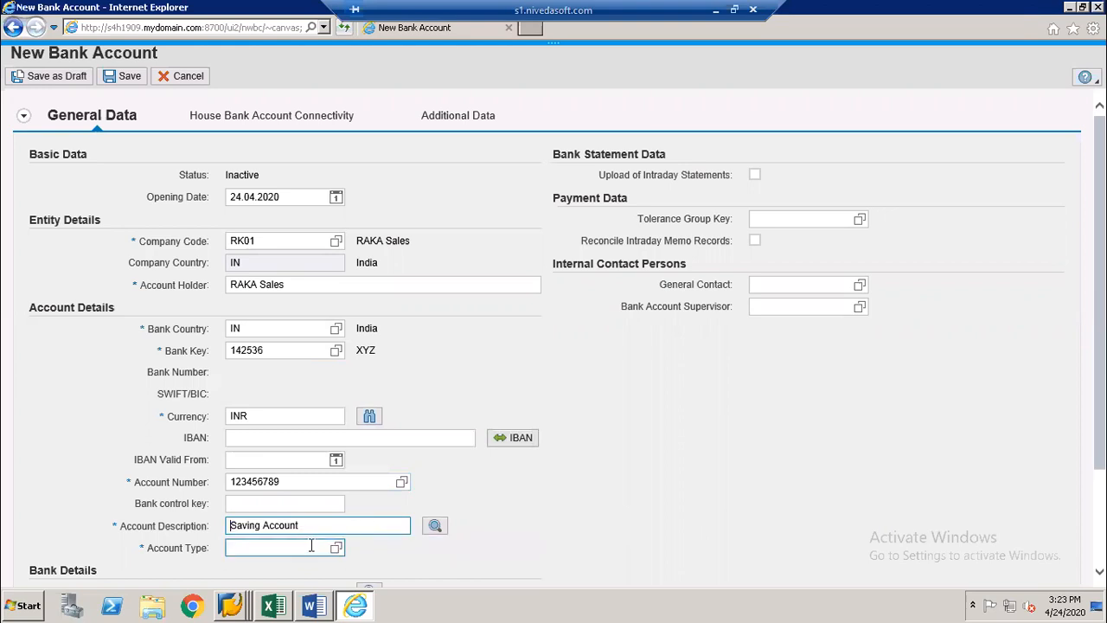
{"action": "type", "text": "08"}
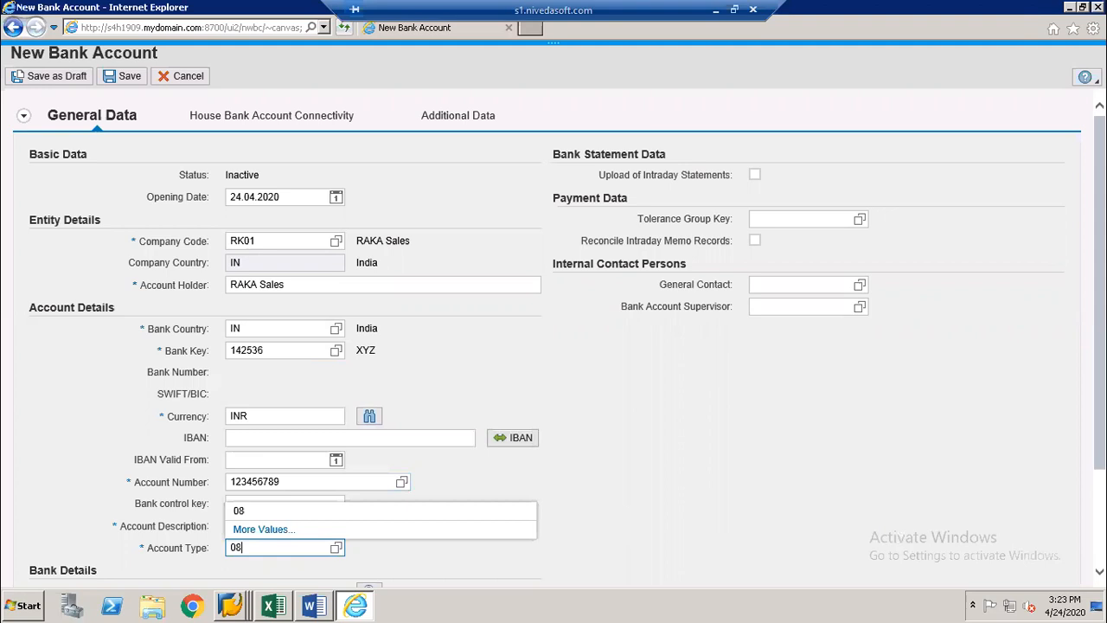
{"action": "scroll", "coordinate": [553, 337], "scroll_direction": "down", "scroll_amount": 3}
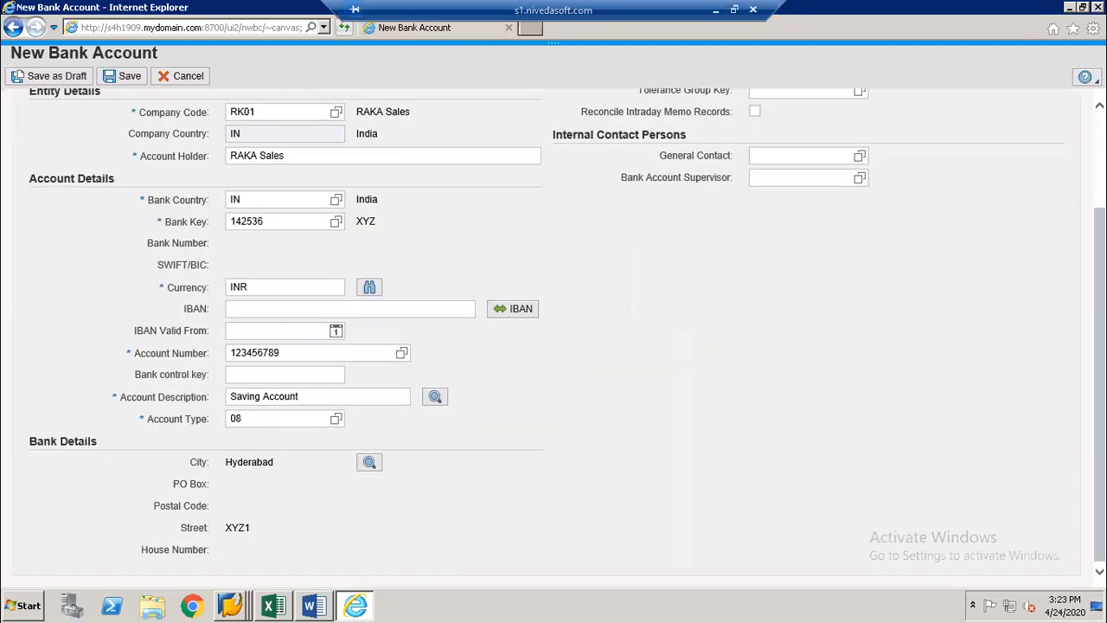
{"action": "scroll", "coordinate": [553, 338], "scroll_direction": "up", "scroll_amount": 3}
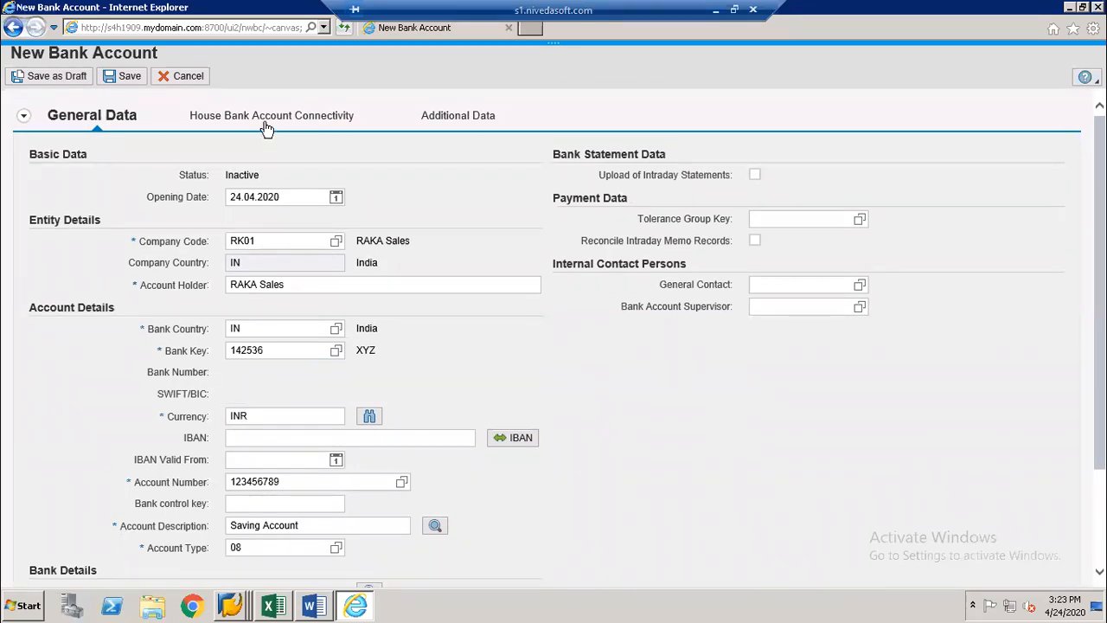
Step: Add a house bank account connectivity entry for the new account and assign G/L account 290100 to it
{"action": "left_click", "coordinate": [266, 121]}
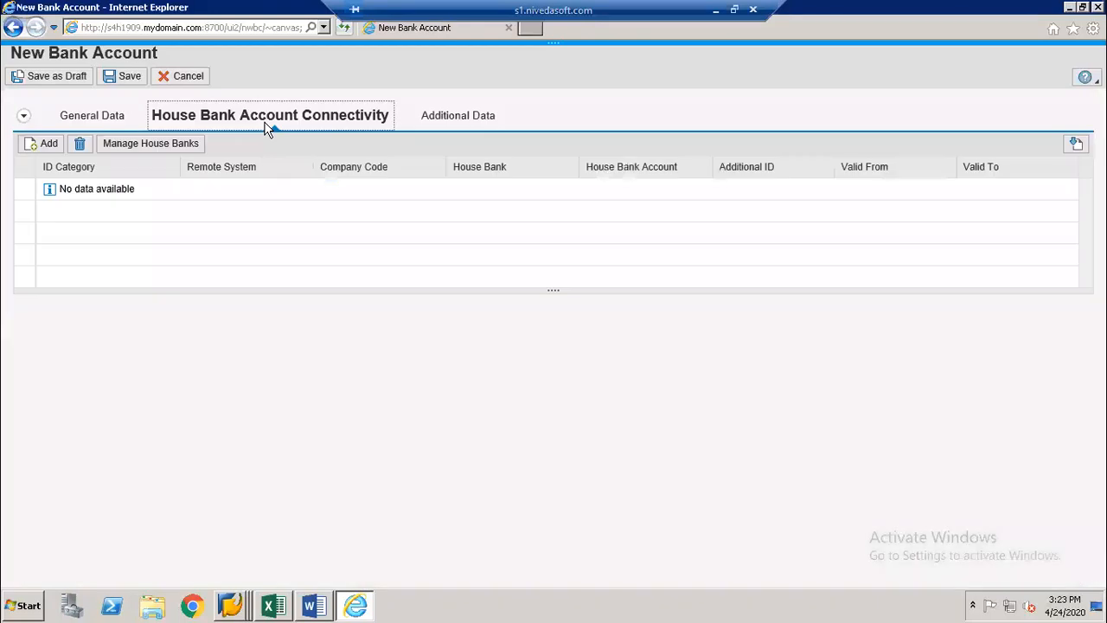
{"action": "left_click", "coordinate": [45, 145]}
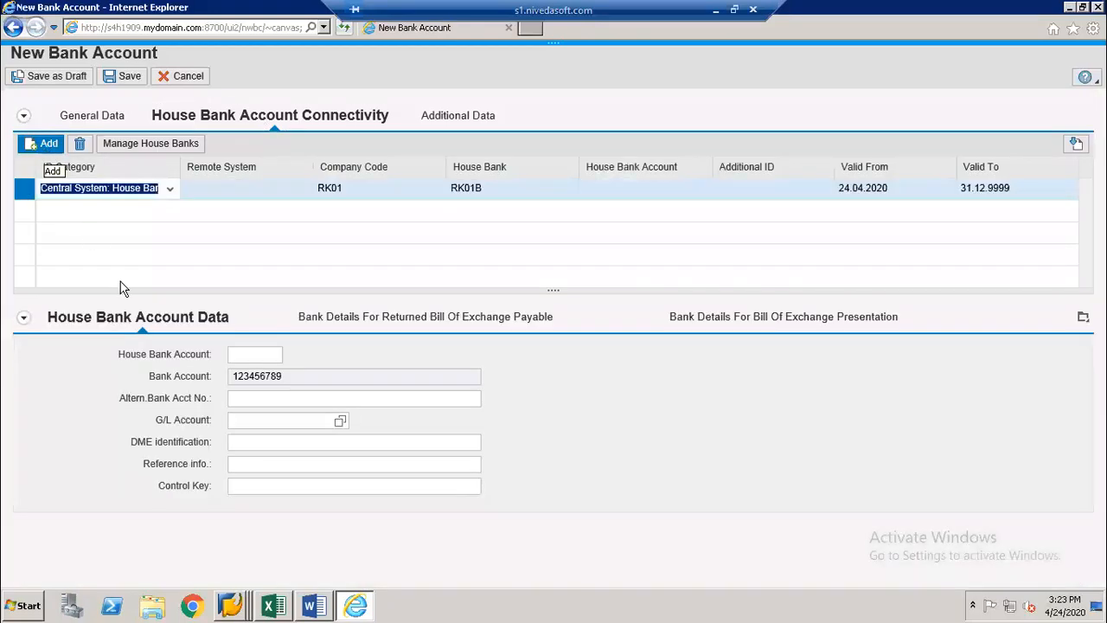
{"action": "left_click", "coordinate": [243, 420]}
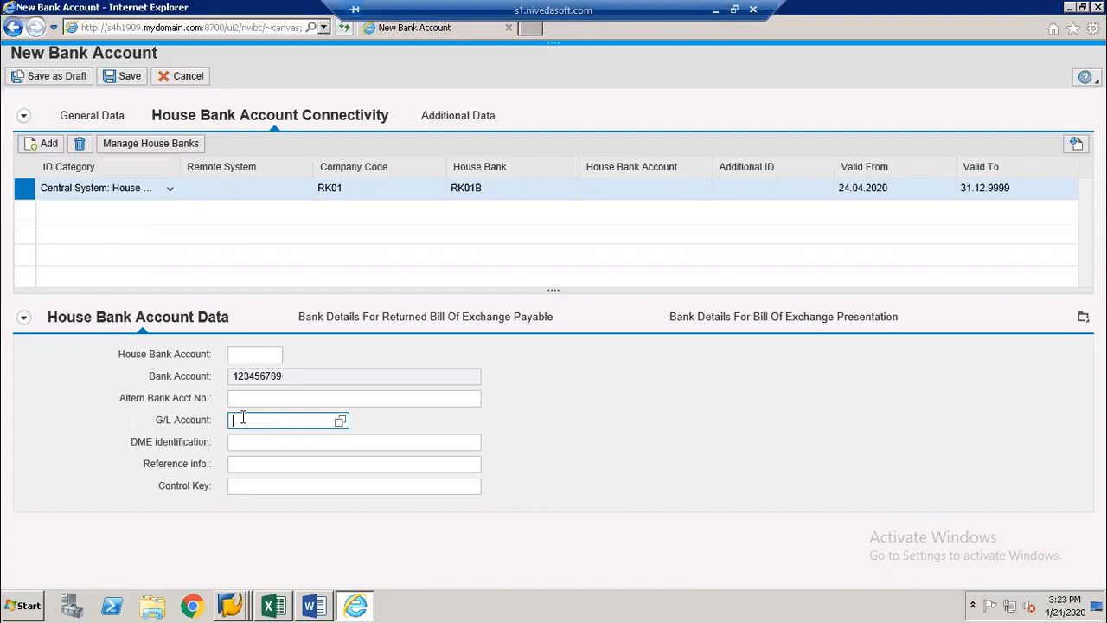
{"action": "type", "text": "290100"}
{"action": "key", "text": "Return"}
Step: Set the connectivity entry's house bank account to RK01 and save the new bank account
{"action": "left_click", "coordinate": [610, 192]}
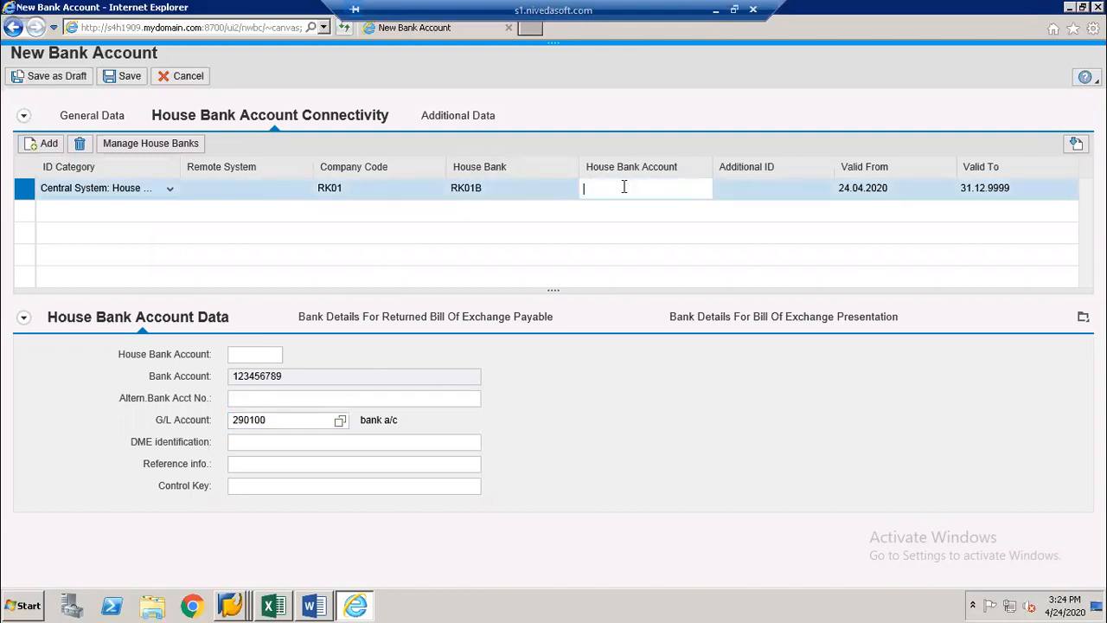
{"action": "type", "text": "RK01"}
{"action": "key", "text": "Return"}
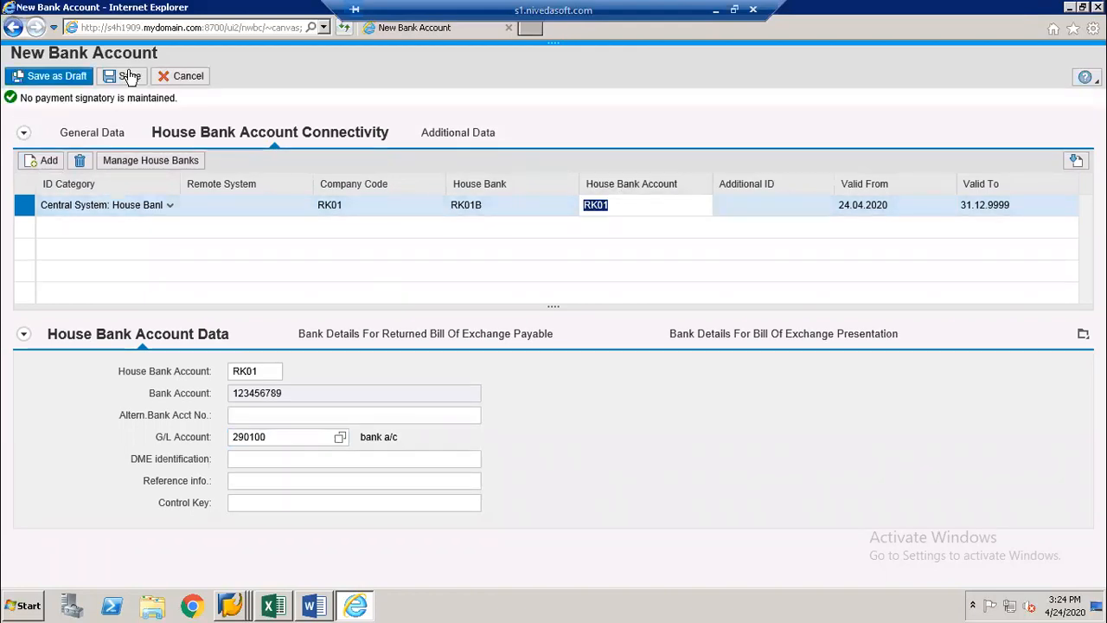
{"action": "left_click", "coordinate": [128, 76]}
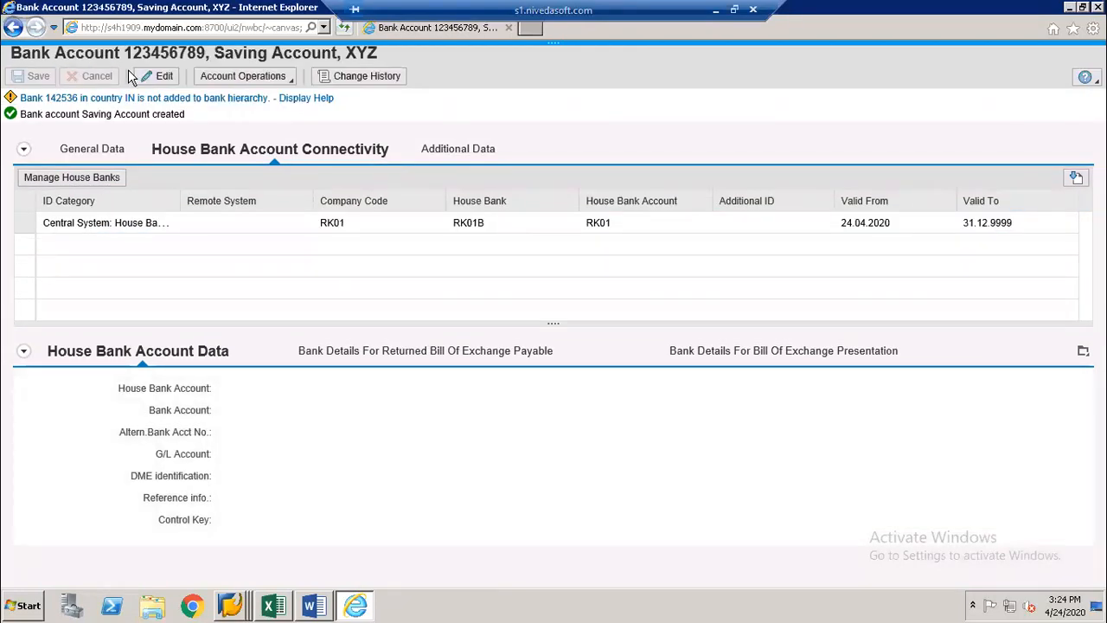
Step: Close the bank account browser window and restart transaction FI12 in SAP GUI
{"action": "key", "text": "alt+space"}
{"action": "key", "text": "c"}
{"action": "left_click", "coordinate": [104, 44]}
{"action": "type", "text": "/nfi12"}
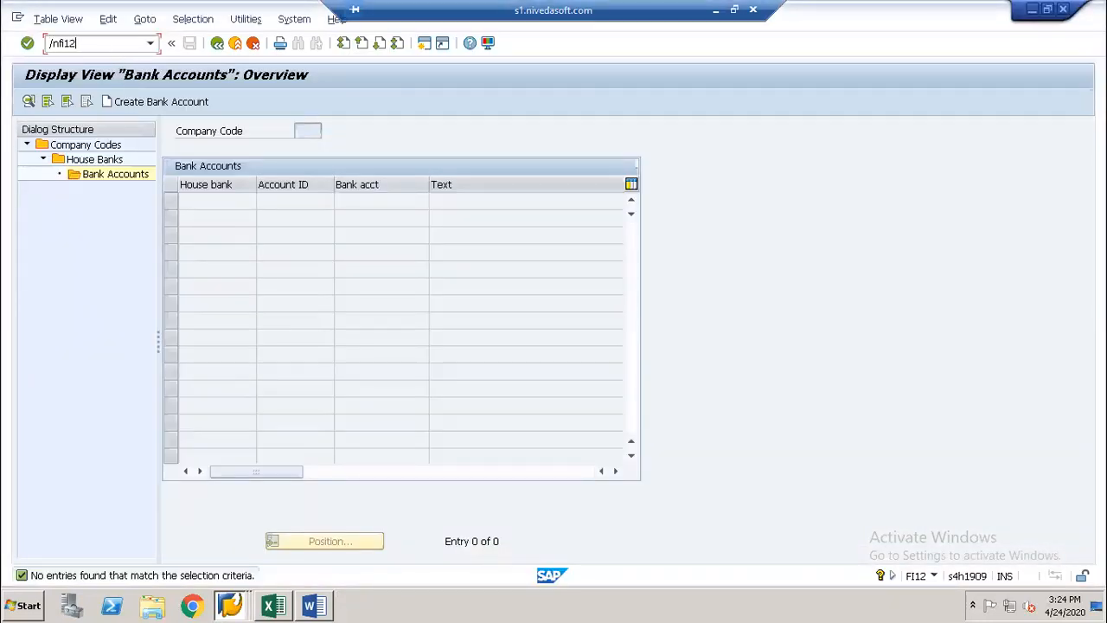
{"action": "key", "text": "Return"}
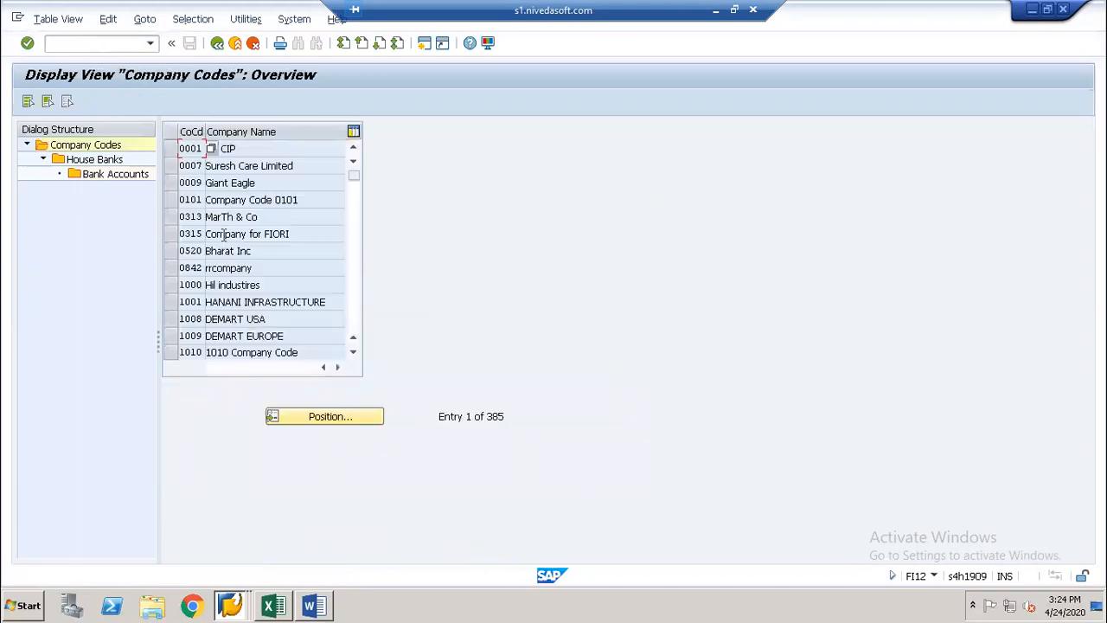
Step: Find company code RK01 and display the bank account details of its house bank RK01B
{"action": "left_click", "coordinate": [293, 418]}
{"action": "type", "text": "rk01"}
{"action": "key", "text": "Return"}
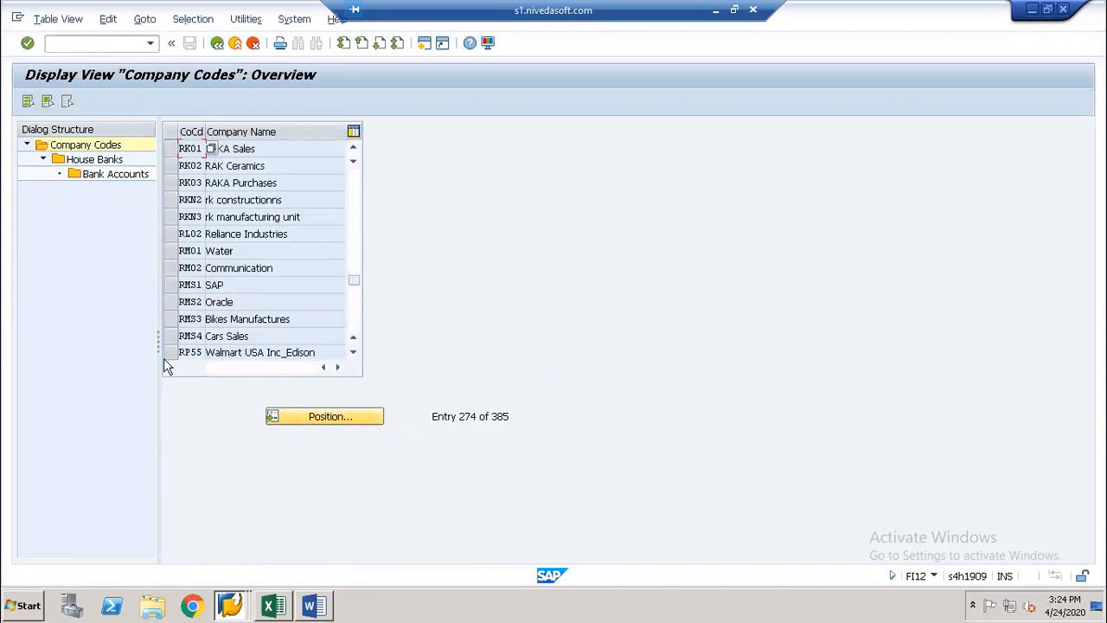
{"action": "left_click", "coordinate": [170, 153]}
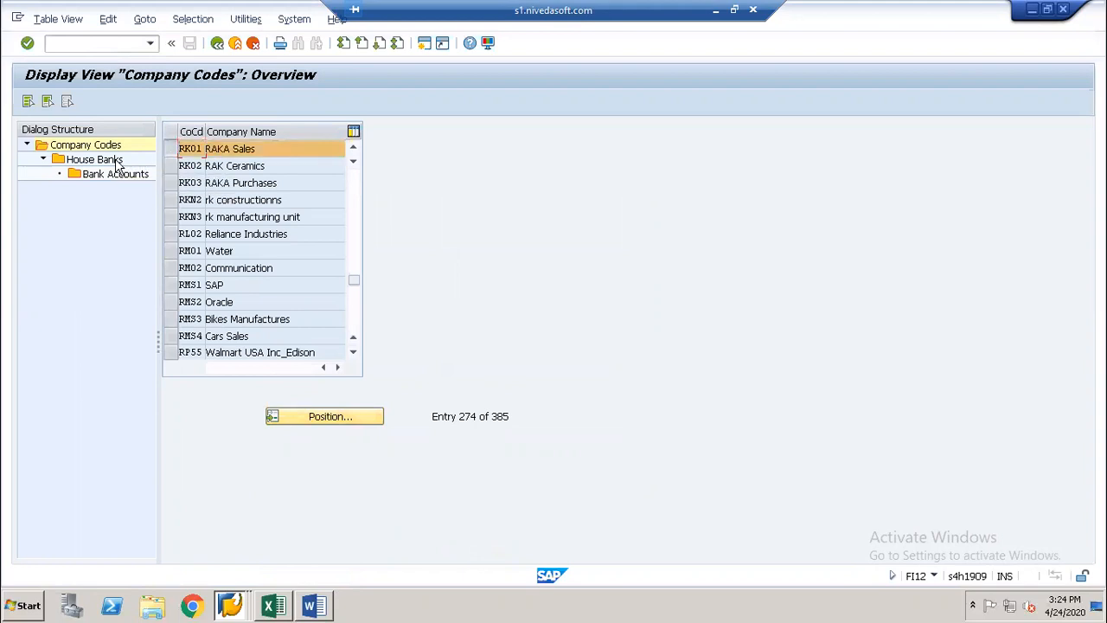
{"action": "double_click", "coordinate": [115, 164]}
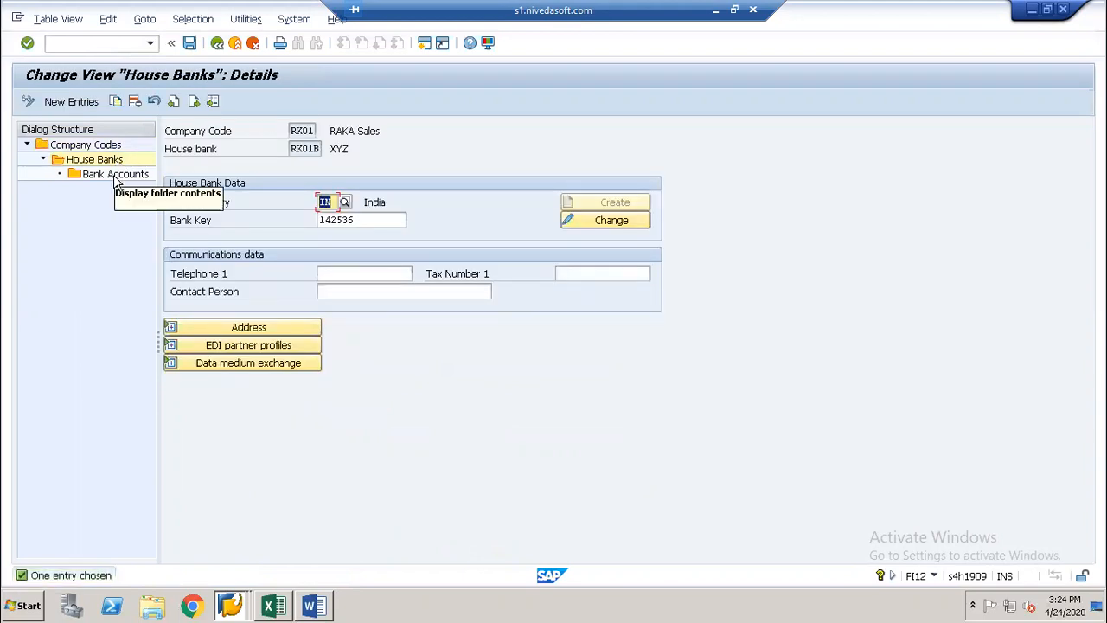
{"action": "double_click", "coordinate": [113, 175]}
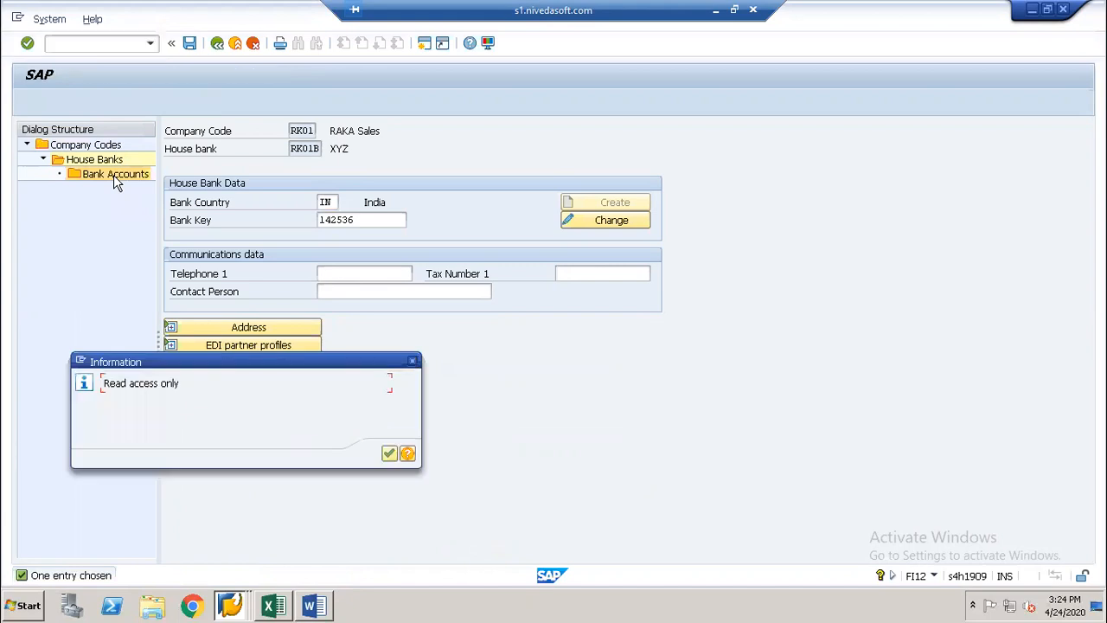
{"action": "key", "text": "Return"}
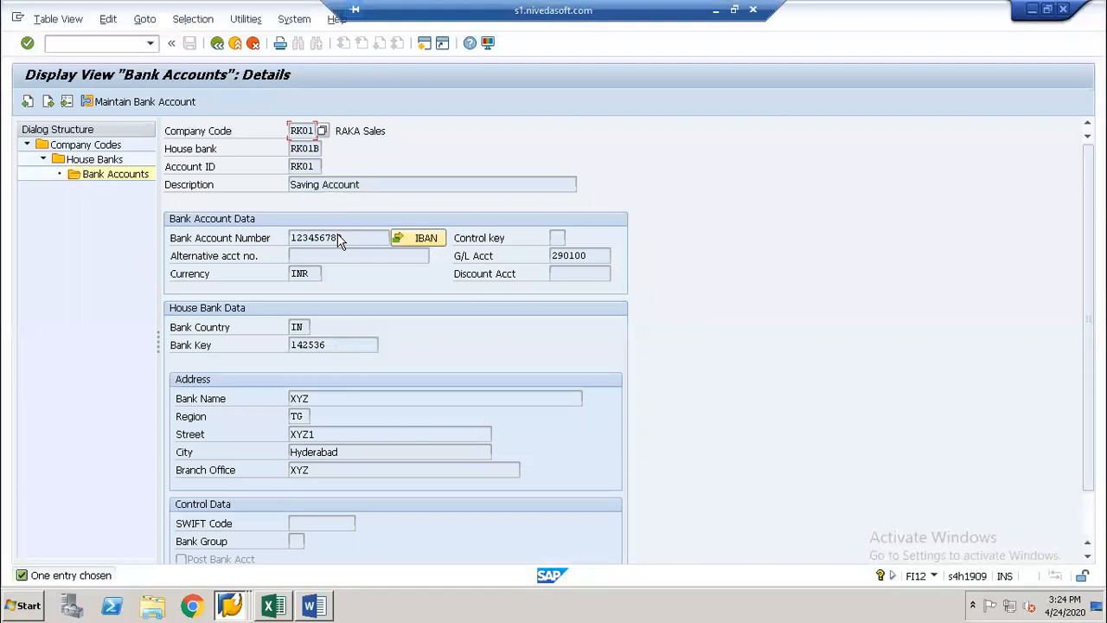
Step: Look up the check leaves transaction in the Excel task list and start transaction FCHI in SAP
{"action": "key", "text": "alt+Tab"}
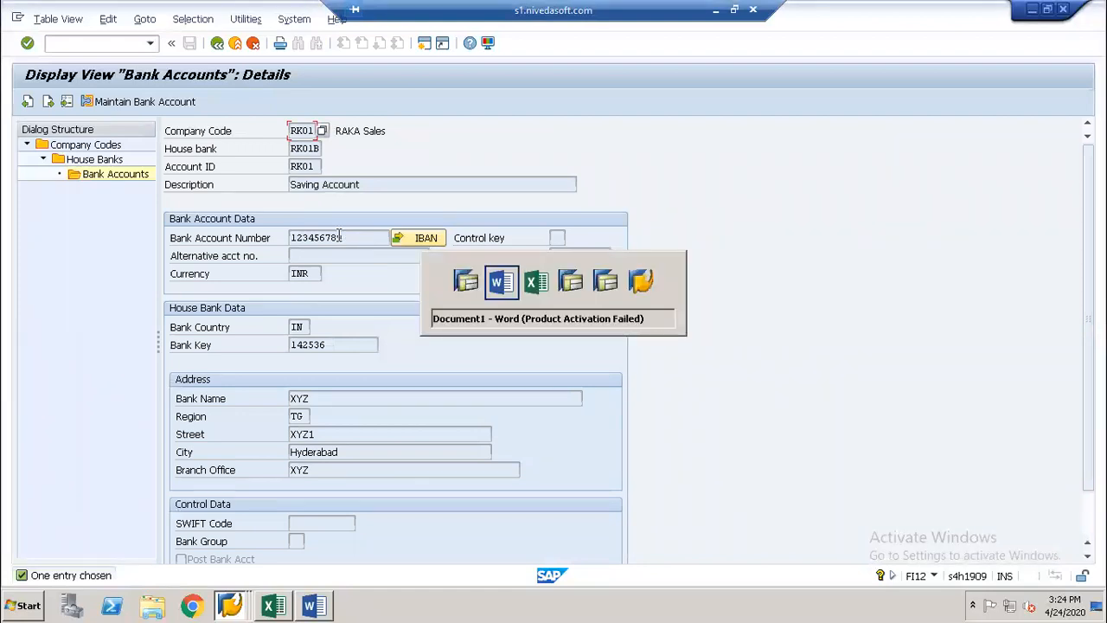
{"action": "key", "text": "alt+Tab"}
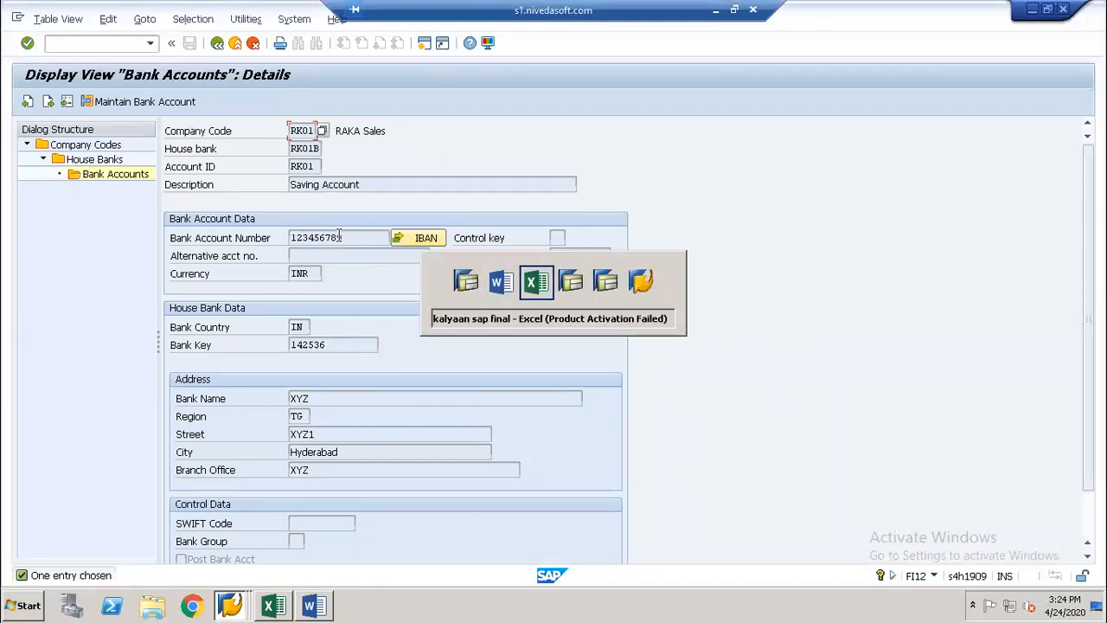
{"action": "key", "text": "Down"}
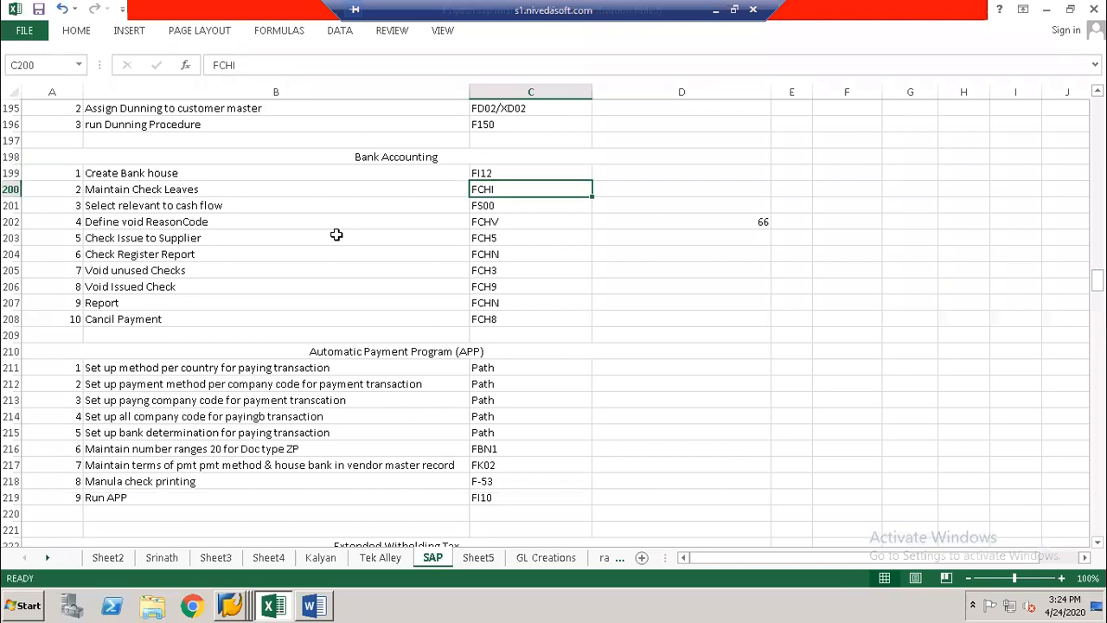
{"action": "key", "text": "alt+Tab"}
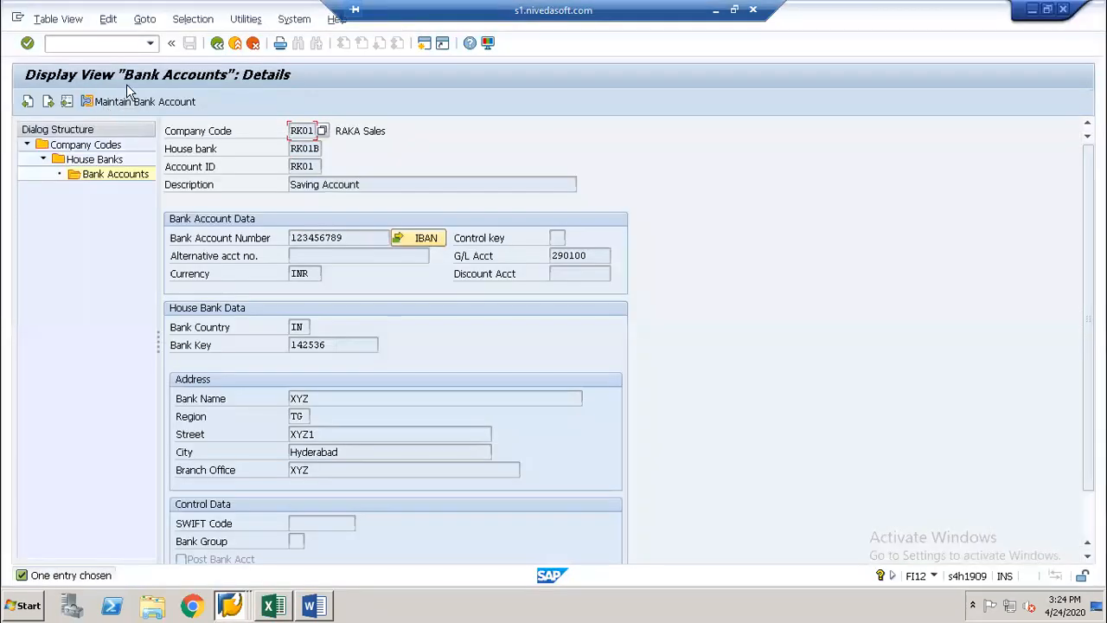
{"action": "left_click", "coordinate": [116, 49]}
{"action": "type", "text": "/nFCHI"}
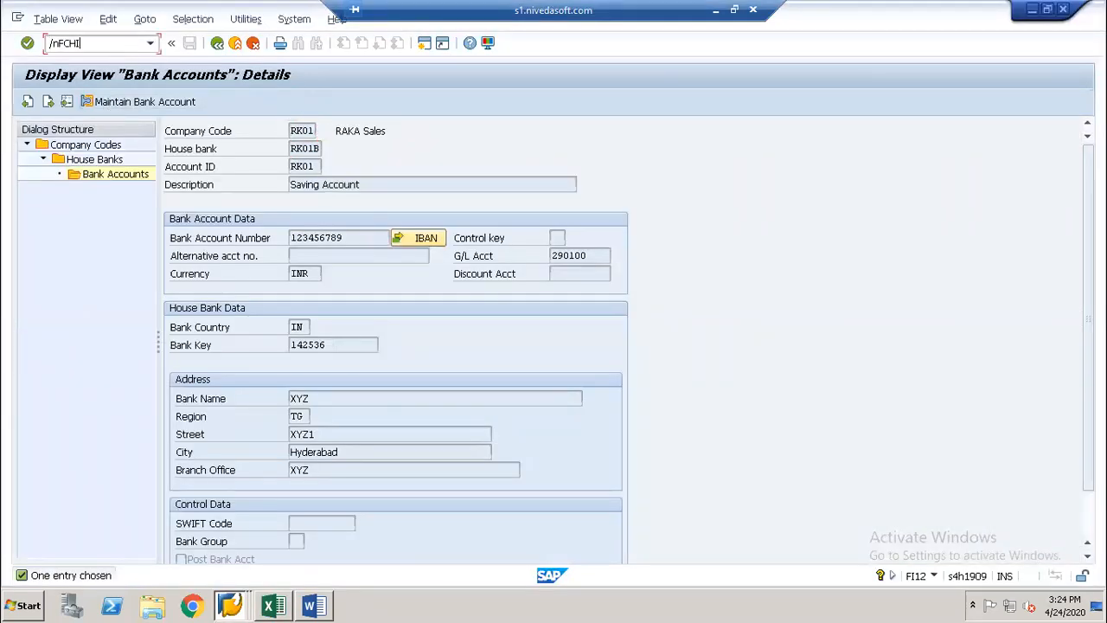
{"action": "key", "text": "Return"}
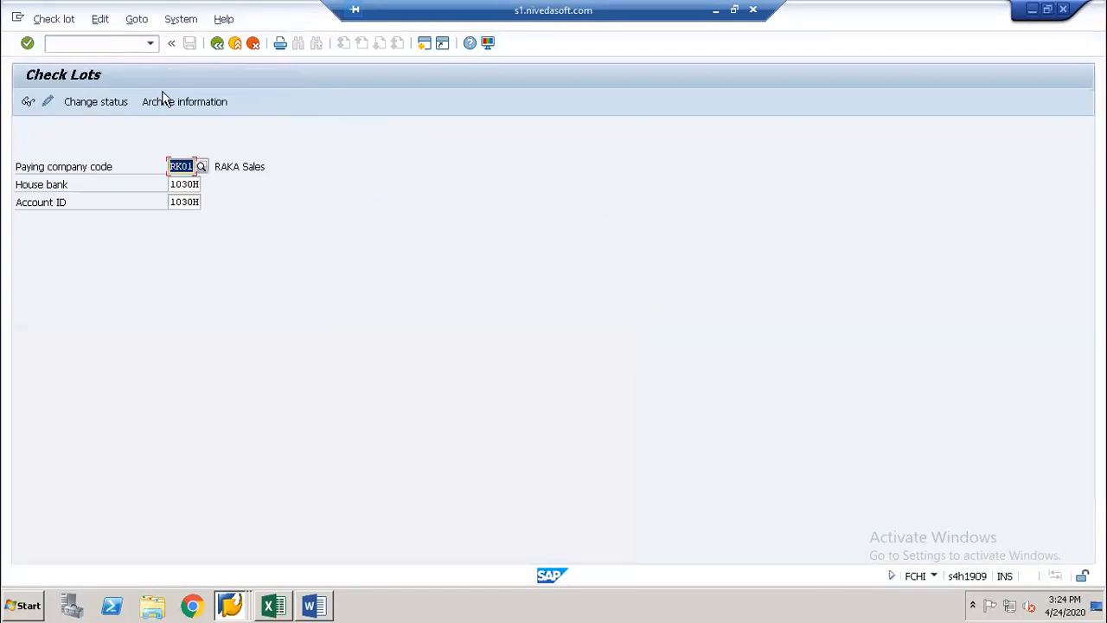
Step: Set the check lots selection to house bank RK01B and account ID RK01 from the available entries
{"action": "key", "text": "Tab"}
{"action": "key", "text": "F4"}
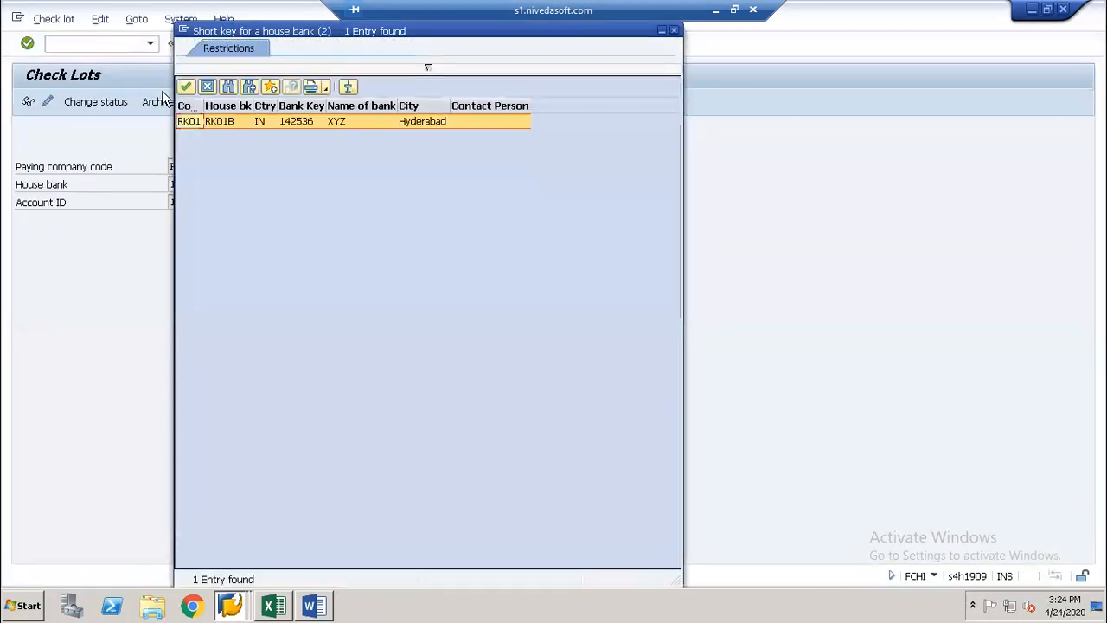
{"action": "key", "text": "Return"}
{"action": "key", "text": "Tab"}
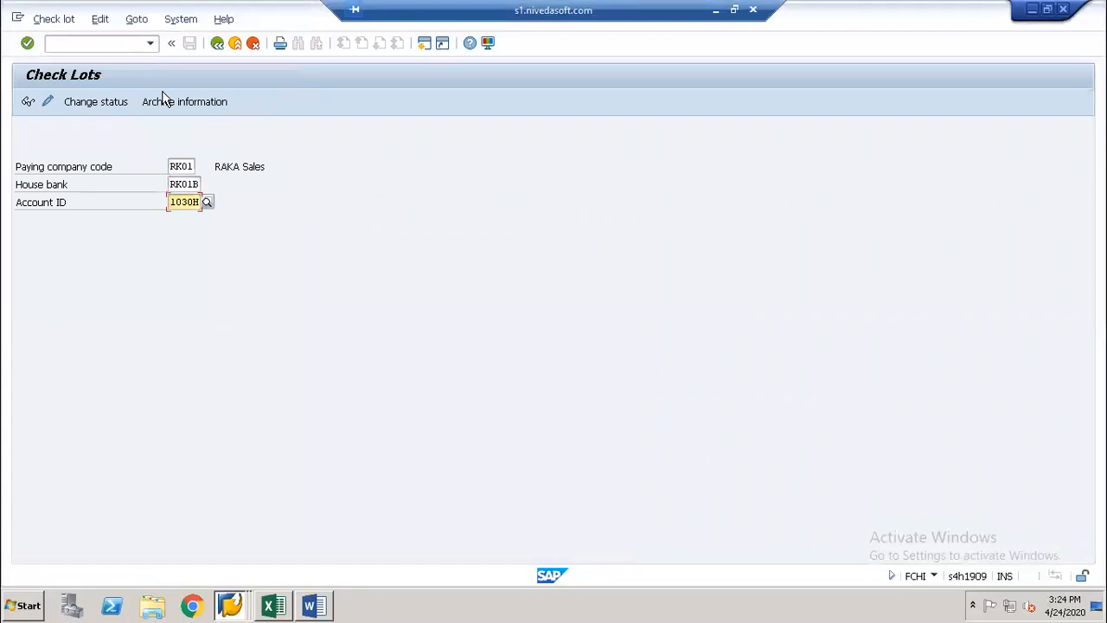
{"action": "key", "text": "BackSpace"}
{"action": "key", "text": "BackSpace"}
{"action": "key", "text": "BackSpace"}
{"action": "key", "text": "BackSpace"}
{"action": "key", "text": "F4"}
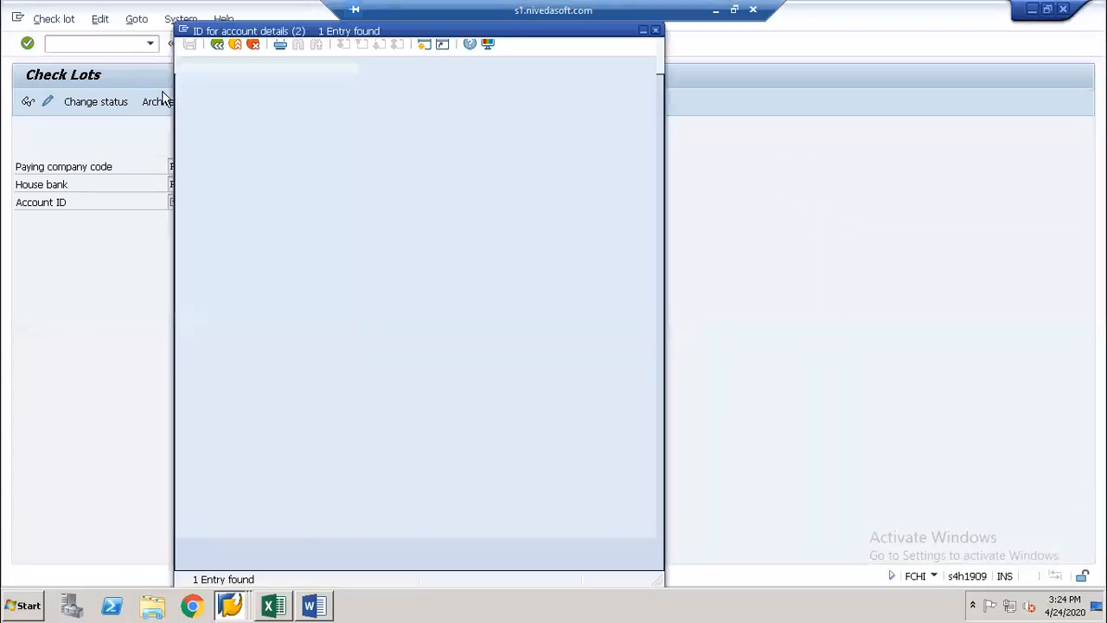
{"action": "key", "text": "Return"}
{"action": "key", "text": "Return"}
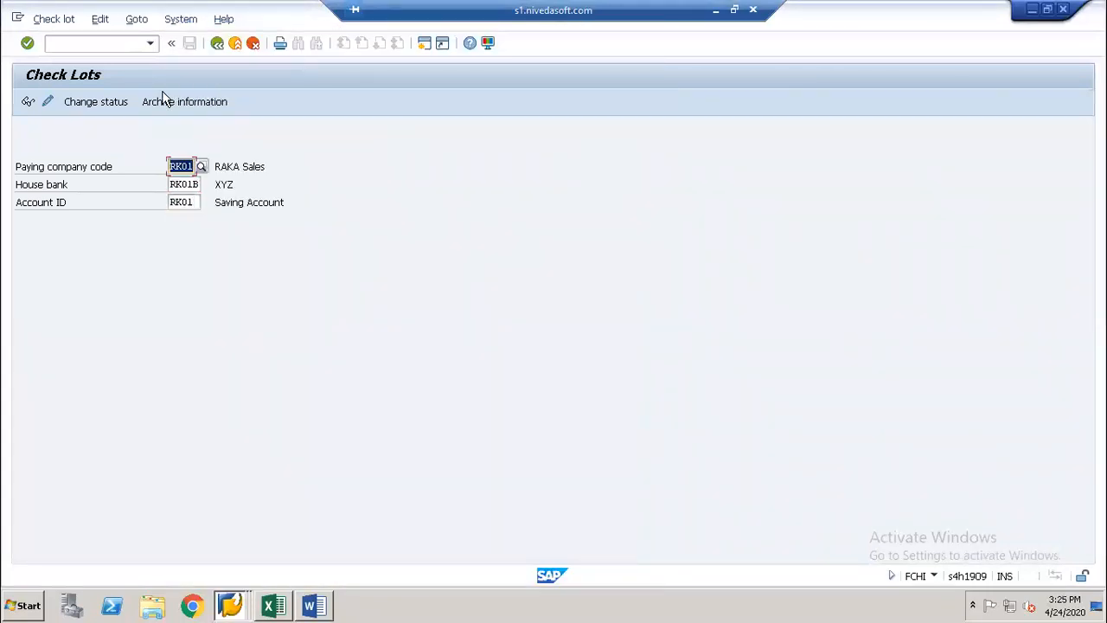
Step: Open the check lots for editing and create lot number 1 with check numbers 100100 to 100200
{"action": "left_click", "coordinate": [47, 102]}
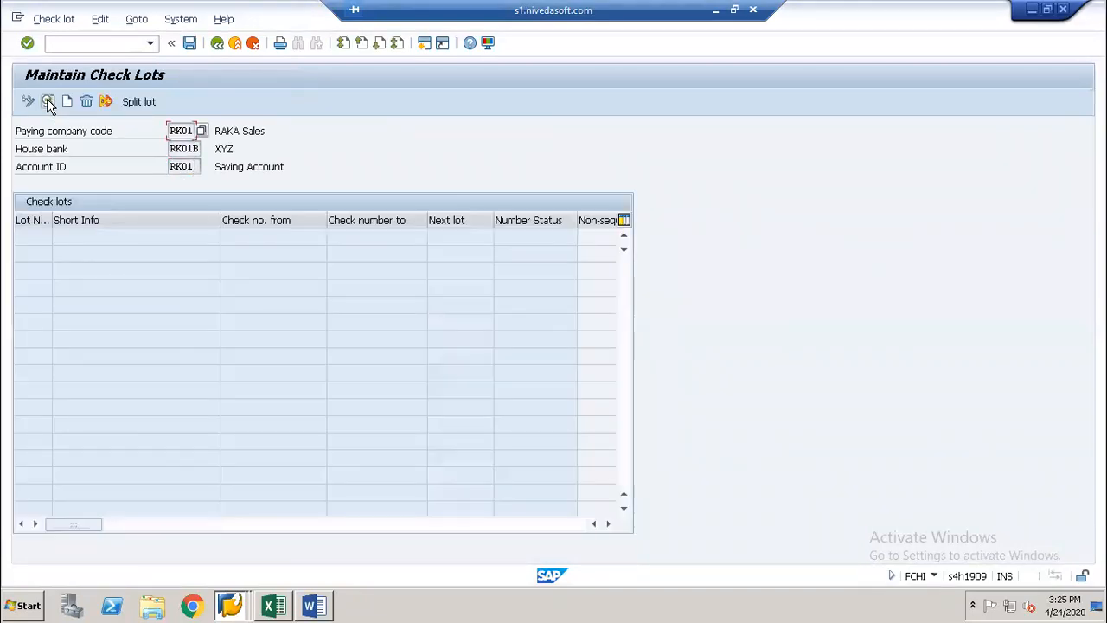
{"action": "left_click", "coordinate": [68, 101]}
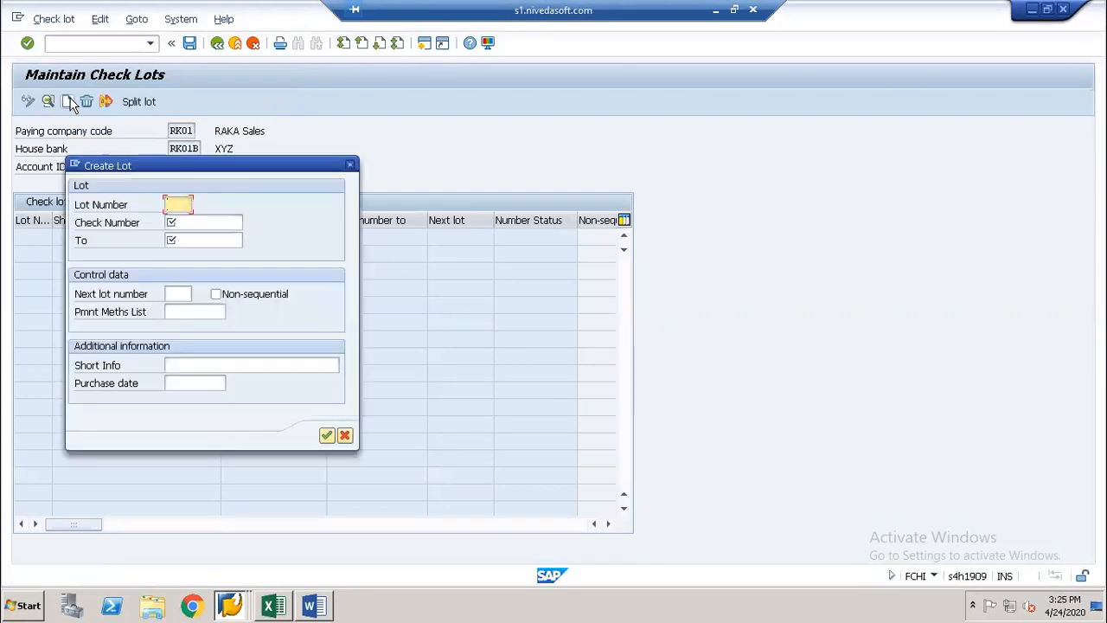
{"action": "type", "text": "1"}
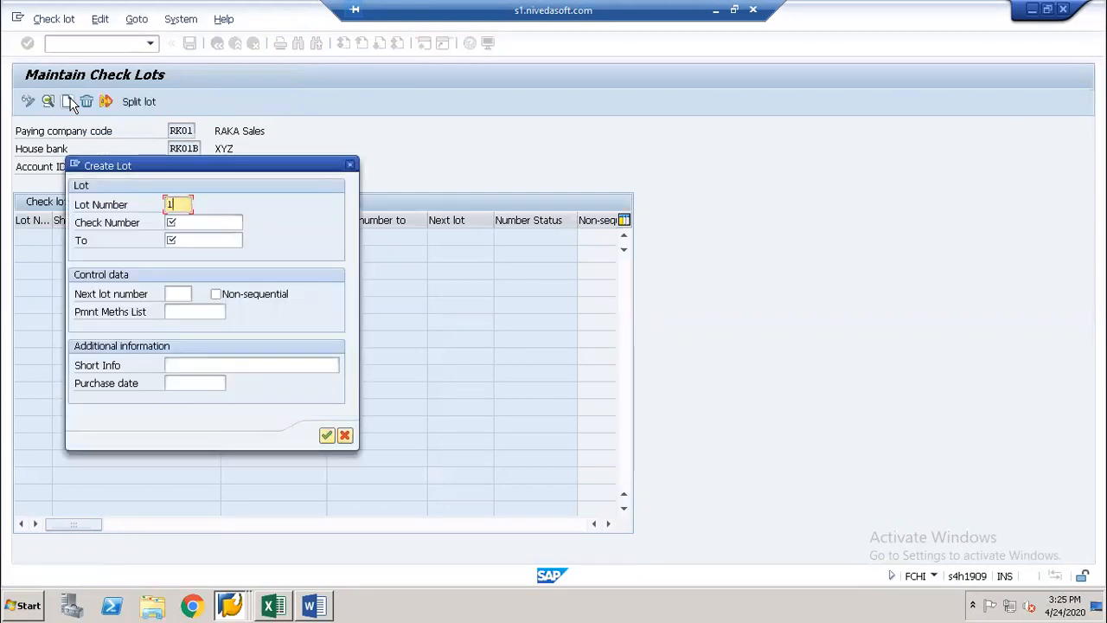
{"action": "key", "text": "Tab"}
{"action": "type", "text": "10001"}
{"action": "key", "text": "BackSpace"}
{"action": "key", "text": "BackSpace"}
{"action": "type", "text": "100"}
{"action": "key", "text": "Tab"}
{"action": "type", "text": "100200"}
{"action": "key", "text": "Return"}
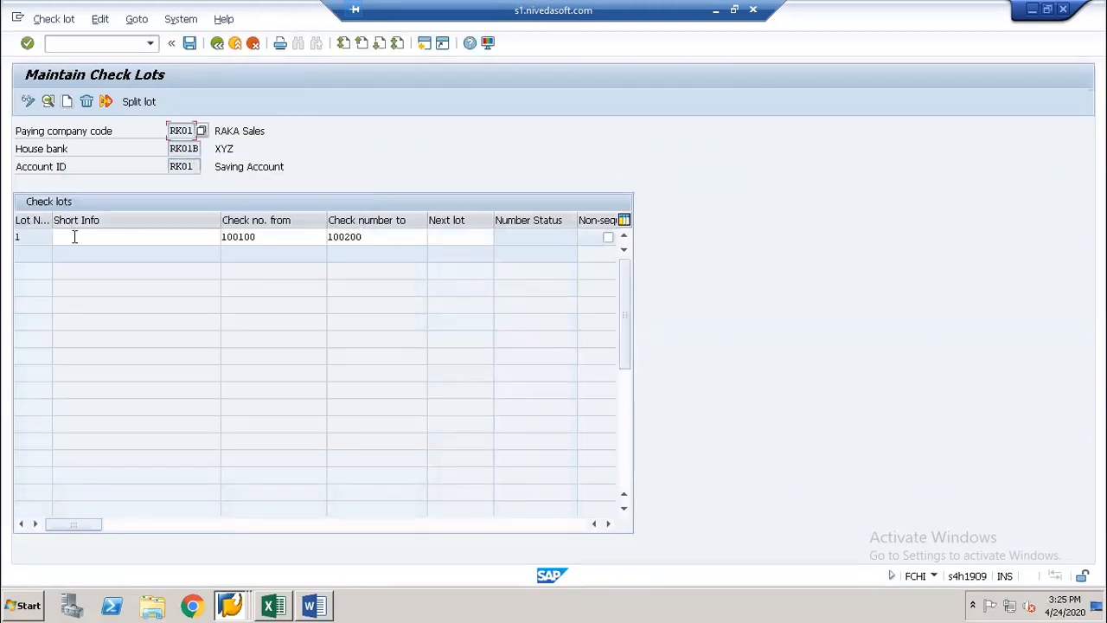
Step: Set the short info of check lot 1 to "RK01 Ckeck Lot"
{"action": "left_click", "coordinate": [75, 236]}
{"action": "type", "text": "RK01"}
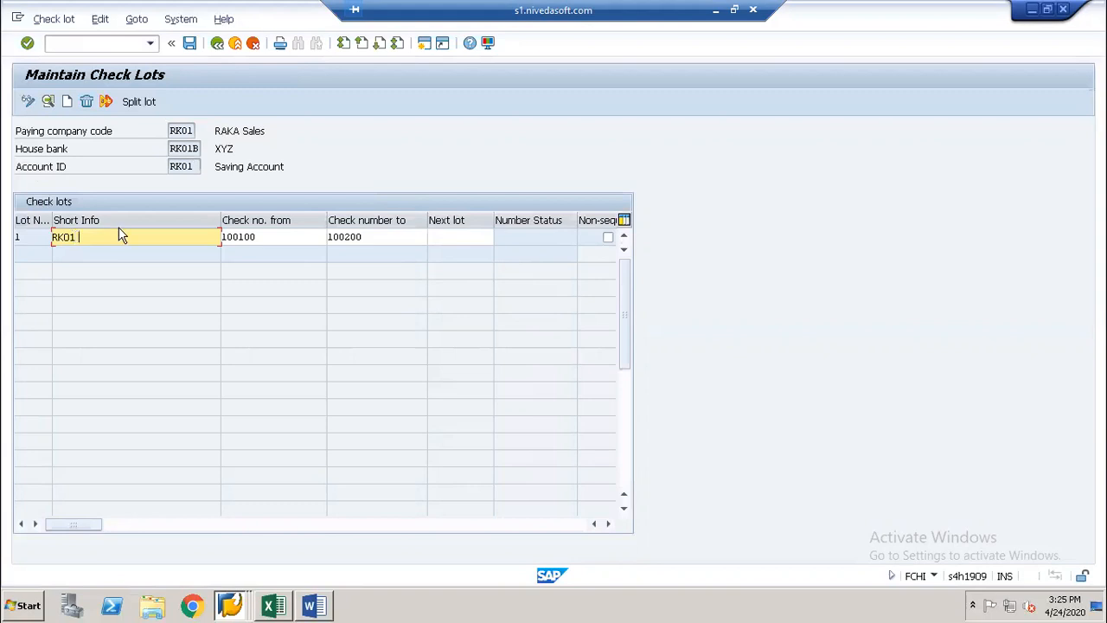
{"action": "type", "text": " Check Lot"}
{"action": "key", "text": "Return"}
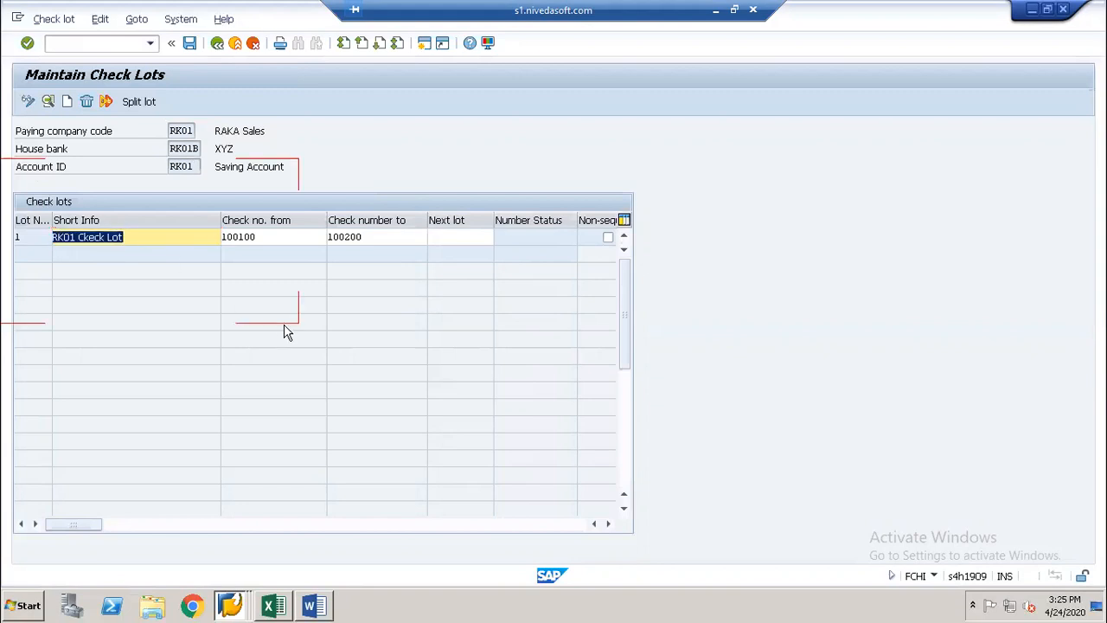
Step: Save the check lots and start transaction FI01 to create a bank
{"action": "key", "text": "ctrl+s"}
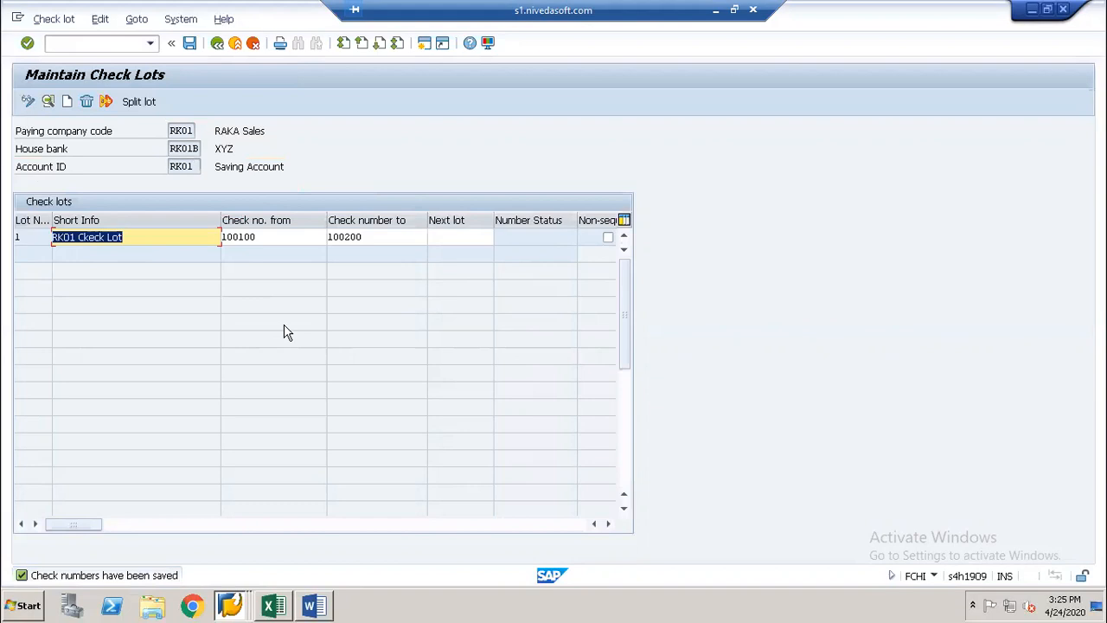
{"action": "key", "text": "alt+Tab"}
{"action": "left_click", "coordinate": [103, 45]}
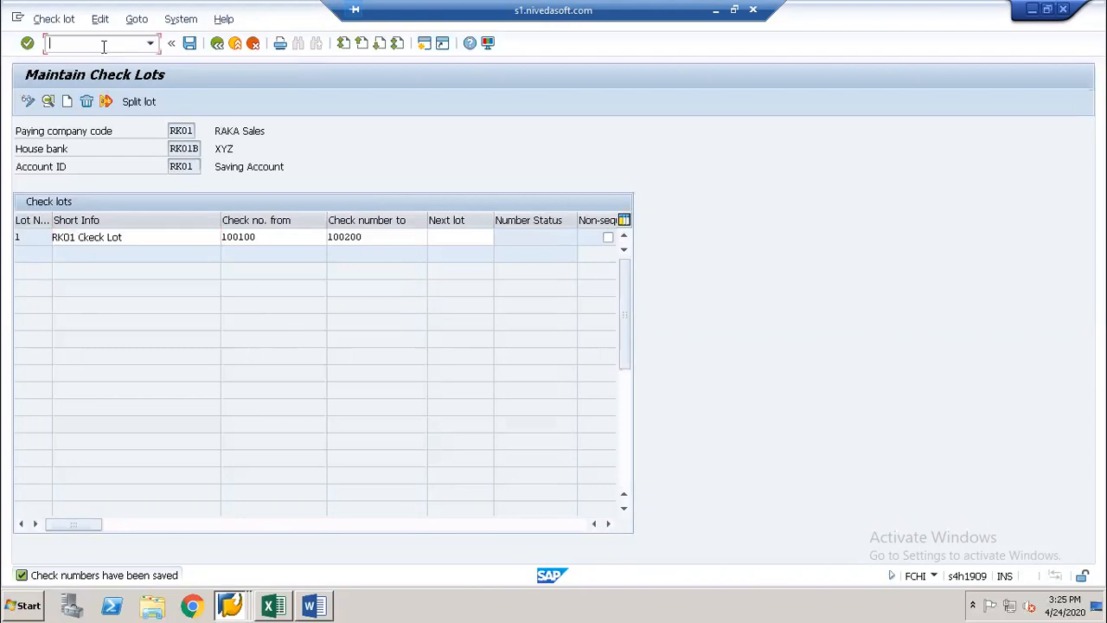
{"action": "type", "text": "/nfi01"}
{"action": "key", "text": "Return"}
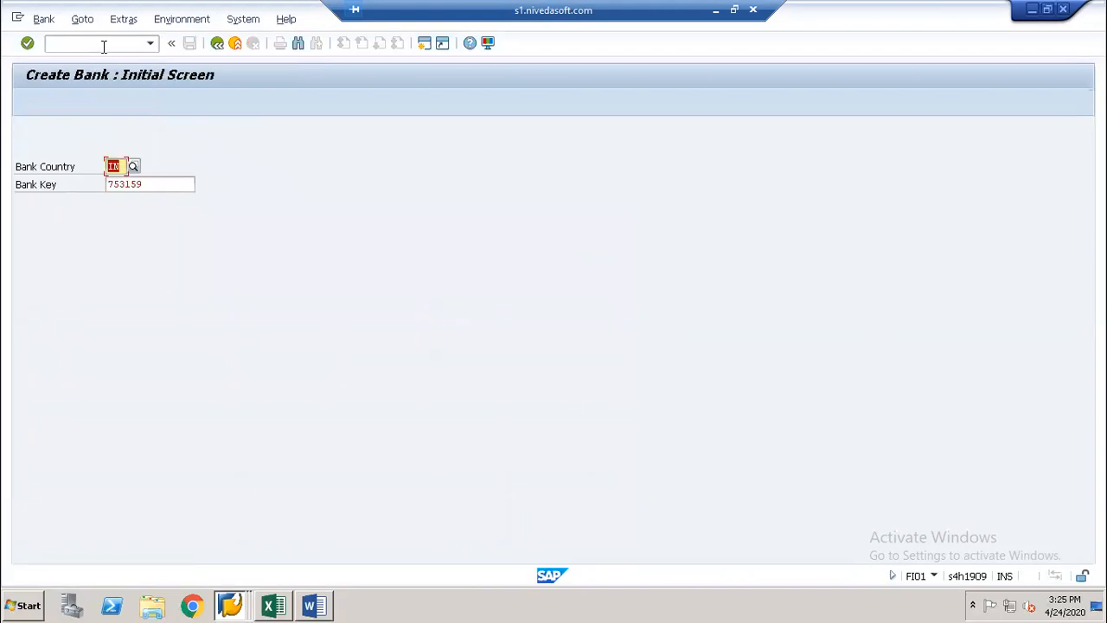
Step: Enter RK01BK as the new bank's key for bank country IN and continue to its detail screen
{"action": "key", "text": "Tab"}
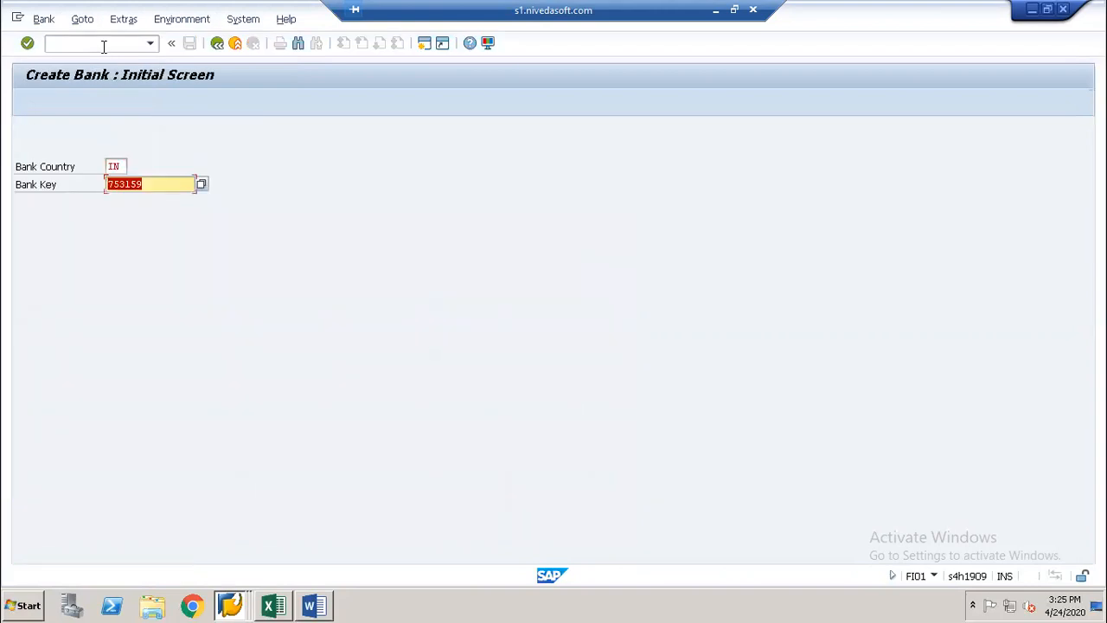
{"action": "type", "text": "RK01BK"}
{"action": "key", "text": "Return"}
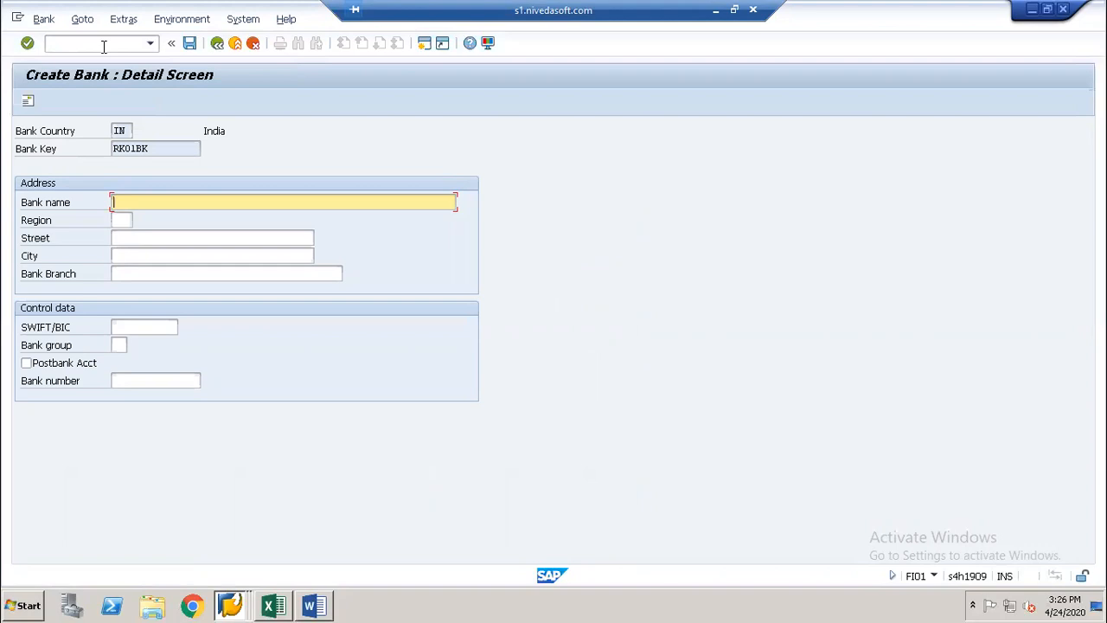
Step: Enter bank name RK01BK, region TG, street XYZ, city Hyderabad and bank branch XYZ, and save the bank
{"action": "type", "text": "RK01BK"}
{"action": "key", "text": "Tab"}
{"action": "type", "text": "TG"}
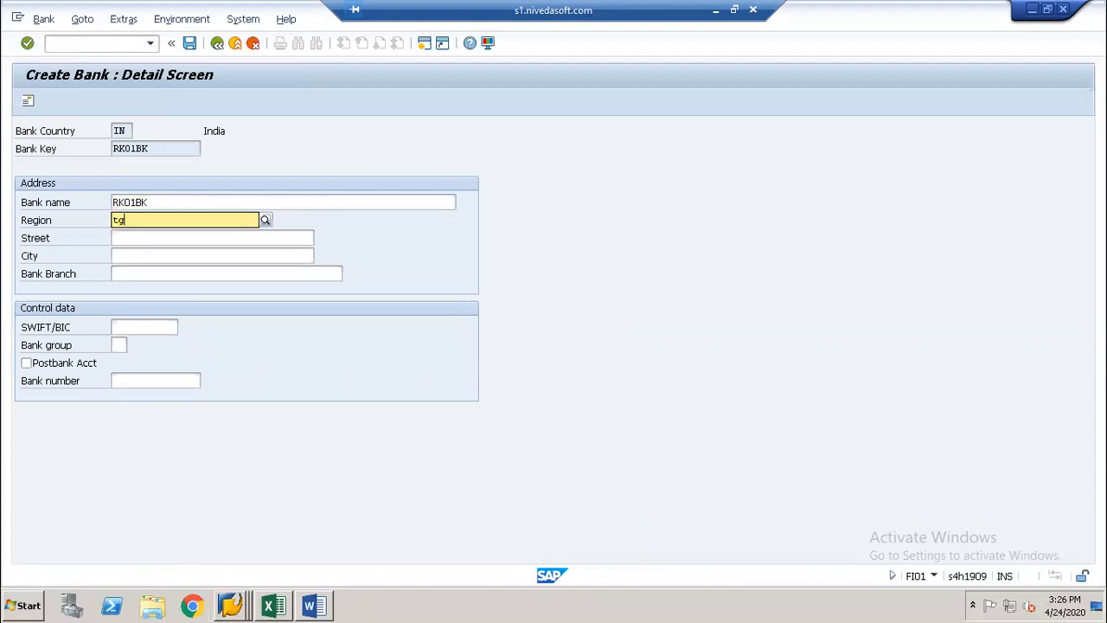
{"action": "key", "text": "Return"}
{"action": "key", "text": "Tab"}
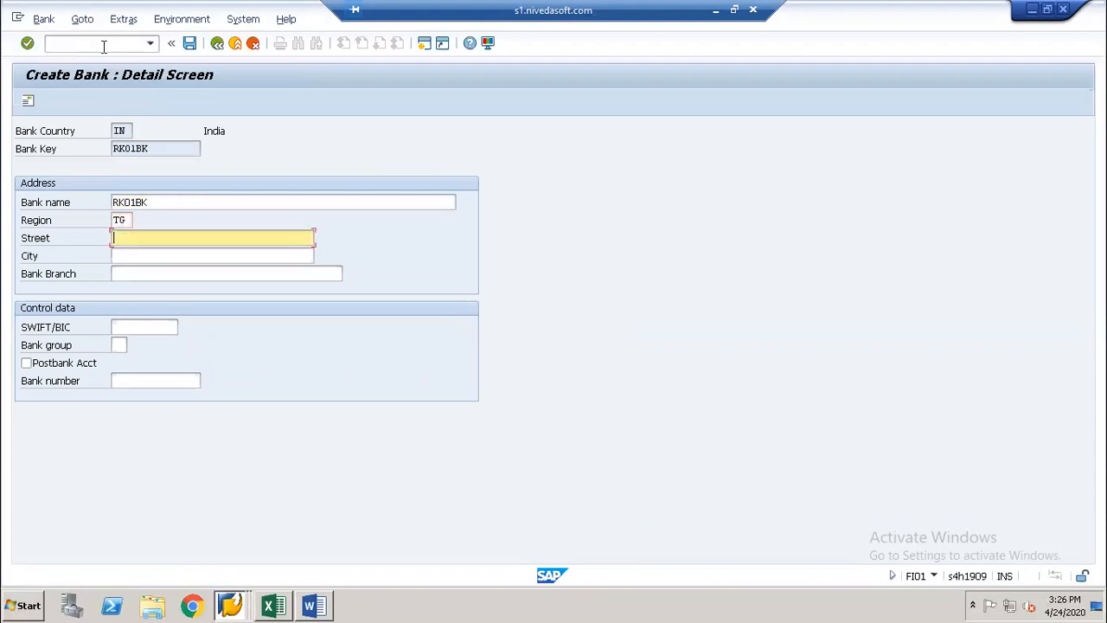
{"action": "type", "text": "XYZ"}
{"action": "key", "text": "Tab"}
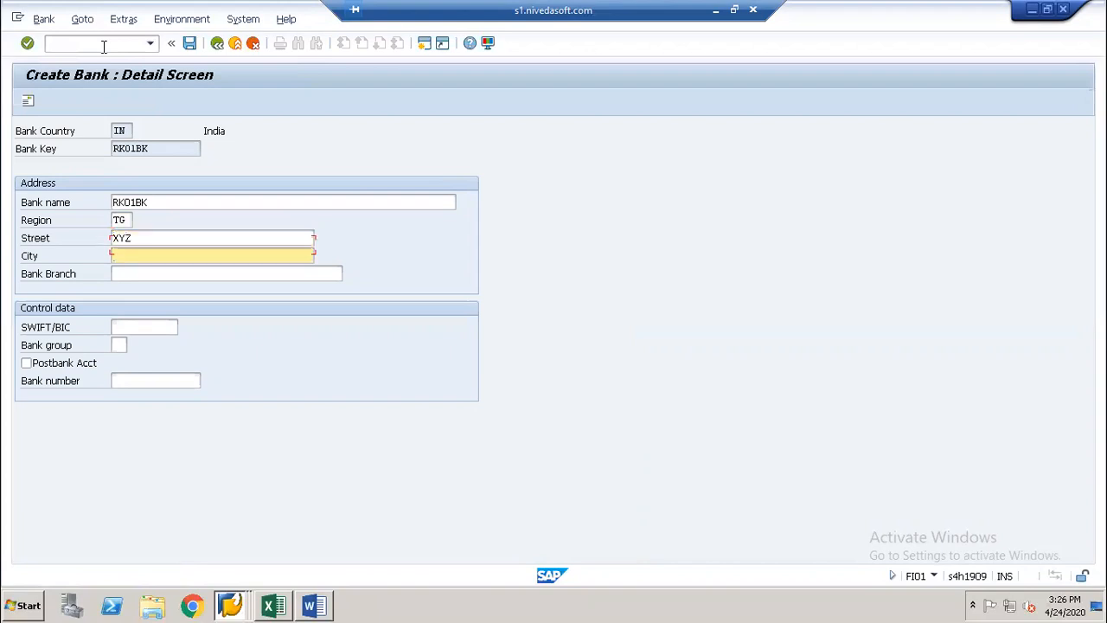
{"action": "type", "text": "Hyderabad"}
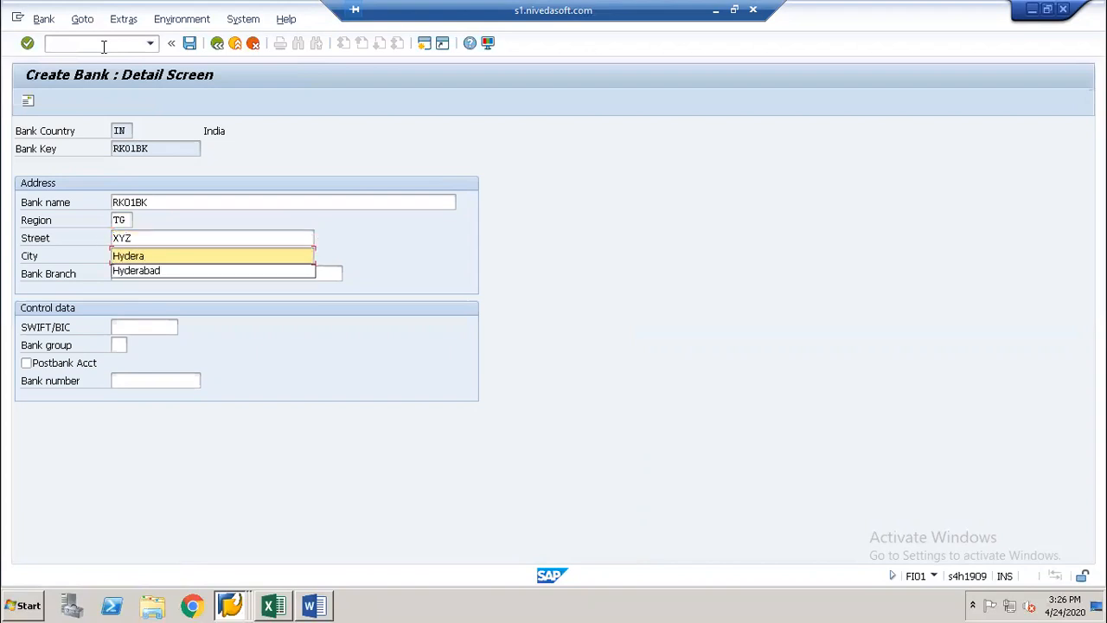
{"action": "key", "text": "Tab"}
{"action": "type", "text": "XYZ"}
{"action": "key", "text": "Return"}
{"action": "key", "text": "ctrl+s"}
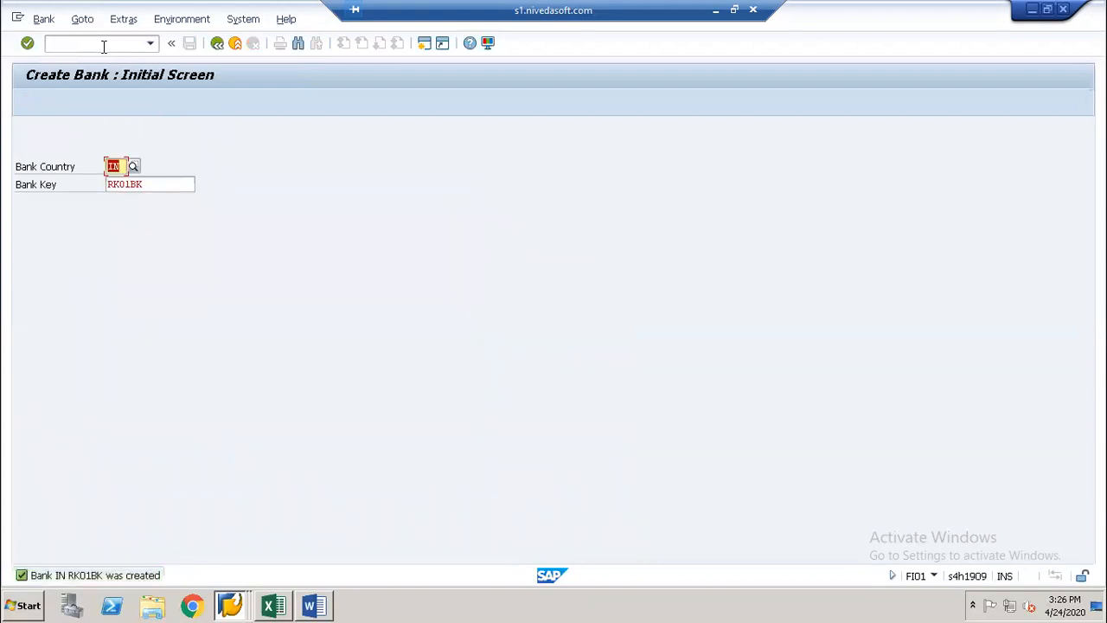
Step: Start transaction FK02 to change a supplier
{"action": "left_click", "coordinate": [103, 47]}
{"action": "type", "text": "/n"}
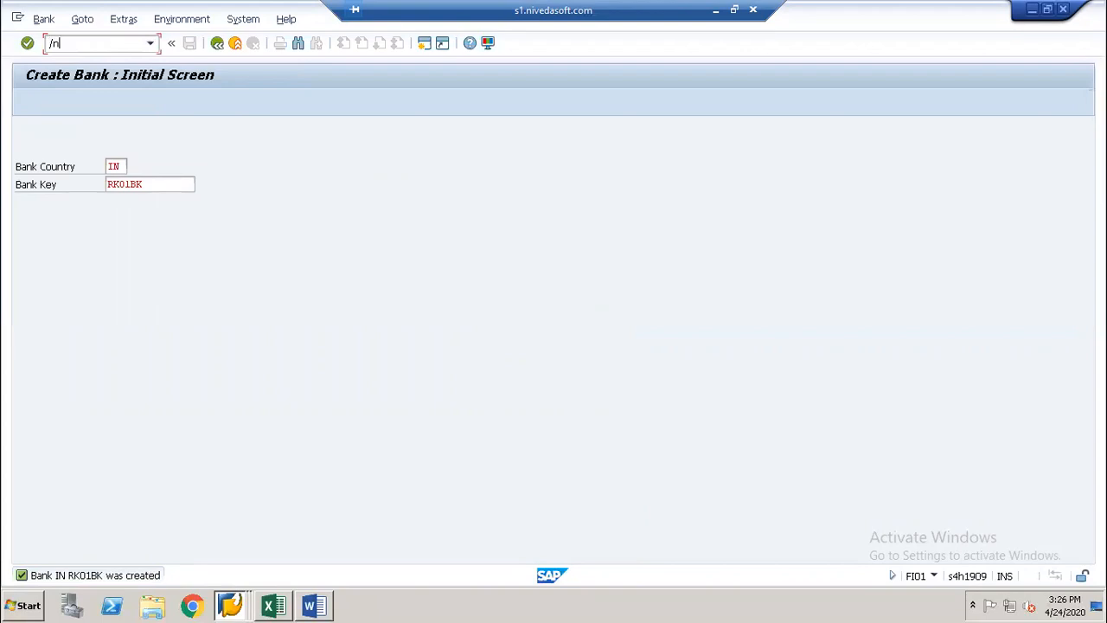
{"action": "type", "text": "fk02"}
{"action": "key", "text": "Return"}
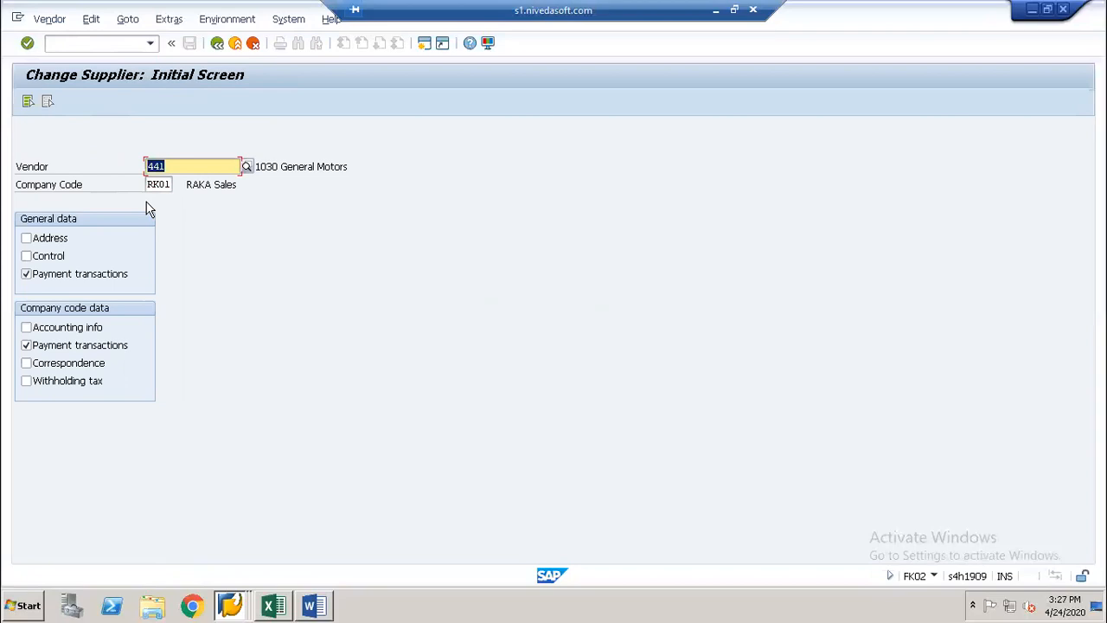
Step: Find the supplier of company code RK01 through the vendor search and open its payment transactions data for changing
{"action": "key", "text": "F4"}
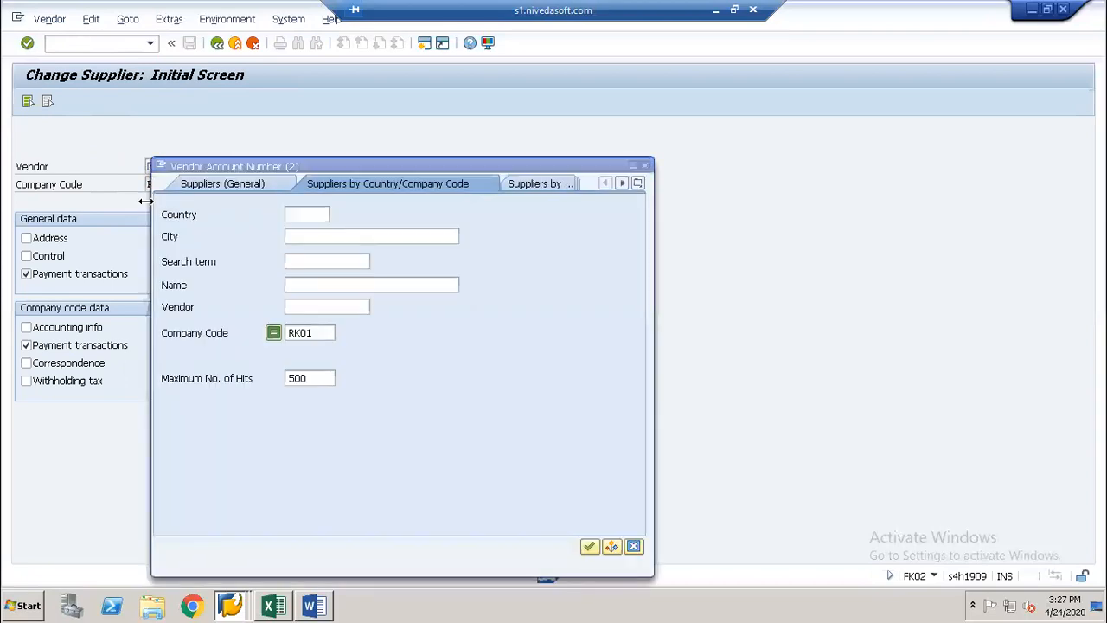
{"action": "key", "text": "Return"}
{"action": "key", "text": "Return"}
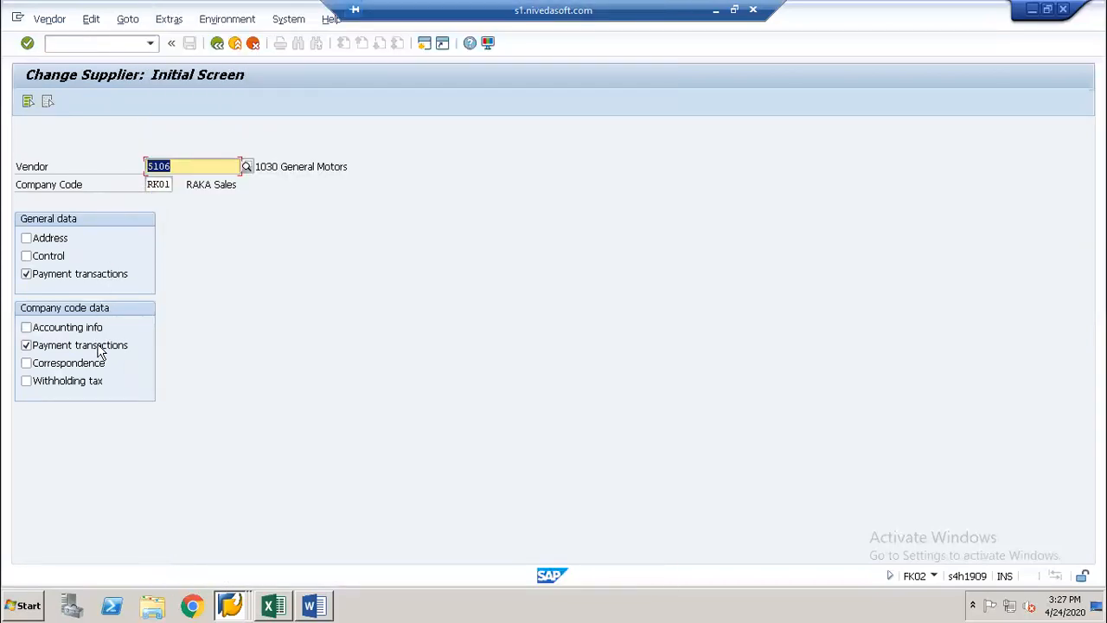
{"action": "key", "text": "Return"}
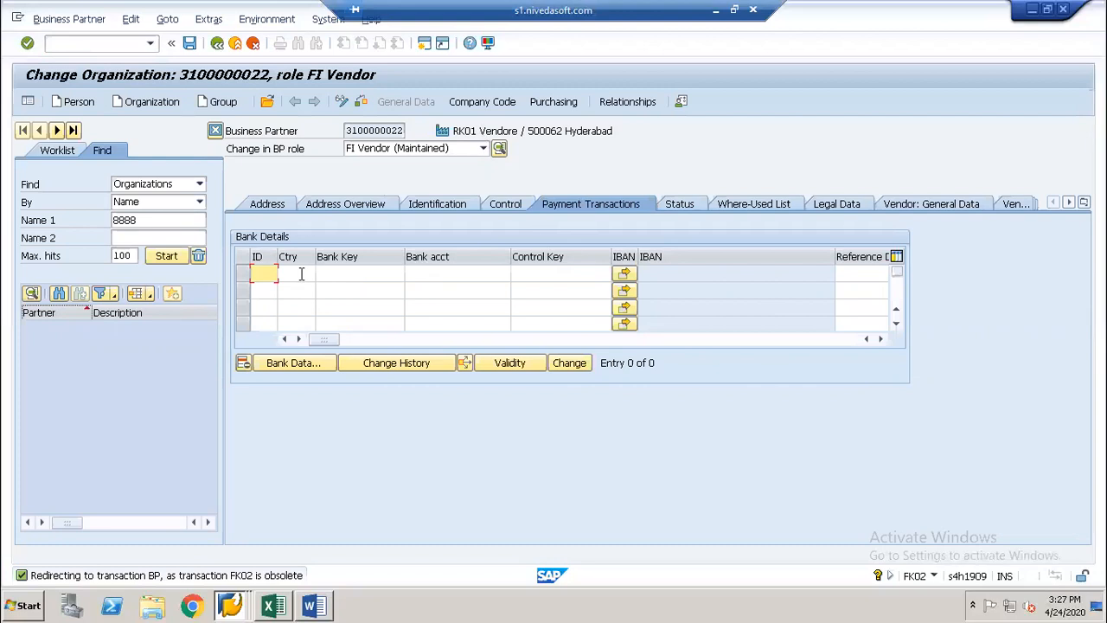
Step: Set the country of the first bank details row to IN
{"action": "left_click", "coordinate": [301, 274]}
{"action": "left_click", "coordinate": [301, 273]}
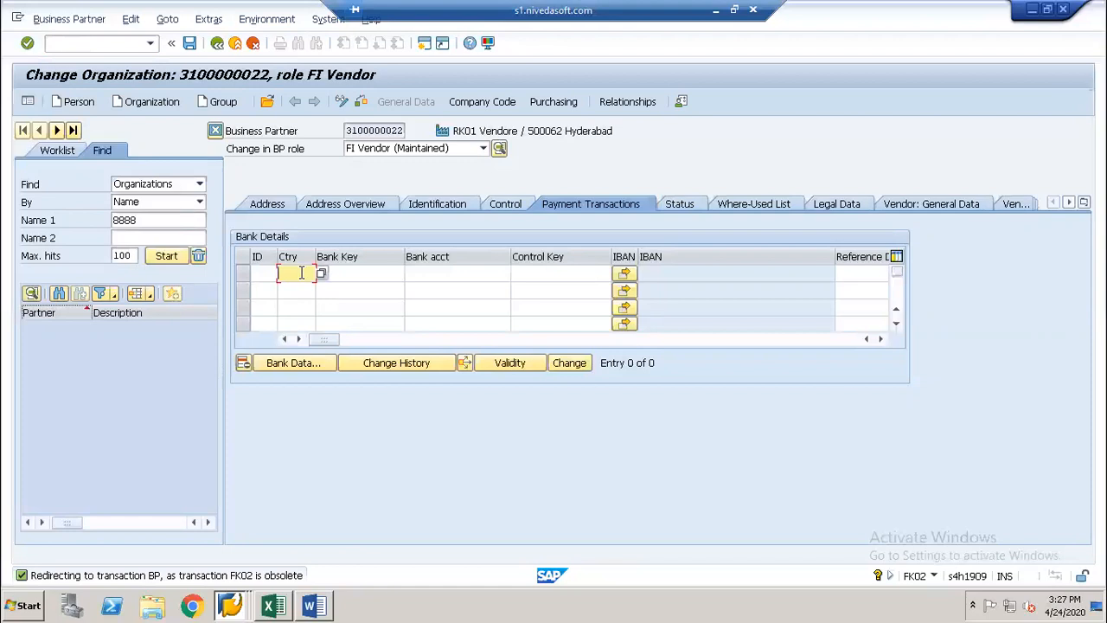
{"action": "type", "text": "IN"}
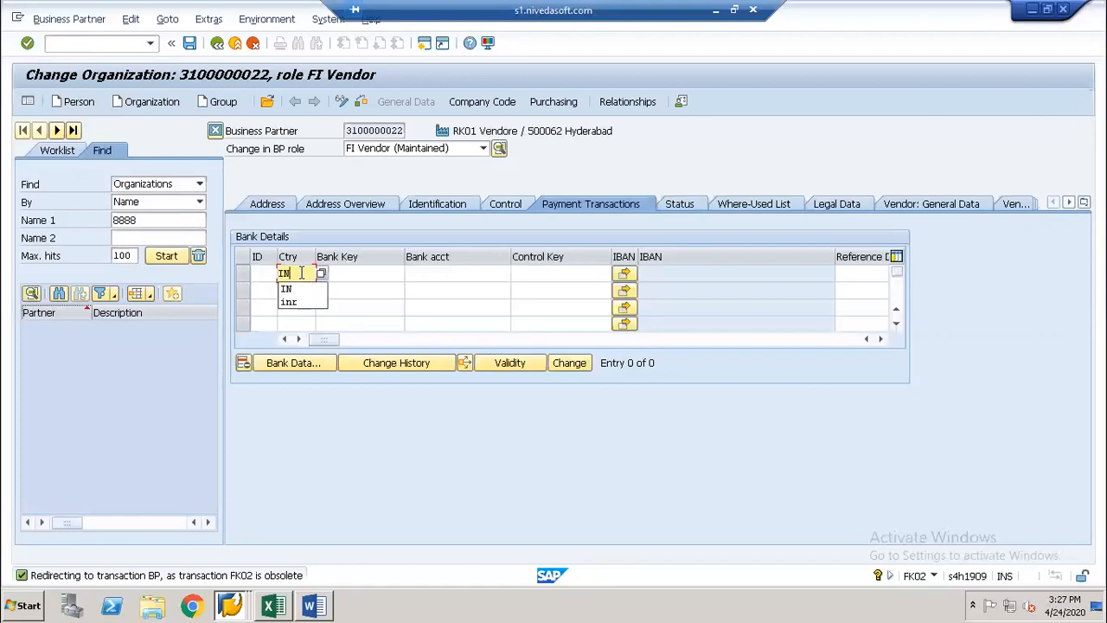
Step: Search for bank keys in country IN and sort the list by bank name, then by bank key
{"action": "left_click", "coordinate": [368, 275]}
{"action": "key", "text": "F4"}
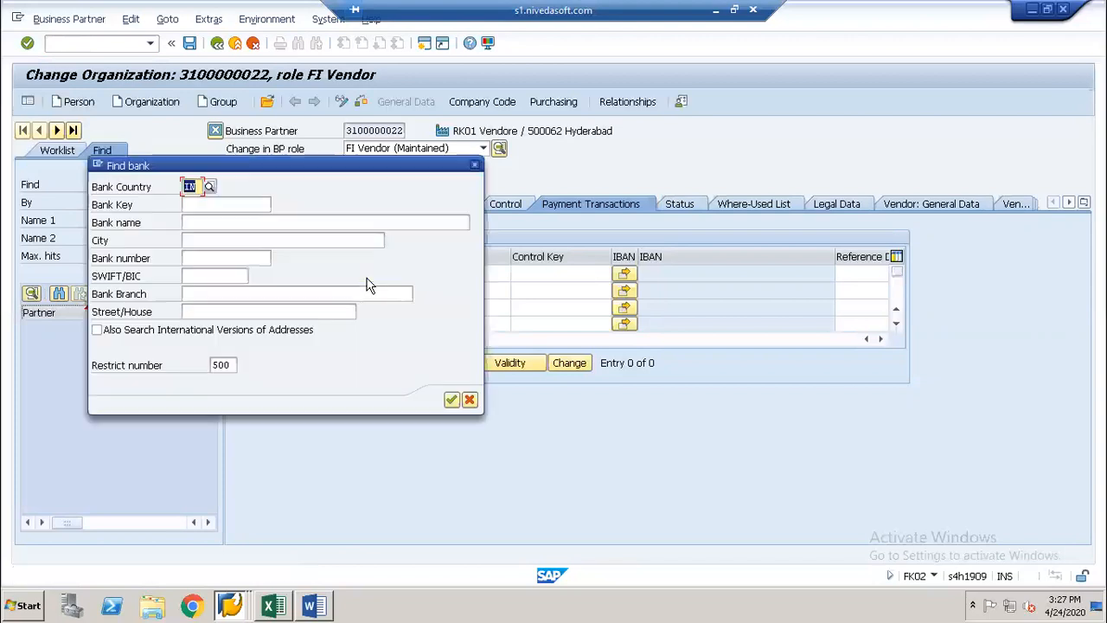
{"action": "type", "text": "IN"}
{"action": "key", "text": "Return"}
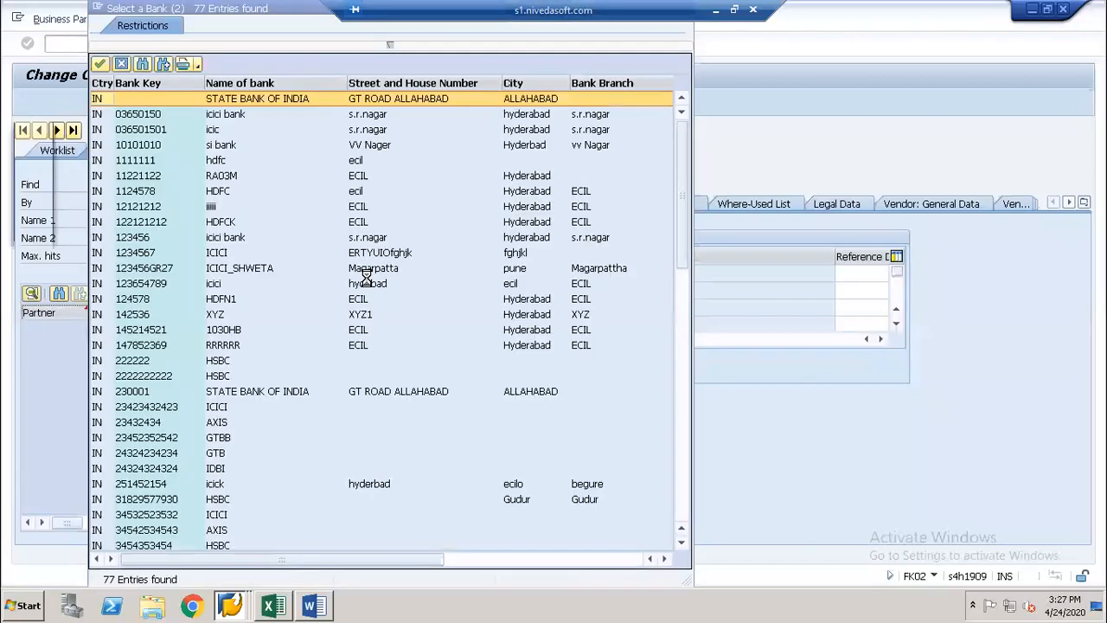
{"action": "left_click", "coordinate": [256, 79]}
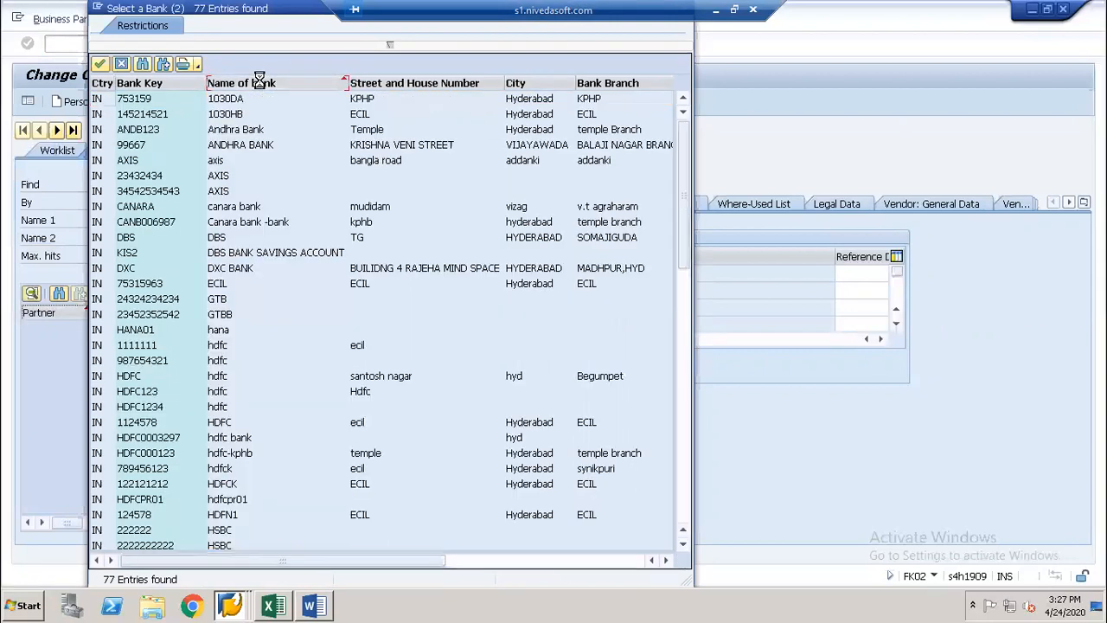
{"action": "left_click", "coordinate": [184, 83]}
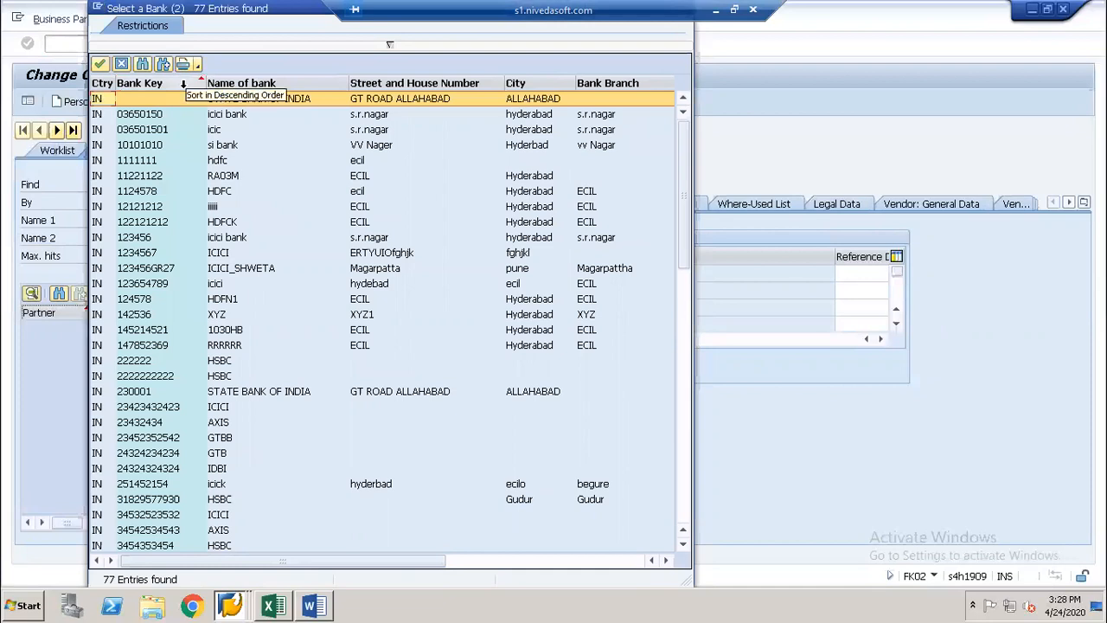
Step: Look through the list of banks for the newly created bank, re-sort it by bank name, and close it without choosing one
{"action": "key", "text": "Page_Down"}
{"action": "key", "text": "Page_Down"}
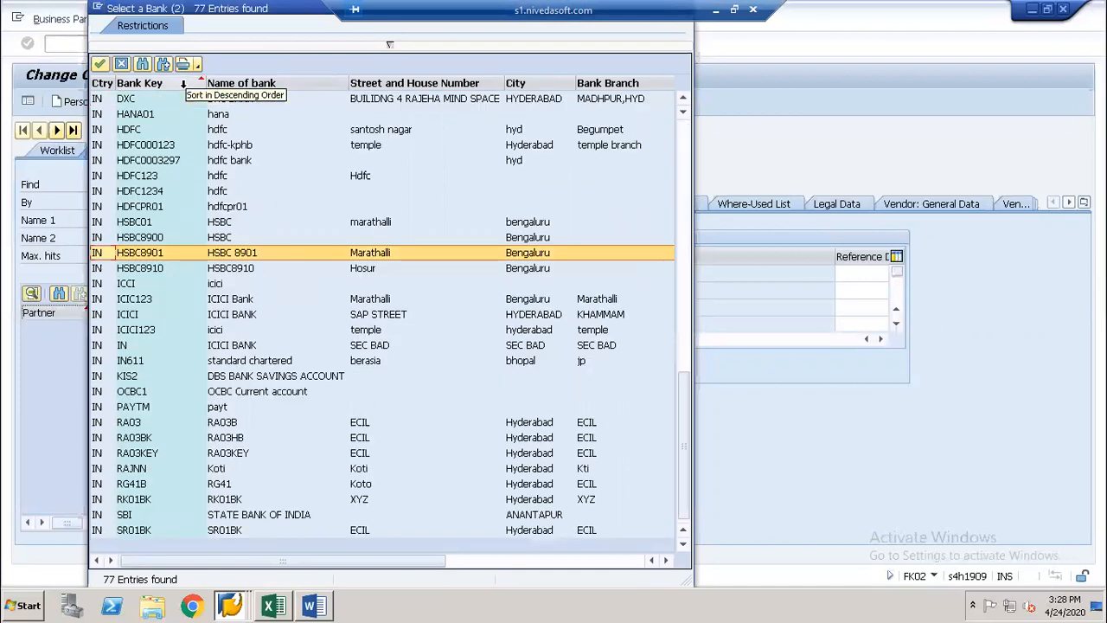
{"action": "key", "text": "Down"}
{"action": "key", "text": "Down"}
{"action": "key", "text": "Down"}
{"action": "key", "text": "Down"}
{"action": "key", "text": "Down"}
{"action": "key", "text": "Down"}
{"action": "key", "text": "Down"}
{"action": "key", "text": "Down"}
{"action": "key", "text": "Down"}
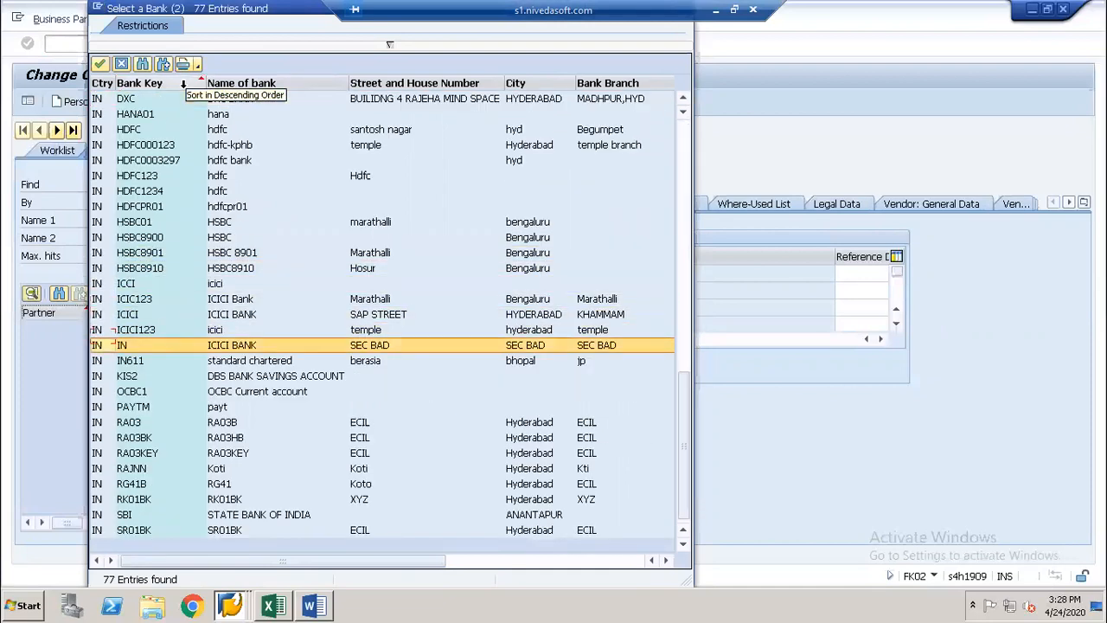
{"action": "key", "text": "Down"}
{"action": "key", "text": "Down"}
{"action": "key", "text": "Down"}
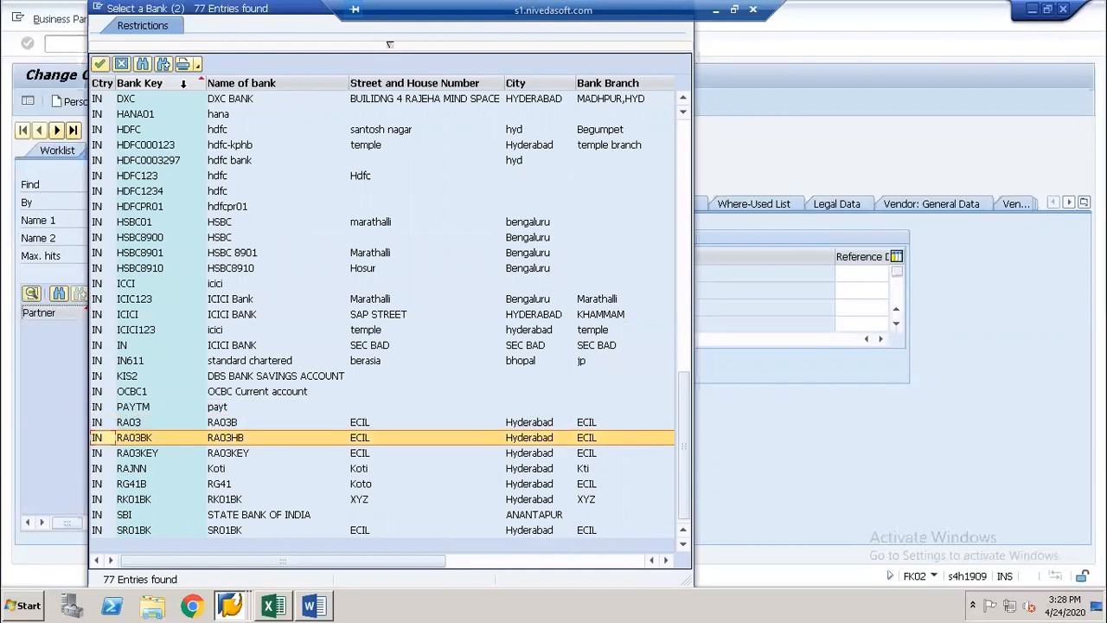
{"action": "key", "text": "Down"}
{"action": "key", "text": "Down"}
{"action": "key", "text": "Down"}
{"action": "key", "text": "Down"}
{"action": "key", "text": "Down"}
{"action": "key", "text": "Down"}
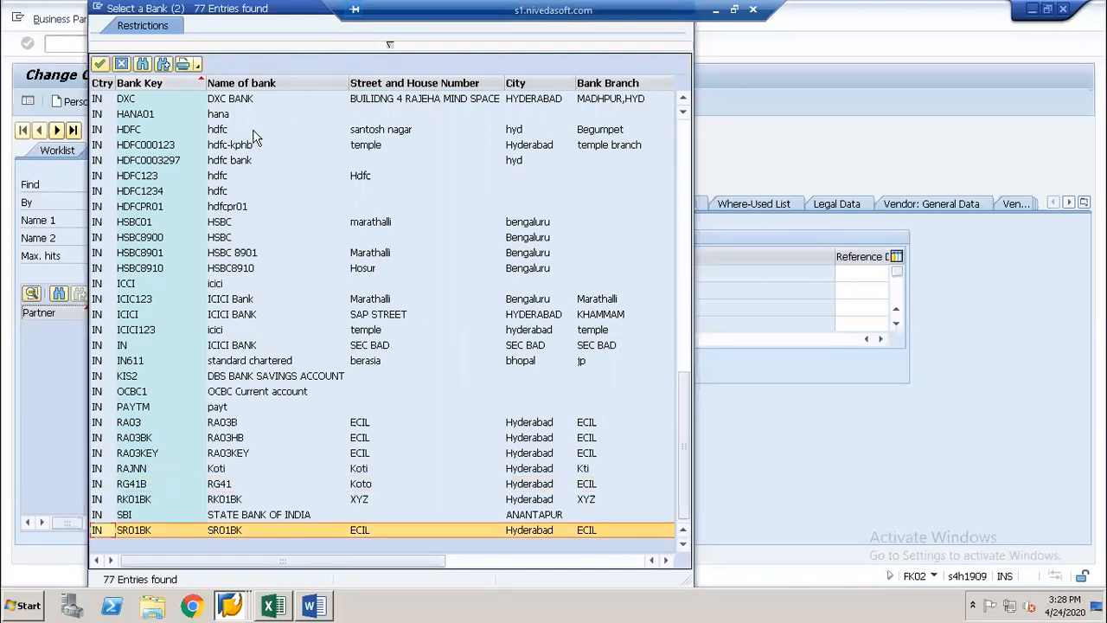
{"action": "left_click", "coordinate": [258, 83]}
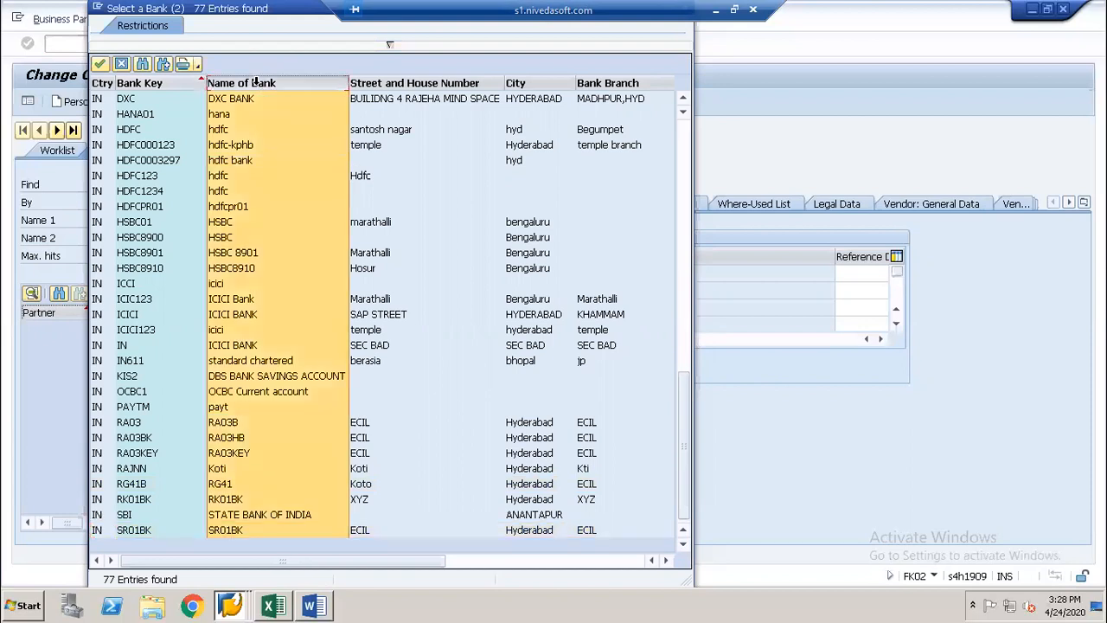
{"action": "left_click", "coordinate": [259, 84]}
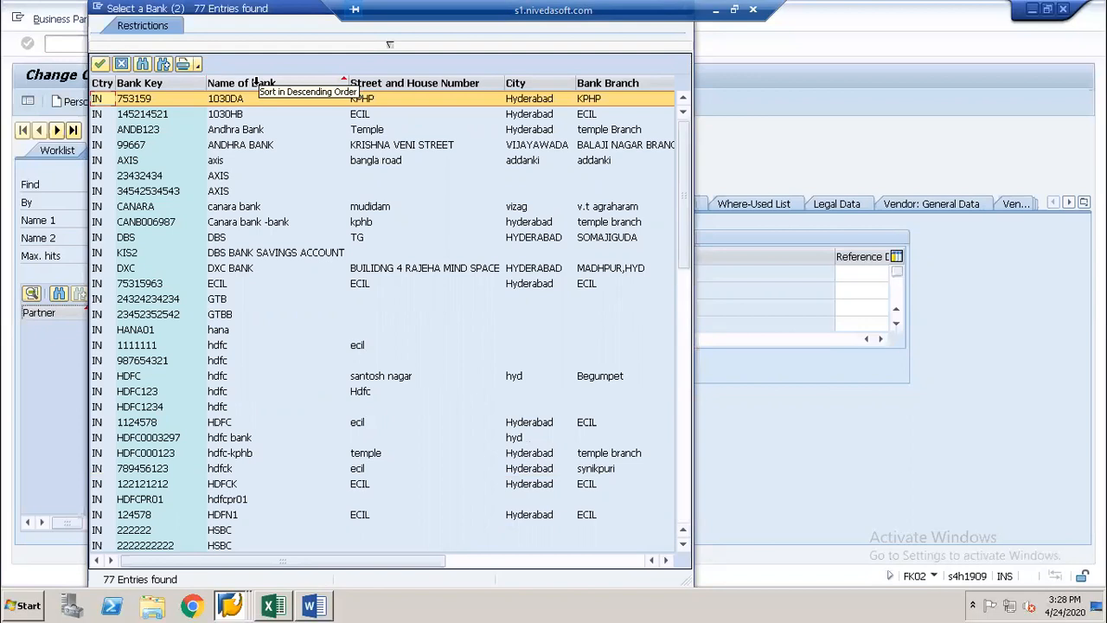
{"action": "key", "text": "Escape"}
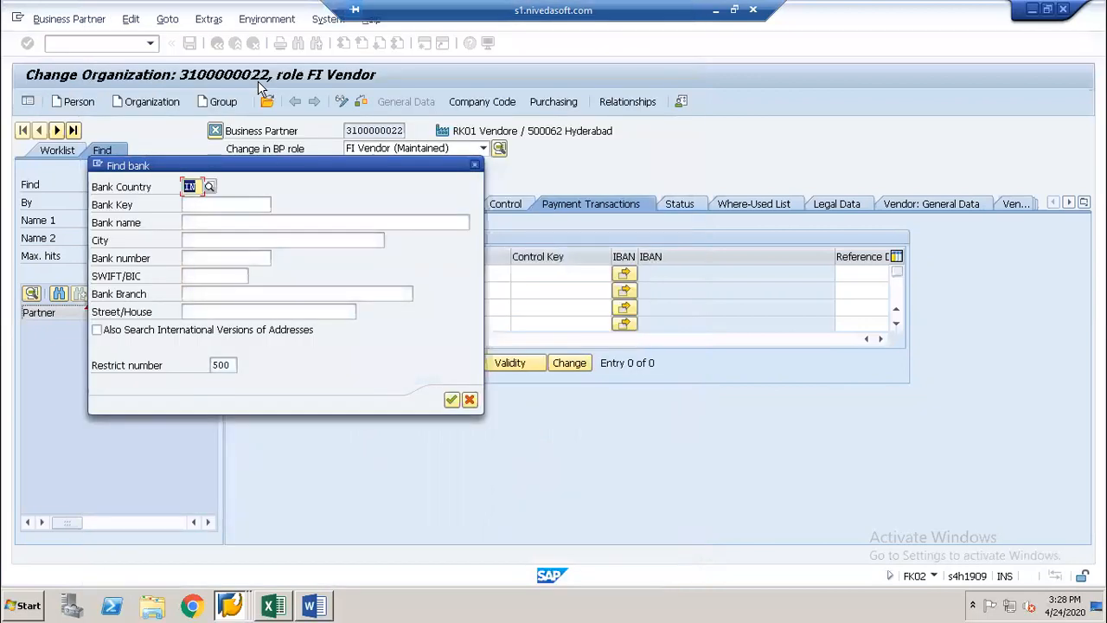
Step: Search for banks in country IN with city XYZ and close the bank search
{"action": "key", "text": "Tab"}
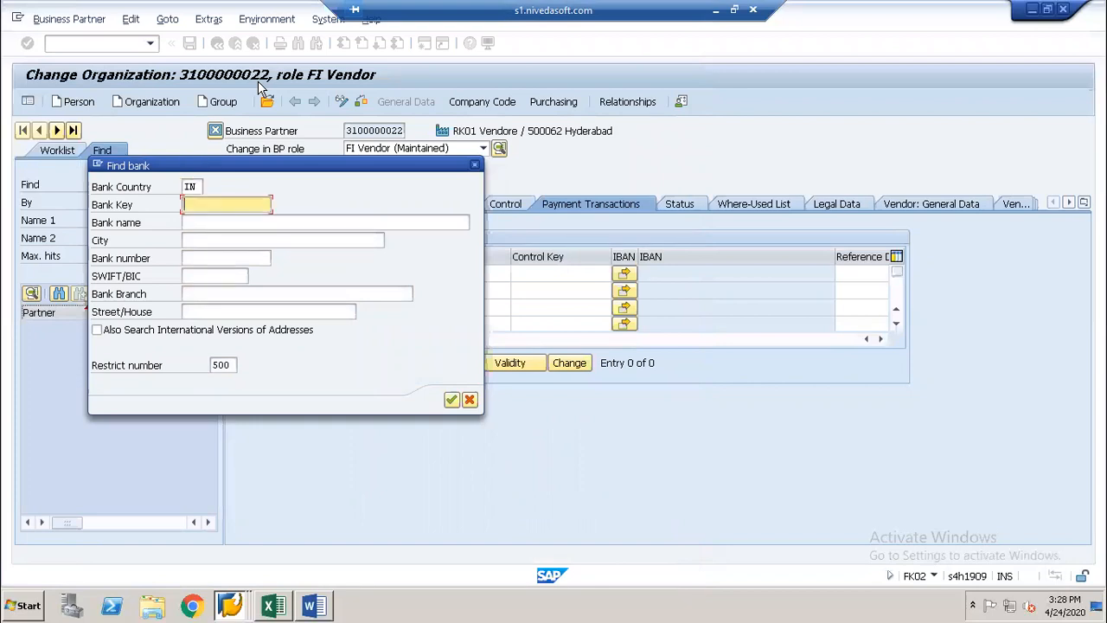
{"action": "key", "text": "Tab"}
{"action": "key", "text": "Tab"}
{"action": "type", "text": "X"}
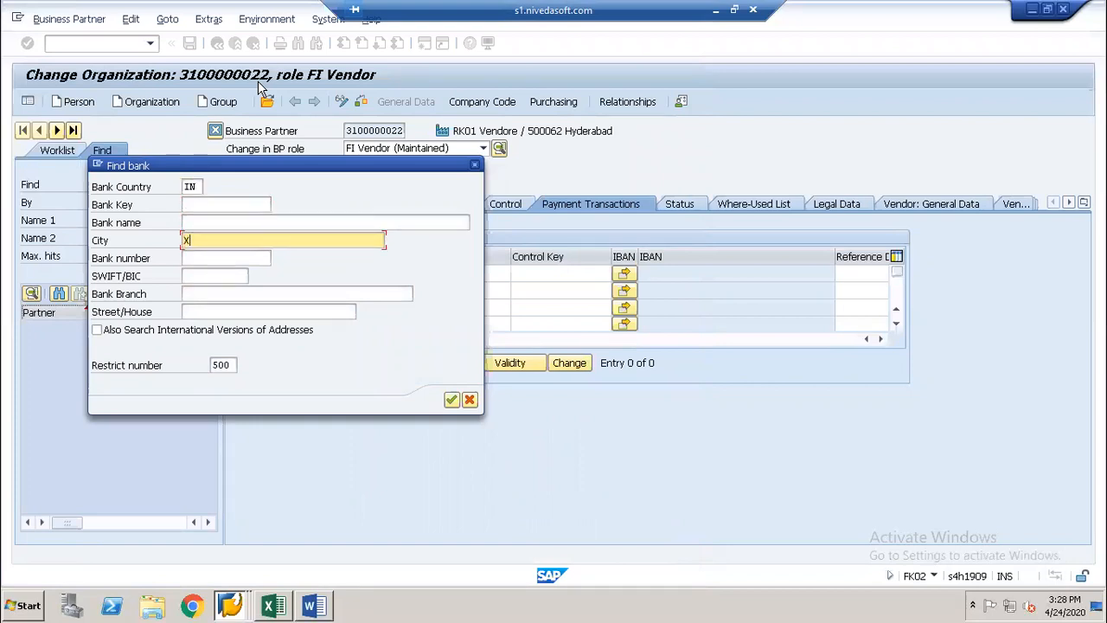
{"action": "type", "text": "YZ"}
{"action": "key", "text": "Return"}
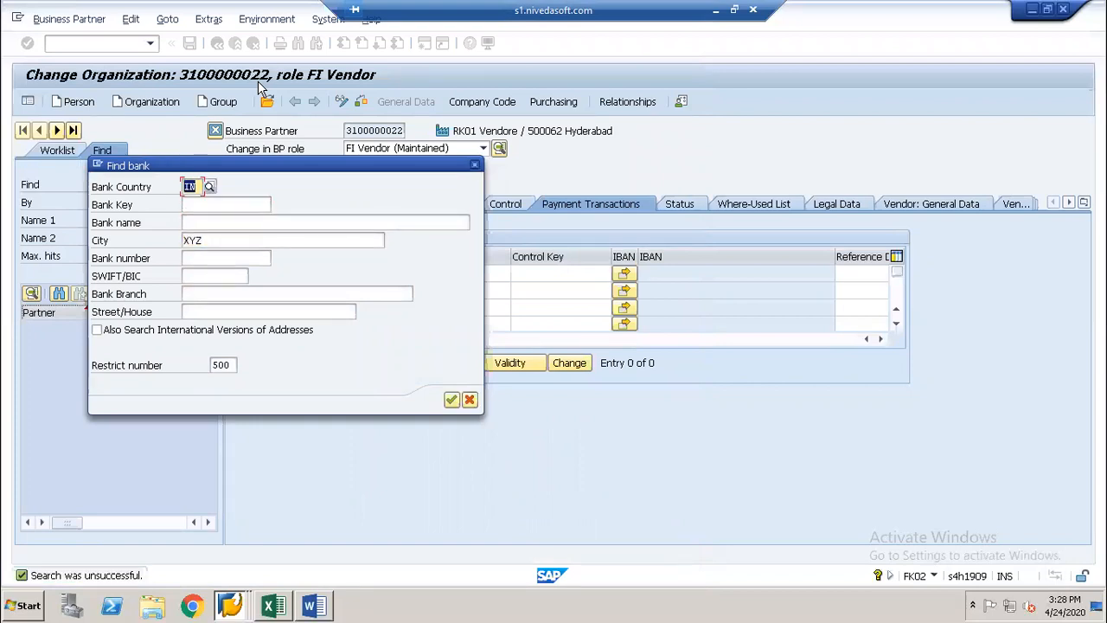
{"action": "key", "text": "Escape"}
Step: Start transaction FI01 in the other SAP session and copy the bank key RK01BK
{"action": "key", "text": "alt+Tab"}
{"action": "key", "text": "alt+Tab"}
{"action": "key", "text": "alt+Tab"}
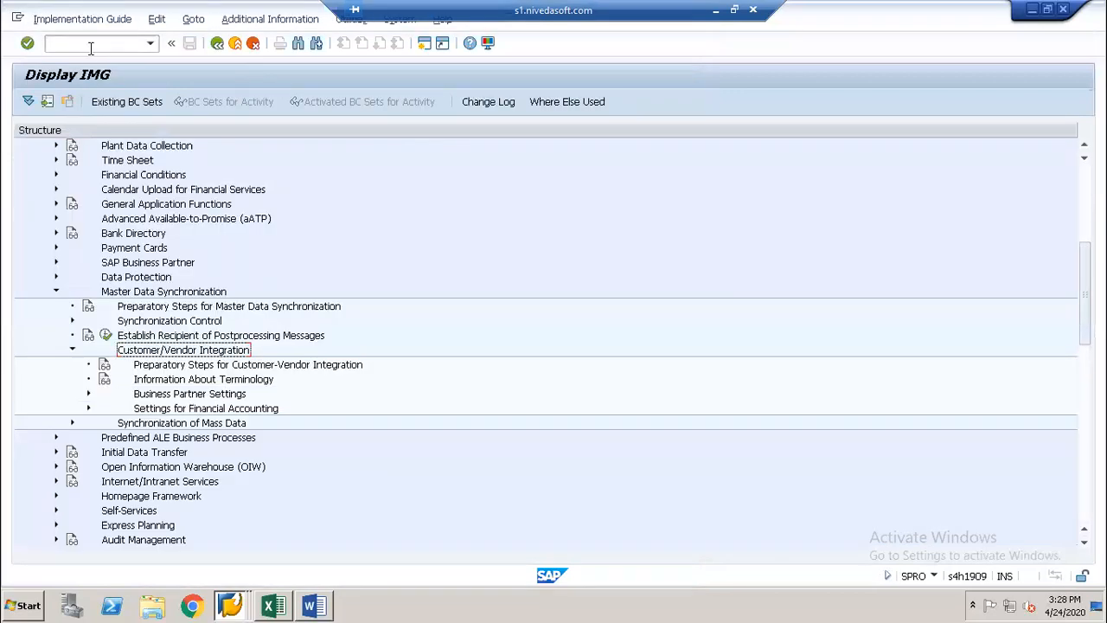
{"action": "left_click", "coordinate": [90, 48]}
{"action": "type", "text": "/nfi01"}
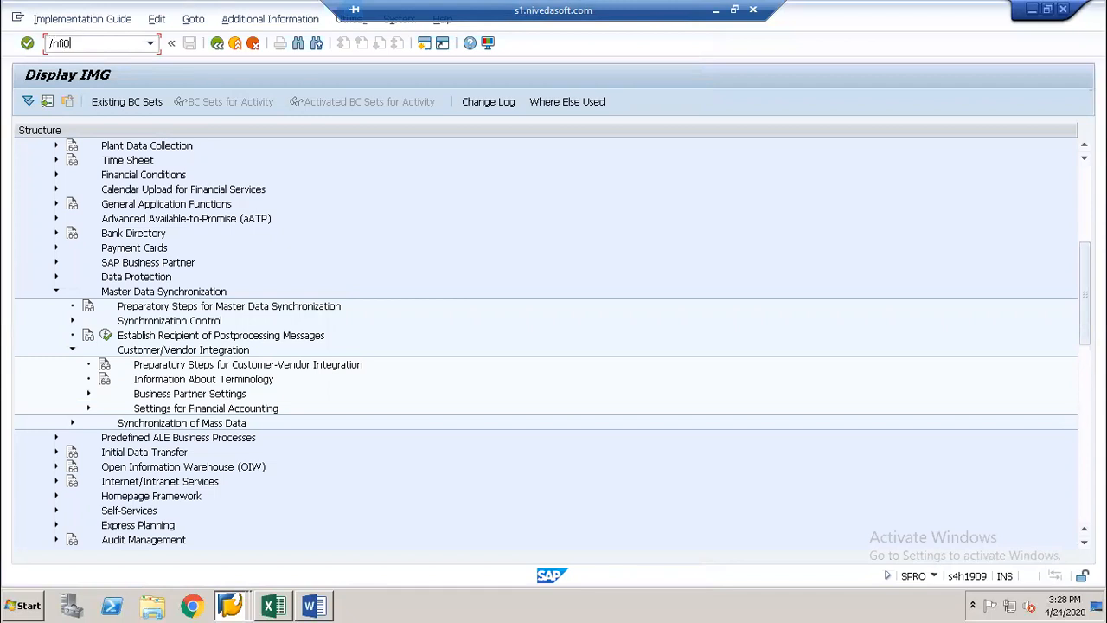
{"action": "key", "text": "Return"}
{"action": "key", "text": "Tab"}
{"action": "key", "text": "ctrl+c"}
{"action": "key", "text": "End"}
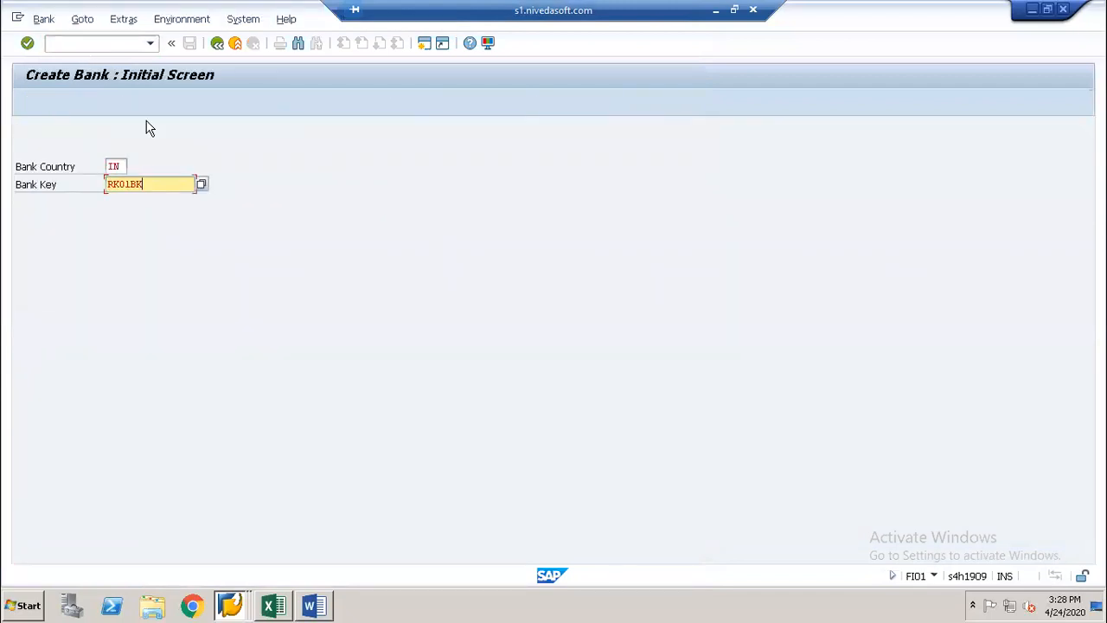
Step: Return to the vendor's bank details and paste RK01BK as the bank key of the first row
{"action": "key", "text": "alt+Tab"}
{"action": "key", "text": "ctrl+v"}
{"action": "key", "text": "Tab"}
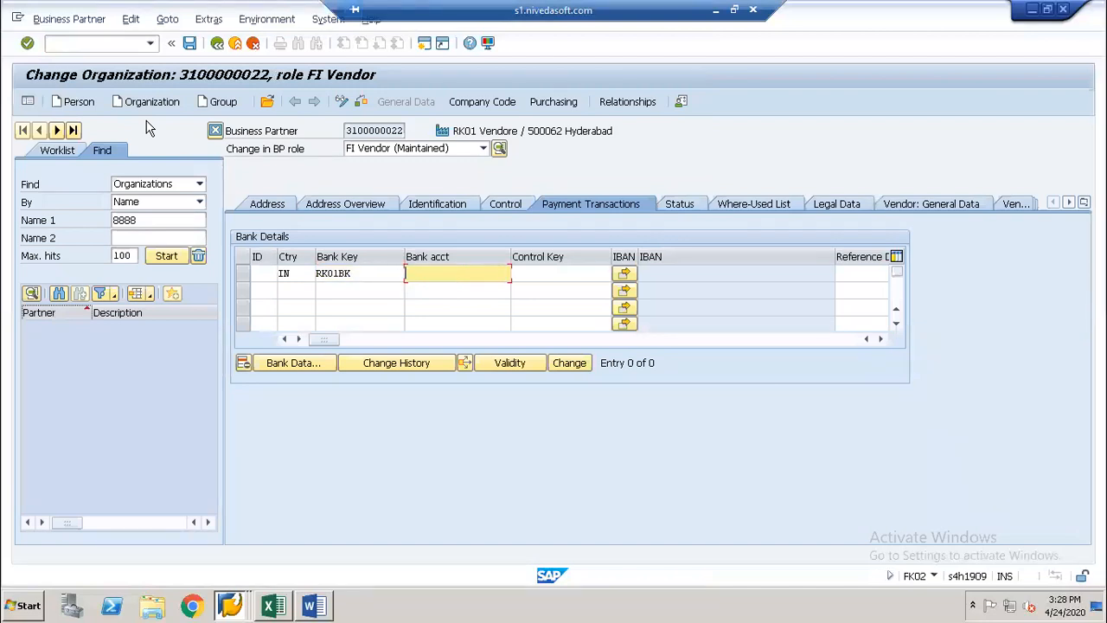
Step: Enter the bank account number in the vendor's first bank details row and save the vendor
{"action": "type", "text": "147852"}
{"action": "key", "text": "Return"}
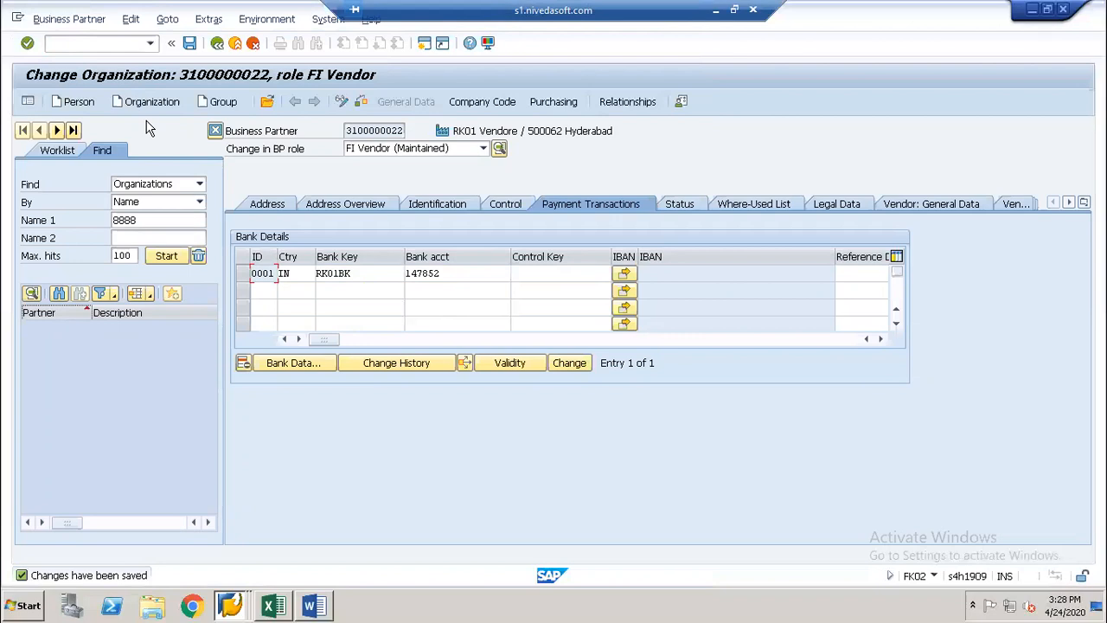
Step: Start transaction FBZP and open the payment program settings for all company codes
{"action": "left_click", "coordinate": [78, 45]}
{"action": "type", "text": "/nfbzp"}
{"action": "key", "text": "Return"}
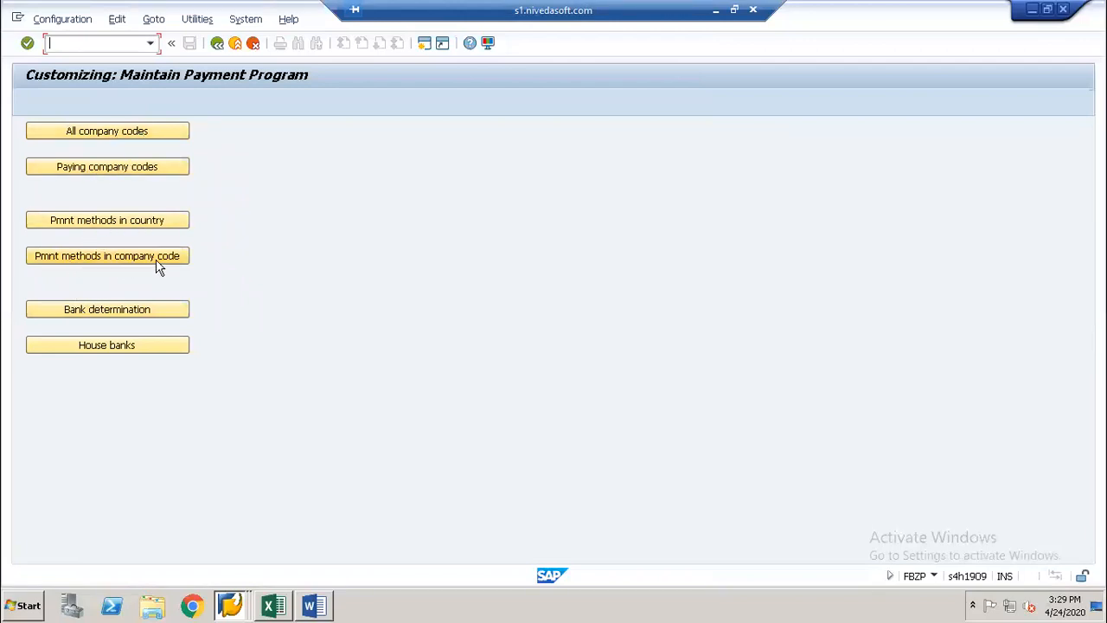
{"action": "left_click", "coordinate": [128, 137]}
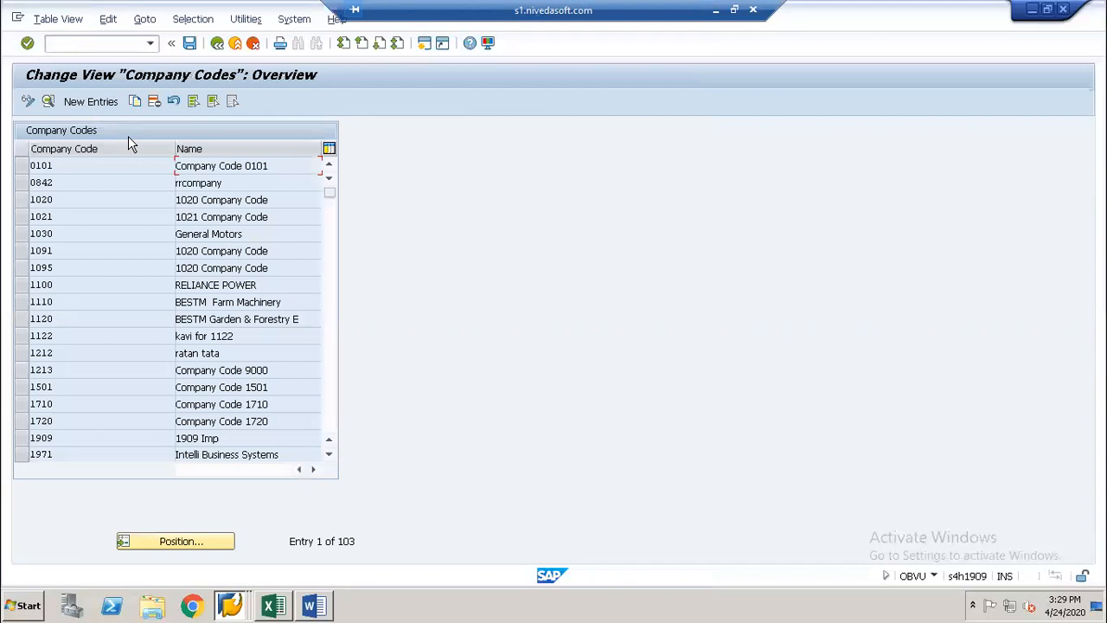
Step: Create and save an entry for company code RK01 with RK01 as sending and paying company code, and return to the payment program overview
{"action": "left_click", "coordinate": [97, 104]}
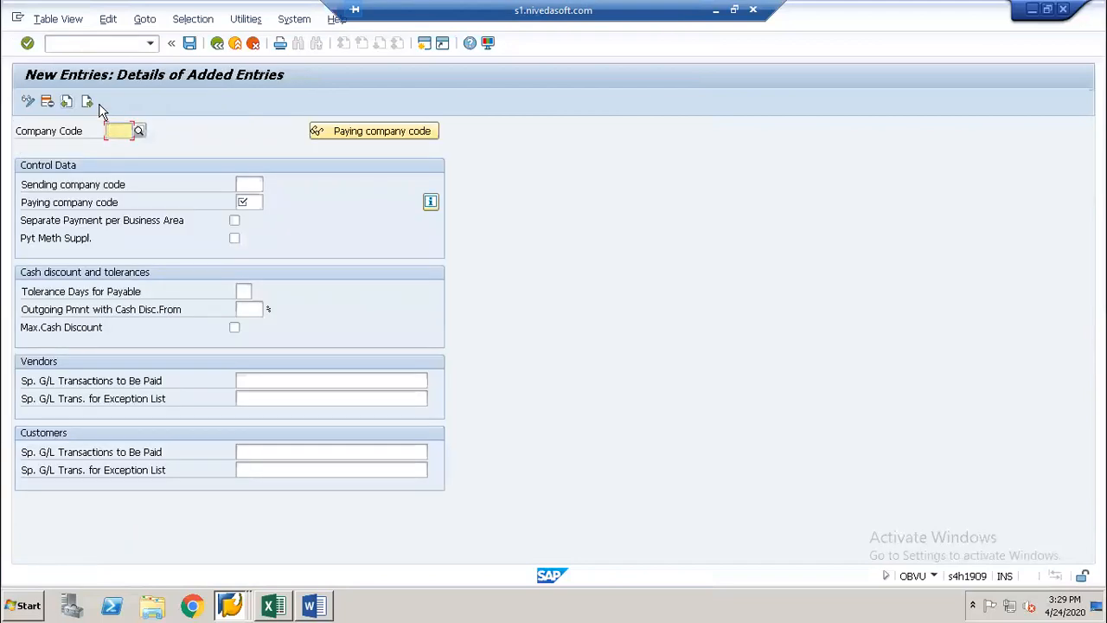
{"action": "type", "text": "RK01"}
{"action": "key", "text": "Tab"}
{"action": "type", "text": "RK01"}
{"action": "key", "text": "Tab"}
{"action": "type", "text": "RK01"}
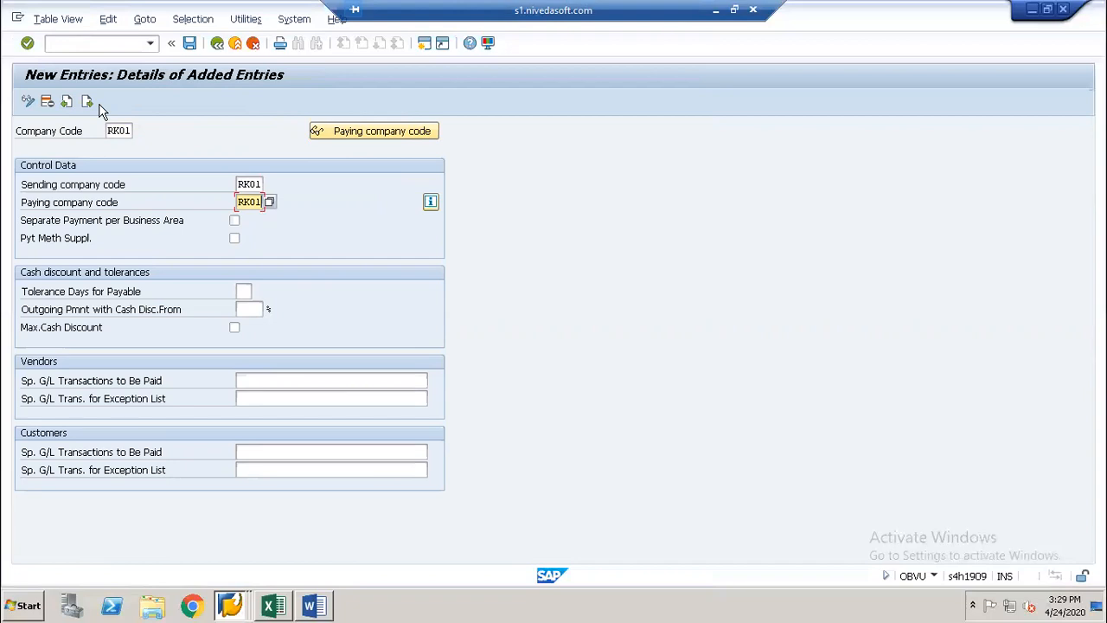
{"action": "key", "text": "Return"}
{"action": "key", "text": "ctrl+s"}
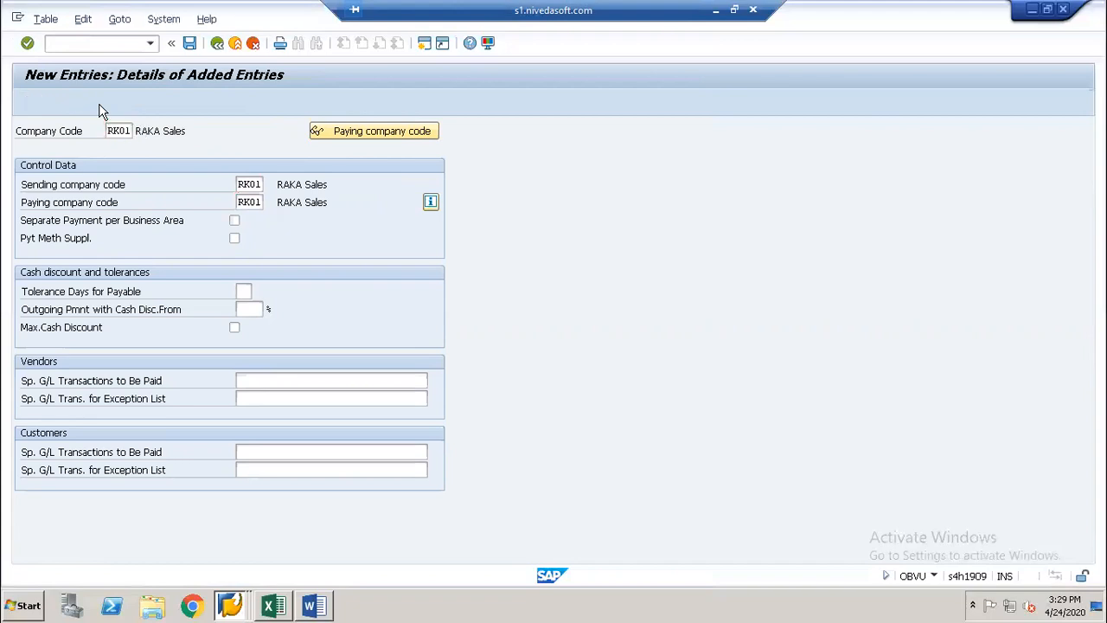
{"action": "key", "text": "Return"}
{"action": "key", "text": "F3"}
{"action": "key", "text": "F3"}
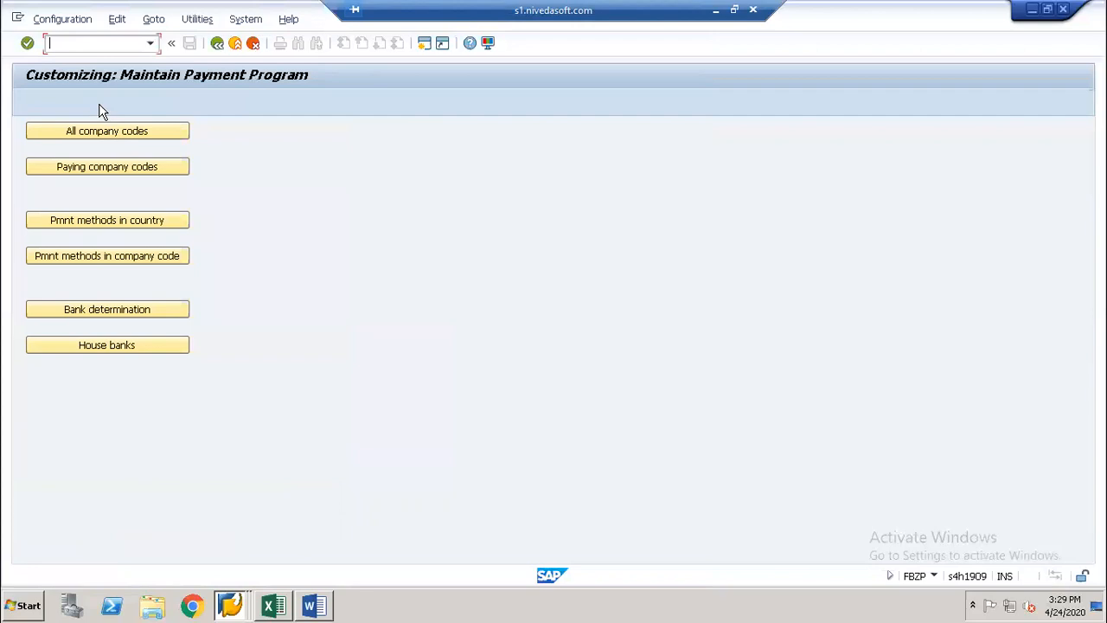
Step: Create a new paying company code entry for RK01 with 10 as minimum amount for incoming and outgoing payments
{"action": "left_click", "coordinate": [134, 171]}
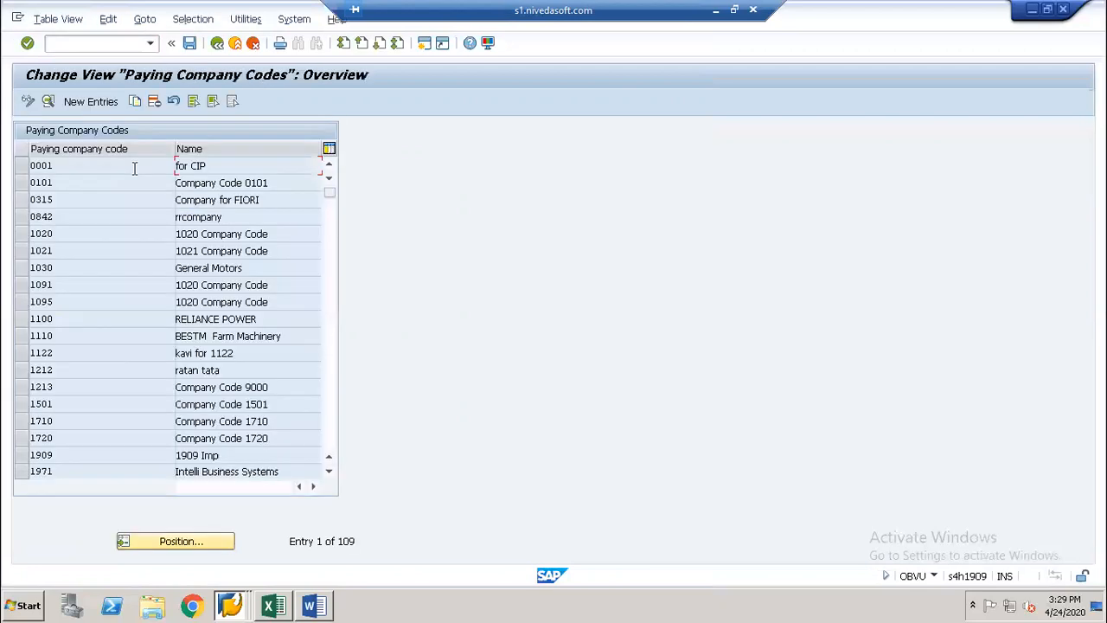
{"action": "left_click", "coordinate": [97, 107]}
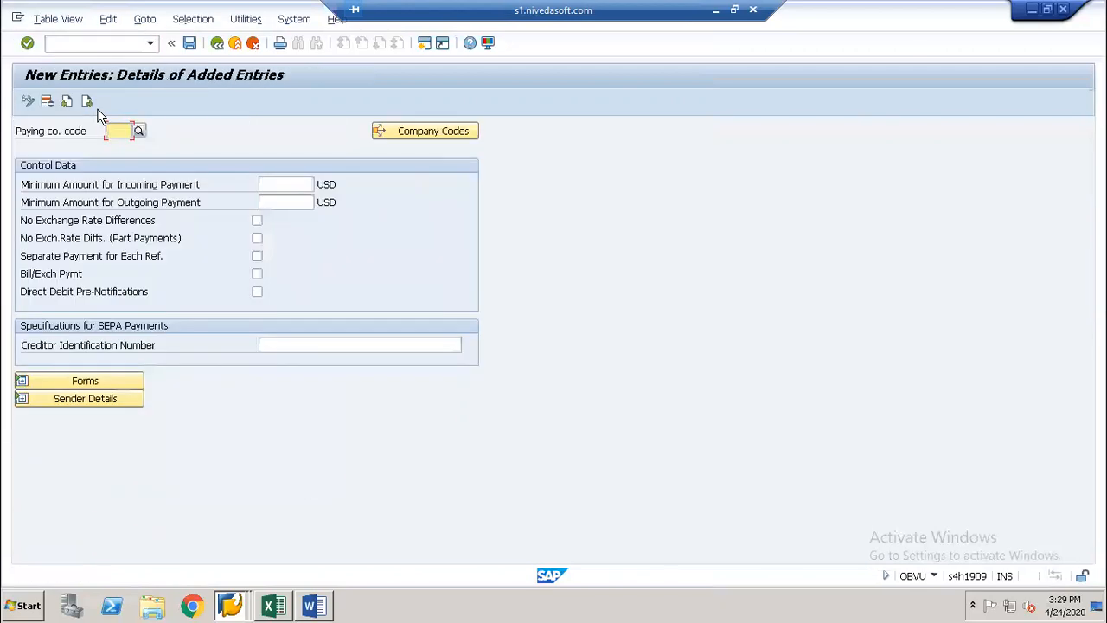
{"action": "type", "text": "RK01"}
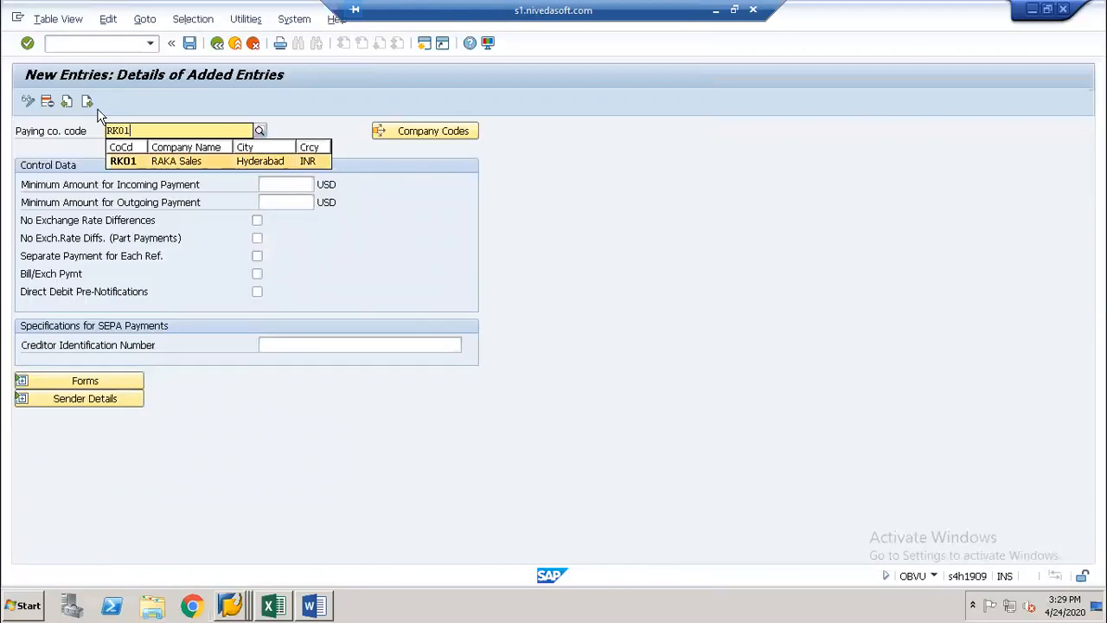
{"action": "key", "text": "Return"}
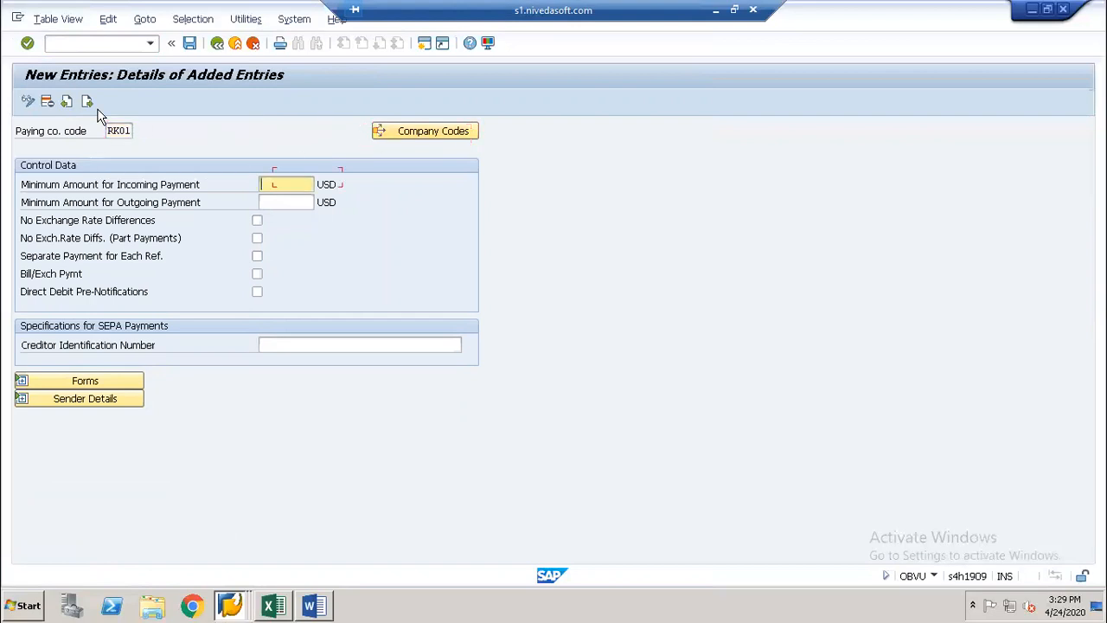
{"action": "type", "text": "10"}
{"action": "key", "text": "Tab"}
{"action": "type", "text": "10"}
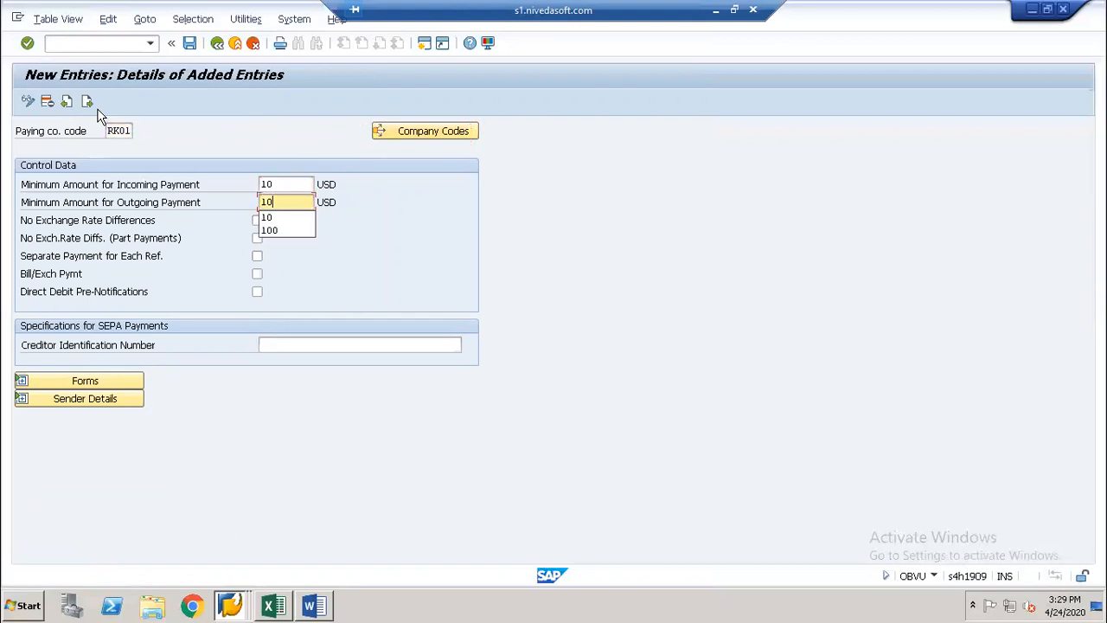
{"action": "key", "text": "Tab"}
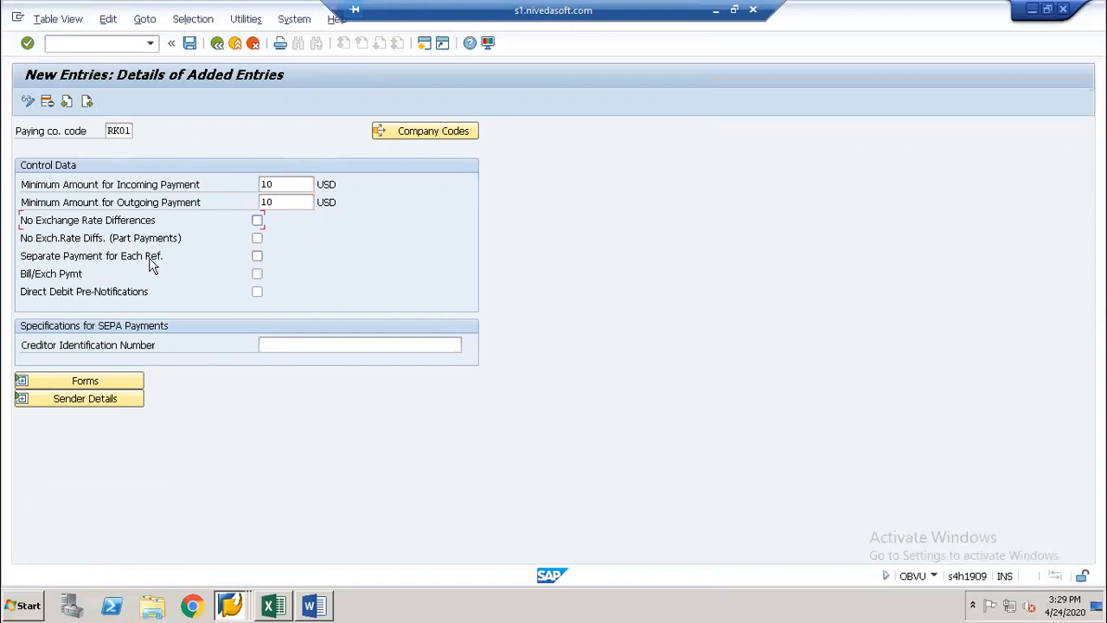
{"action": "key", "text": "Return"}
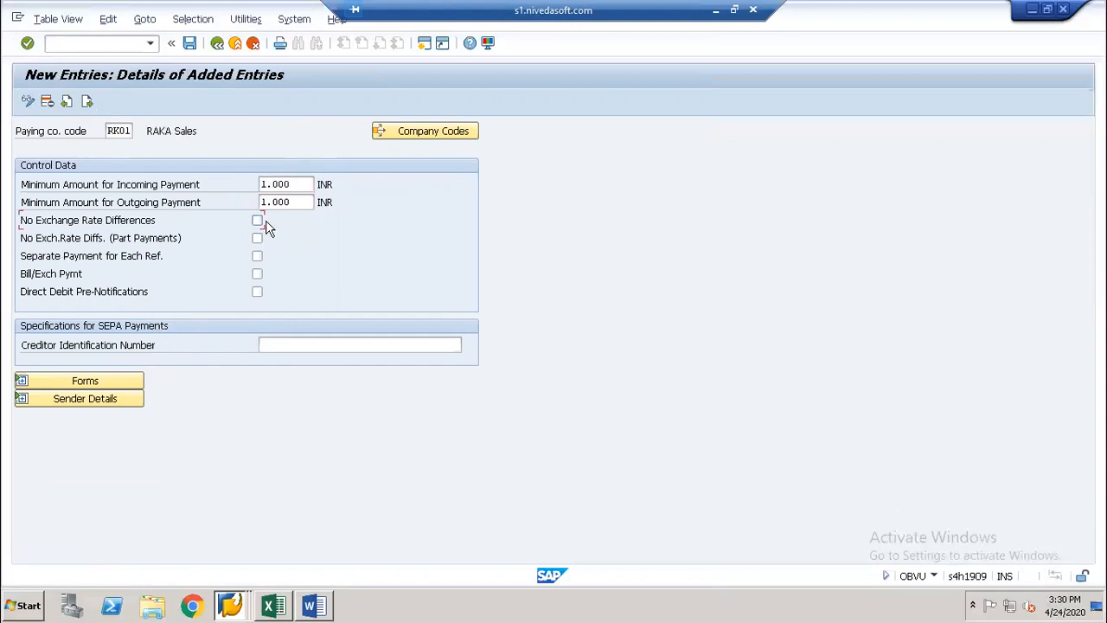
Step: Re-enter the minimum amounts for incoming and outgoing payments as 10 INR each
{"action": "double_click", "coordinate": [298, 186]}
{"action": "type", "text": "10"}
{"action": "key", "text": "Return"}
{"action": "key", "text": "Tab"}
{"action": "type", "text": "10"}
{"action": "key", "text": "Return"}
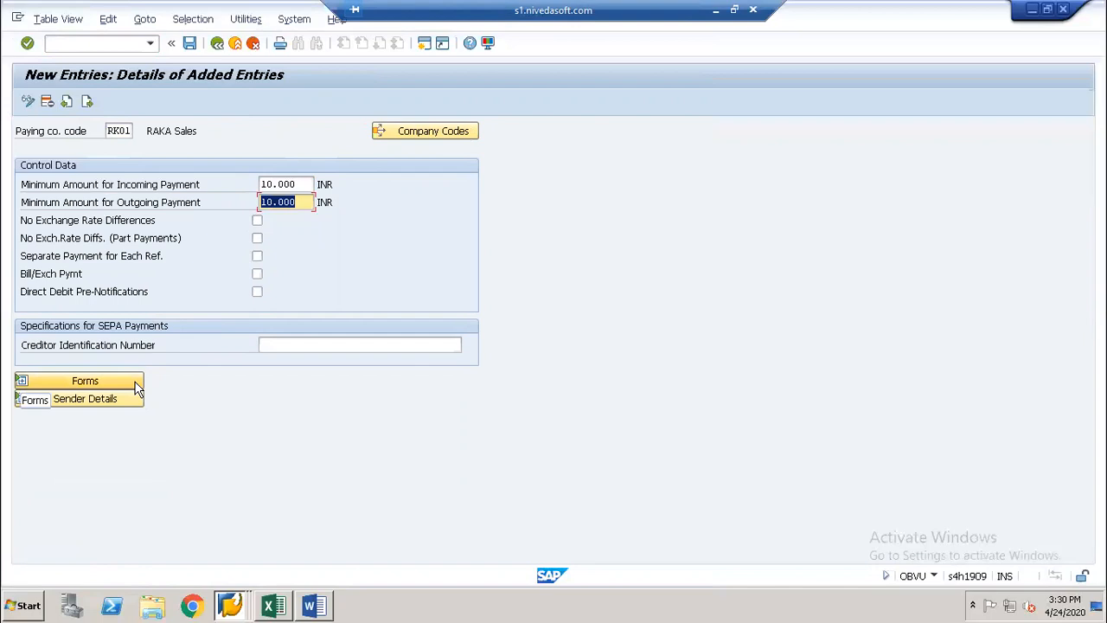
Step: Expand the forms section and set the SAPscript form for the payment advice to F110_IN_AVIS
{"action": "left_click", "coordinate": [87, 381]}
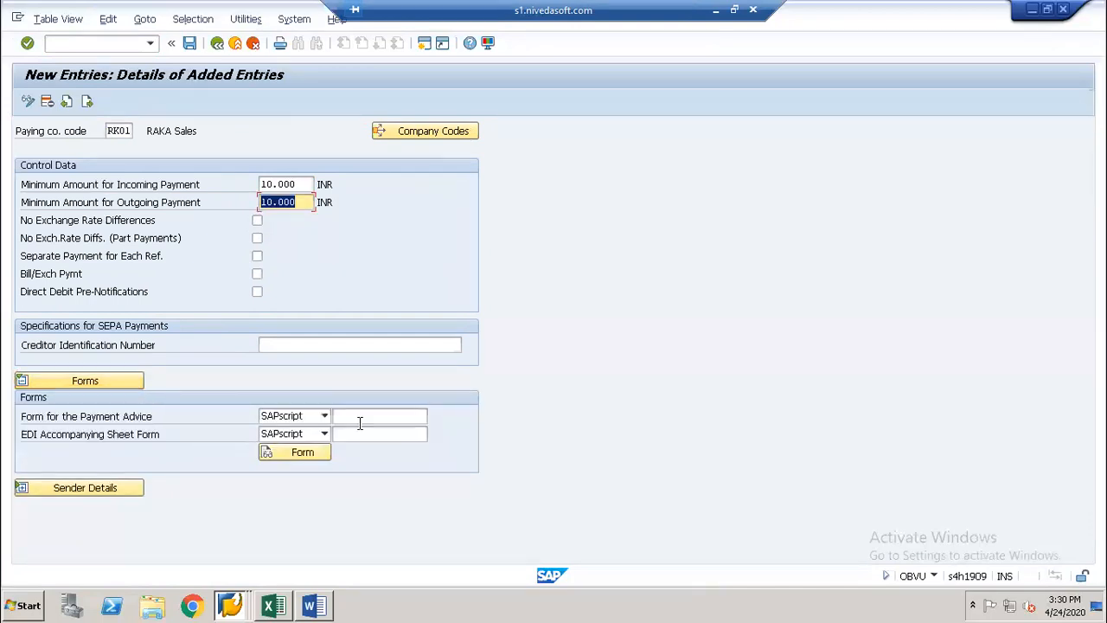
{"action": "left_click", "coordinate": [376, 416]}
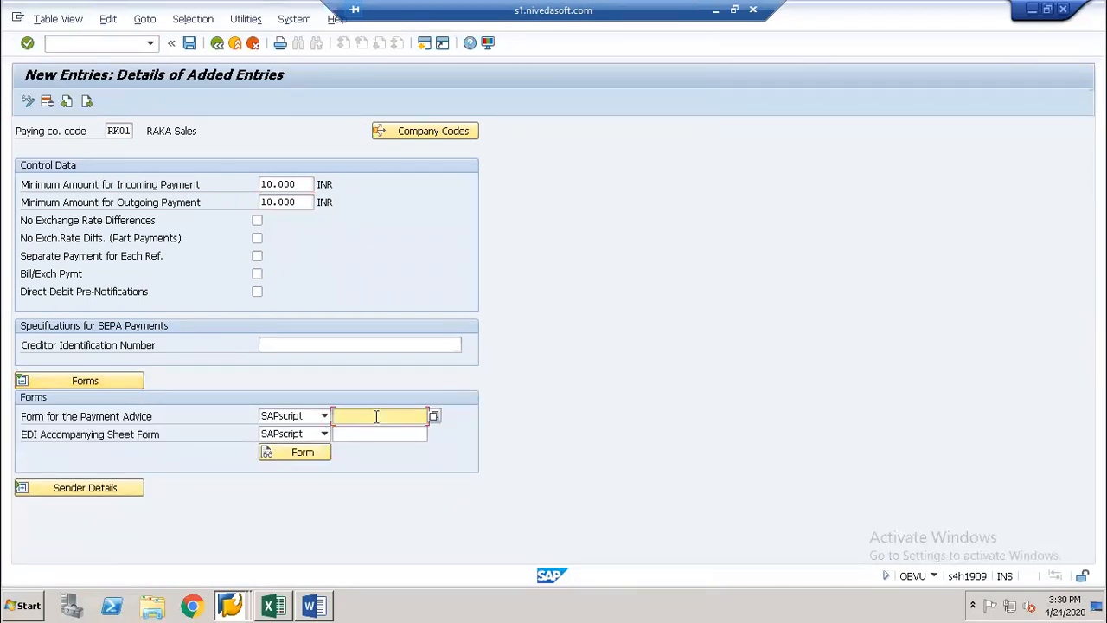
{"action": "left_click", "coordinate": [377, 416]}
{"action": "key", "text": "Up"}
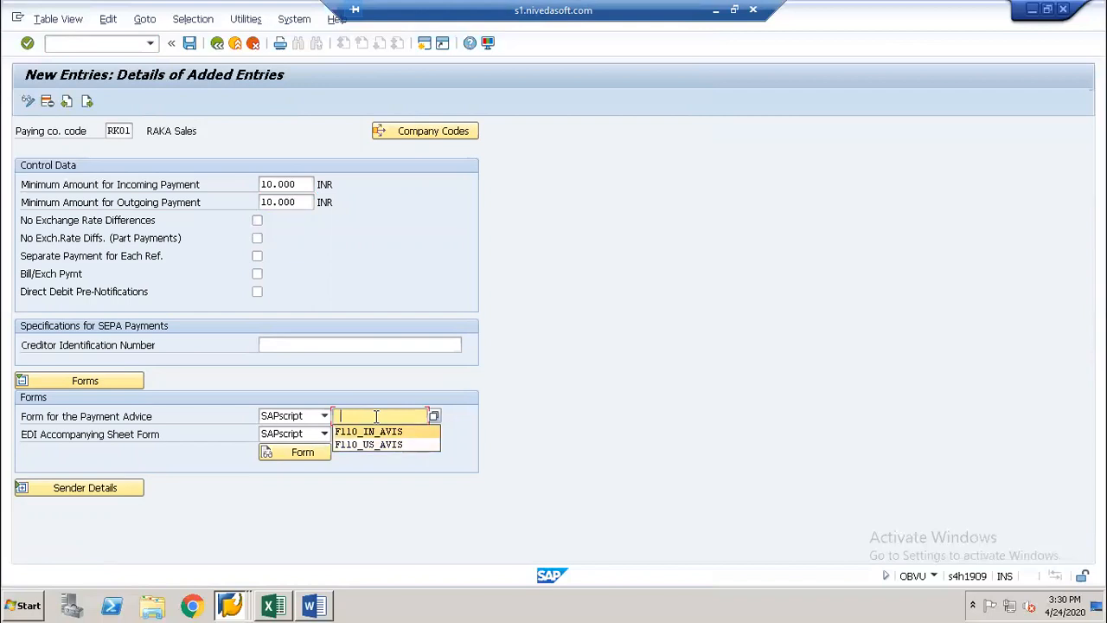
{"action": "key", "text": "Return"}
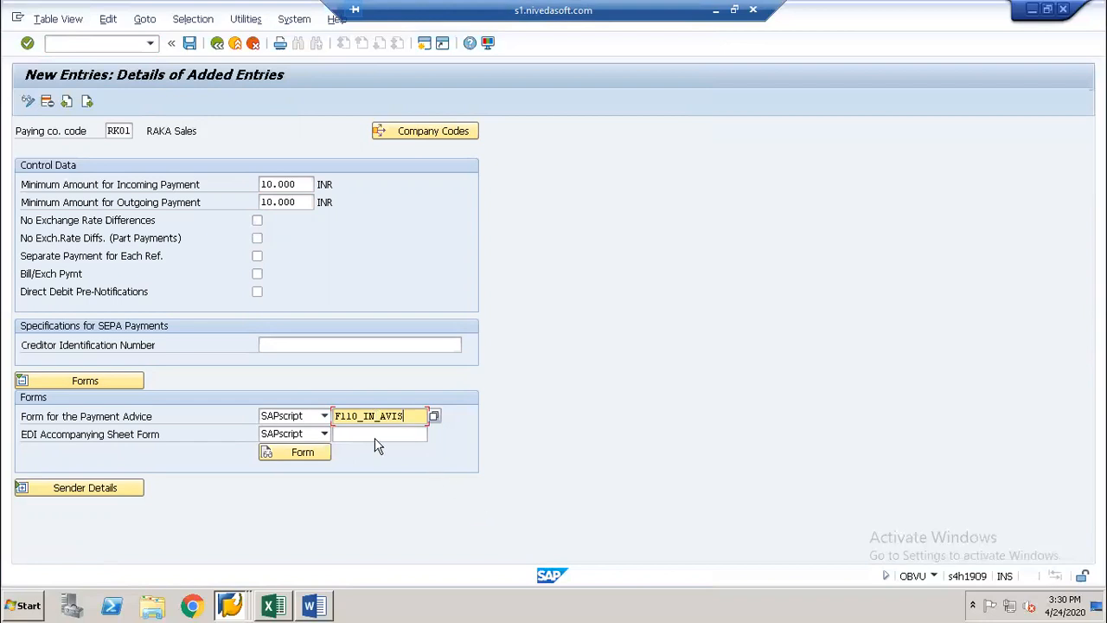
Step: Expand the sender details and set the text ID for SAPscript forms to ST
{"action": "left_click", "coordinate": [121, 489]}
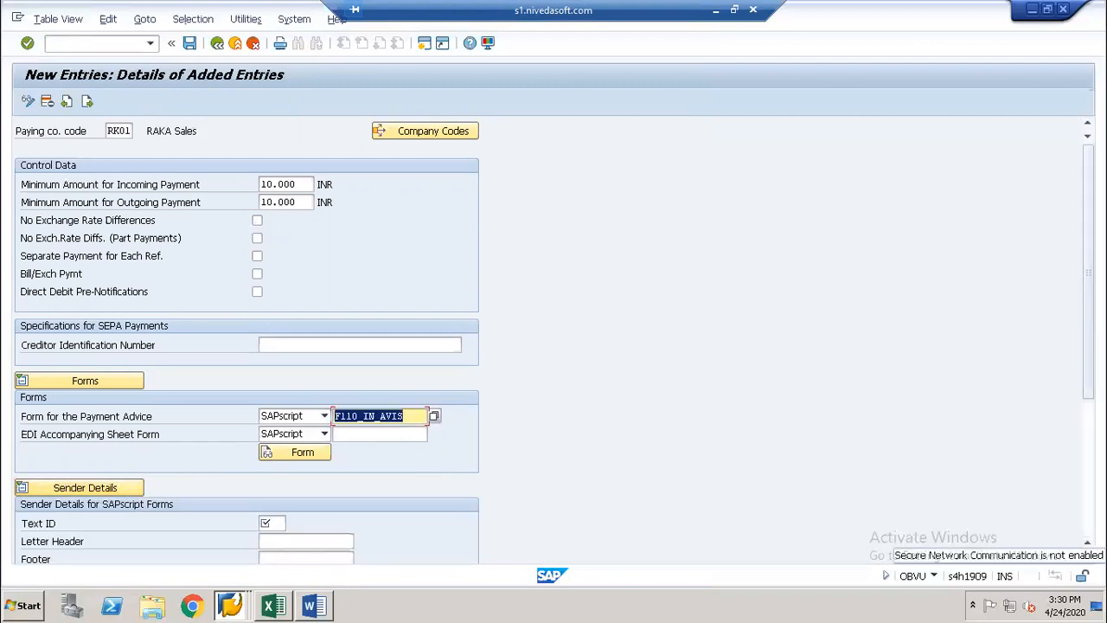
{"action": "left_click", "coordinate": [1087, 556]}
{"action": "left_click", "coordinate": [1087, 556]}
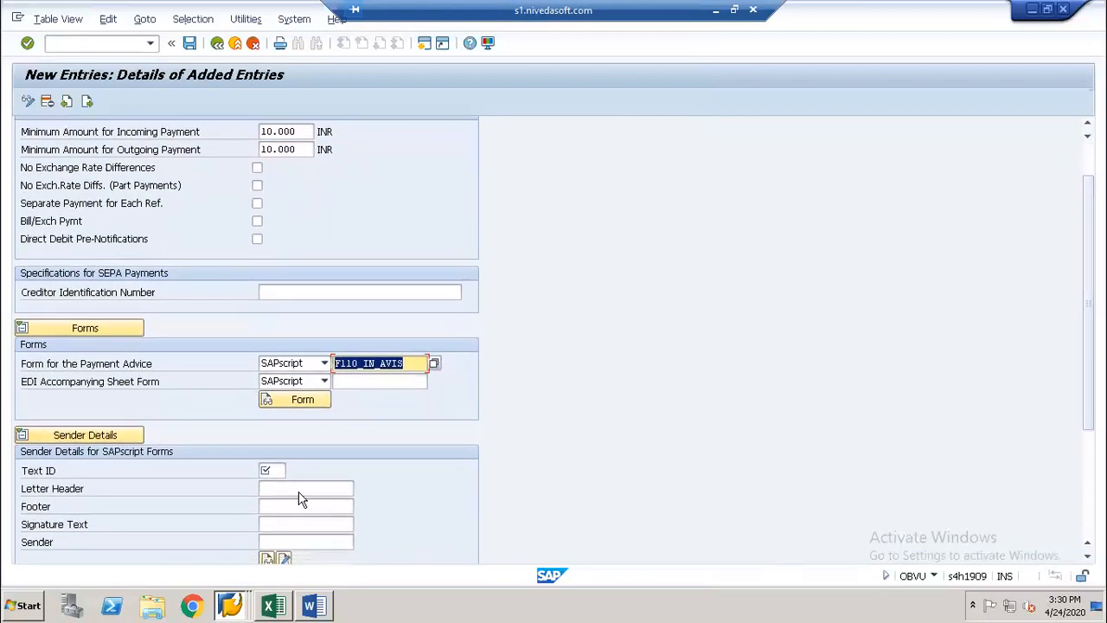
{"action": "left_click", "coordinate": [269, 469]}
{"action": "type", "text": "st"}
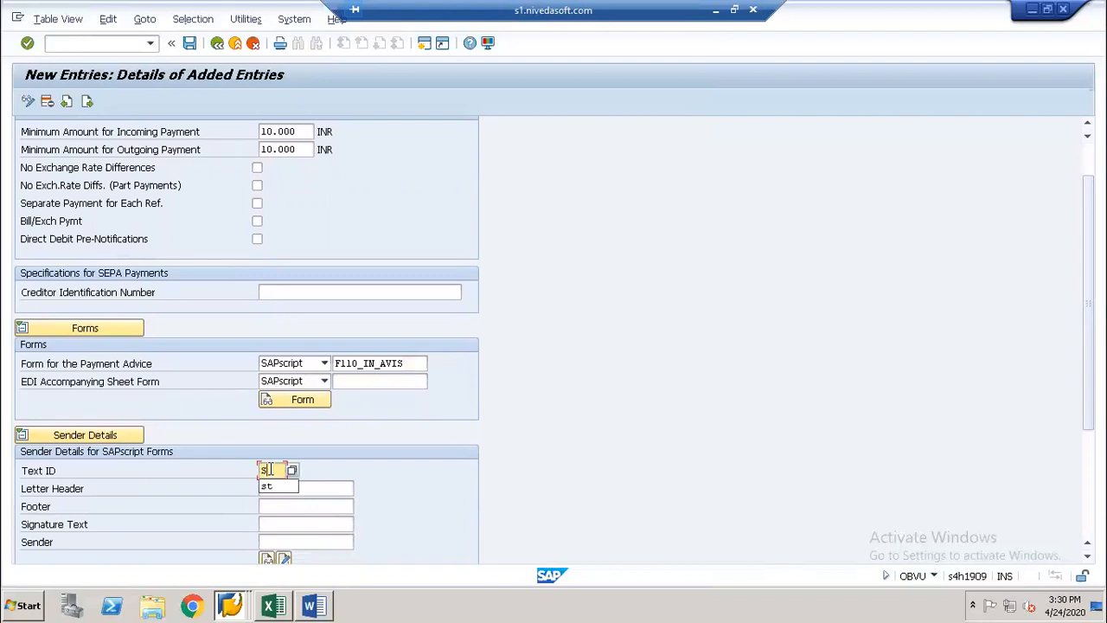
{"action": "key", "text": "Tab"}
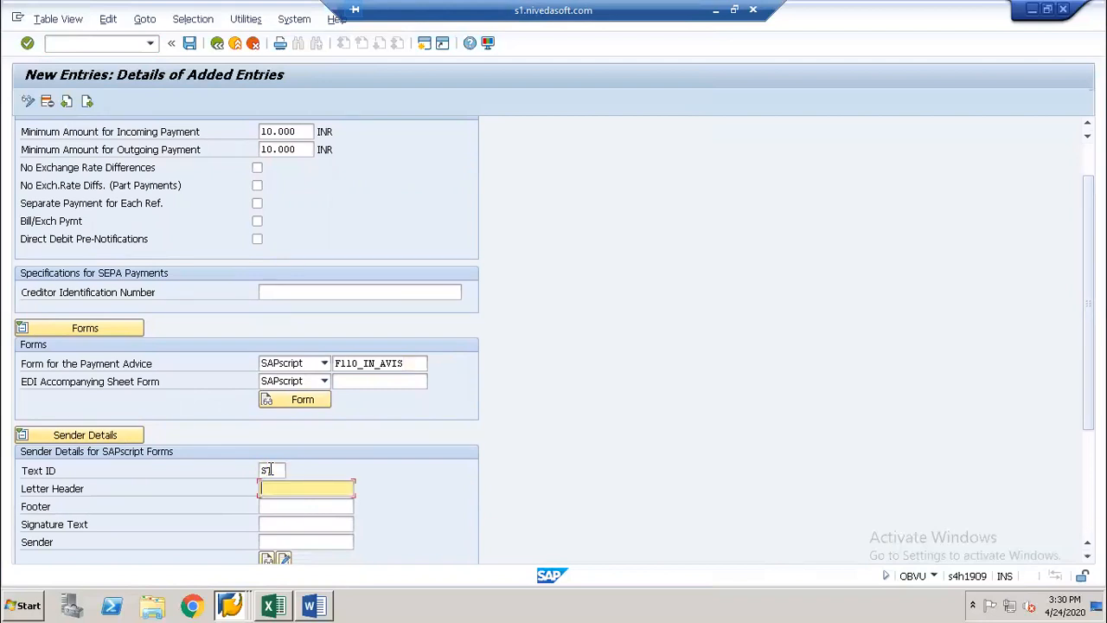
Step: Set the letter header to F110_0001_HEADER, the footer to F110_0001_FOOTER and the sender to F110_0001_SENDER
{"action": "type", "text": "F110_0001_Header"}
{"action": "key", "text": "Tab"}
{"action": "type", "text": "F"}
{"action": "key", "text": "Down"}
{"action": "key", "text": "Return"}
{"action": "key", "text": "Tab"}
{"action": "key", "text": "Tab"}
{"action": "type", "text": "F"}
{"action": "key", "text": "Down"}
{"action": "key", "text": "Return"}
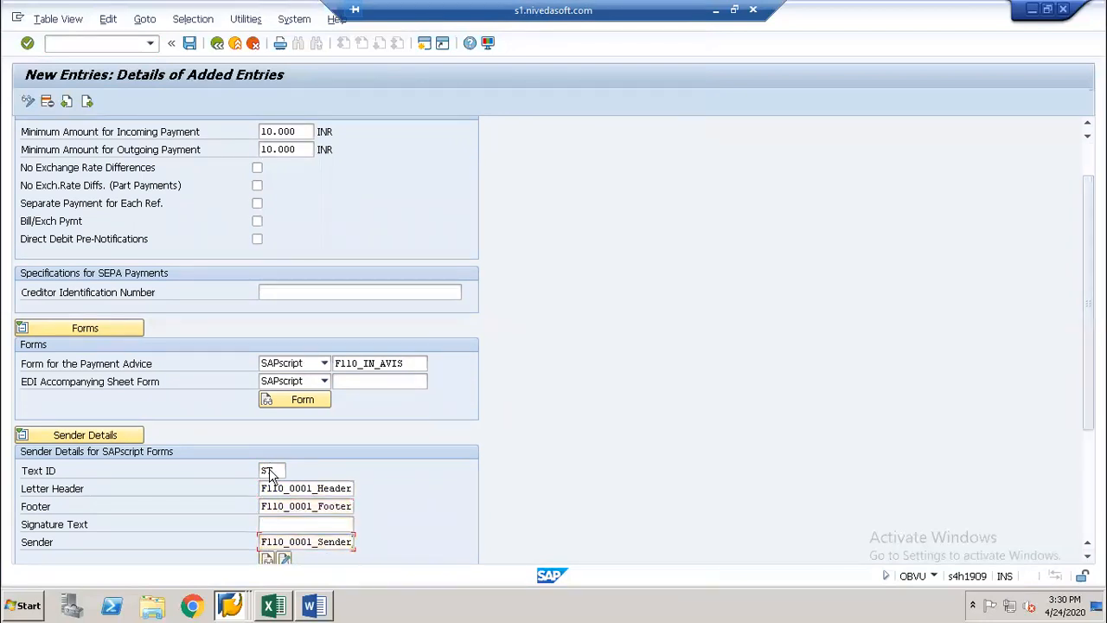
{"action": "key", "text": "Return"}
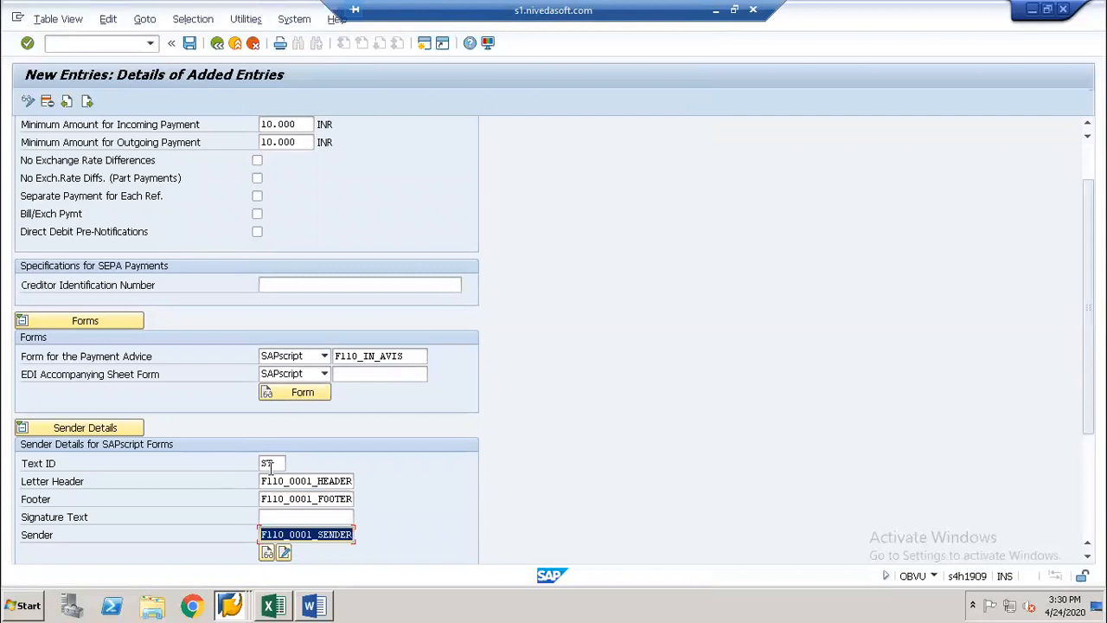
Step: Save the paying company code entry and return to the payment program customizing overview
{"action": "key", "text": "ctrl+s"}
{"action": "key", "text": "Return"}
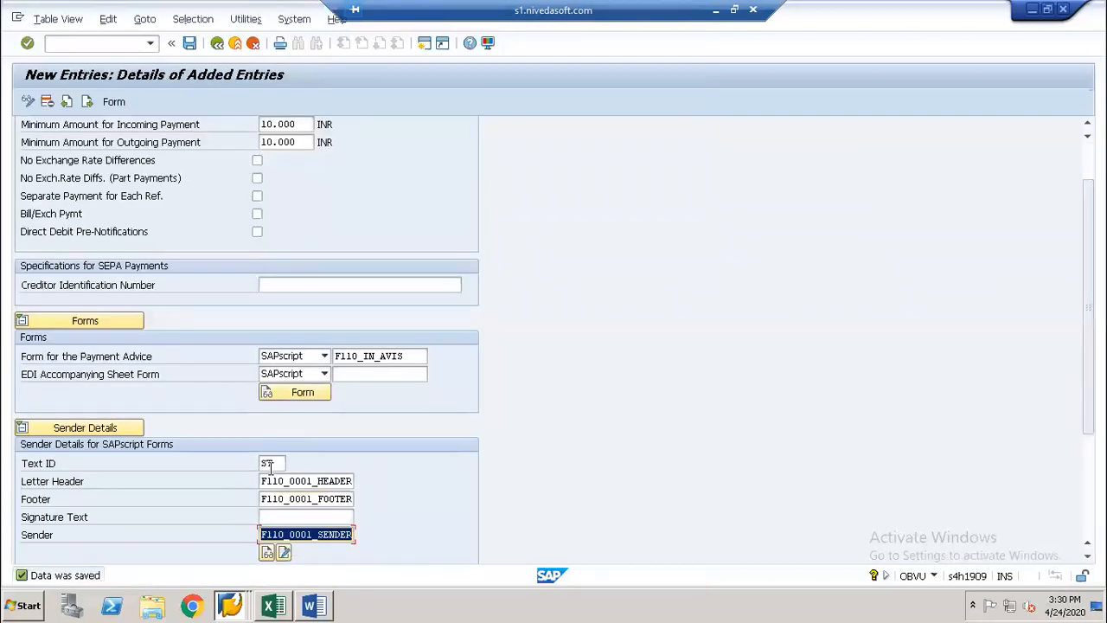
{"action": "left_click", "coordinate": [219, 44]}
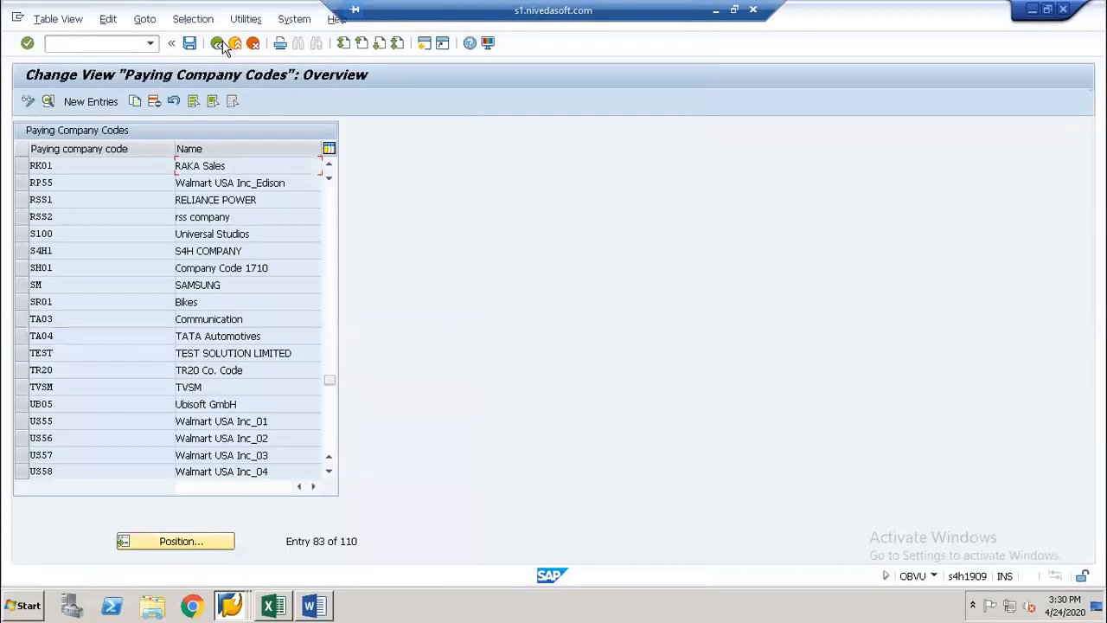
{"action": "left_click", "coordinate": [219, 44]}
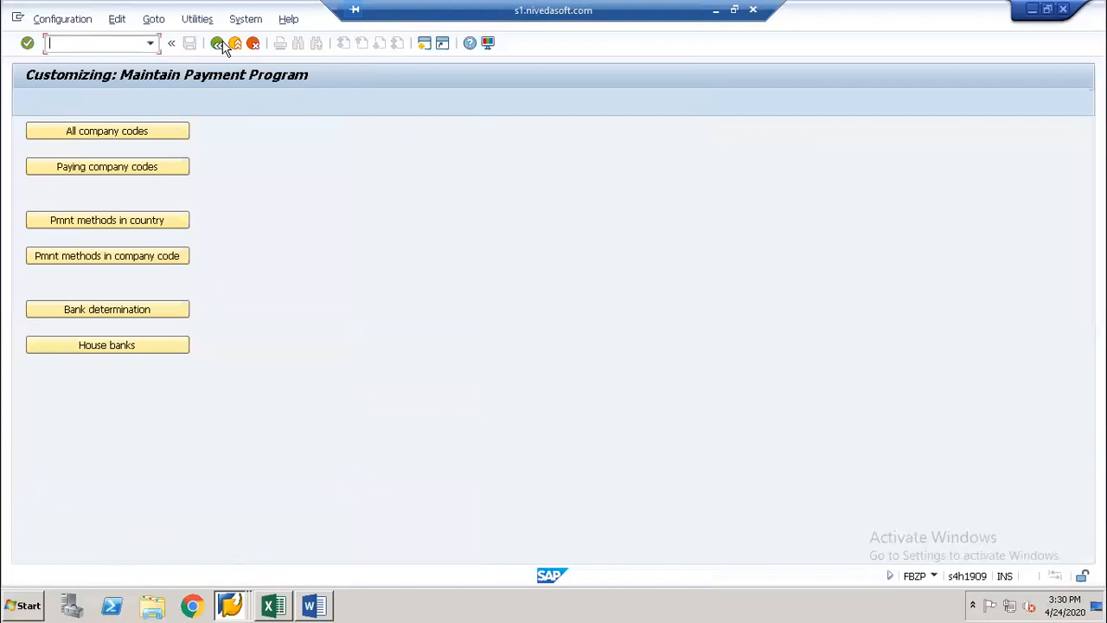
Step: Open the details of payment method C for India, review its classification, posting and payment medium settings, and save
{"action": "left_click", "coordinate": [126, 221]}
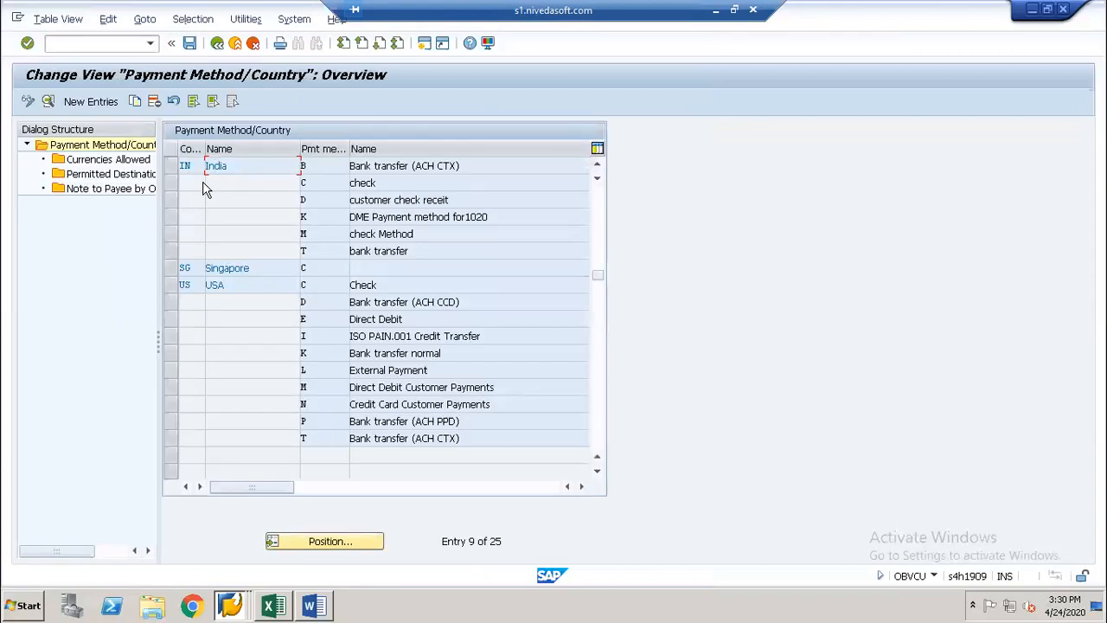
{"action": "left_click", "coordinate": [172, 184]}
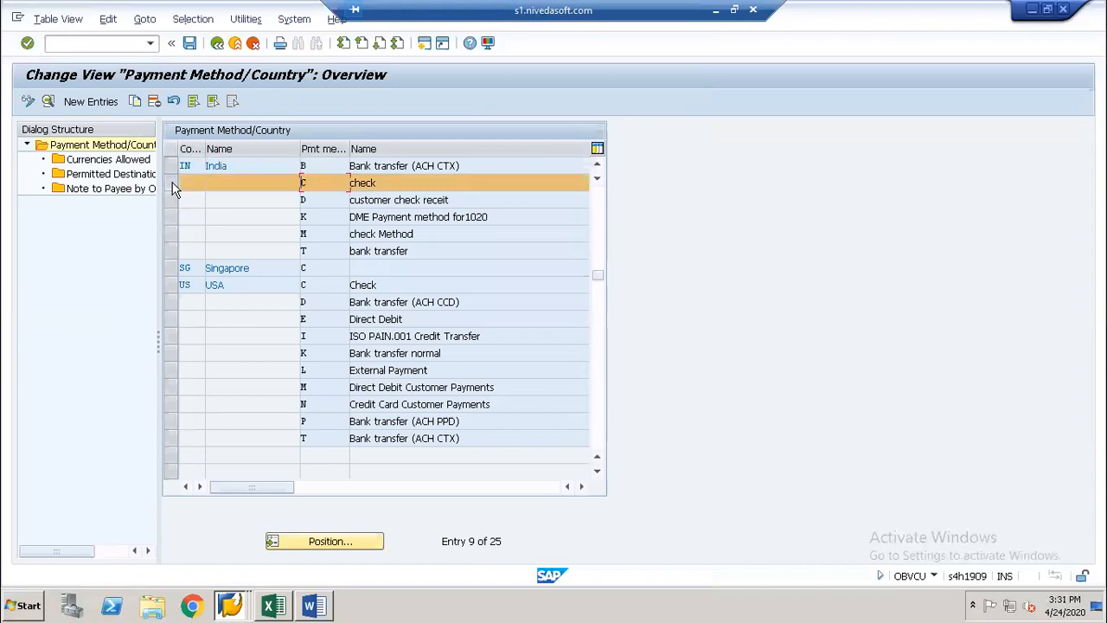
{"action": "left_click", "coordinate": [50, 102]}
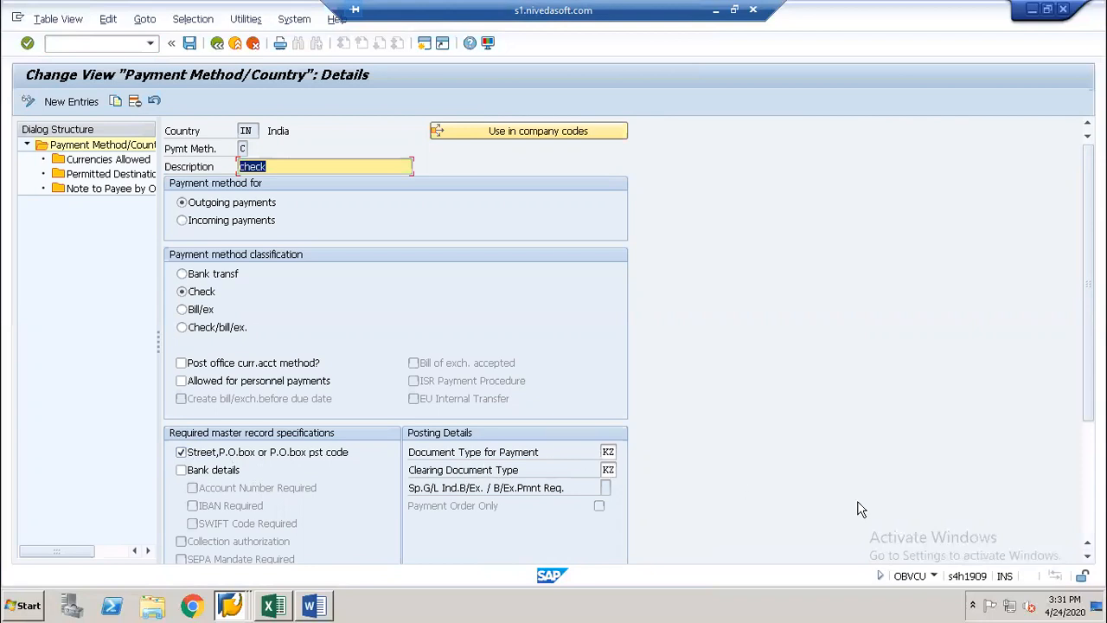
{"action": "scroll", "coordinate": [1087, 555], "scroll_direction": "down", "scroll_amount": 3}
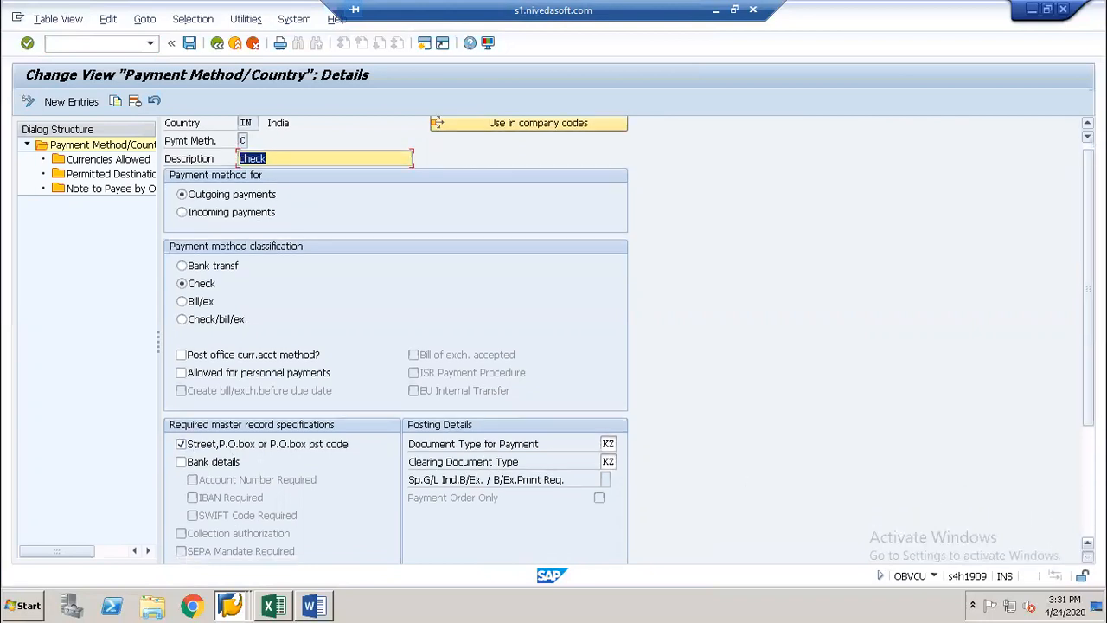
{"action": "scroll", "coordinate": [1087, 555], "scroll_direction": "down", "scroll_amount": 6}
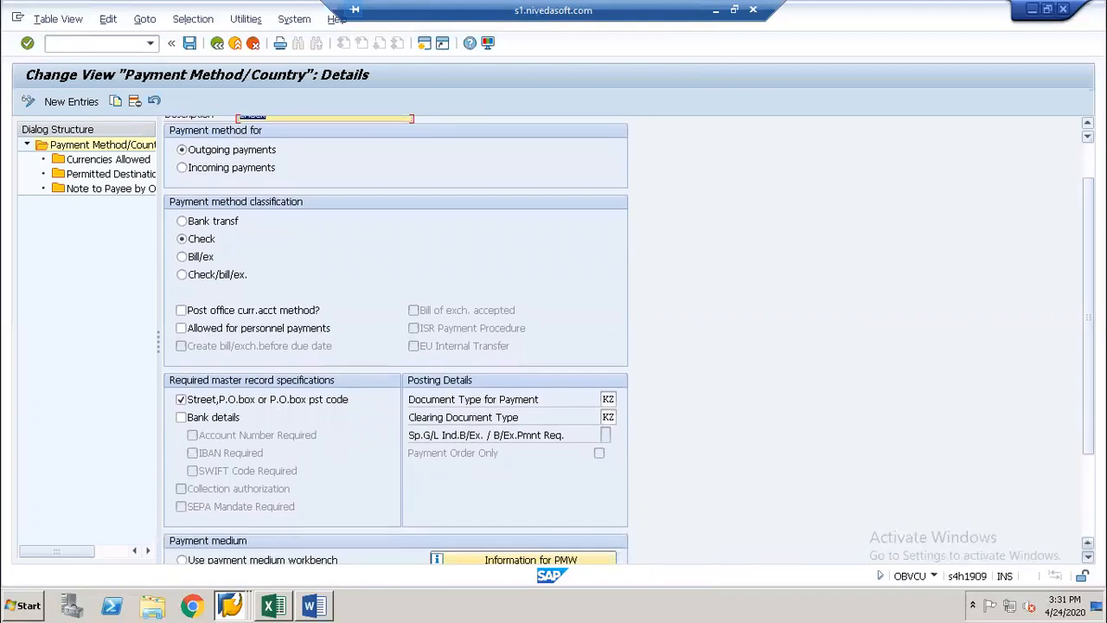
{"action": "scroll", "coordinate": [1087, 556], "scroll_direction": "down", "scroll_amount": 1}
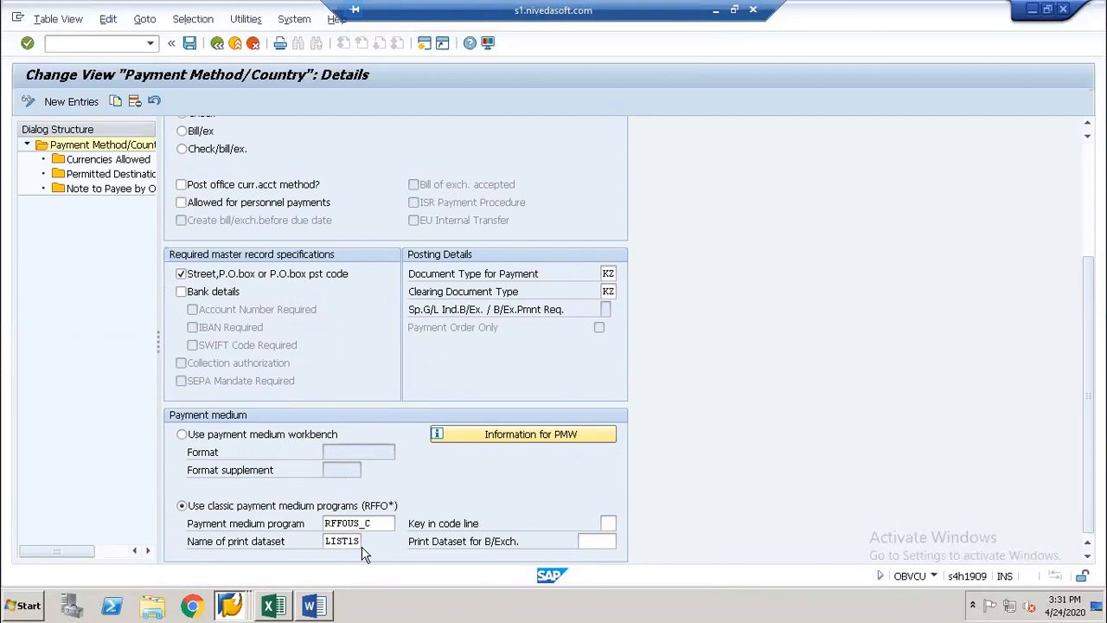
{"action": "key", "text": "ctrl+s"}
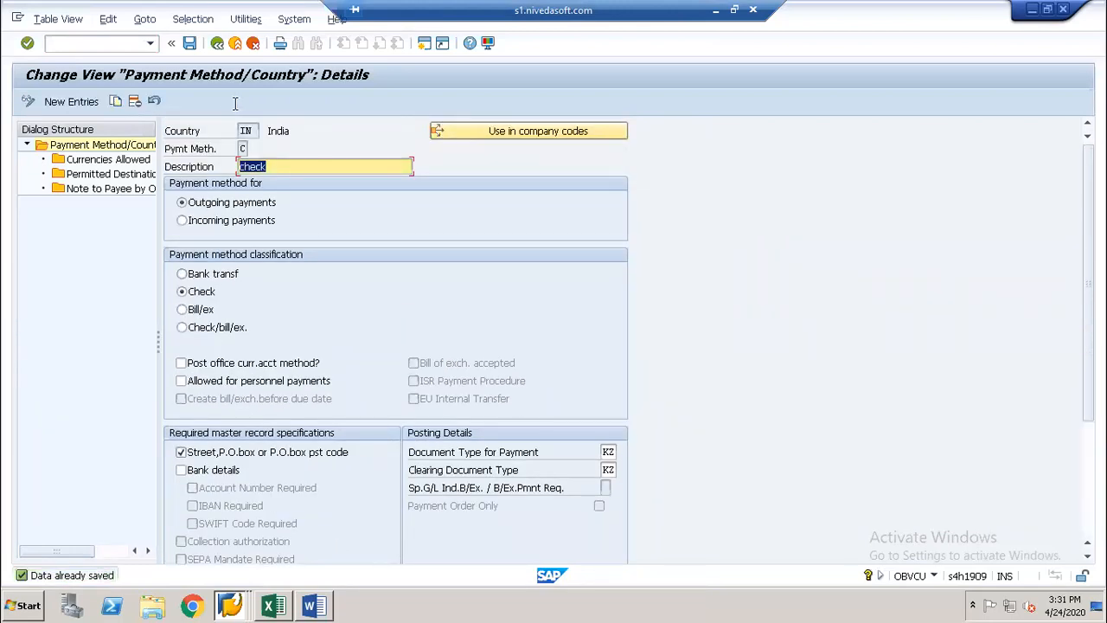
Step: Return to the payment program customizing overview and start a new entry for payment methods in company code
{"action": "left_click", "coordinate": [217, 45]}
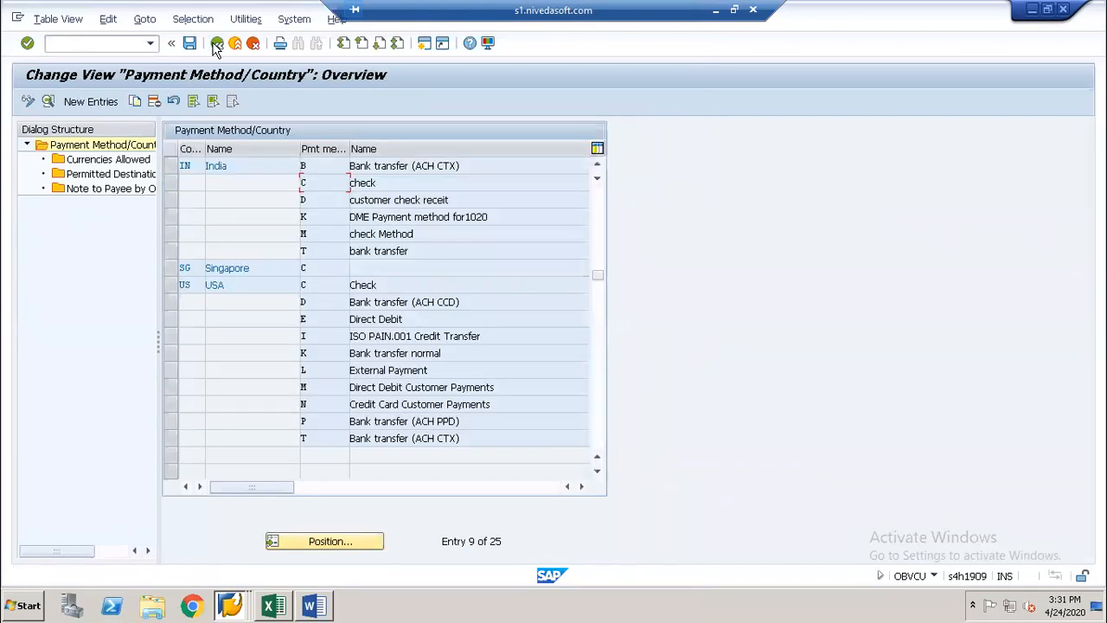
{"action": "left_click", "coordinate": [216, 45]}
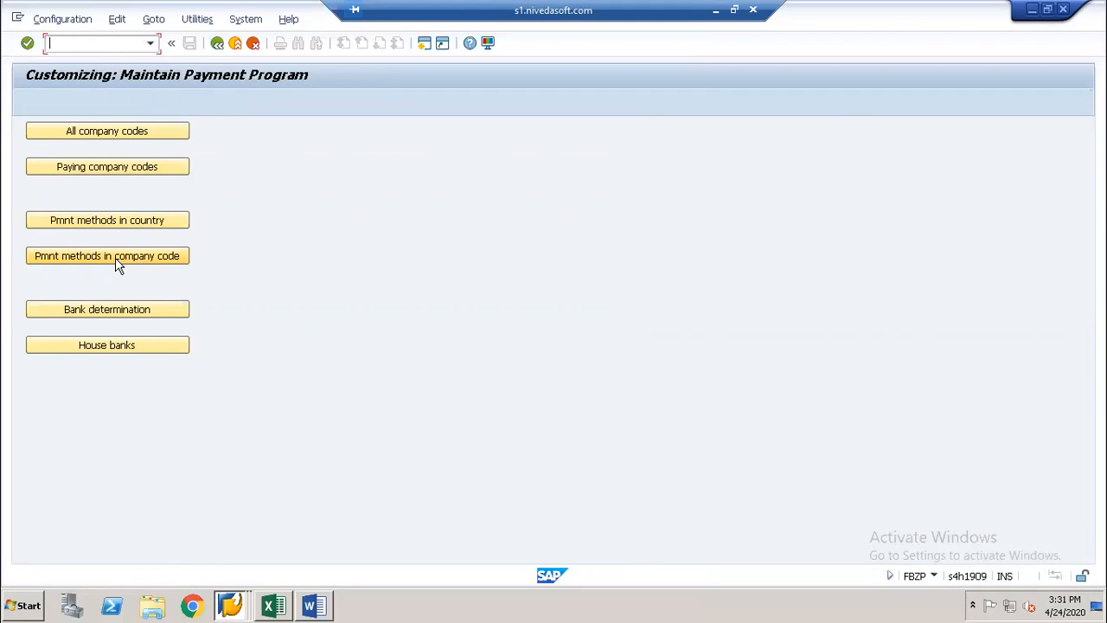
{"action": "left_click", "coordinate": [118, 266]}
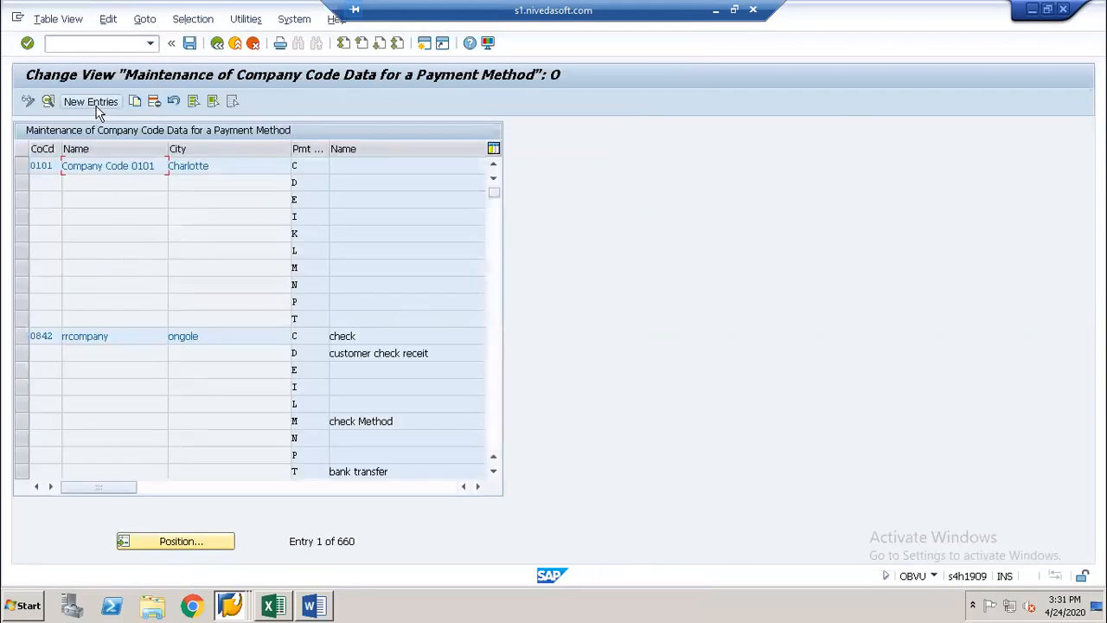
{"action": "left_click", "coordinate": [93, 104]}
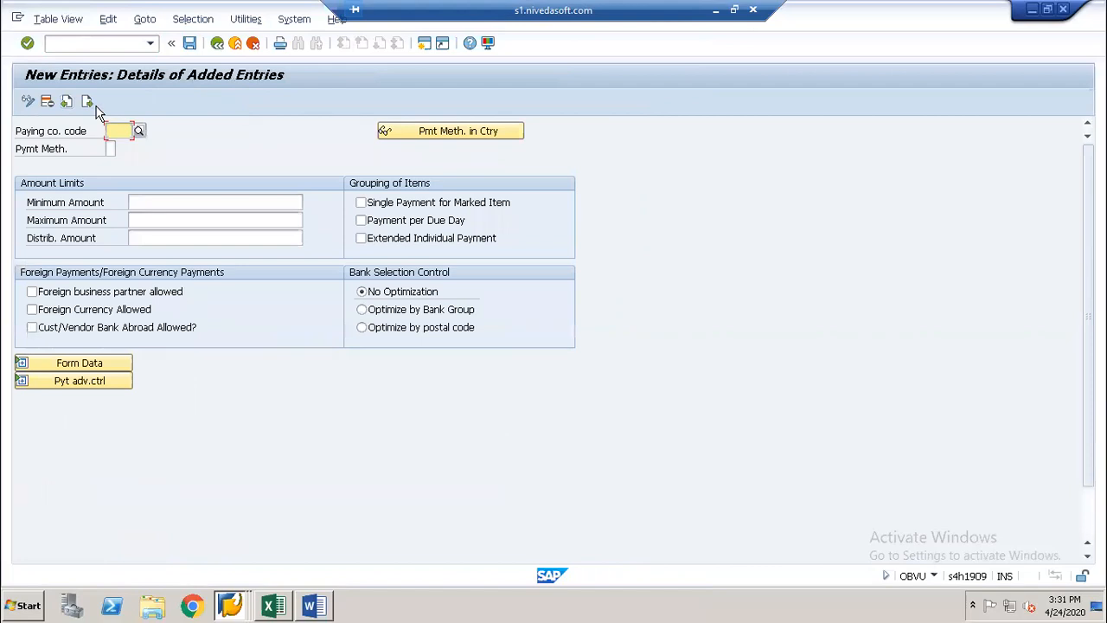
Step: Set the new entry's paying company code to RK01 and its payment method to C (check)
{"action": "type", "text": "RK01"}
{"action": "key", "text": "Tab"}
{"action": "key", "text": "F4"}
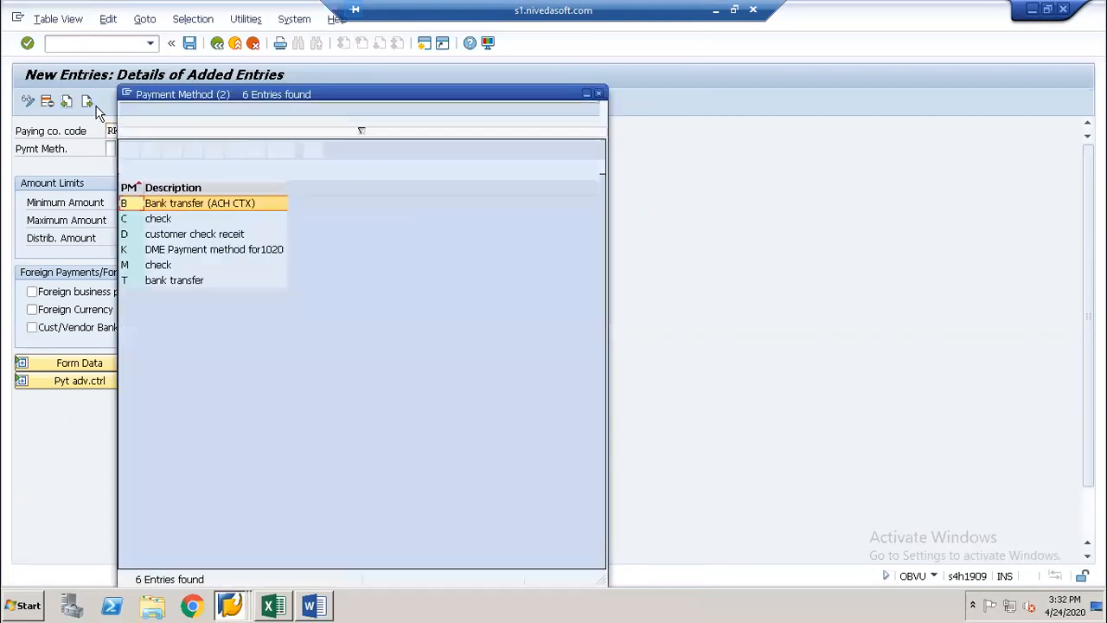
{"action": "key", "text": "Down"}
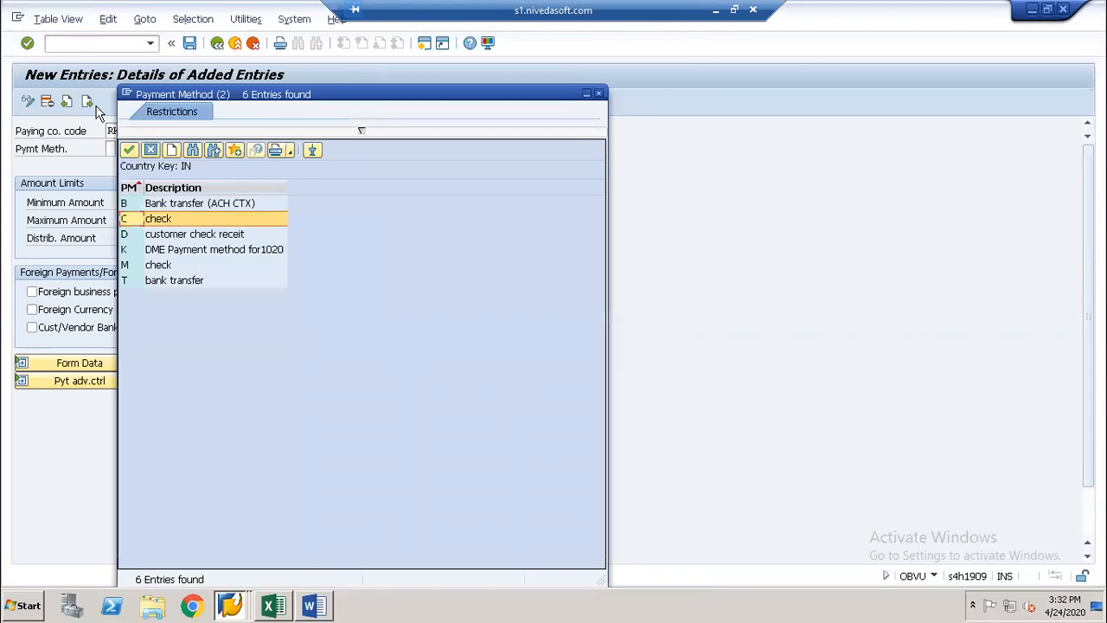
{"action": "key", "text": "Return"}
{"action": "key", "text": "Tab"}
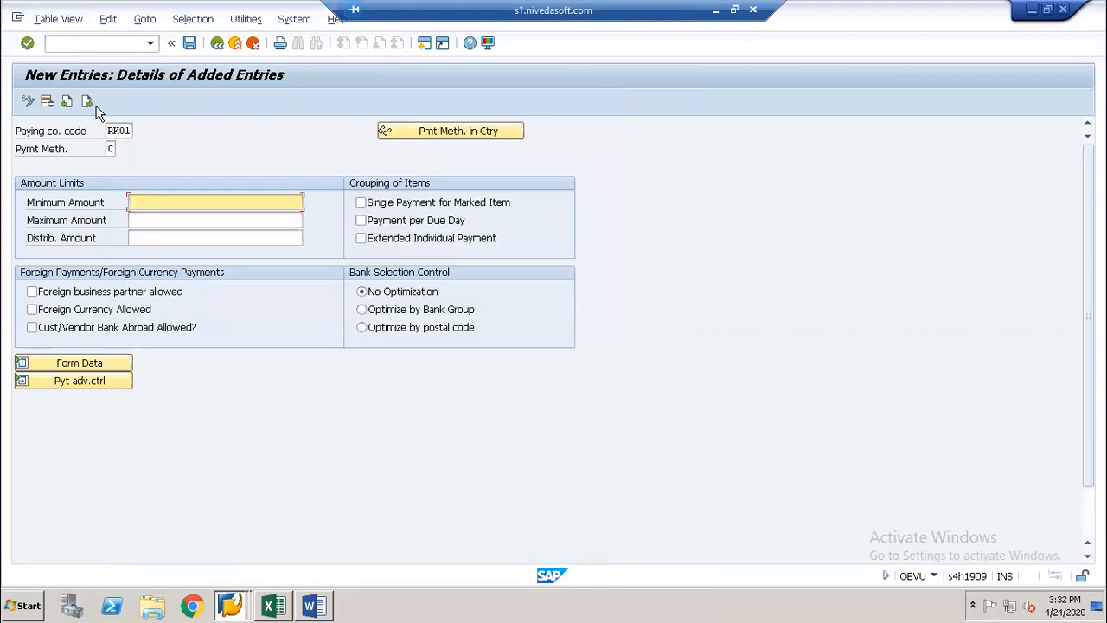
{"action": "type", "text": "10"}
{"action": "key", "text": "Tab"}
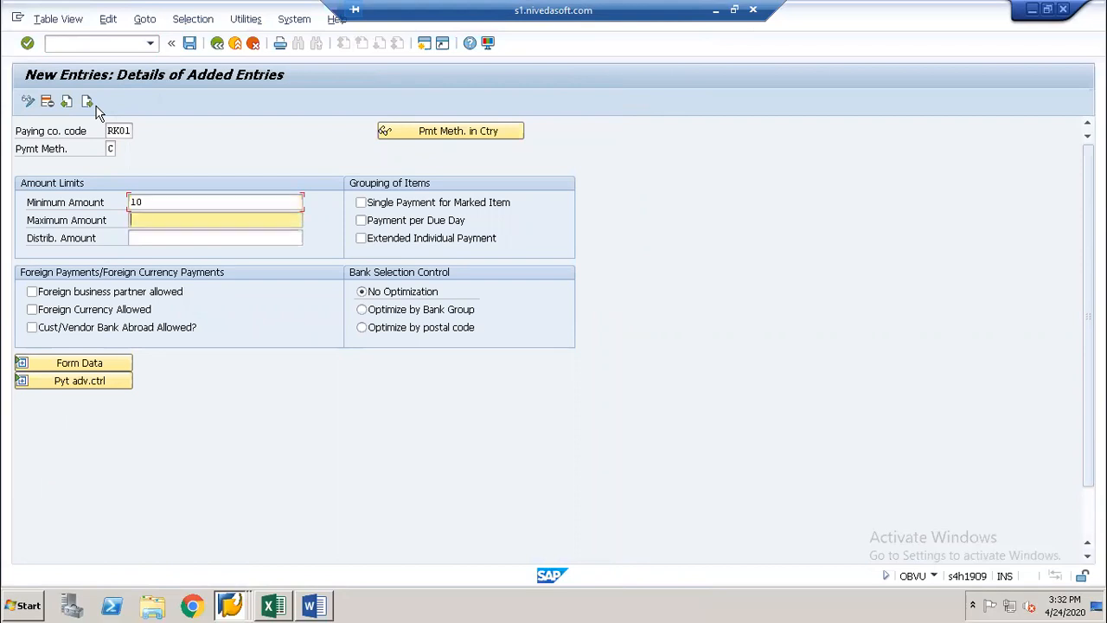
{"action": "type", "text": "99"}
{"action": "key", "text": "Down"}
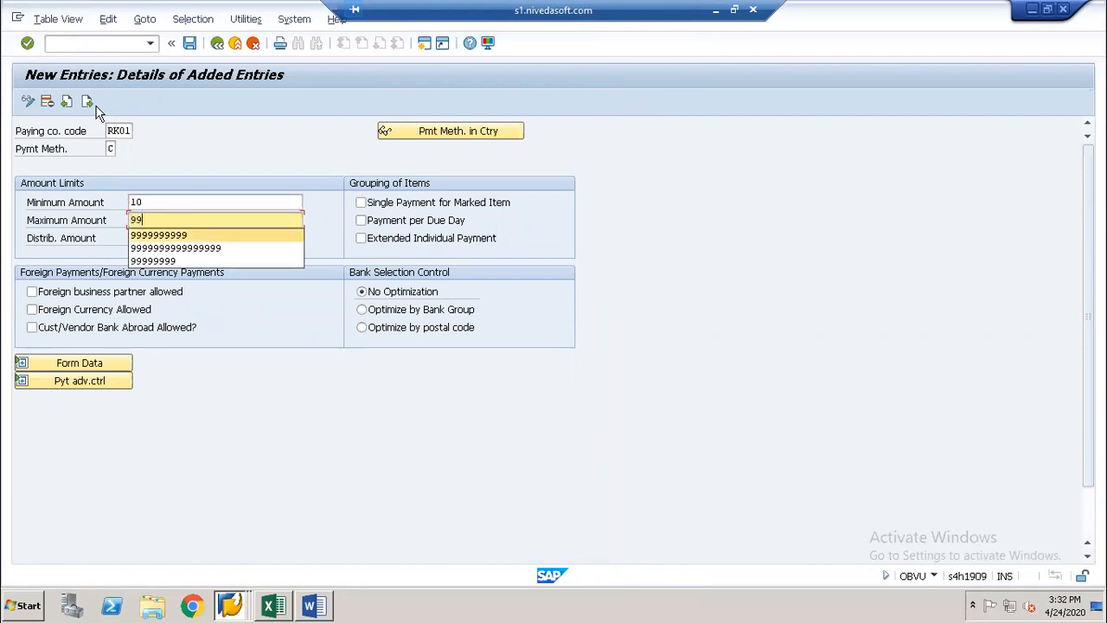
{"action": "key", "text": "Return"}
{"action": "key", "text": "Return"}
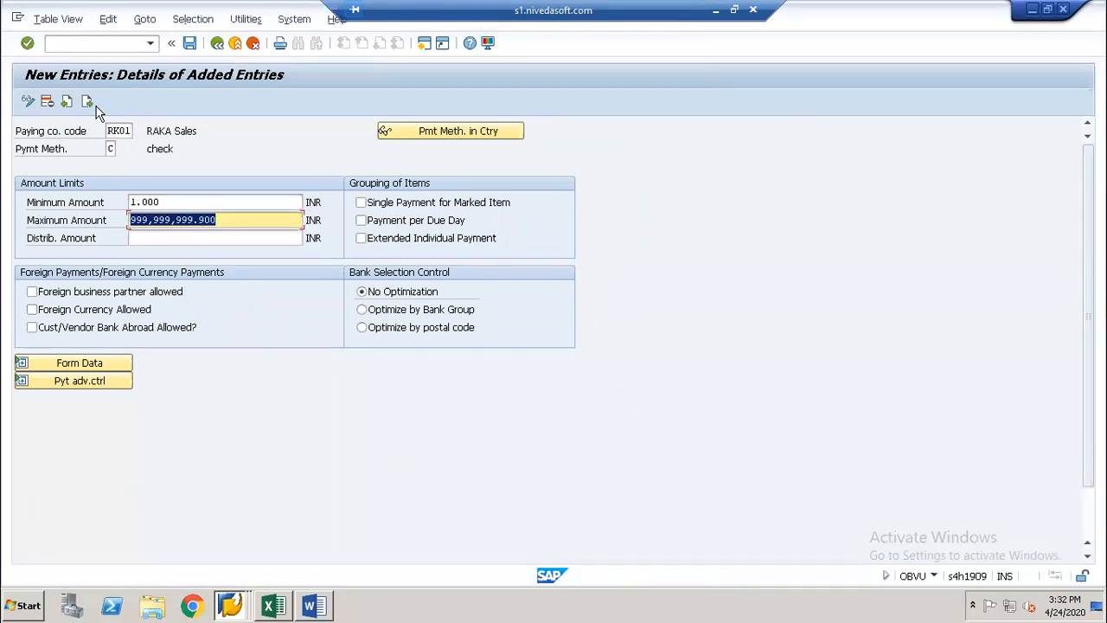
{"action": "left_click", "coordinate": [361, 221]}
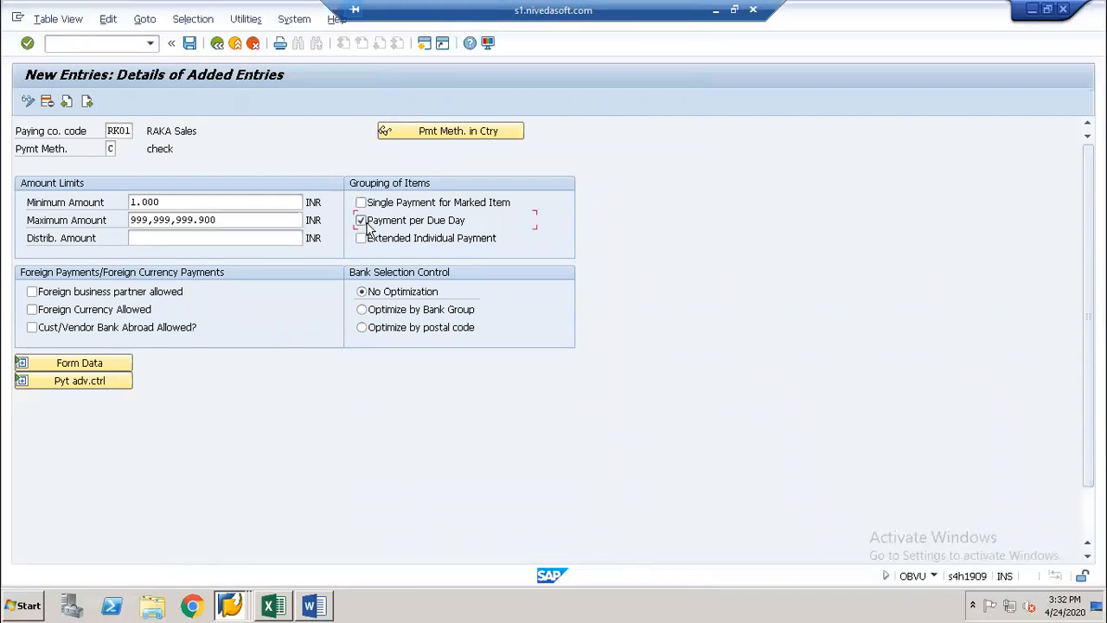
Step: Expand the form data and set the SAPscript form for the payment medium to F110_PRENUM_CHCK
{"action": "left_click", "coordinate": [128, 363]}
{"action": "left_click", "coordinate": [447, 397]}
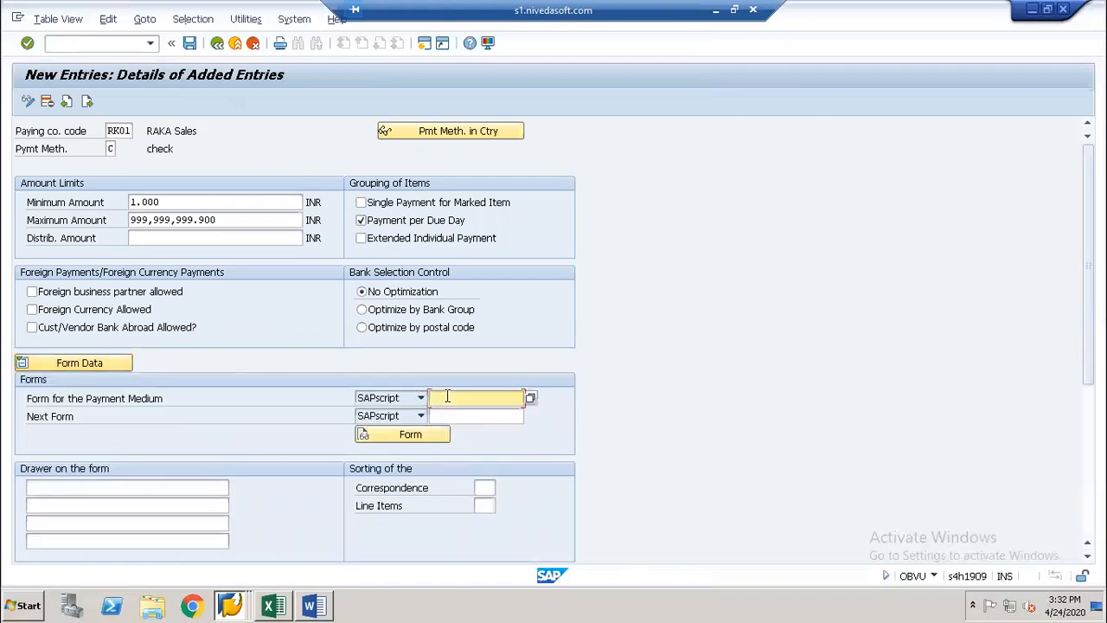
{"action": "key", "text": "Down"}
{"action": "key", "text": "Return"}
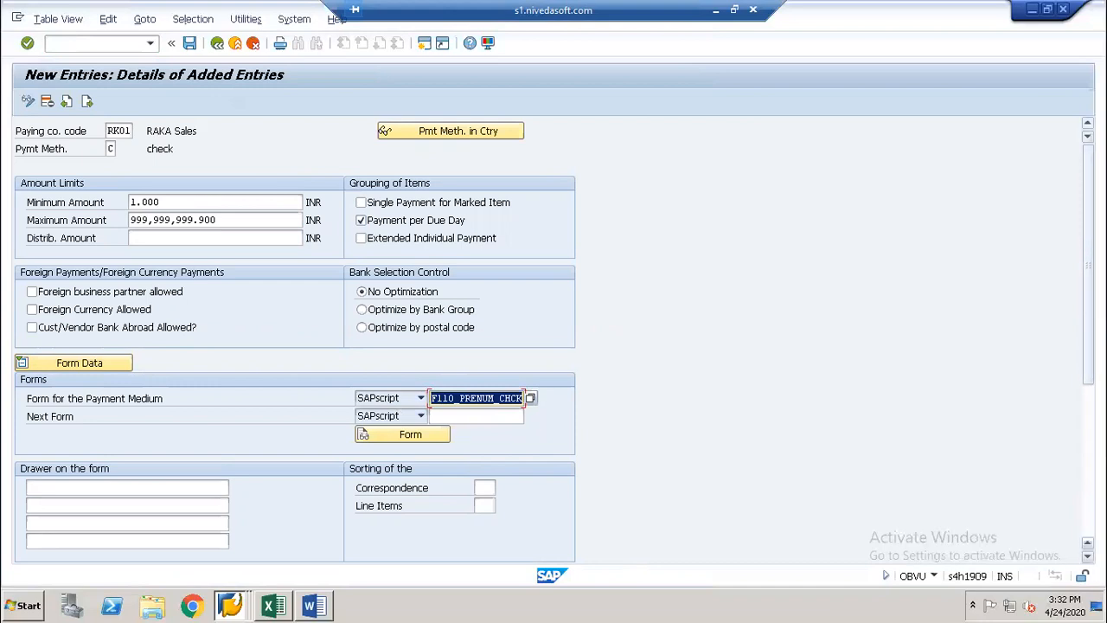
Step: Enter FOR RK01 as the first line of the drawer on the form
{"action": "left_click", "coordinate": [1087, 557]}
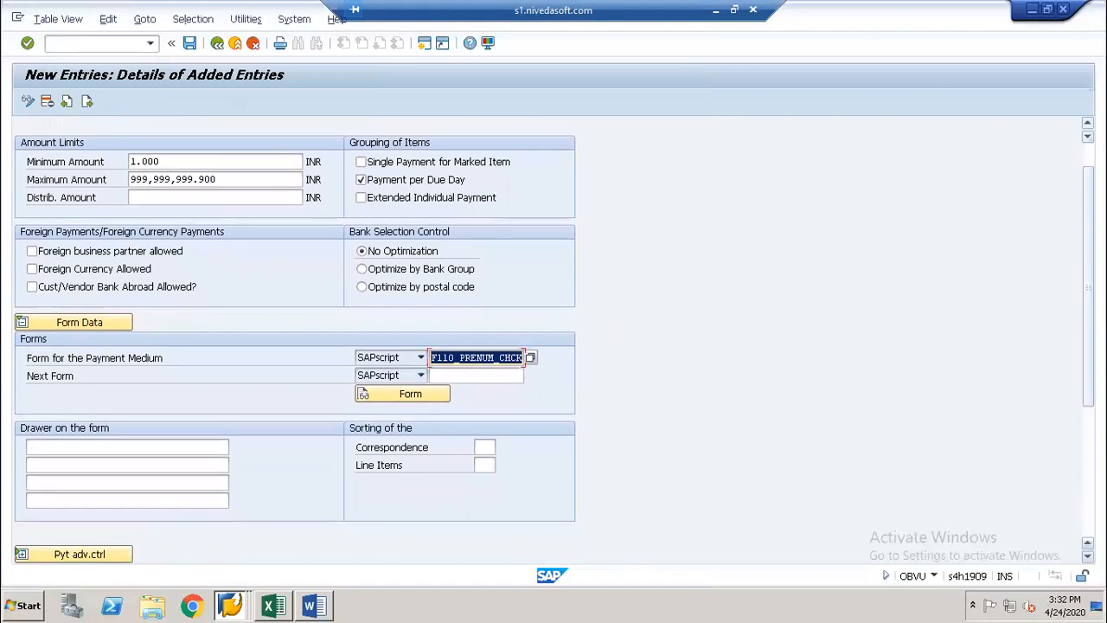
{"action": "left_click", "coordinate": [138, 442]}
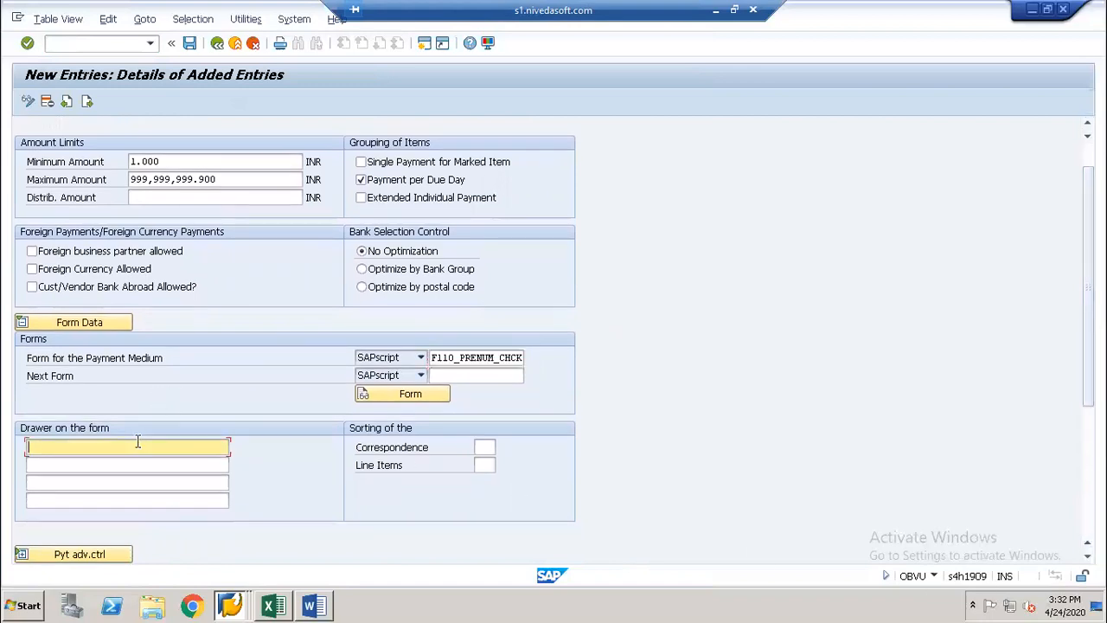
{"action": "type", "text": "FO"}
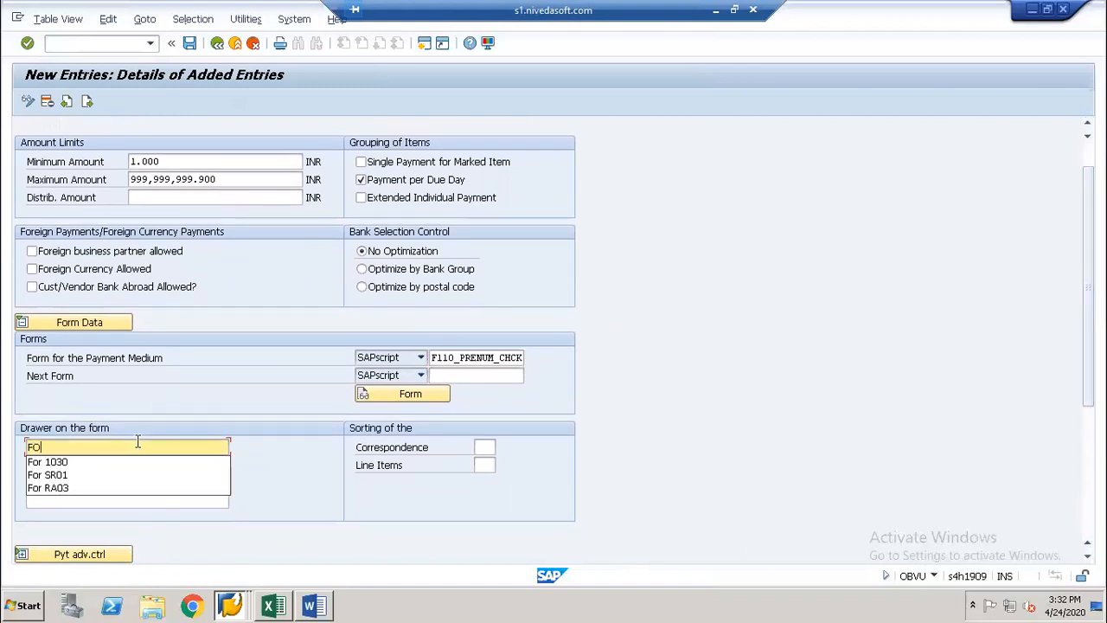
{"action": "type", "text": "R RK01"}
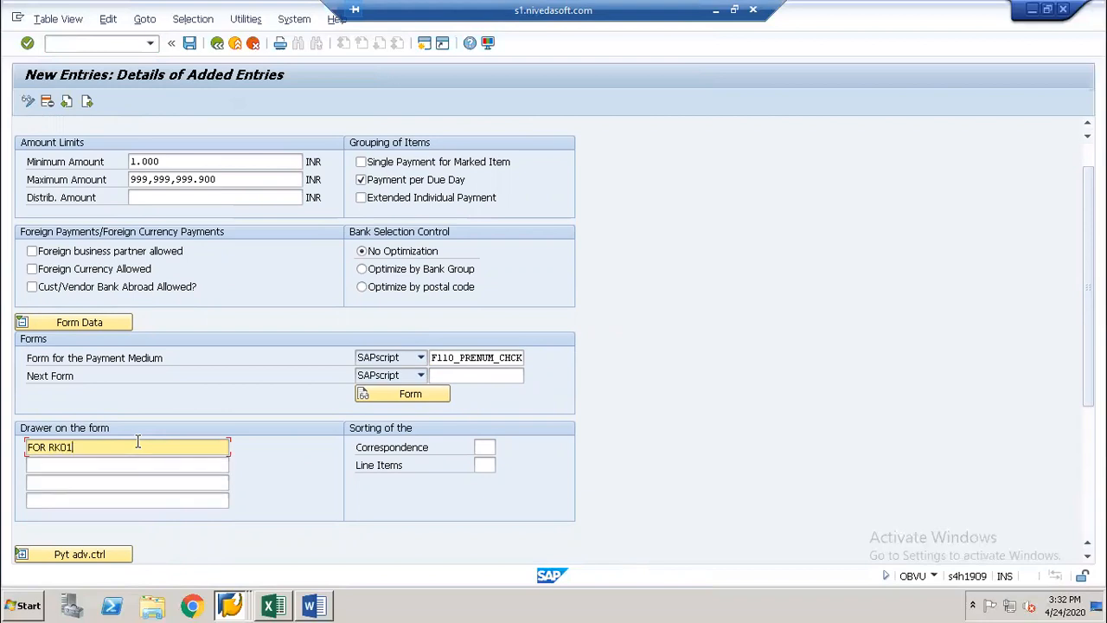
{"action": "key", "text": "Return"}
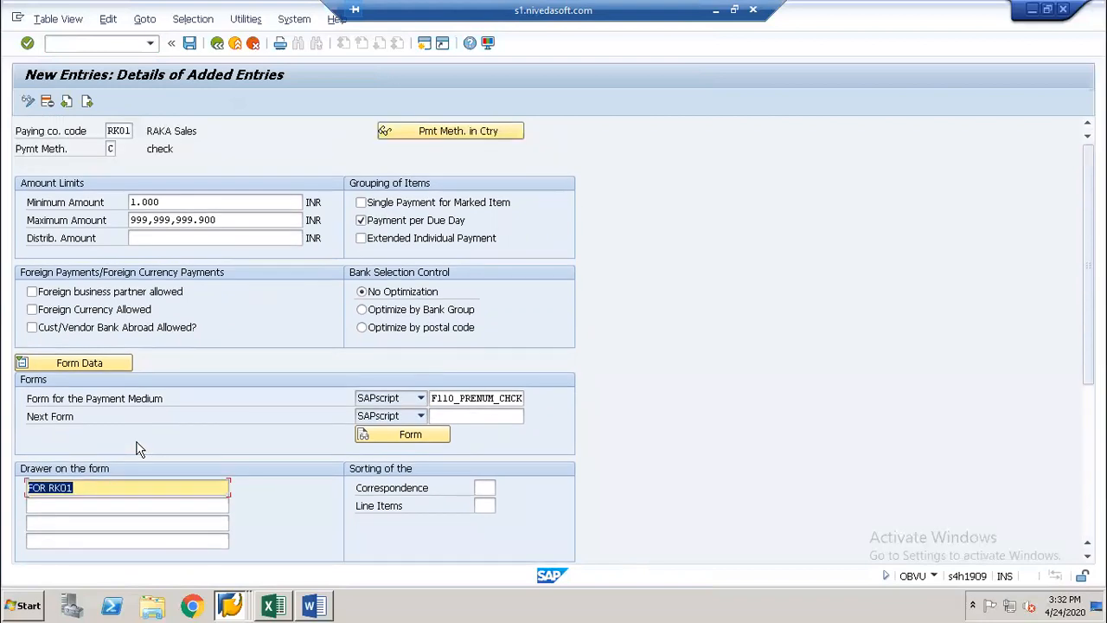
Step: Save the company code payment method entry and return to the payment program customizing overview
{"action": "key", "text": "ctrl+s"}
{"action": "key", "text": "Return"}
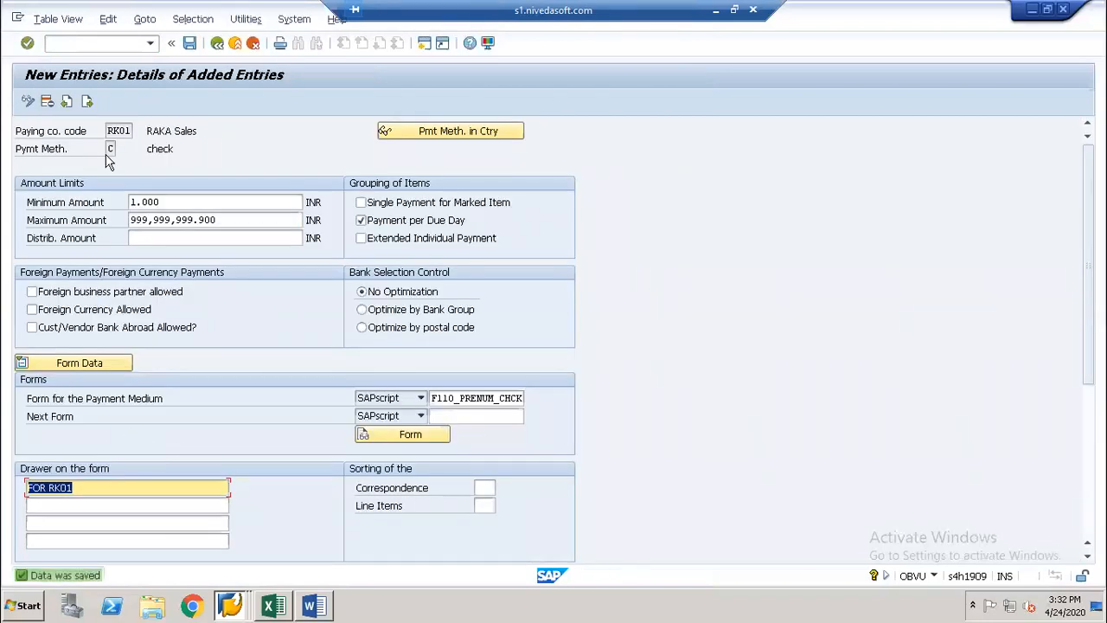
{"action": "left_click", "coordinate": [216, 45]}
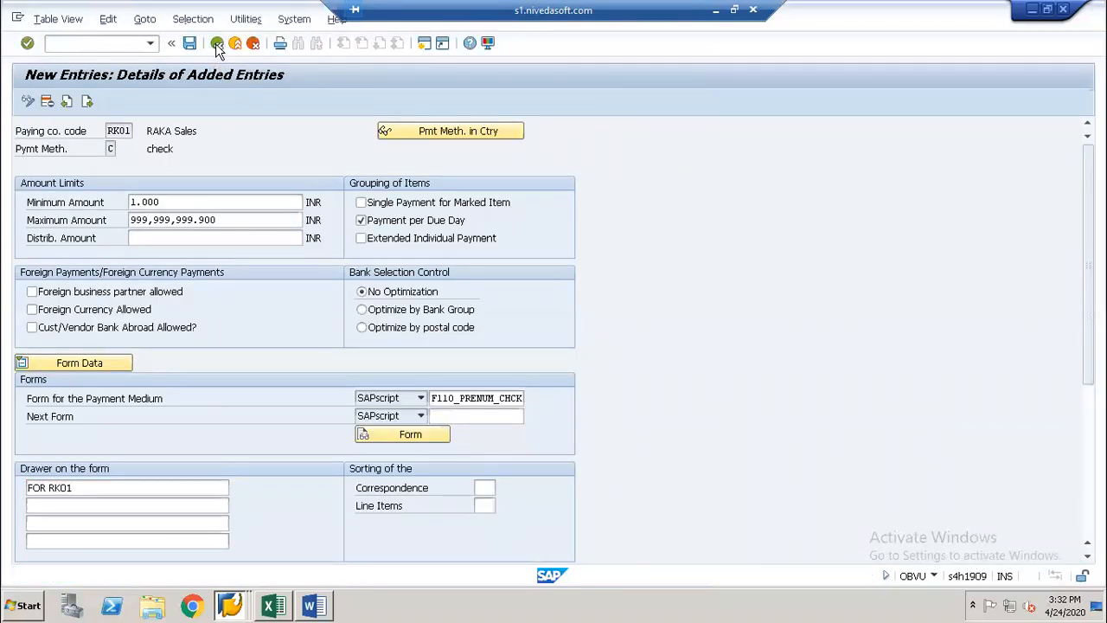
{"action": "left_click", "coordinate": [216, 45]}
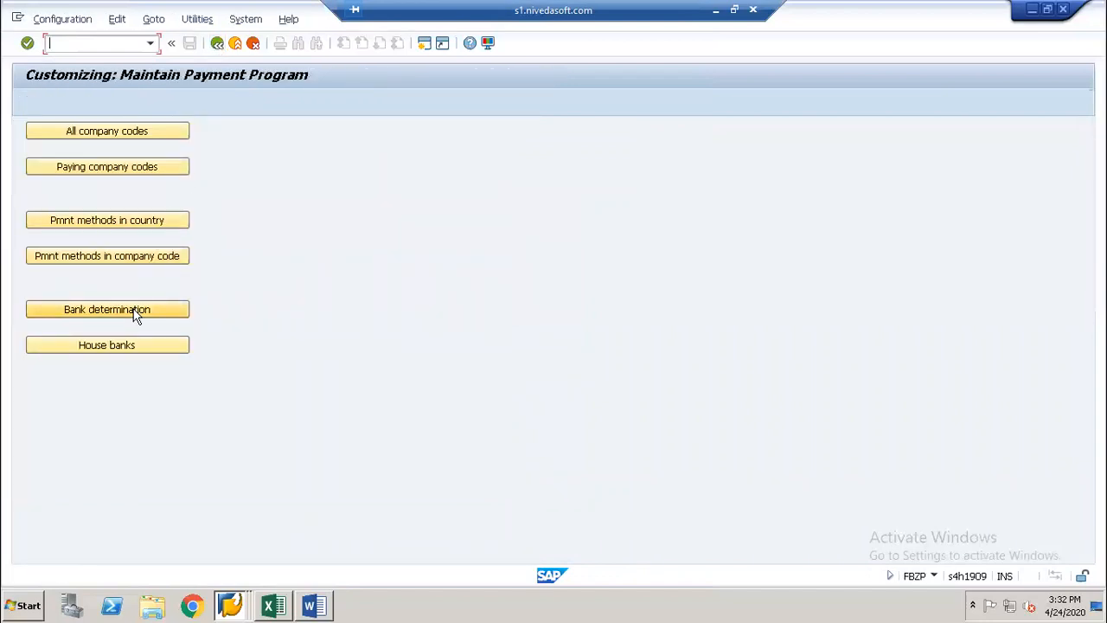
Step: In bank determination, locate and select paying company code RK01, and open its ranking order
{"action": "left_click", "coordinate": [136, 315]}
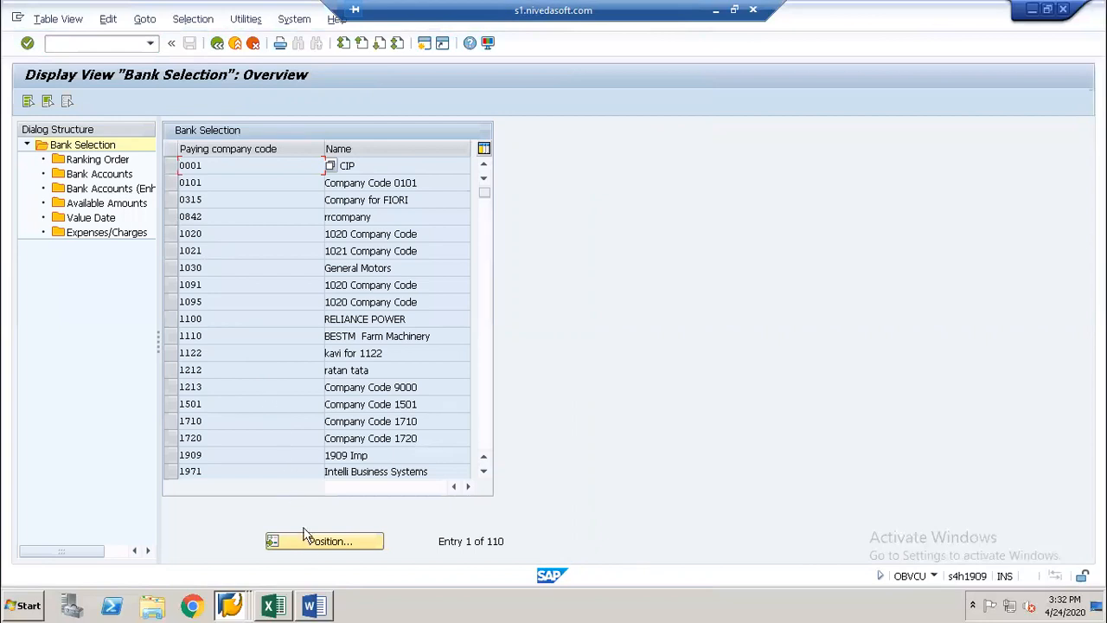
{"action": "left_click", "coordinate": [304, 539]}
{"action": "type", "text": "rk01"}
{"action": "key", "text": "Return"}
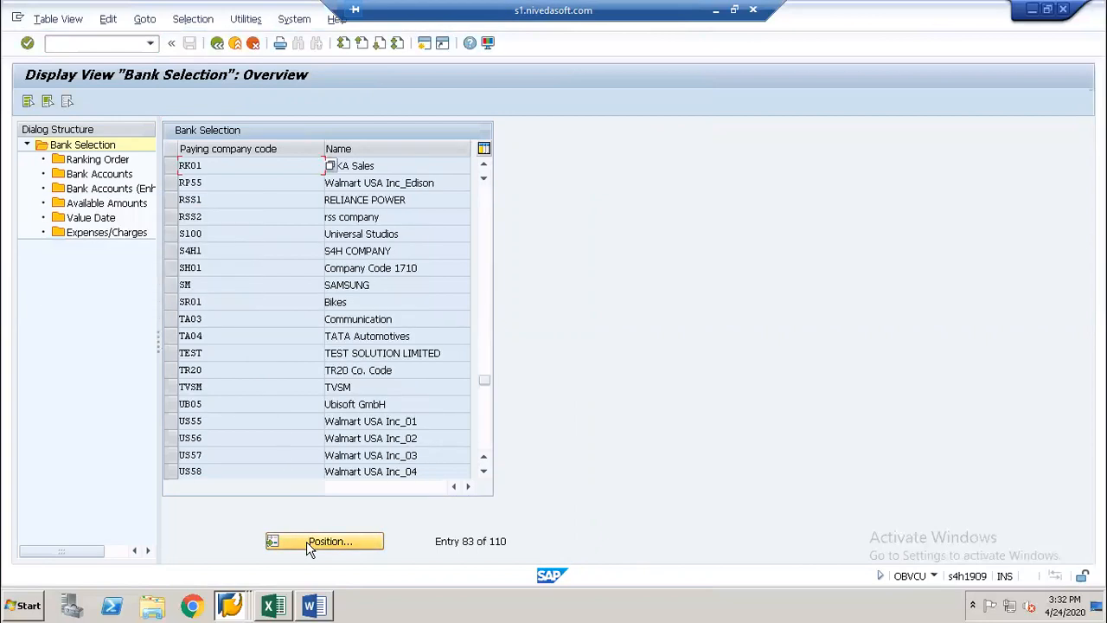
{"action": "left_click", "coordinate": [171, 165]}
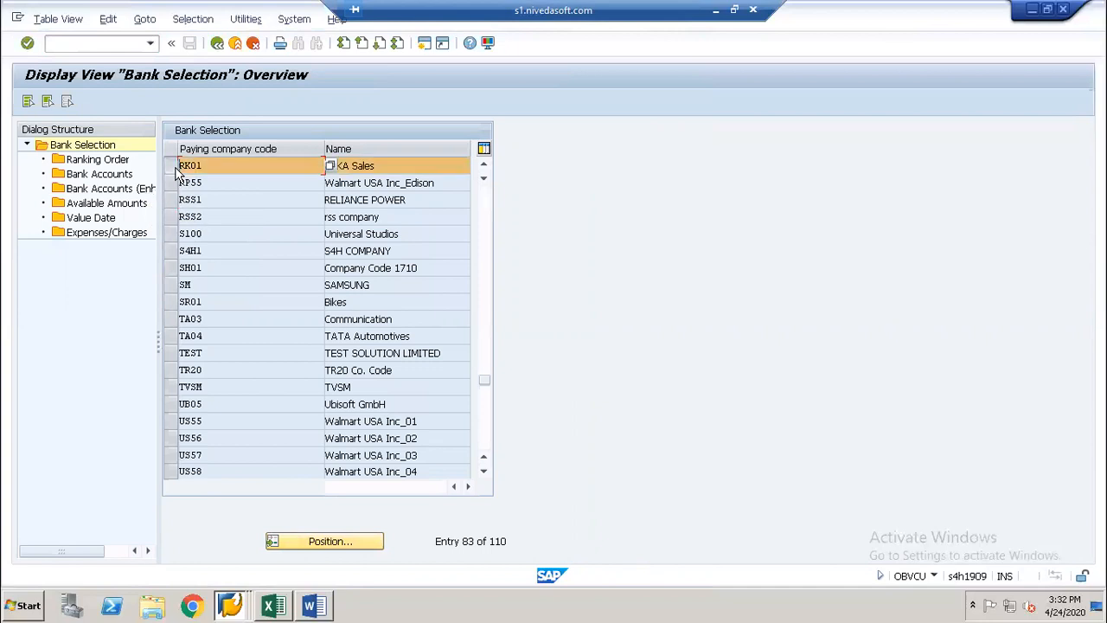
{"action": "double_click", "coordinate": [114, 164]}
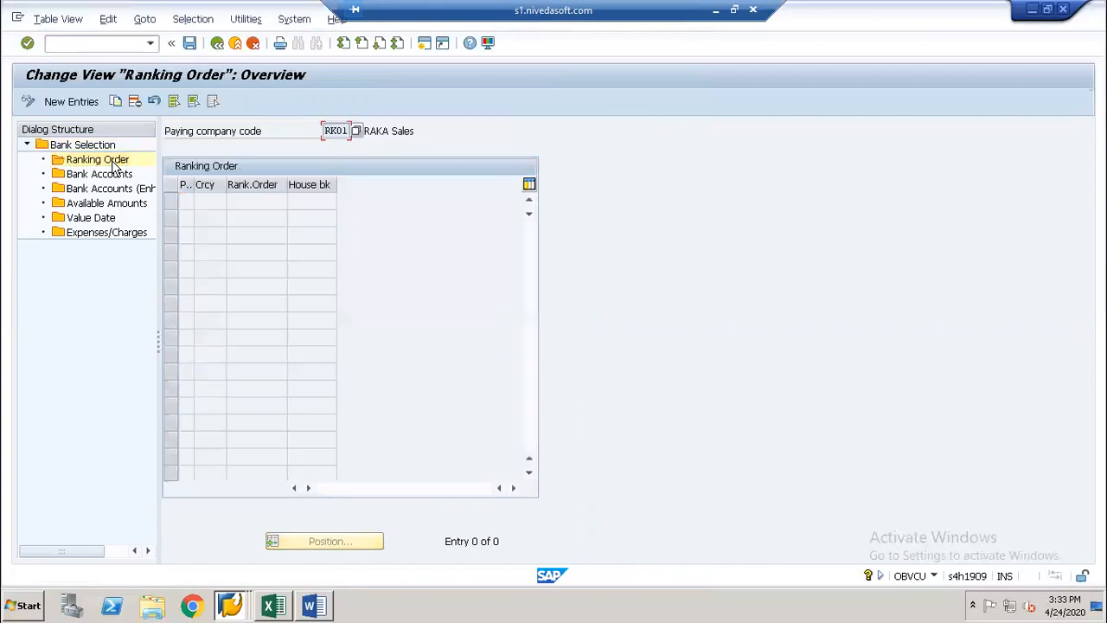
Step: Add a ranking order entry for RK01 with payment method C and currency INR
{"action": "left_click", "coordinate": [76, 100]}
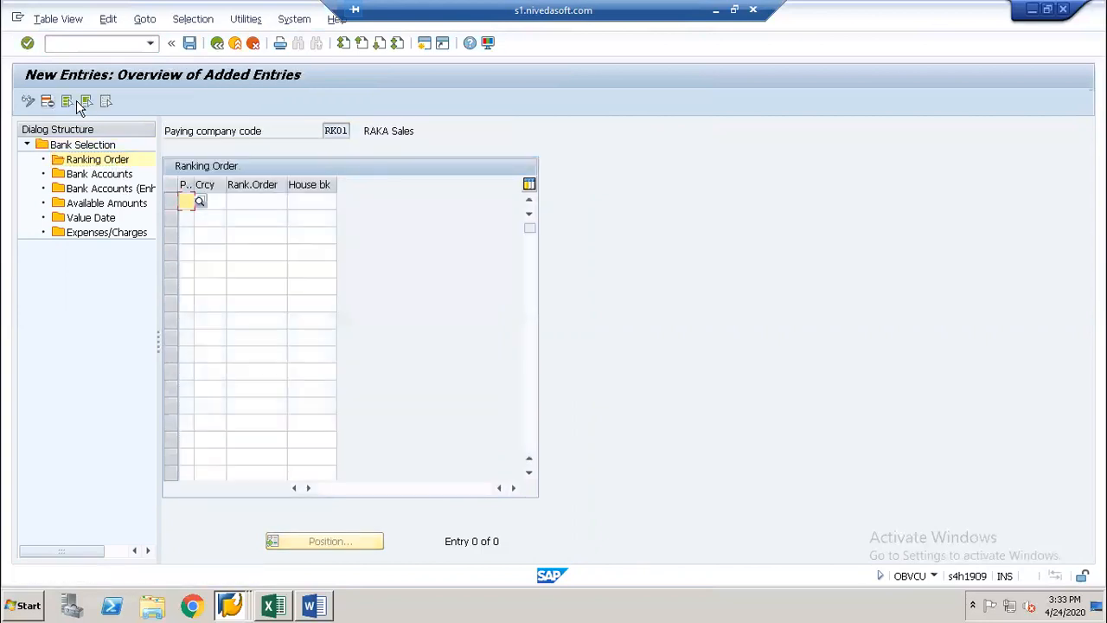
{"action": "key", "text": "F4"}
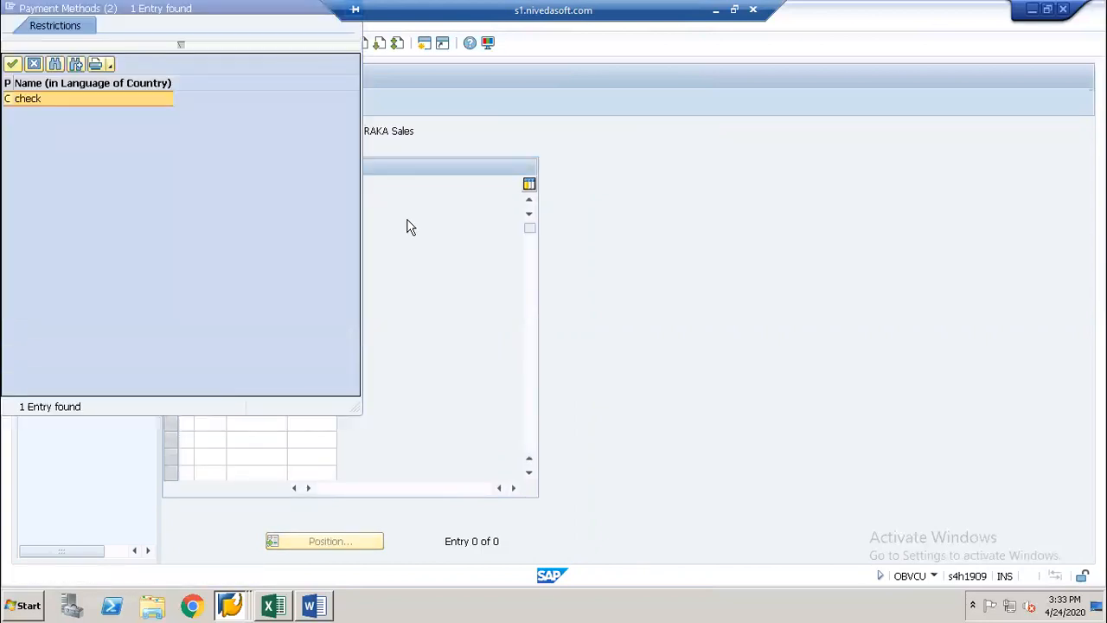
{"action": "key", "text": "Tab"}
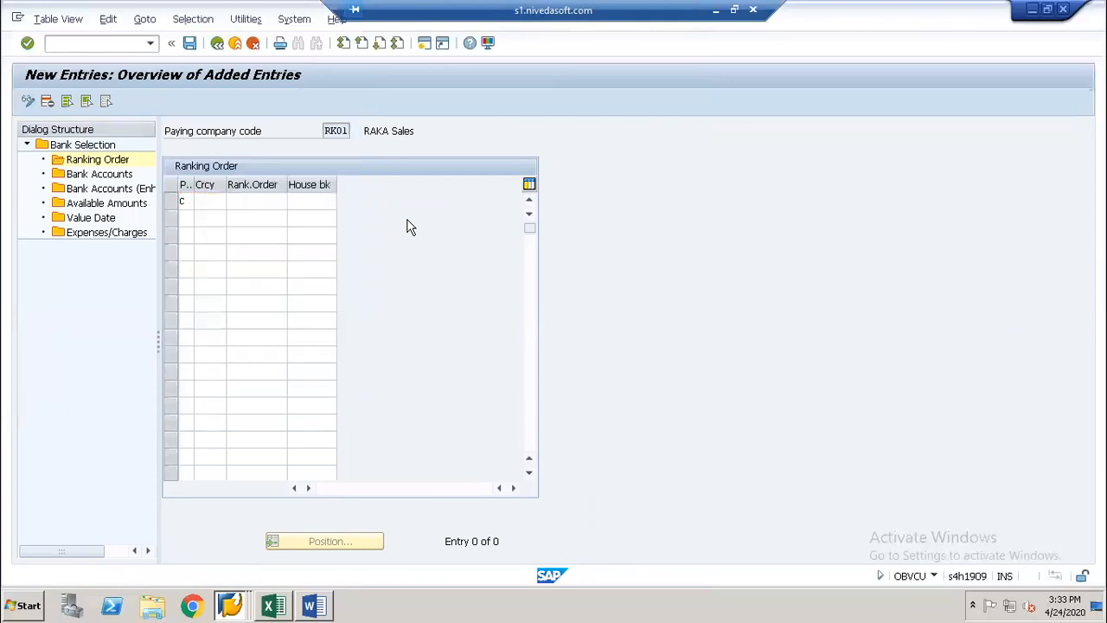
{"action": "key", "text": "F4"}
{"action": "scroll", "coordinate": [411, 227], "scroll_direction": "down", "scroll_amount": 15}
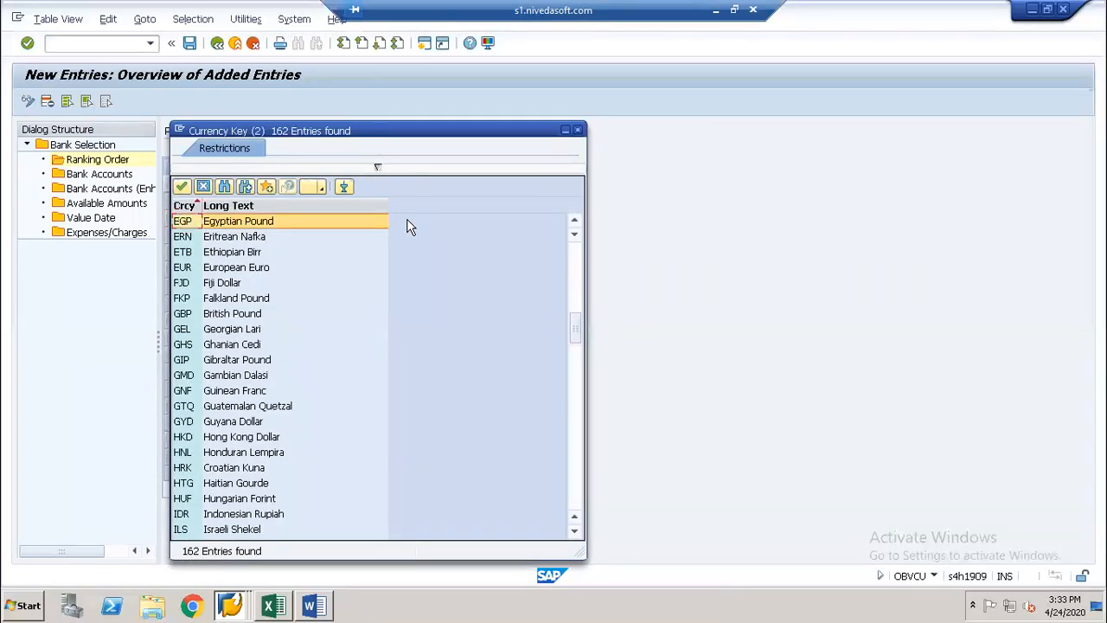
{"action": "scroll", "coordinate": [410, 227], "scroll_direction": "down", "scroll_amount": 7}
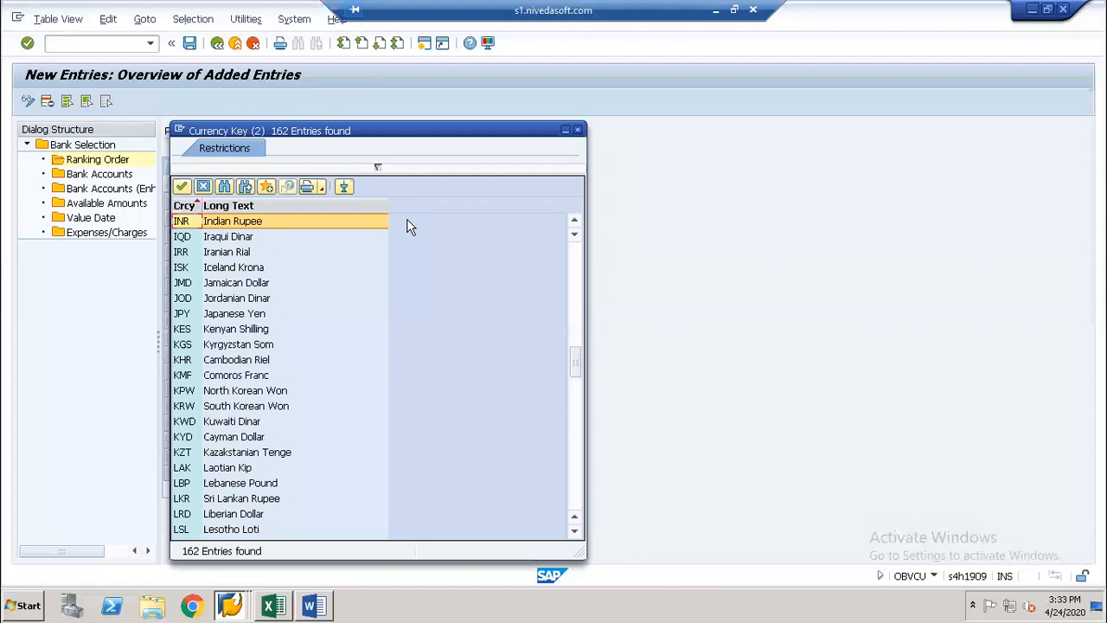
{"action": "key", "text": "Return"}
{"action": "key", "text": "Tab"}
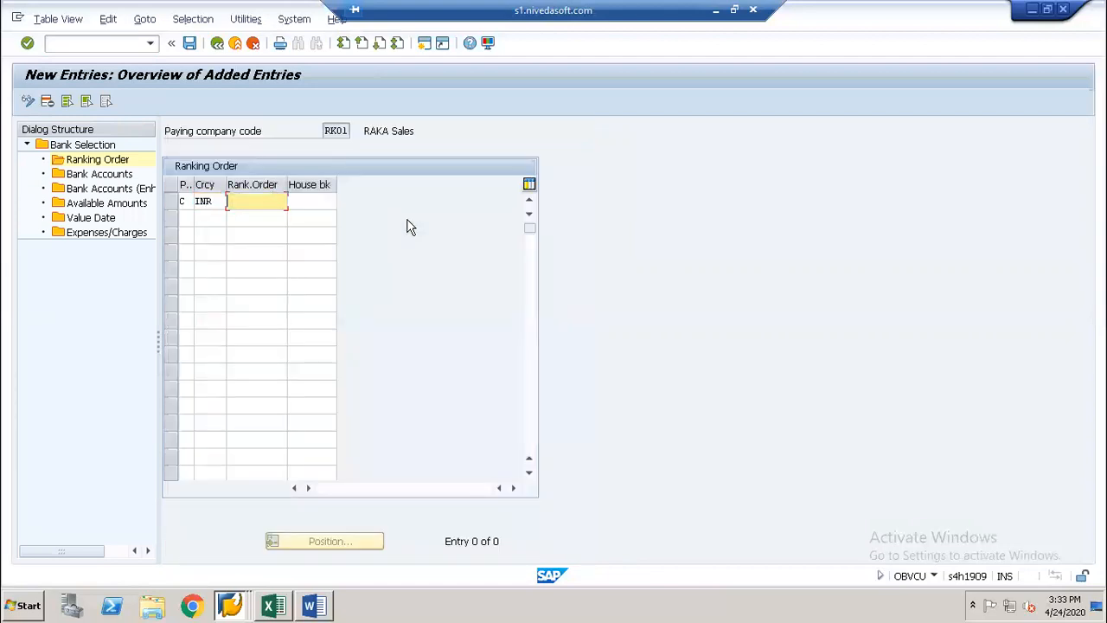
Step: Give the payment method C entry ranking order 1 and house bank RK01B, and select its row
{"action": "type", "text": "1"}
{"action": "key", "text": "Tab"}
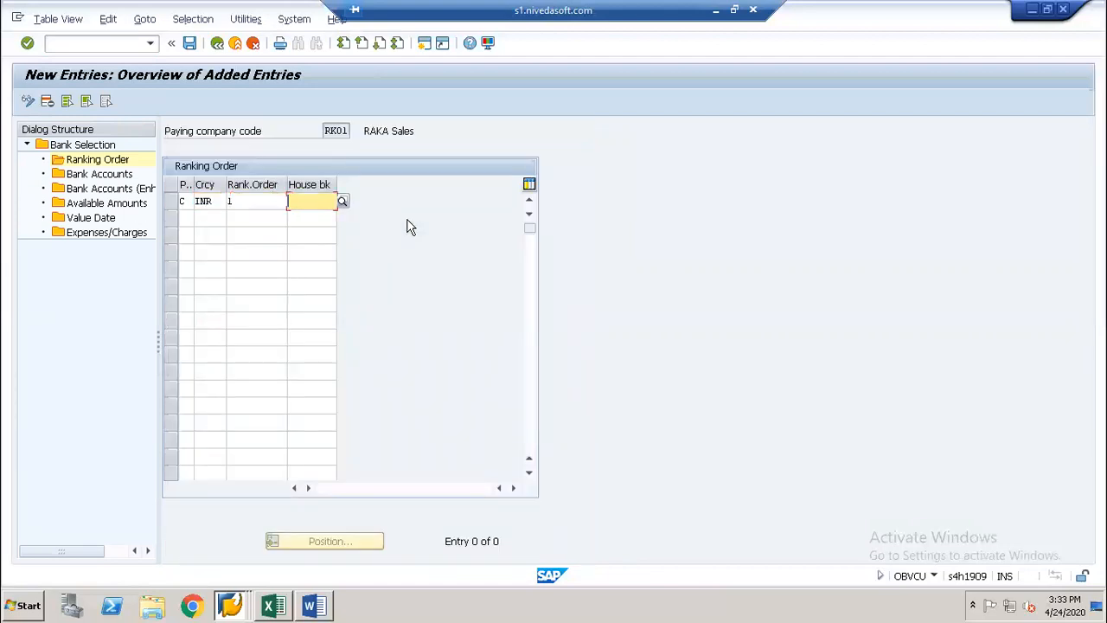
{"action": "key", "text": "F4"}
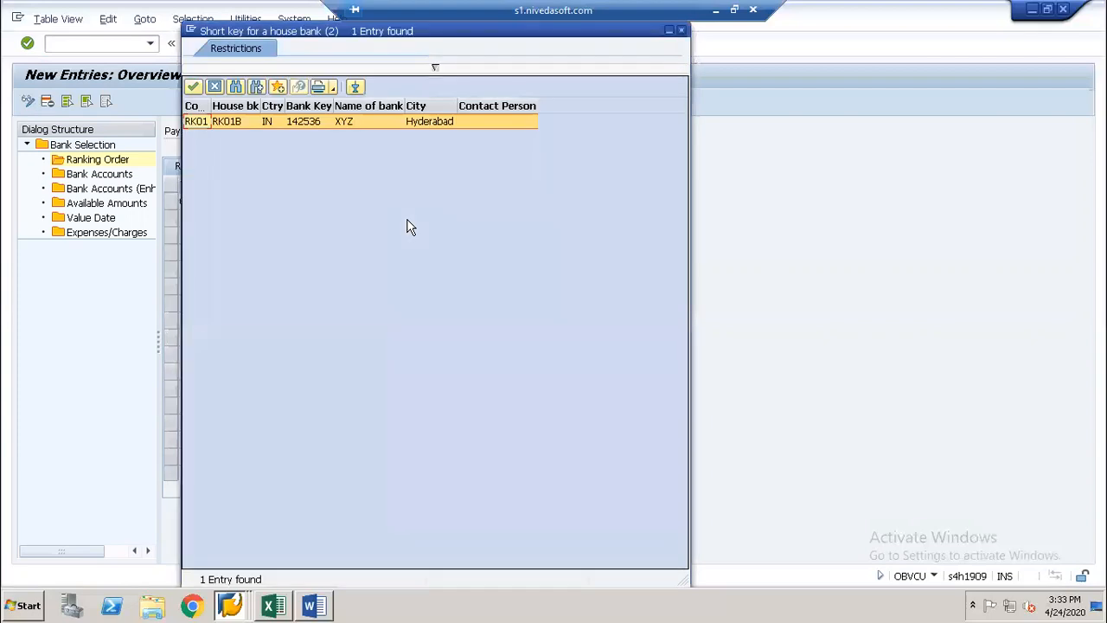
{"action": "key", "text": "Return"}
{"action": "key", "text": "Tab"}
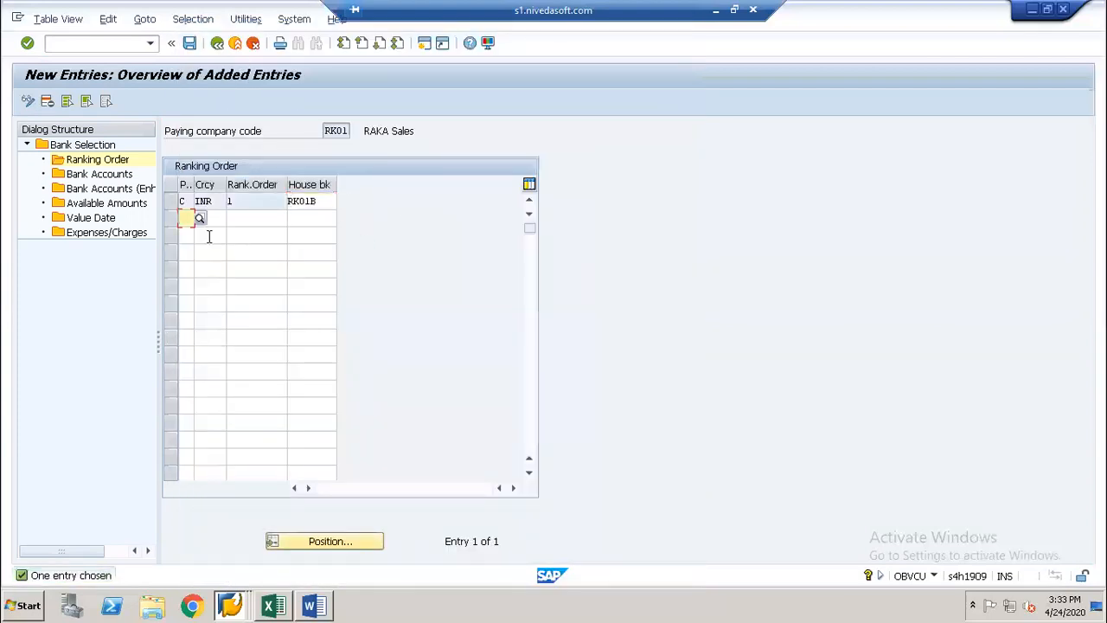
{"action": "left_click", "coordinate": [172, 202]}
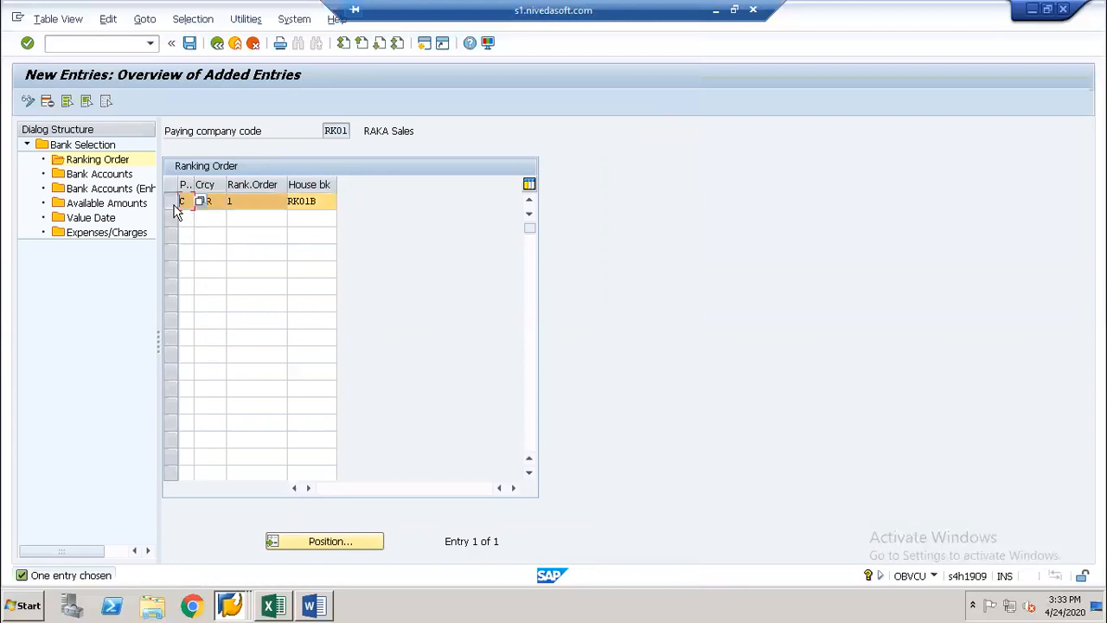
Step: Add a bank accounts entry for paying company code RK01 with house bank RK01B and payment method C
{"action": "double_click", "coordinate": [116, 176]}
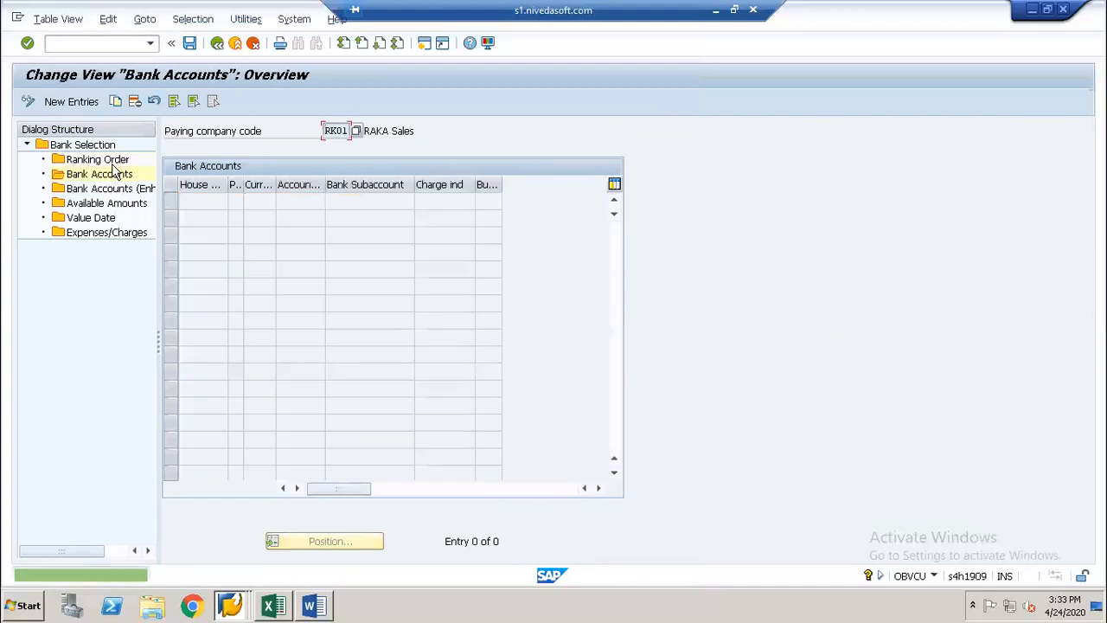
{"action": "left_click", "coordinate": [71, 102]}
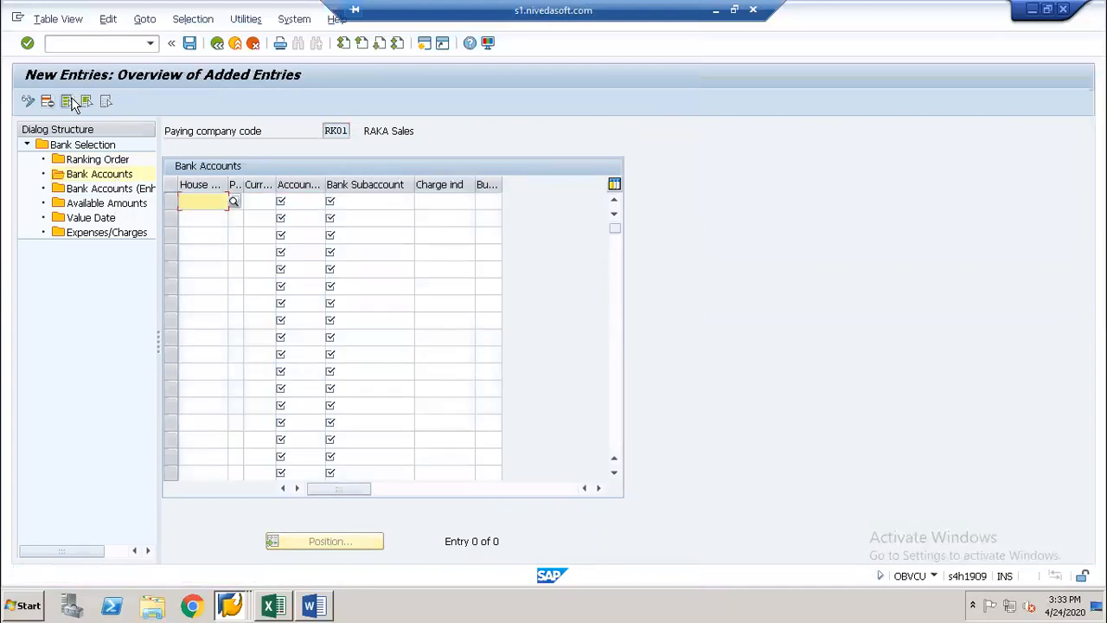
{"action": "key", "text": "F4"}
{"action": "key", "text": "Return"}
{"action": "key", "text": "Tab"}
{"action": "key", "text": "F4"}
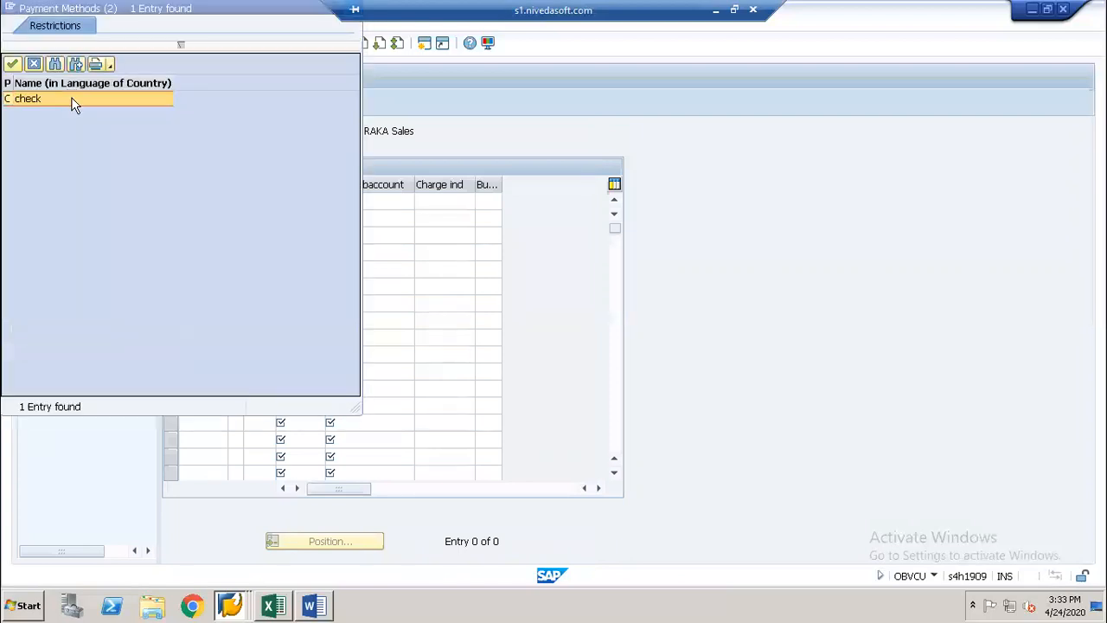
{"action": "key", "text": "Return"}
{"action": "key", "text": "Tab"}
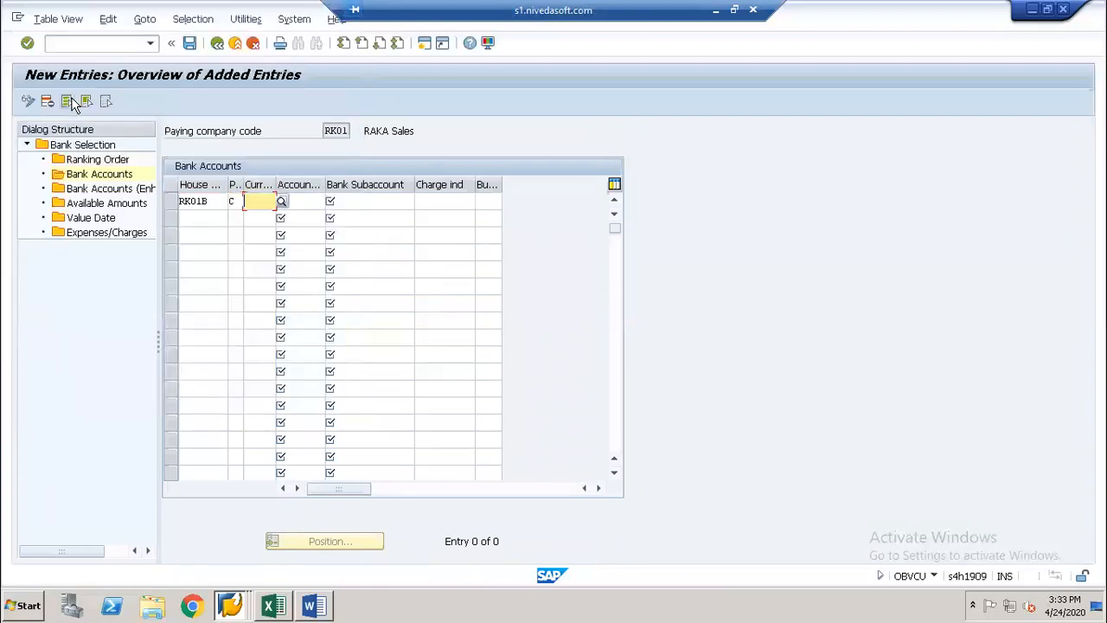
Step: Give the RK01B bank accounts entry currency INR and account ID RK01
{"action": "key", "text": "F4"}
{"action": "key", "text": "Page_Down"}
{"action": "key", "text": "Page_Down"}
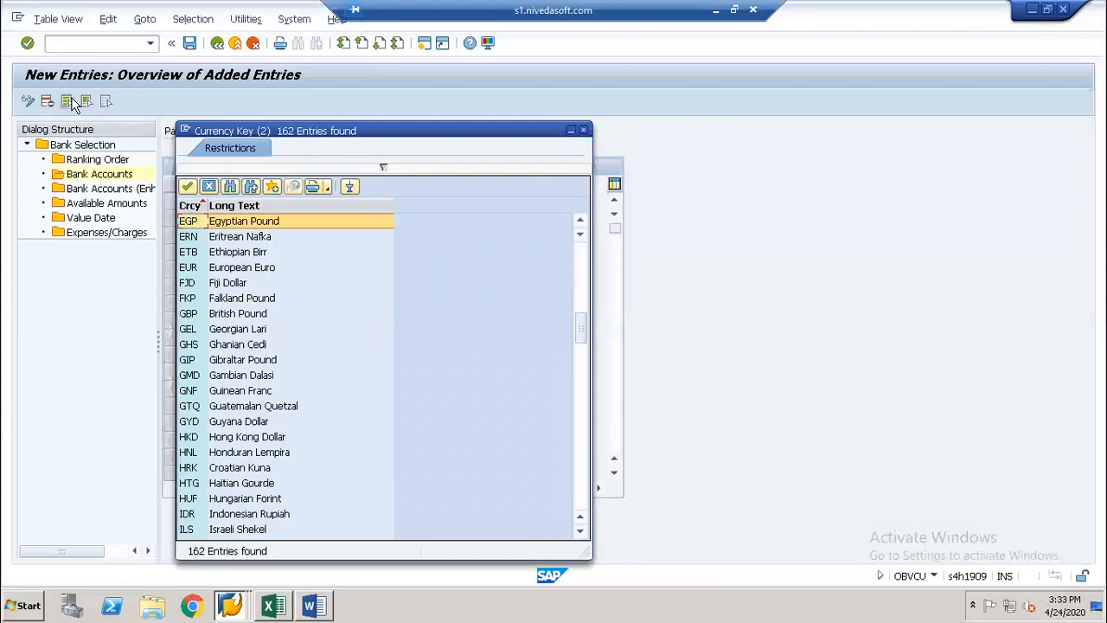
{"action": "key", "text": "Page_Down"}
{"action": "key", "text": "Return"}
{"action": "key", "text": "Tab"}
{"action": "key", "text": "F4"}
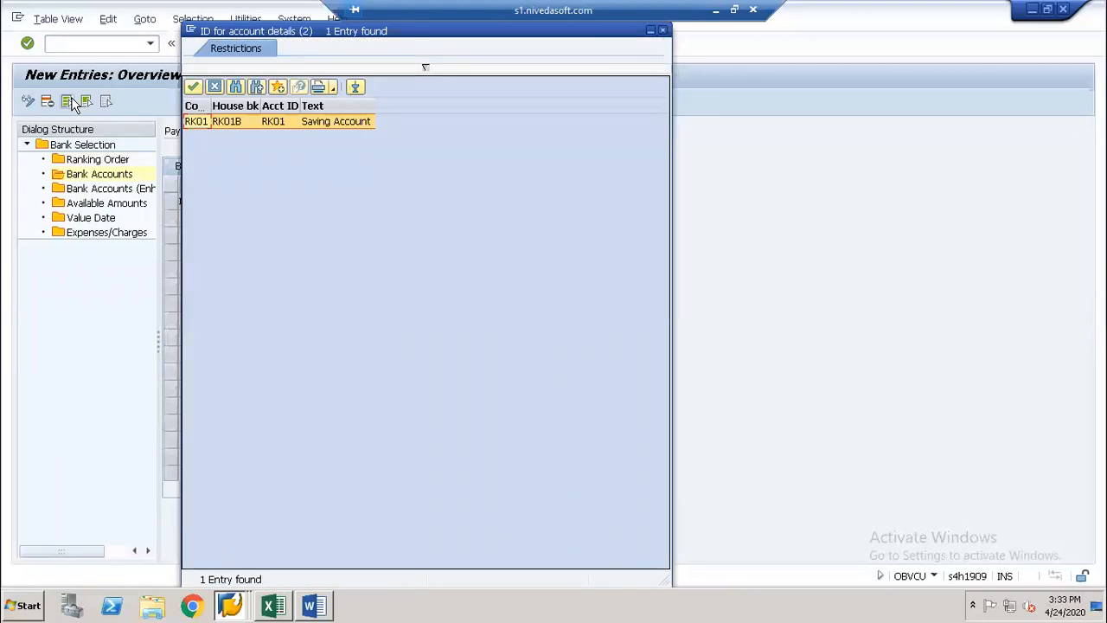
{"action": "key", "text": "Return"}
{"action": "key", "text": "Tab"}
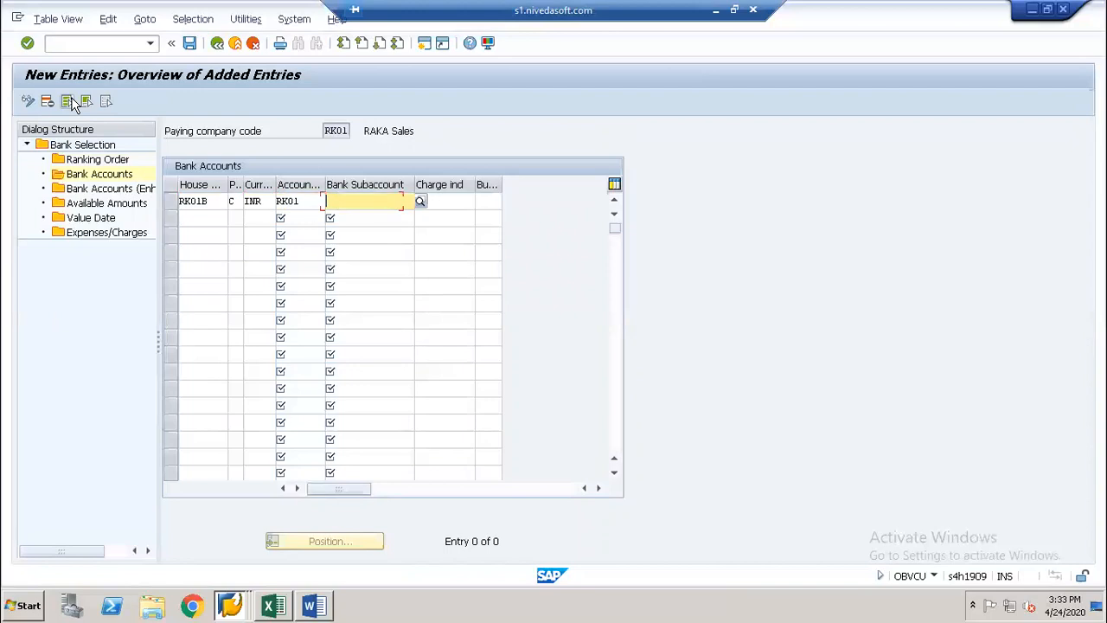
Step: Assign bank a/c G/L account 290100 as the bank subaccount of the RK01B entry, and select its row
{"action": "key", "text": "F4"}
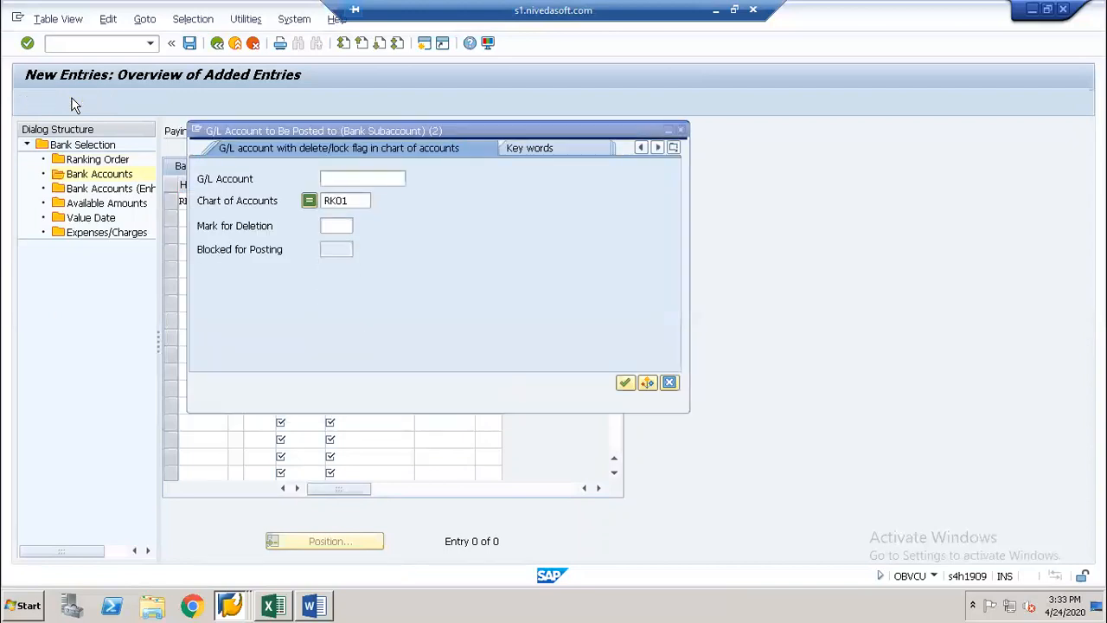
{"action": "key", "text": "F4"}
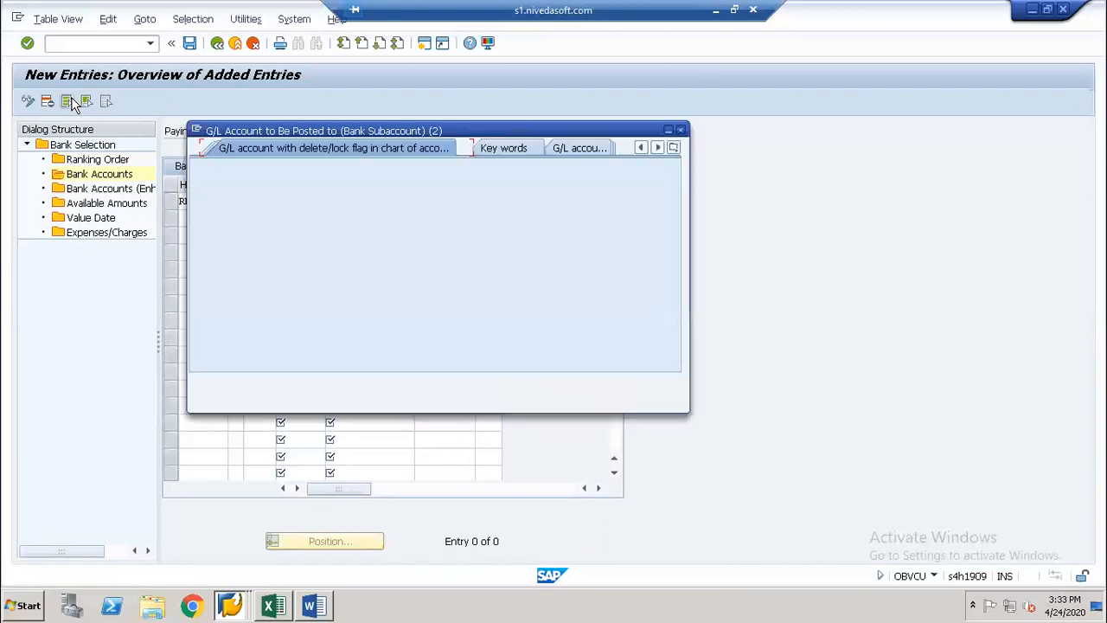
{"action": "key", "text": "Return"}
{"action": "key", "text": "Down"}
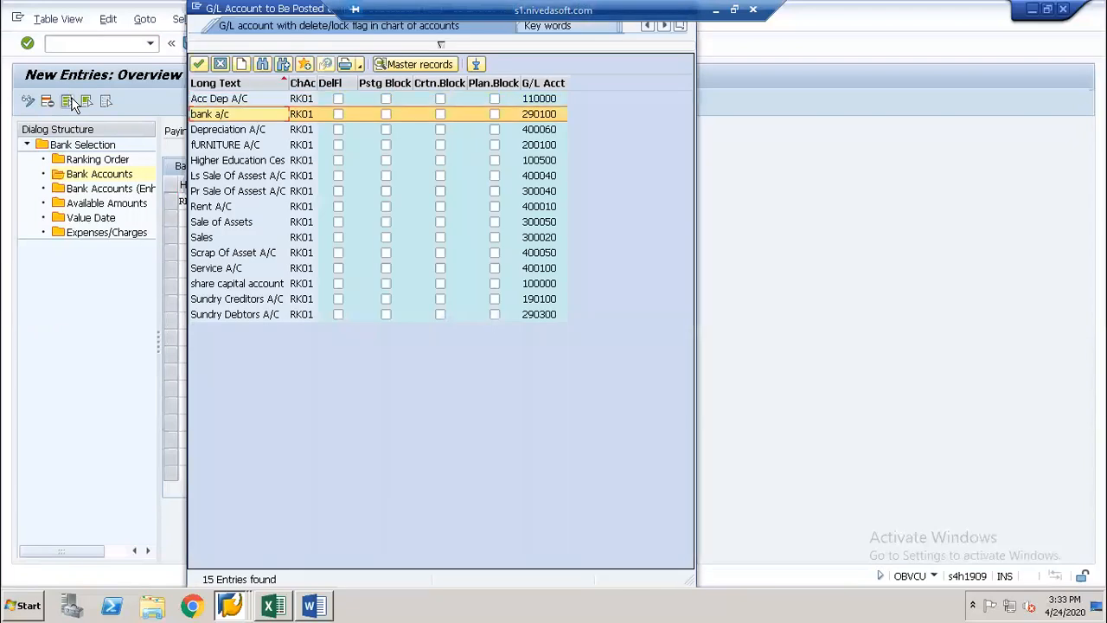
{"action": "key", "text": "Return"}
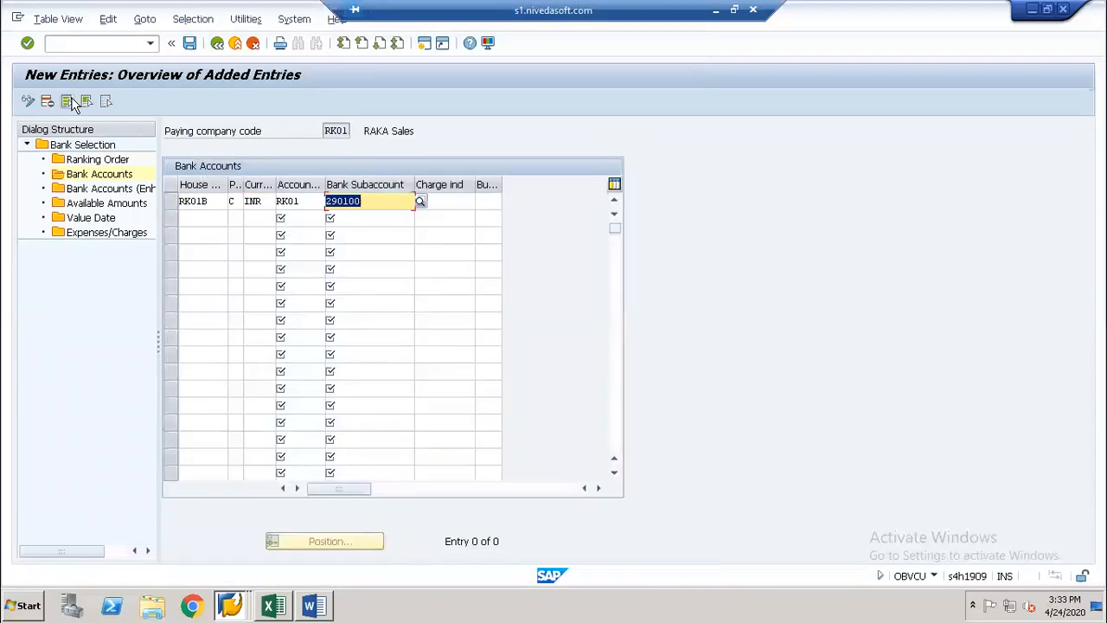
{"action": "key", "text": "Tab"}
{"action": "key", "text": "Return"}
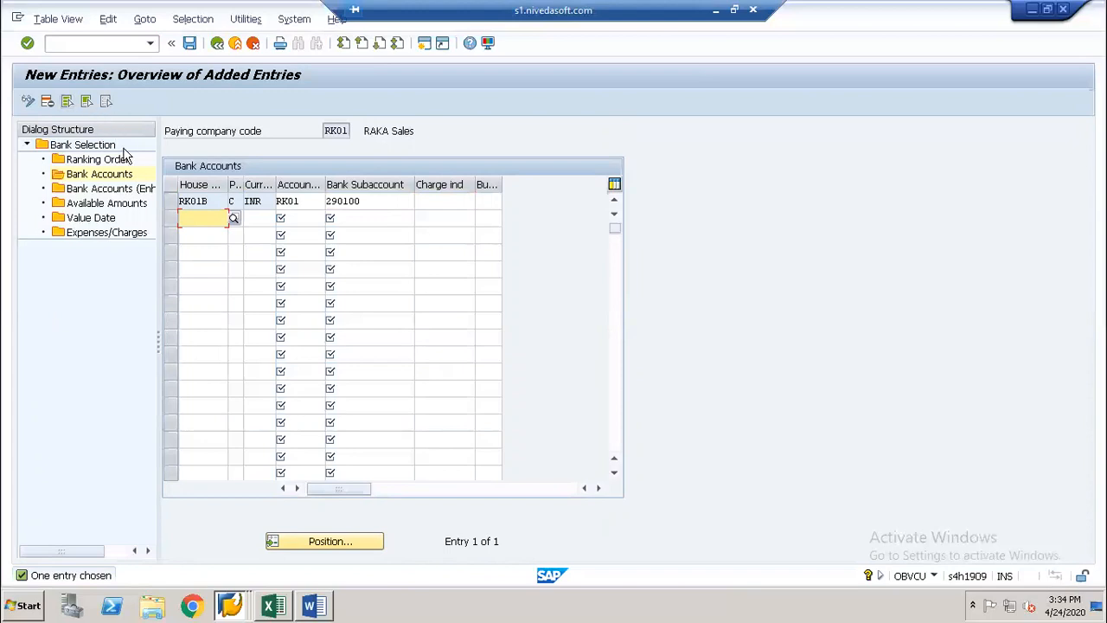
{"action": "left_click", "coordinate": [169, 201]}
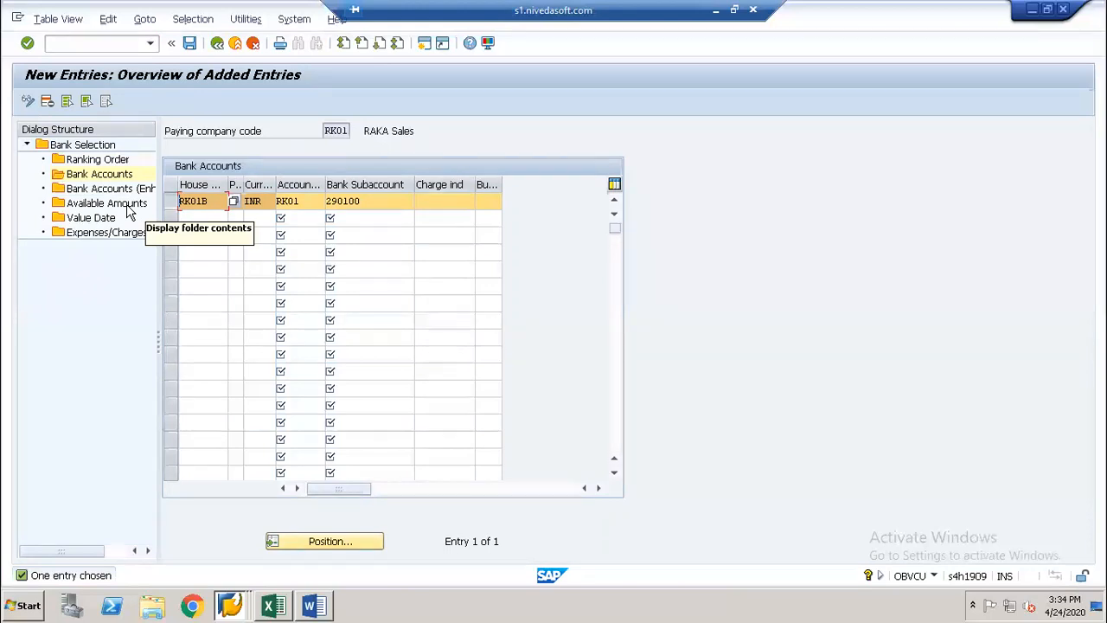
Step: Add an available amounts entry with house bank RK01B and account ID RK01
{"action": "double_click", "coordinate": [127, 207]}
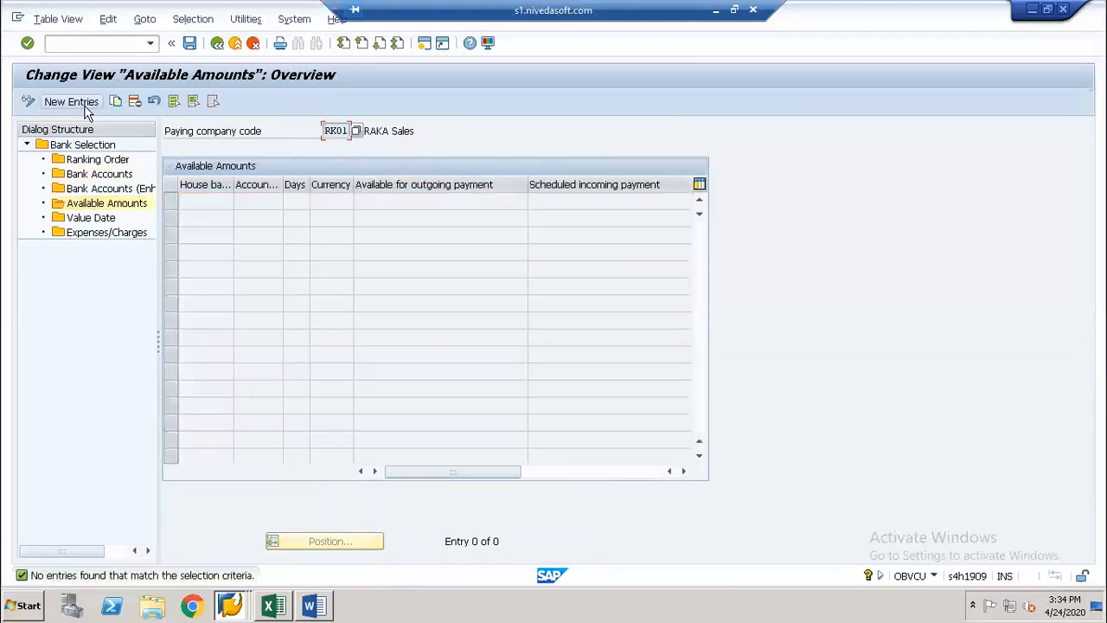
{"action": "left_click", "coordinate": [84, 106]}
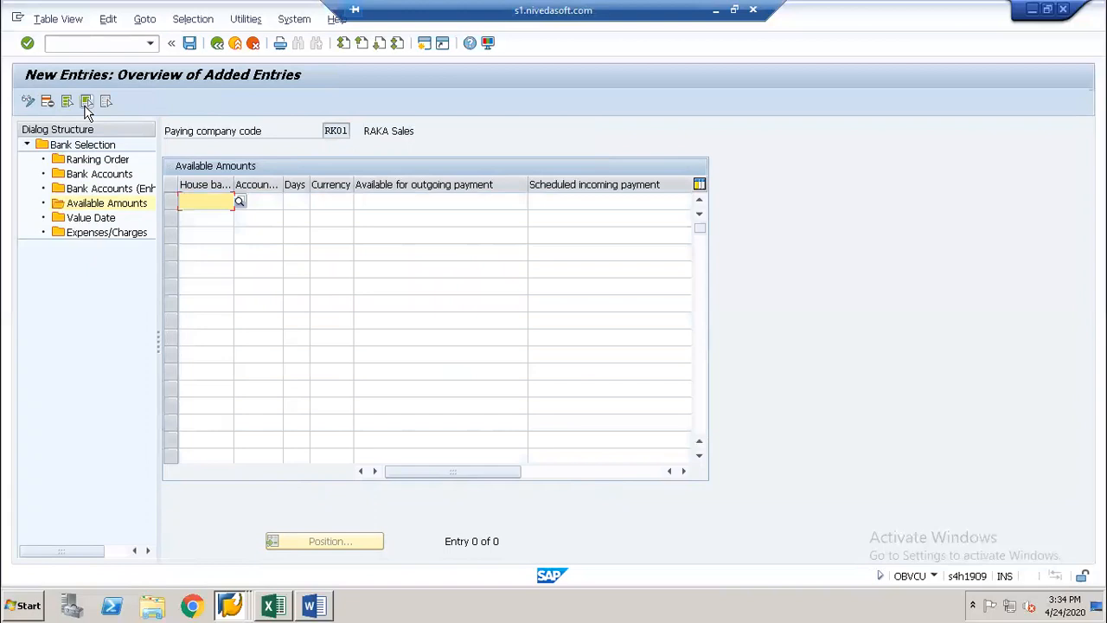
{"action": "key", "text": "F4"}
{"action": "key", "text": "Return"}
{"action": "key", "text": "Tab"}
{"action": "key", "text": "F4"}
{"action": "key", "text": "Return"}
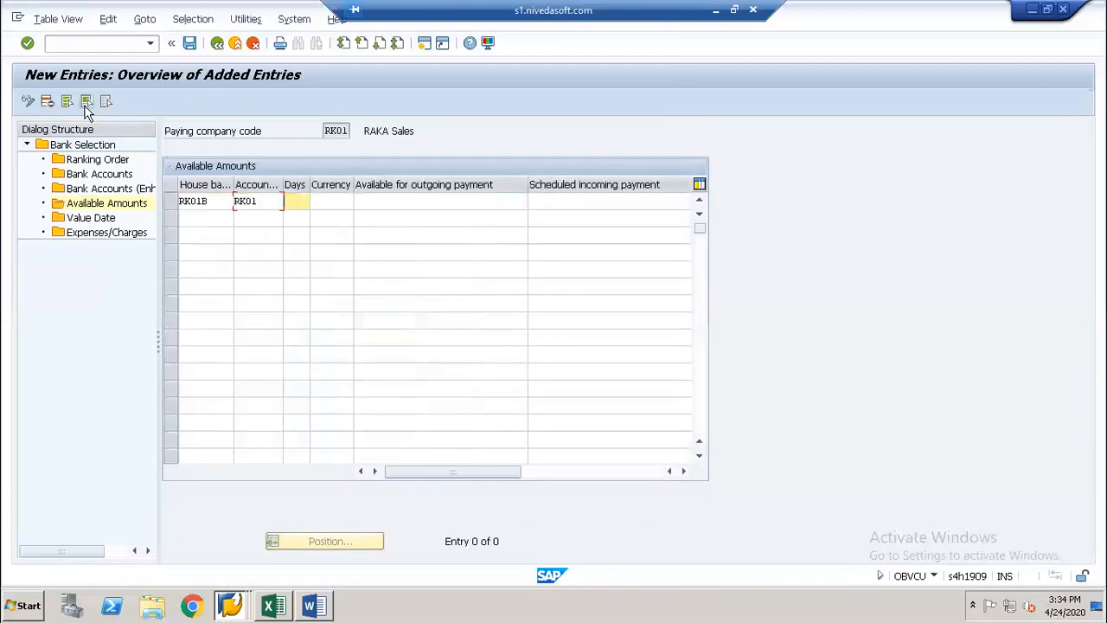
Step: Set the available amounts entry to 999 days and currency INR
{"action": "type", "text": "999"}
{"action": "key", "text": "Tab"}
{"action": "key", "text": "F4"}
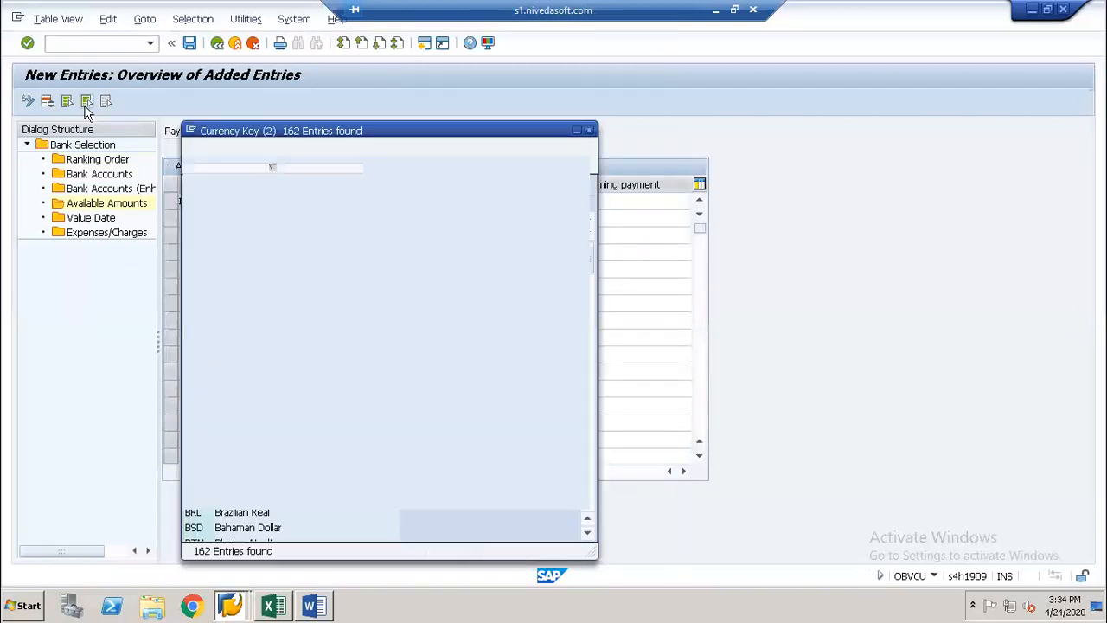
{"action": "key", "text": "Page_Down"}
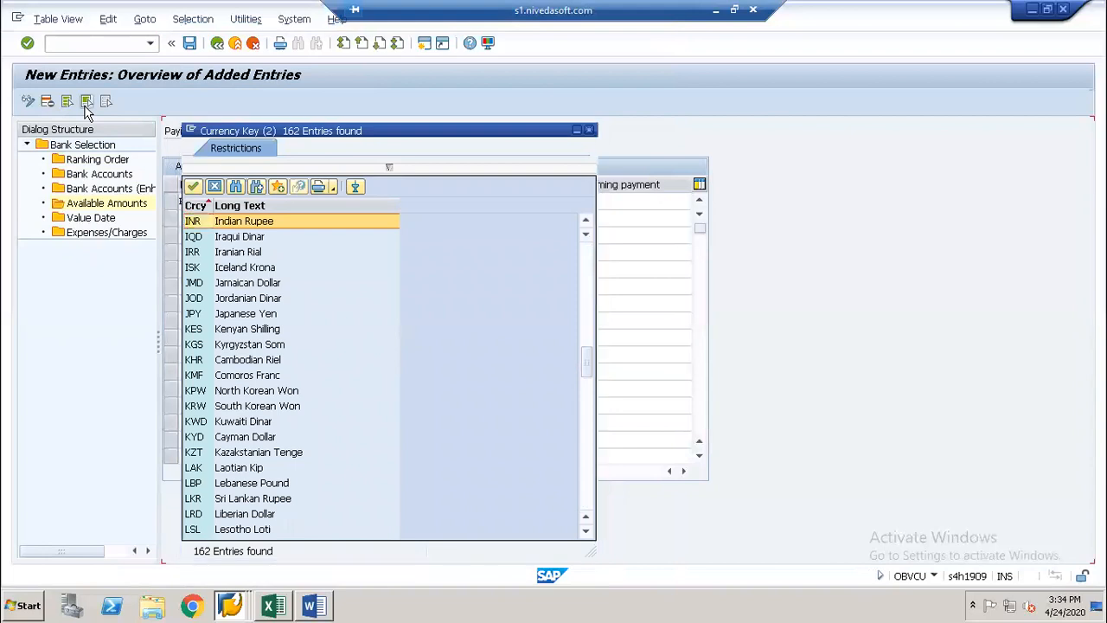
{"action": "key", "text": "Return"}
{"action": "key", "text": "Tab"}
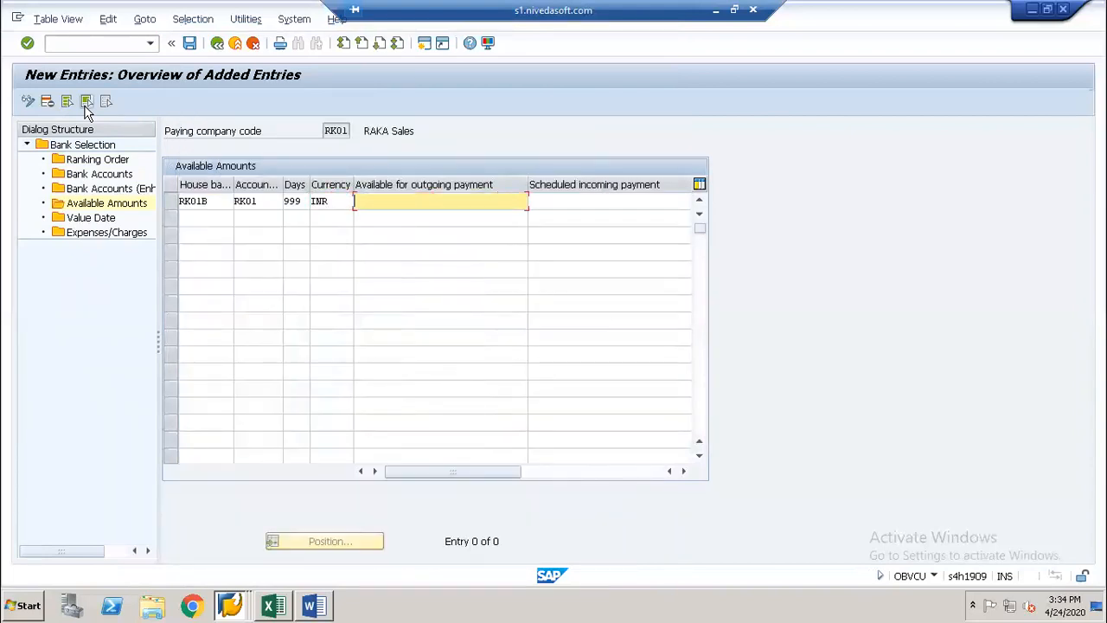
Step: Set the amount available for outgoing payment to 9,999,999,999 and the scheduled incoming payment to 99,999,999,999
{"action": "type", "text": "9"}
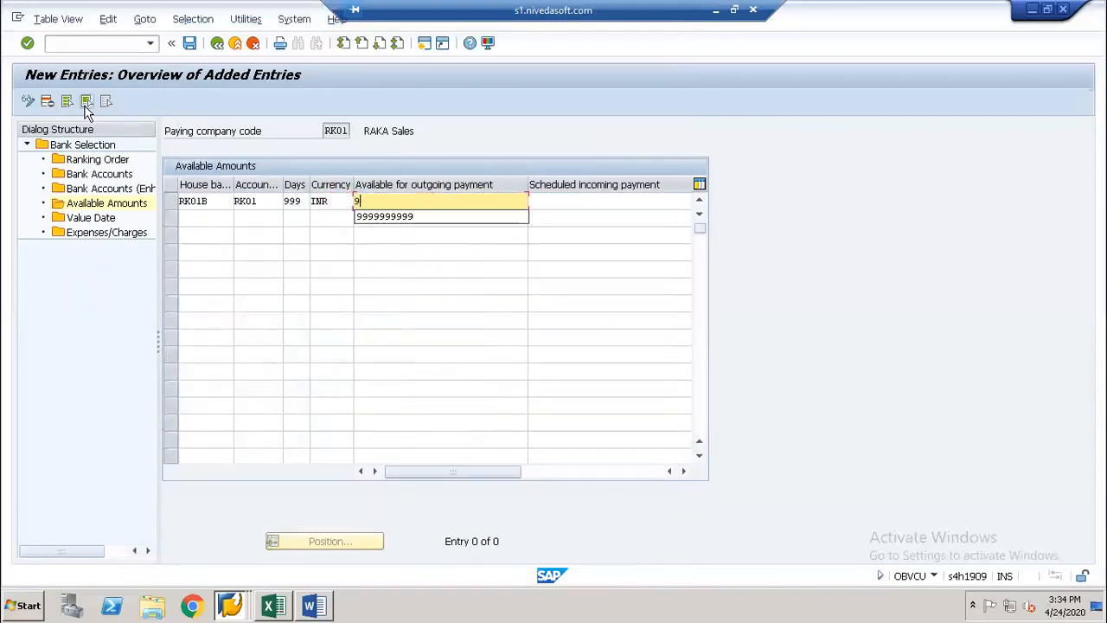
{"action": "key", "text": "Down"}
{"action": "key", "text": "Tab"}
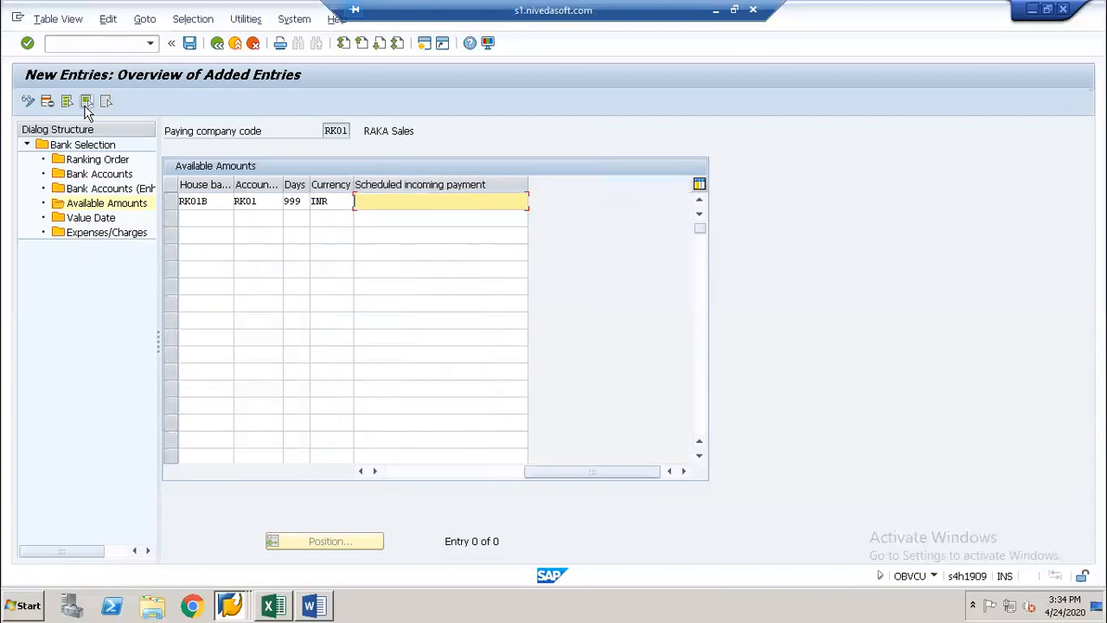
{"action": "type", "text": "9"}
{"action": "key", "text": "Down"}
{"action": "key", "text": "Return"}
{"action": "key", "text": "Return"}
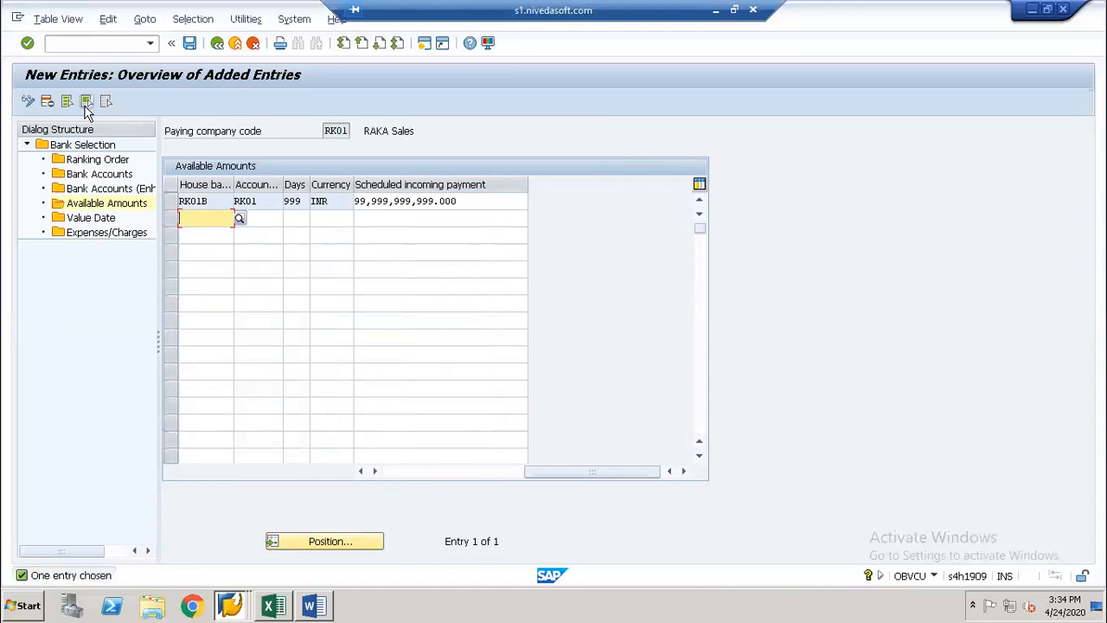
Step: Save the bank determination entries and return to the payment program customizing overview
{"action": "key", "text": "ctrl+s"}
{"action": "key", "text": "Return"}
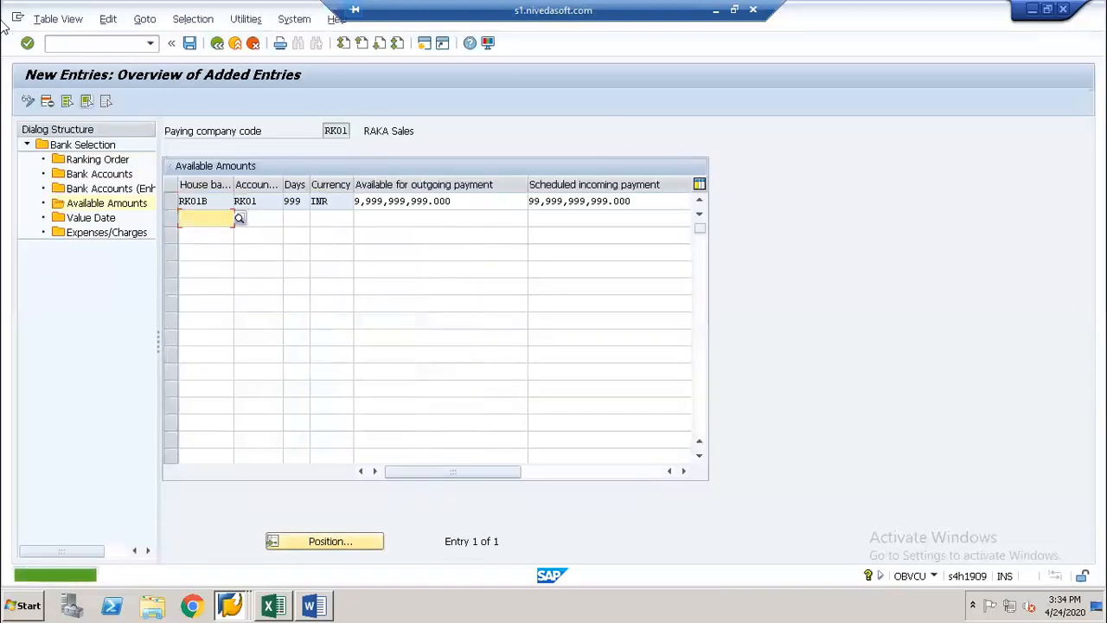
{"action": "left_click", "coordinate": [214, 49]}
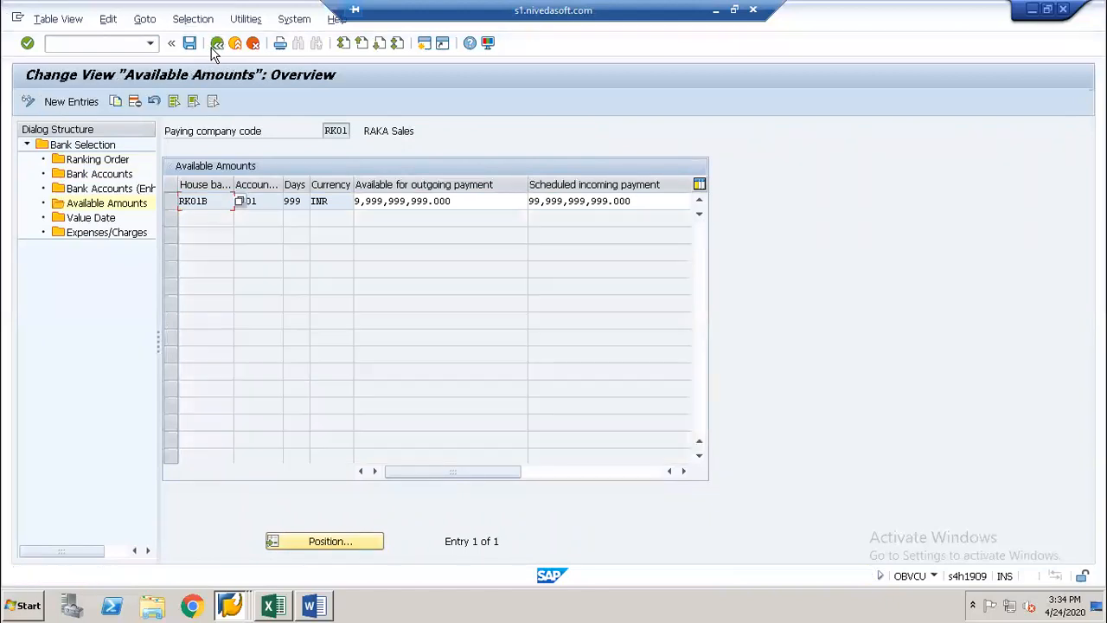
{"action": "left_click", "coordinate": [213, 49]}
{"action": "left_click", "coordinate": [213, 49]}
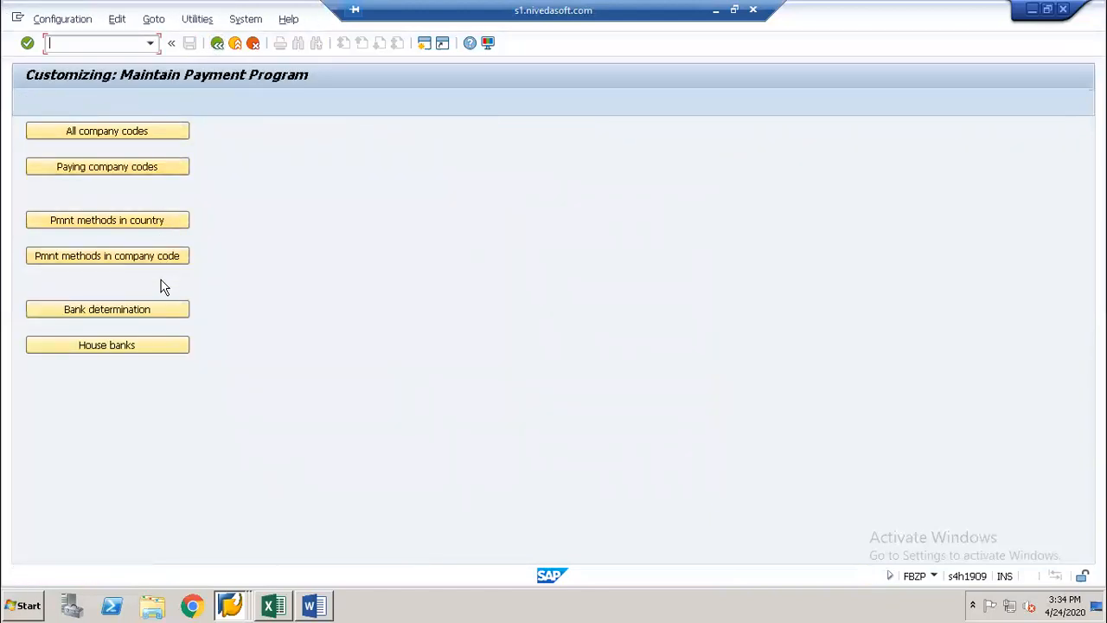
Step: Review the house bank of company code RK01 and the details of its bank account
{"action": "left_click", "coordinate": [159, 353]}
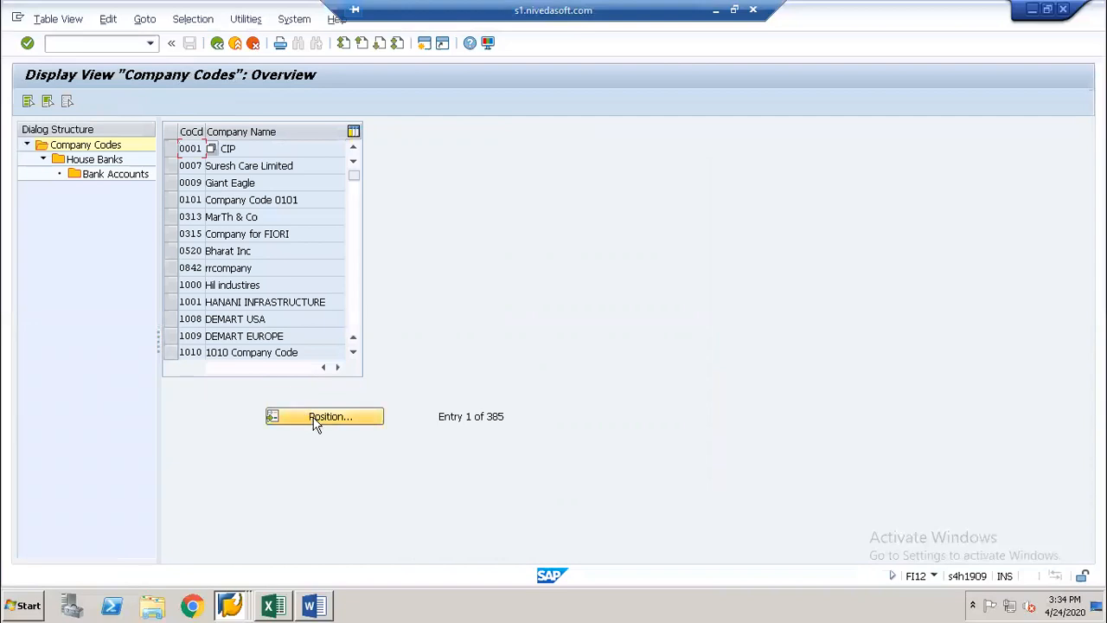
{"action": "left_click", "coordinate": [324, 416]}
{"action": "type", "text": "rk01"}
{"action": "key", "text": "Return"}
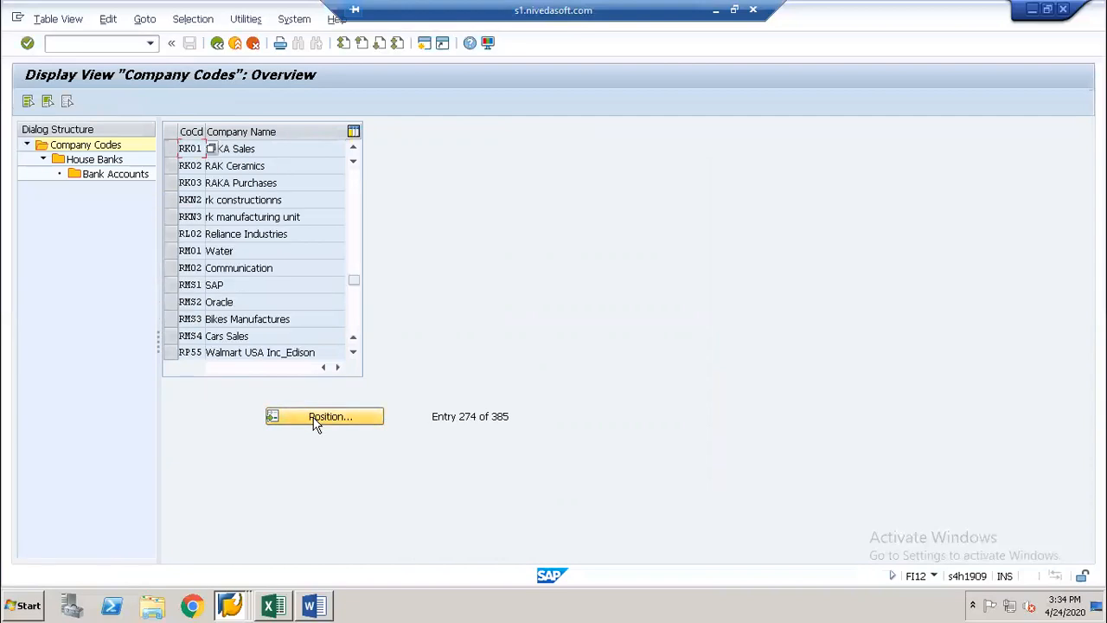
{"action": "left_click", "coordinate": [171, 148]}
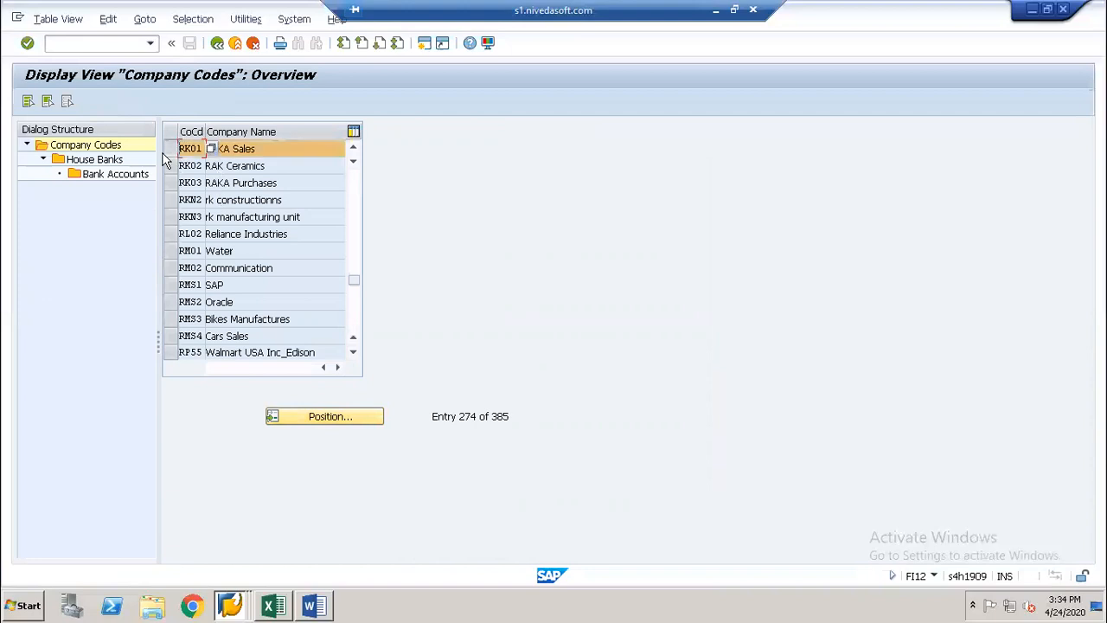
{"action": "double_click", "coordinate": [115, 163]}
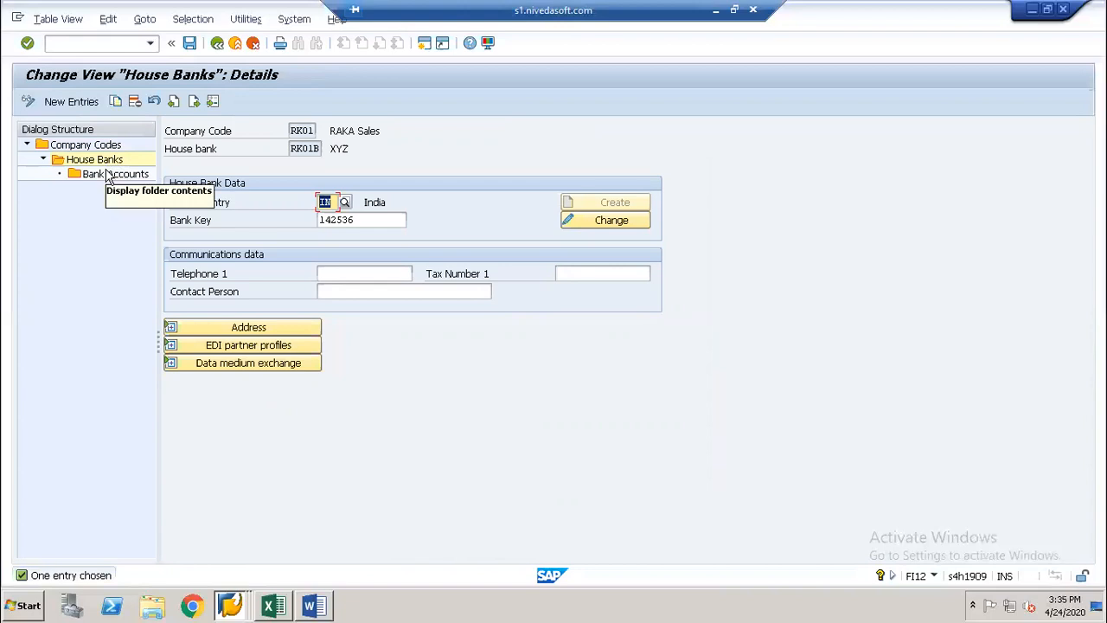
{"action": "double_click", "coordinate": [110, 175]}
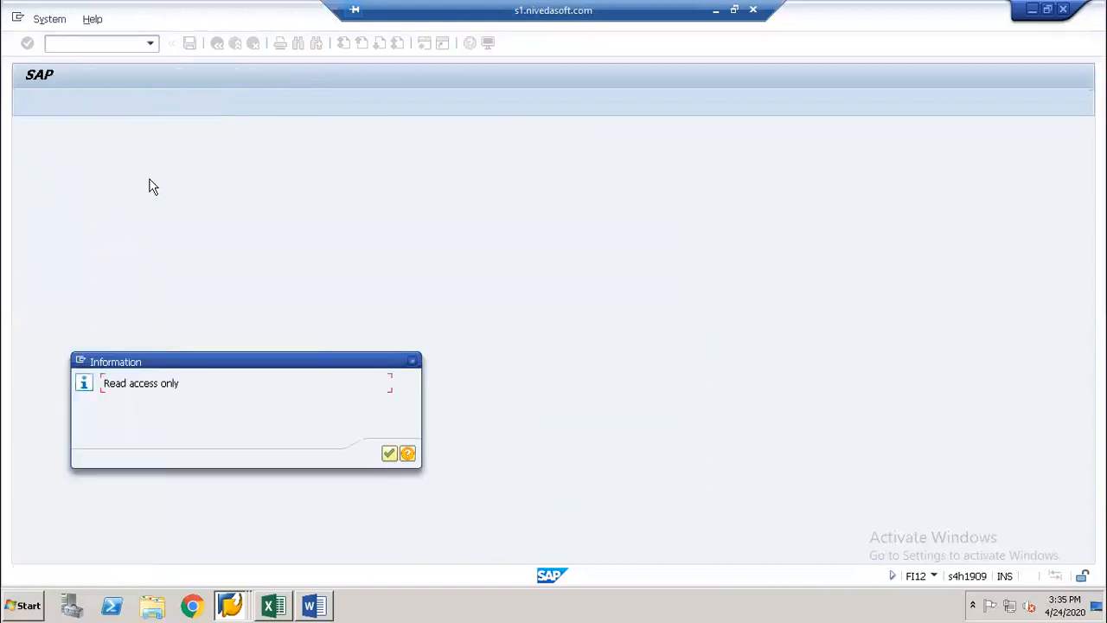
{"action": "key", "text": "Return"}
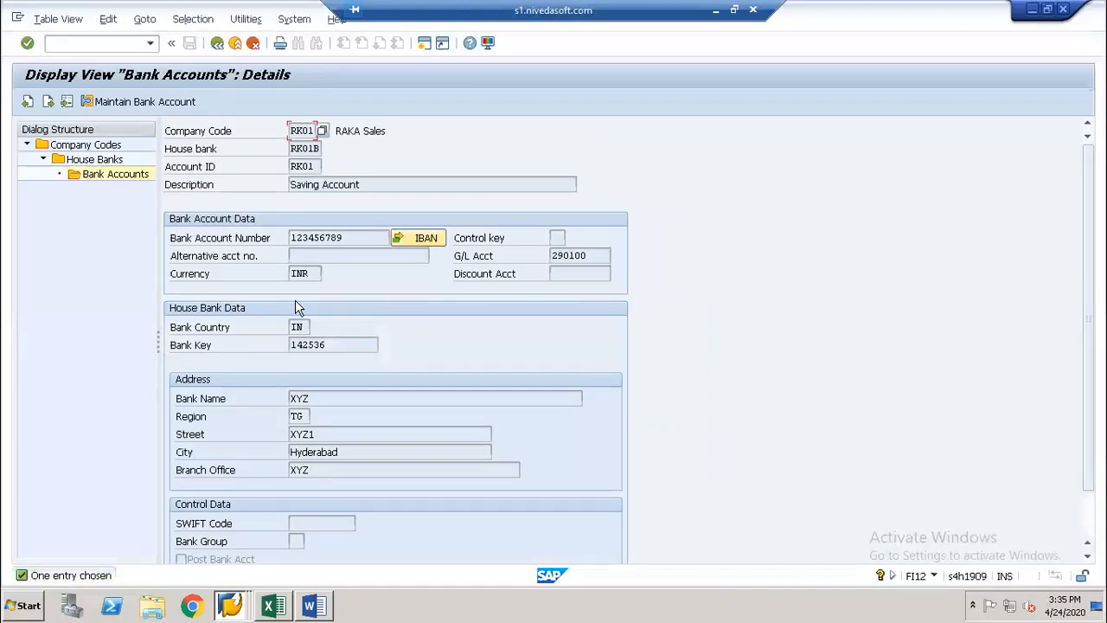
Step: Leave the house bank views and start the vendor invoice transaction FB60
{"action": "left_click", "coordinate": [217, 44]}
{"action": "left_click", "coordinate": [220, 45]}
{"action": "left_click", "coordinate": [219, 45]}
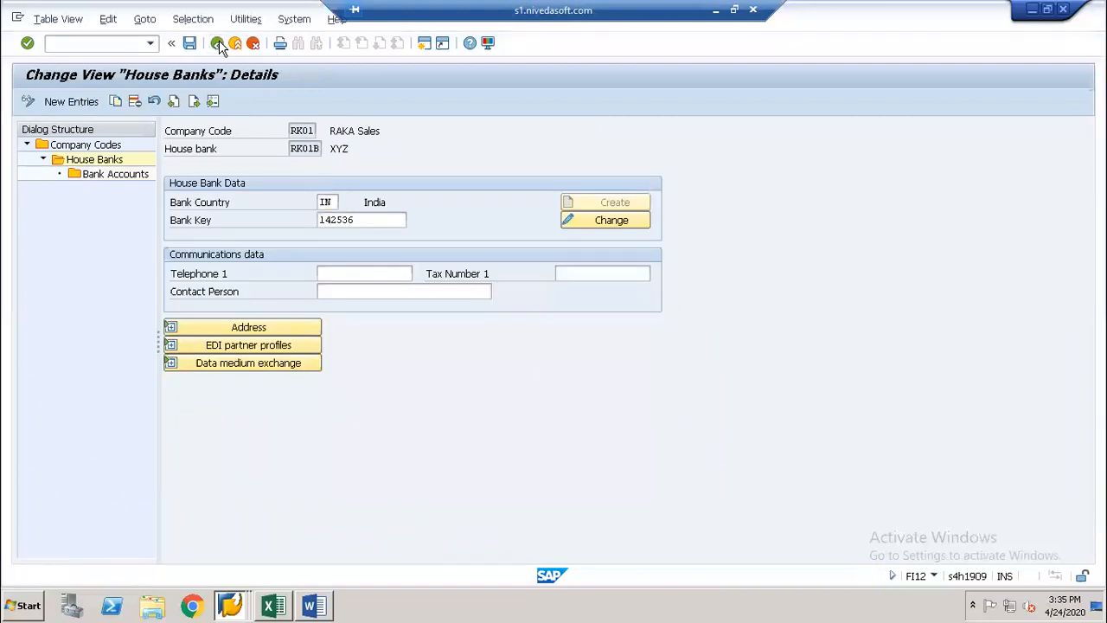
{"action": "left_click", "coordinate": [220, 45]}
{"action": "left_click", "coordinate": [220, 45]}
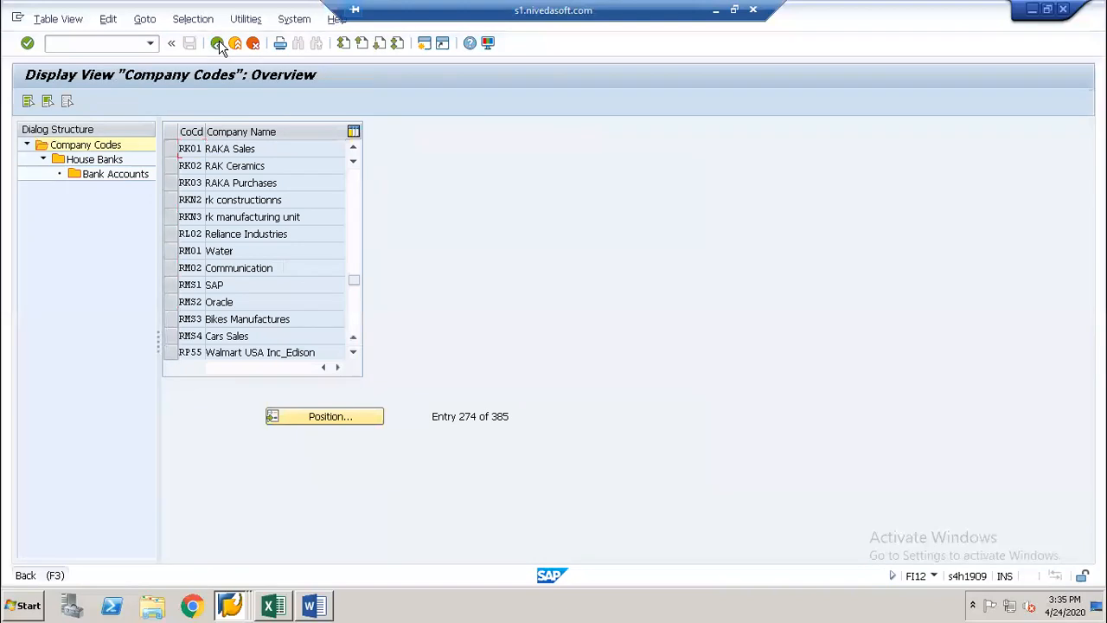
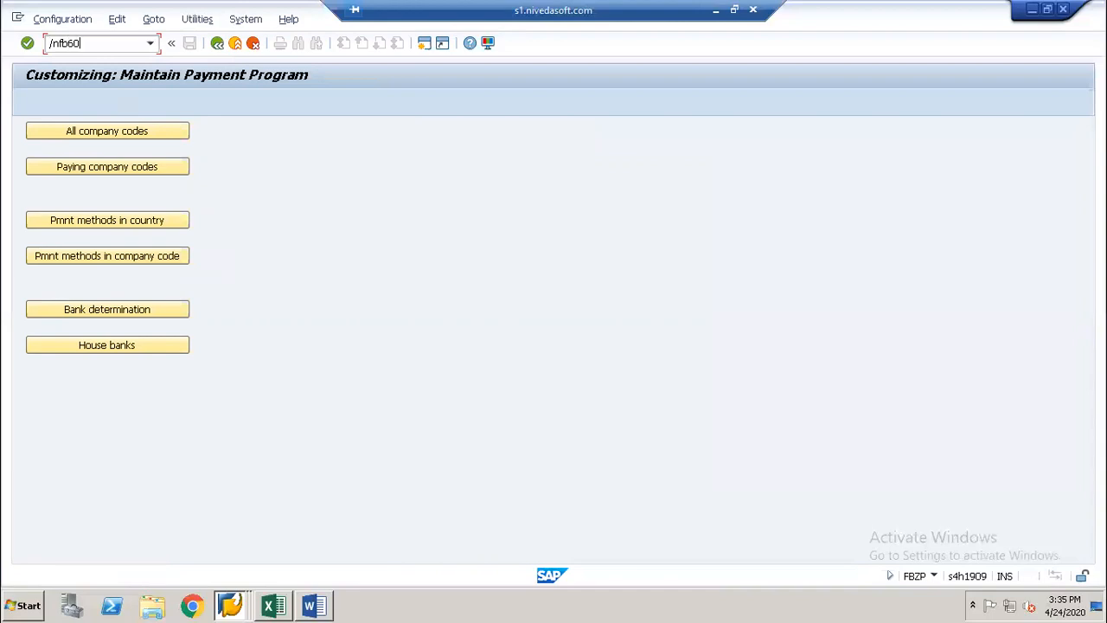
{"action": "key", "text": "Return"}
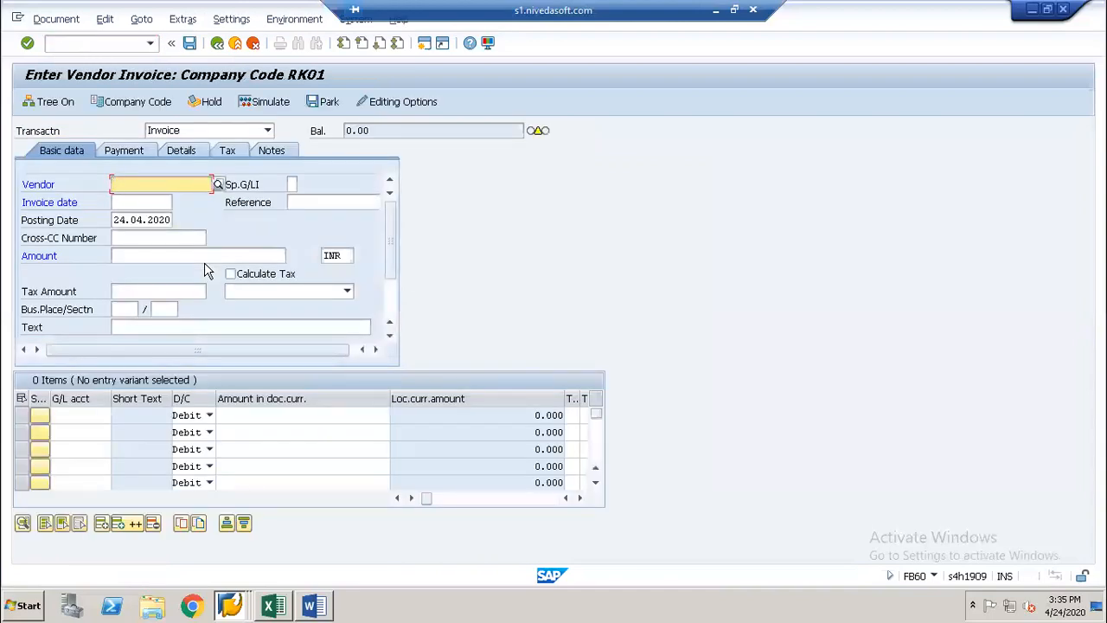
Step: Fill in the invoice header with the RK01 vendor, invoice date 24.04.2020 and an amount of 6000 INR
{"action": "scroll", "coordinate": [144, 298], "scroll_direction": "down", "scroll_amount": 3}
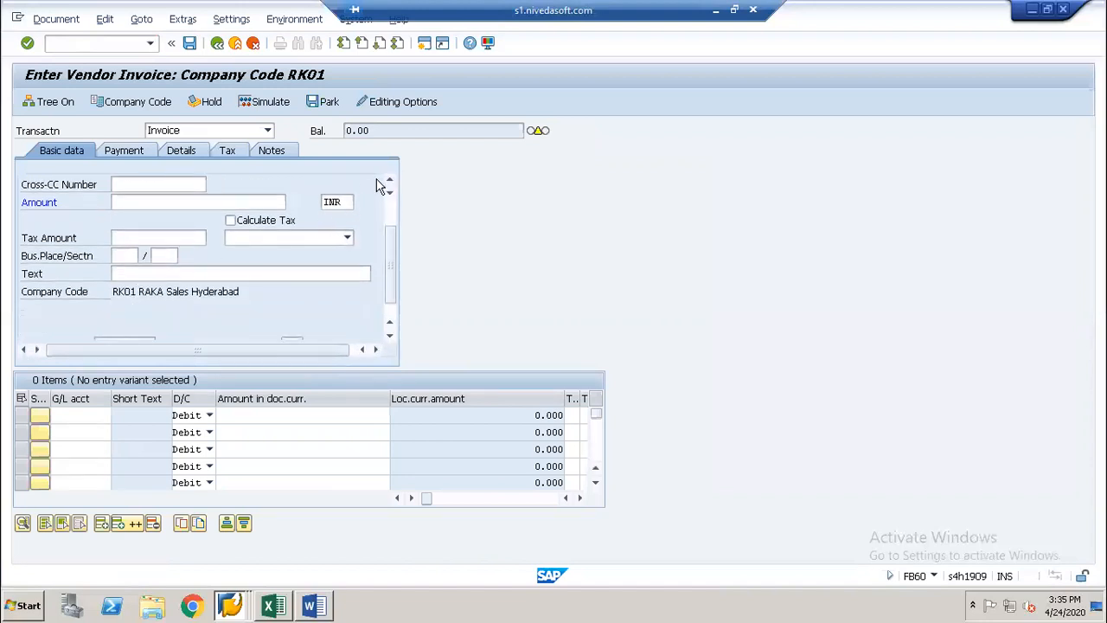
{"action": "scroll", "coordinate": [389, 184], "scroll_direction": "up", "scroll_amount": 3}
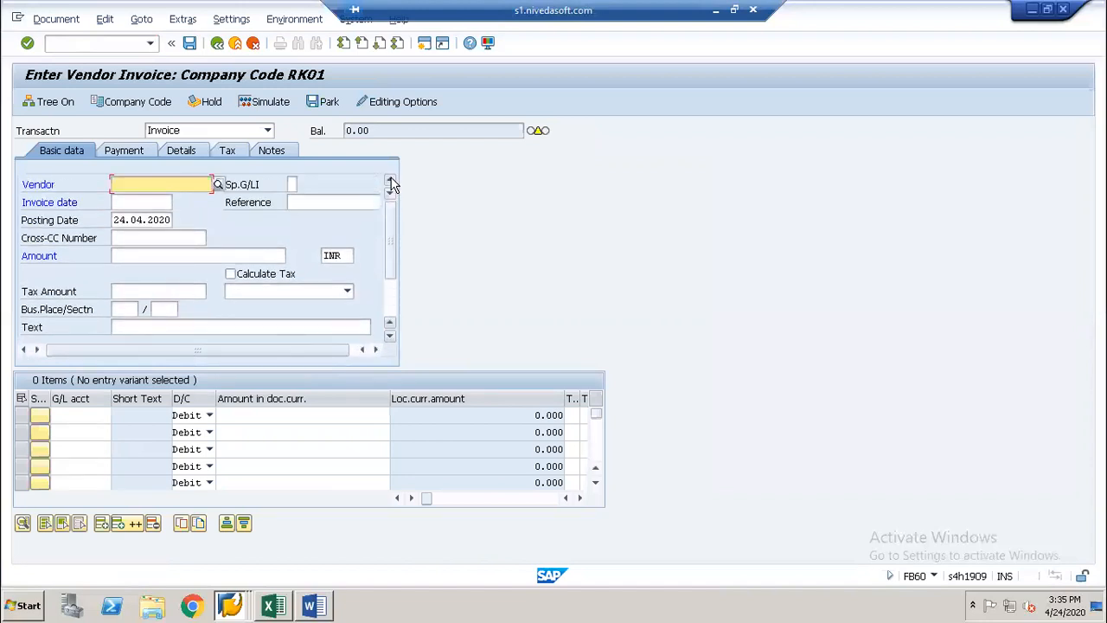
{"action": "key", "text": "F4"}
{"action": "key", "text": "Return"}
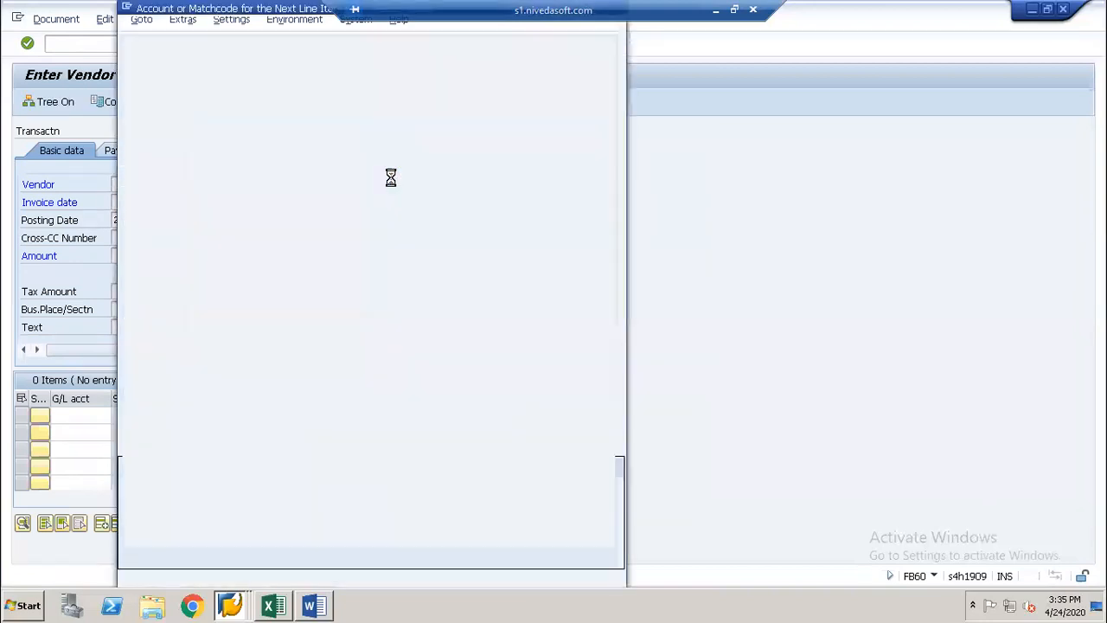
{"action": "key", "text": "Return"}
{"action": "key", "text": "F4"}
{"action": "key", "text": "Return"}
{"action": "key", "text": "Tab"}
{"action": "key", "text": "Tab"}
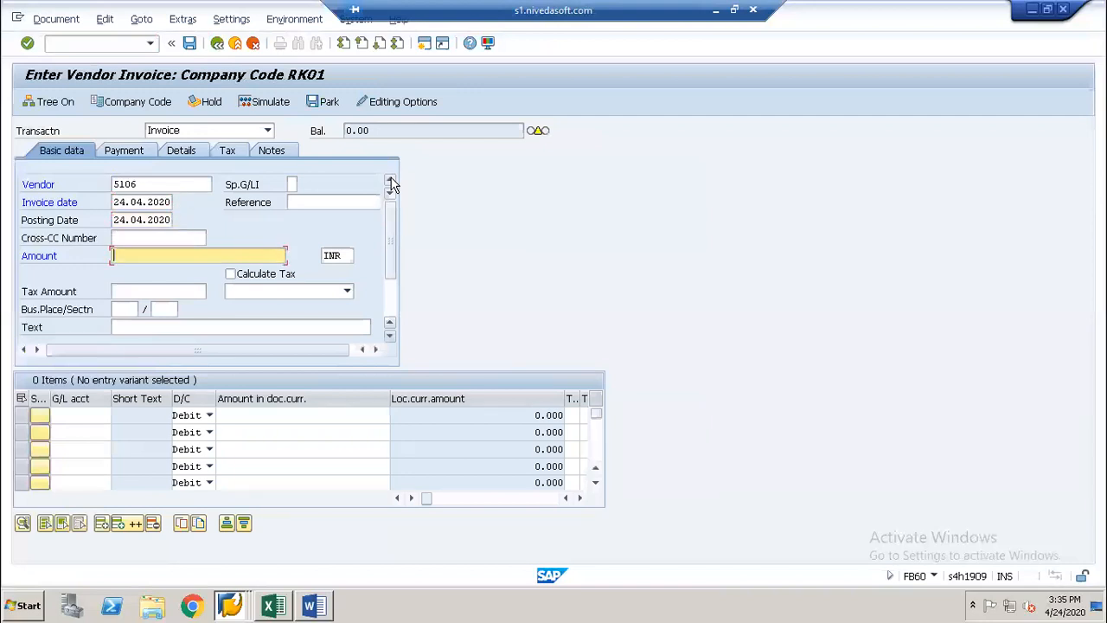
{"action": "type", "text": "6000"}
{"action": "key", "text": "Tab"}
{"action": "key", "text": "Tab"}
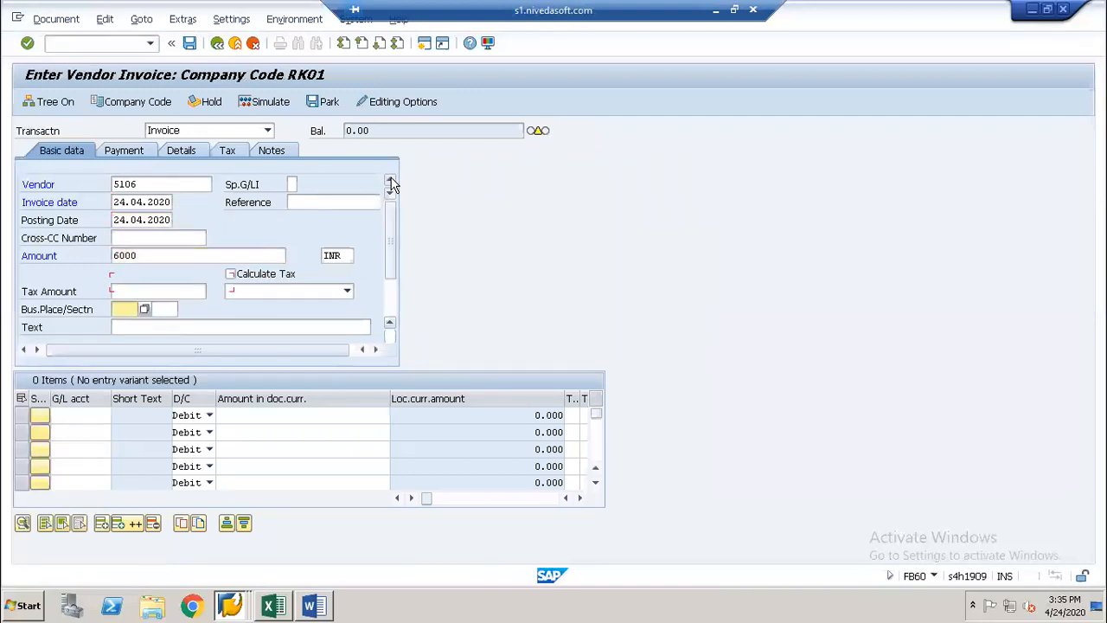
Step: Enter the first line item with the Rent A/C general ledger account and a debit amount of 6,000
{"action": "key", "text": "Tab"}
{"action": "key", "text": "Tab"}
{"action": "key", "text": "Tab"}
{"action": "key", "text": "Tab"}
{"action": "key", "text": "Tab"}
{"action": "key", "text": "F4"}
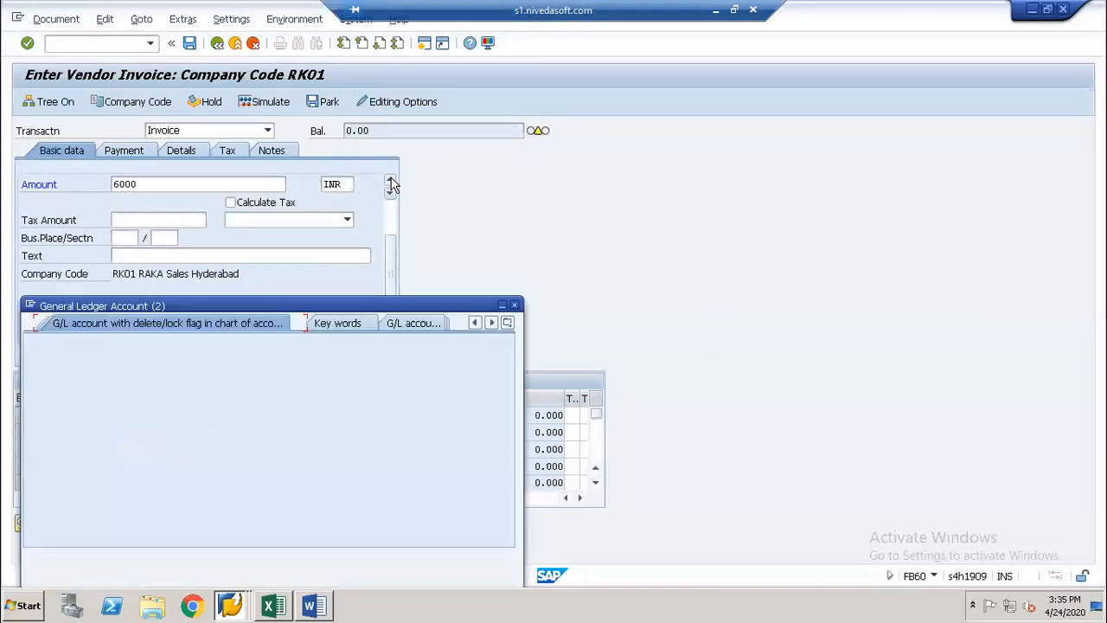
{"action": "key", "text": "Return"}
{"action": "key", "text": "Down"}
{"action": "key", "text": "Down"}
{"action": "key", "text": "Down"}
{"action": "key", "text": "Down"}
{"action": "key", "text": "Down"}
{"action": "key", "text": "Down"}
{"action": "key", "text": "Down"}
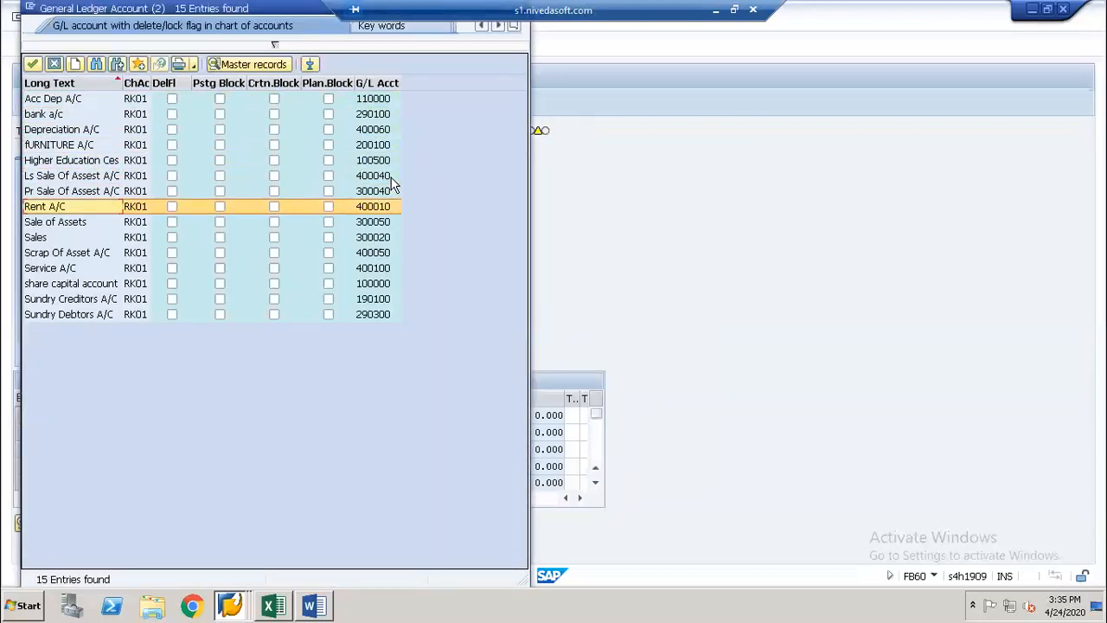
{"action": "key", "text": "Return"}
{"action": "key", "text": "Tab"}
{"action": "key", "text": "Tab"}
{"action": "type", "text": "60"}
{"action": "key", "text": "Return"}
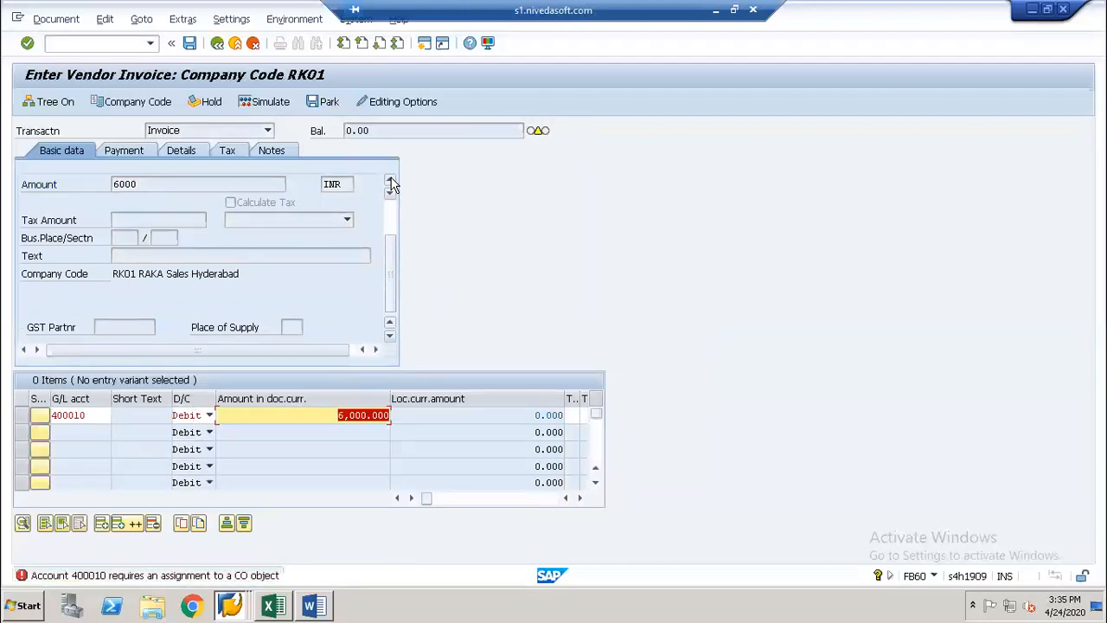
Step: Try to use the Service A/C general ledger account for the first line item instead
{"action": "key", "text": "shift+Tab"}
{"action": "key", "text": "shift+Tab"}
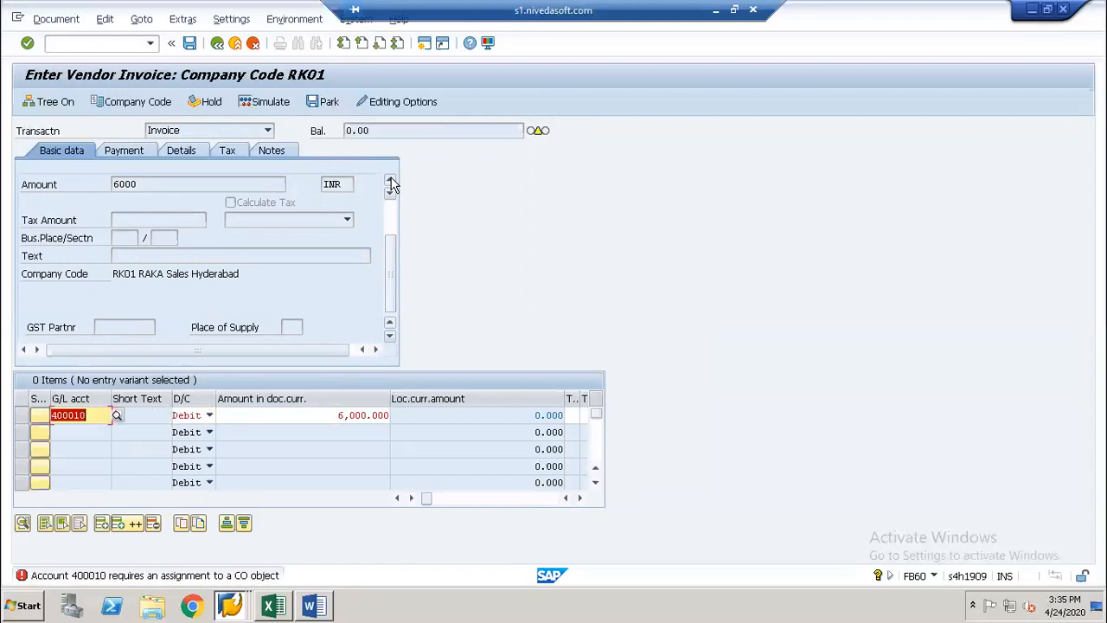
{"action": "key", "text": "F4"}
{"action": "key", "text": "Return"}
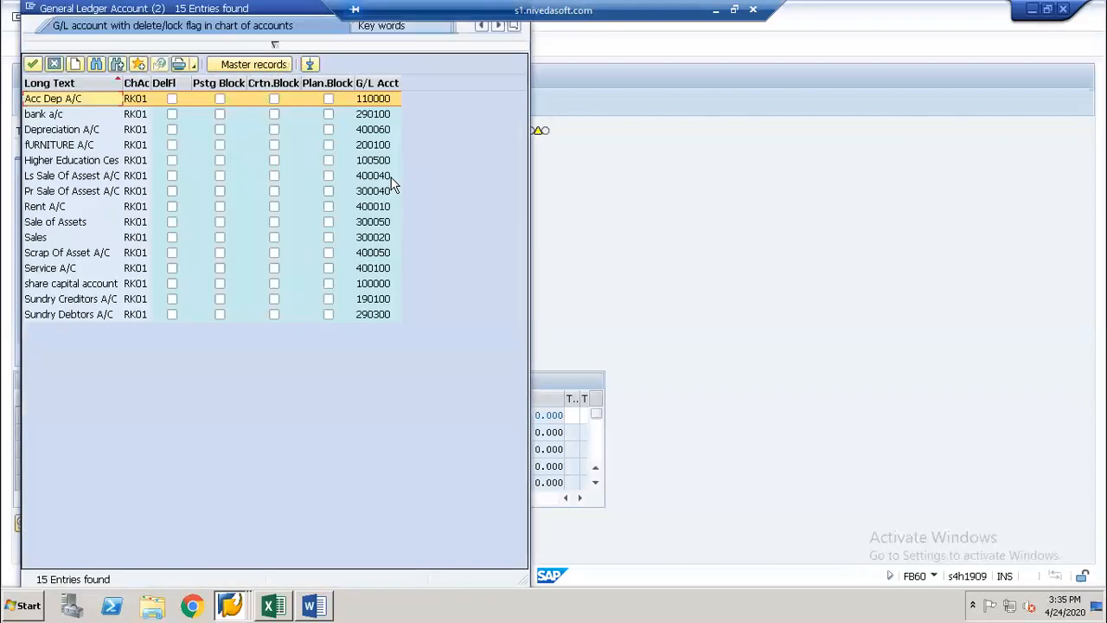
{"action": "key", "text": "Down"}
{"action": "key", "text": "Down"}
{"action": "key", "text": "Down"}
{"action": "key", "text": "Down"}
{"action": "key", "text": "Down"}
{"action": "key", "text": "Down"}
{"action": "key", "text": "Down"}
{"action": "key", "text": "Down"}
{"action": "key", "text": "Down"}
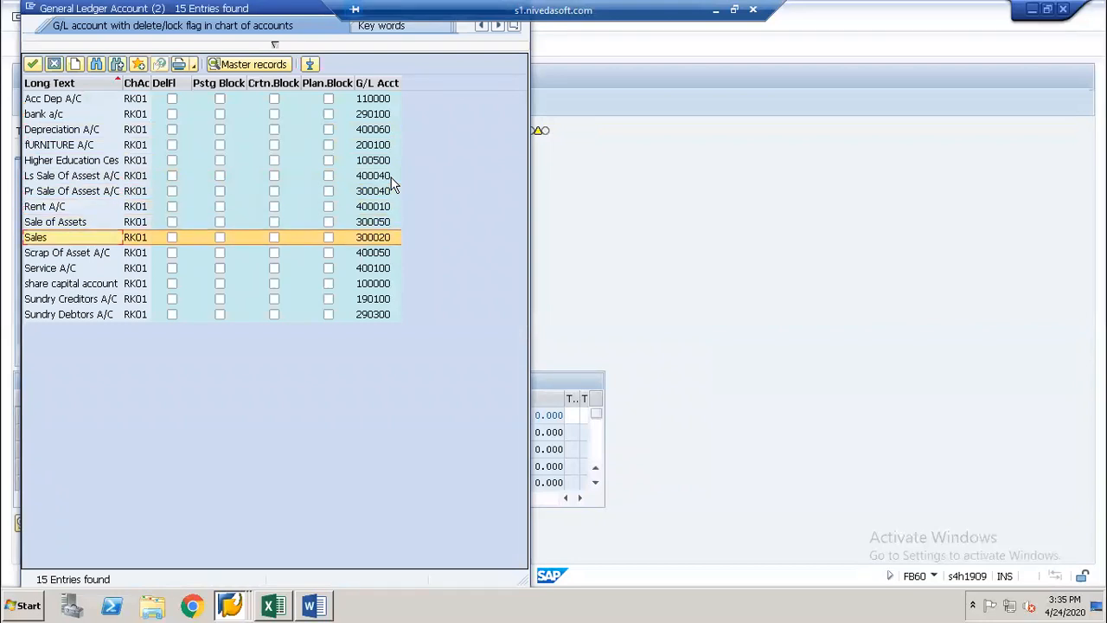
{"action": "key", "text": "Down"}
{"action": "key", "text": "Down"}
{"action": "key", "text": "Return"}
{"action": "key", "text": "Return"}
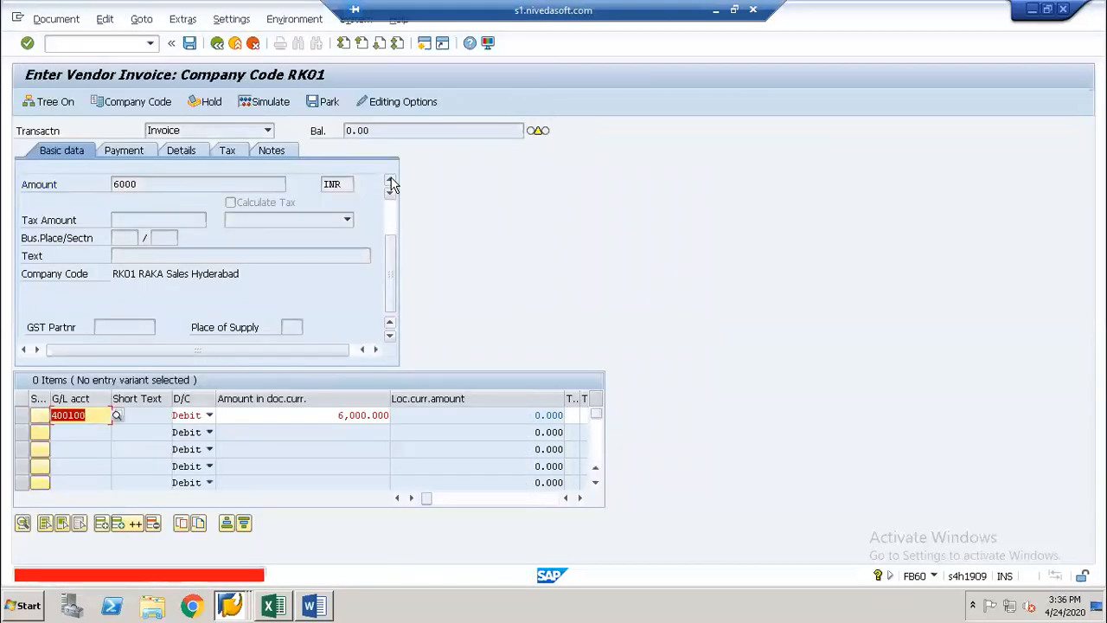
Step: Set the first line item's general ledger account to the Sales account
{"action": "key", "text": "F4"}
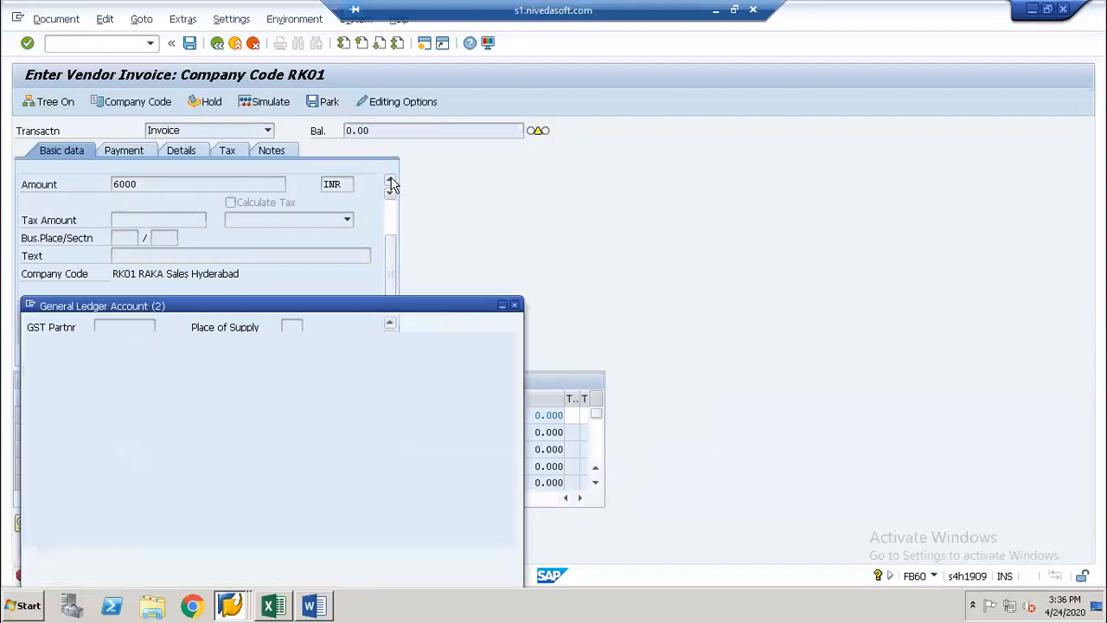
{"action": "key", "text": "Return"}
{"action": "key", "text": "Down"}
{"action": "key", "text": "Down"}
{"action": "key", "text": "Down"}
{"action": "key", "text": "Down"}
{"action": "key", "text": "Down"}
{"action": "key", "text": "Down"}
{"action": "key", "text": "Down"}
{"action": "key", "text": "Down"}
{"action": "key", "text": "Down"}
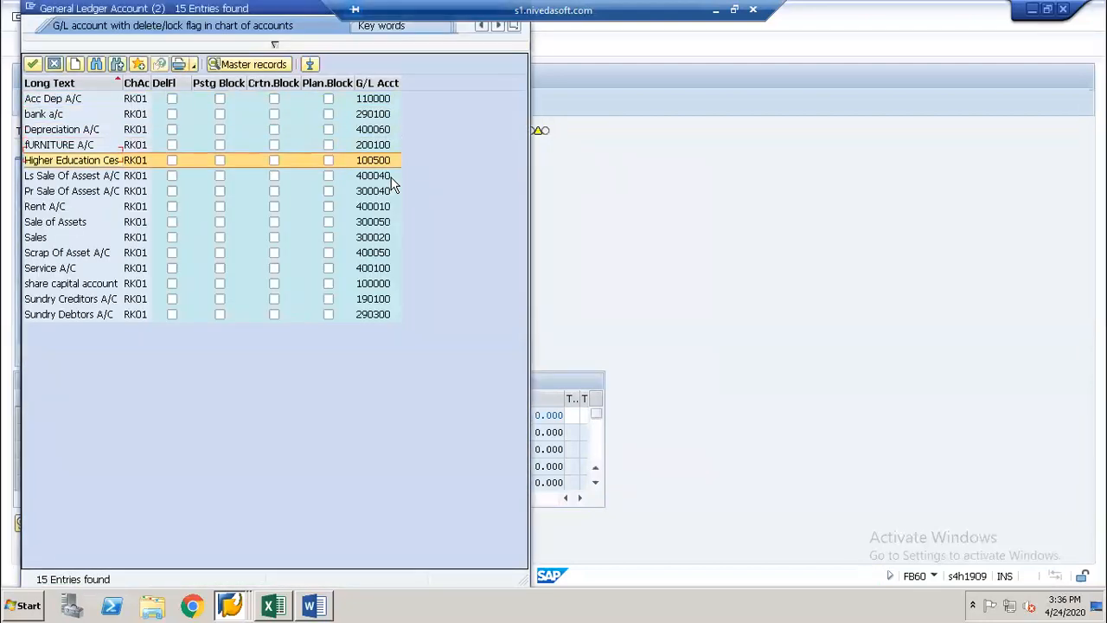
{"action": "key", "text": "Return"}
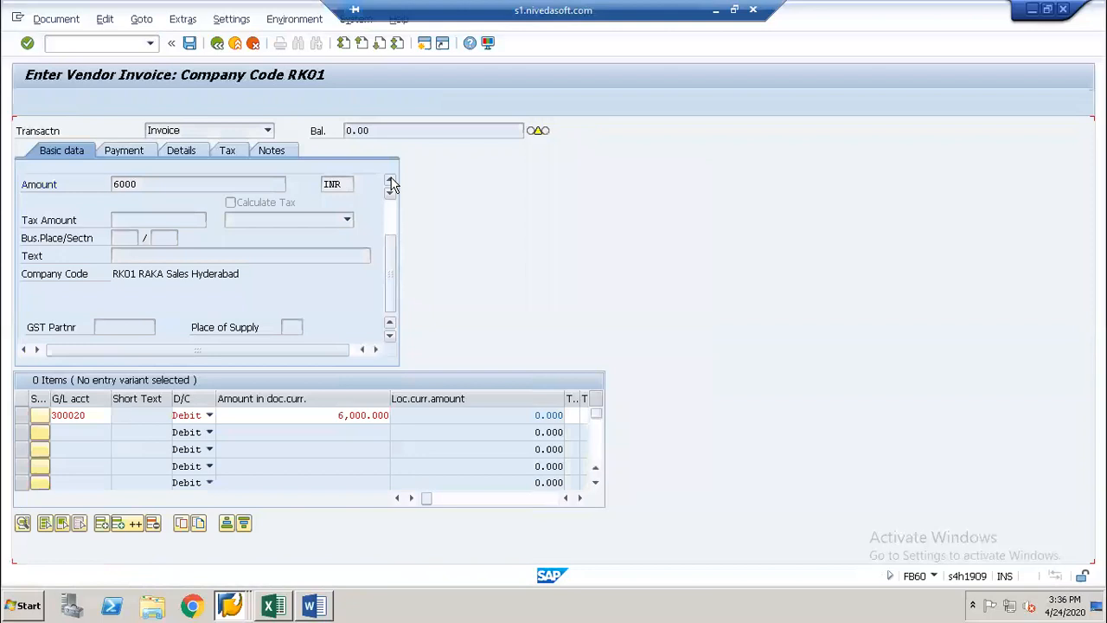
Step: Confirm the invoice entries and post the vendor invoice
{"action": "key", "text": "Return"}
{"action": "key", "text": "Return"}
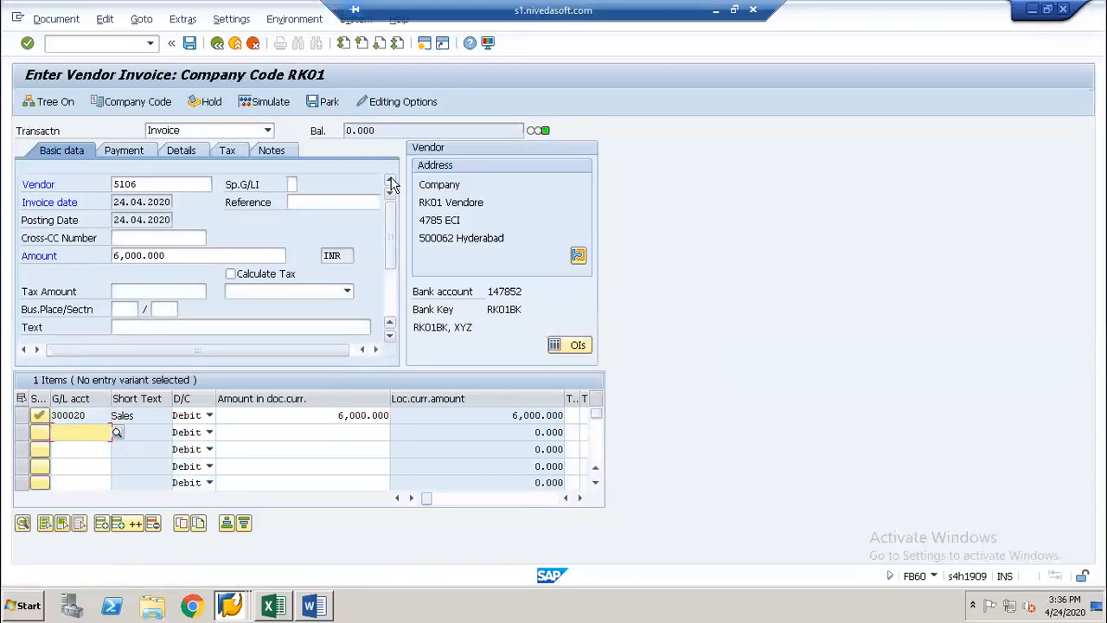
{"action": "key", "text": "Return"}
{"action": "key", "text": "ctrl+s"}
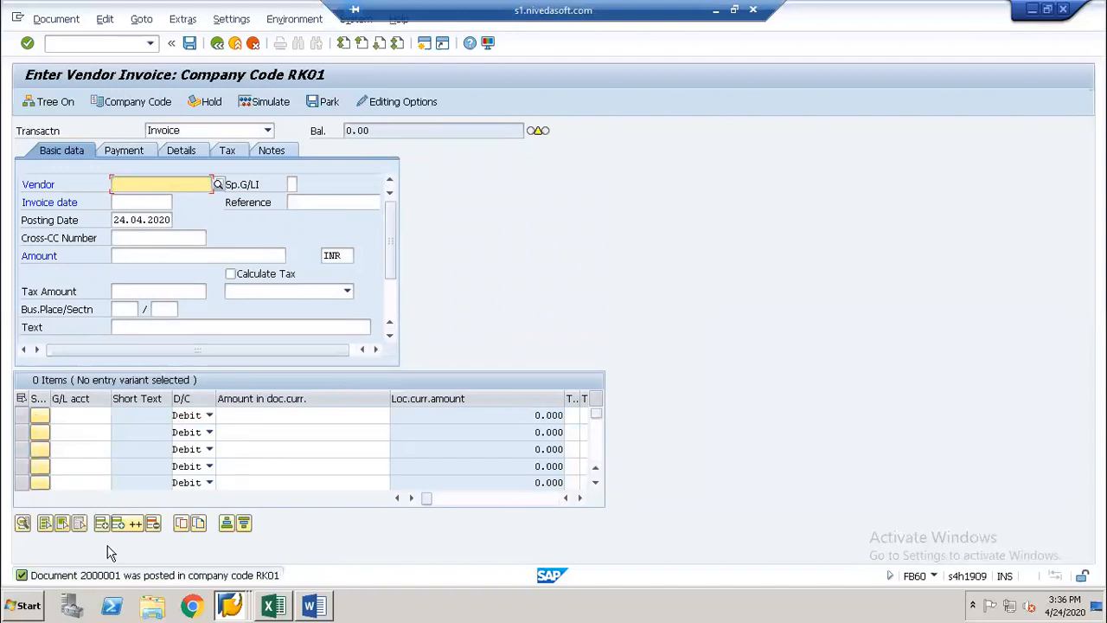
Step: Run transaction FBL1N to display the open items of the RK01 vendor in company code RK01
{"action": "left_click", "coordinate": [116, 48]}
{"action": "type", "text": "/nfbl1n"}
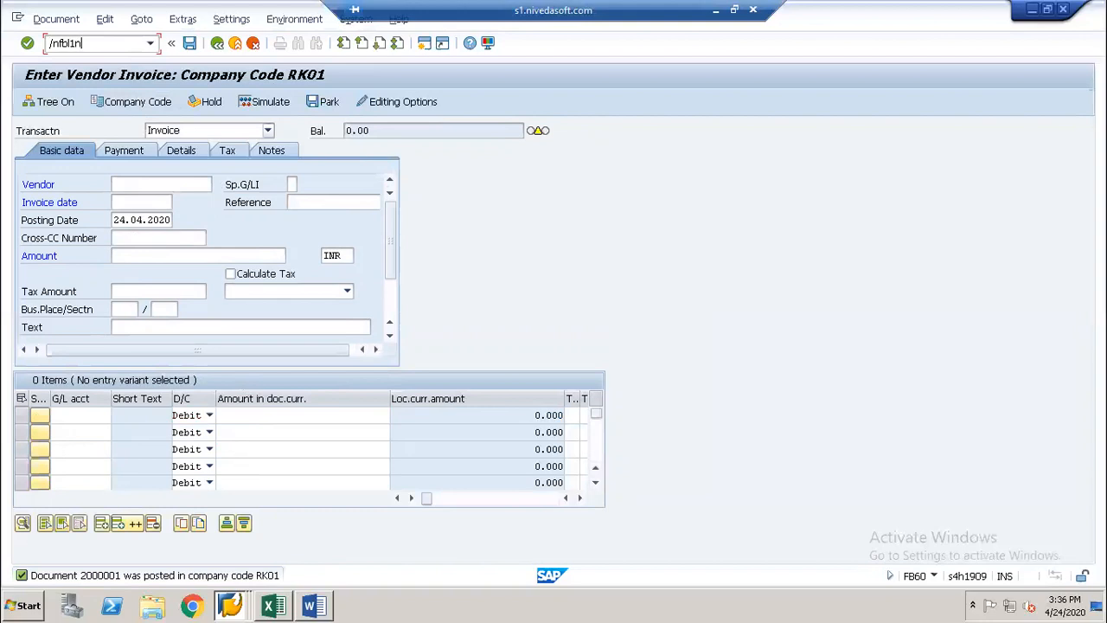
{"action": "key", "text": "Return"}
{"action": "key", "text": "BackSpace"}
{"action": "key", "text": "F4"}
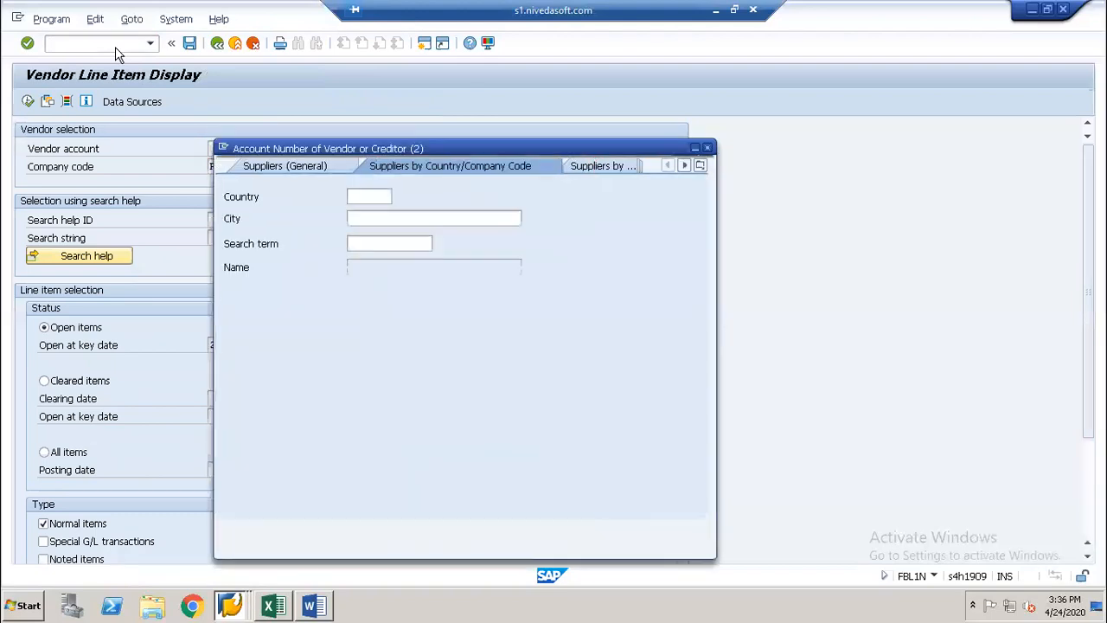
{"action": "key", "text": "Return"}
{"action": "key", "text": "Return"}
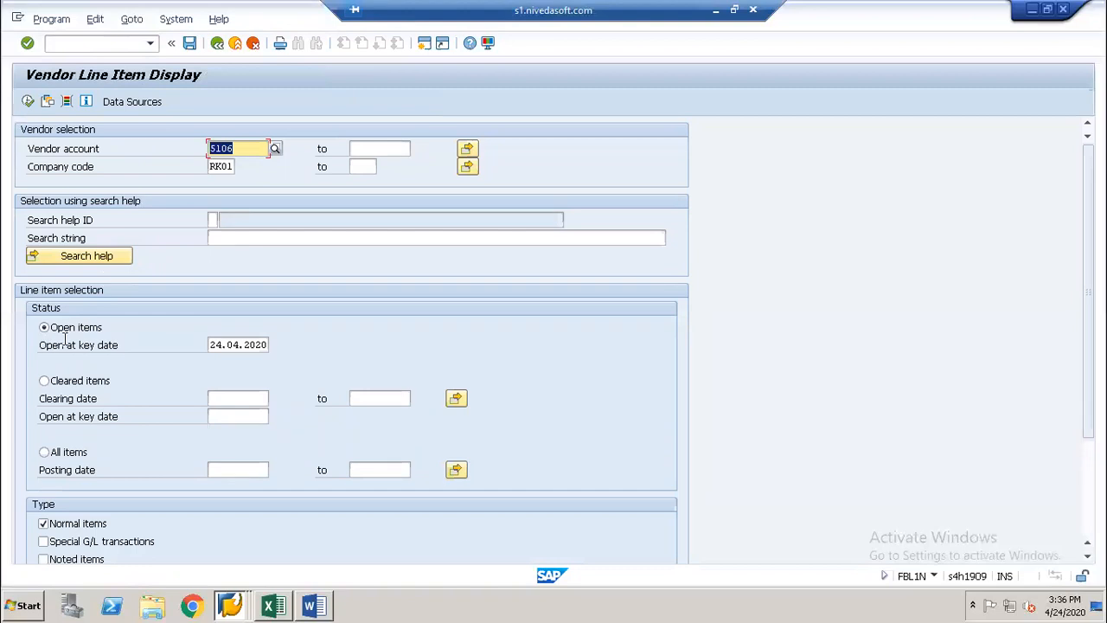
{"action": "left_click", "coordinate": [28, 101]}
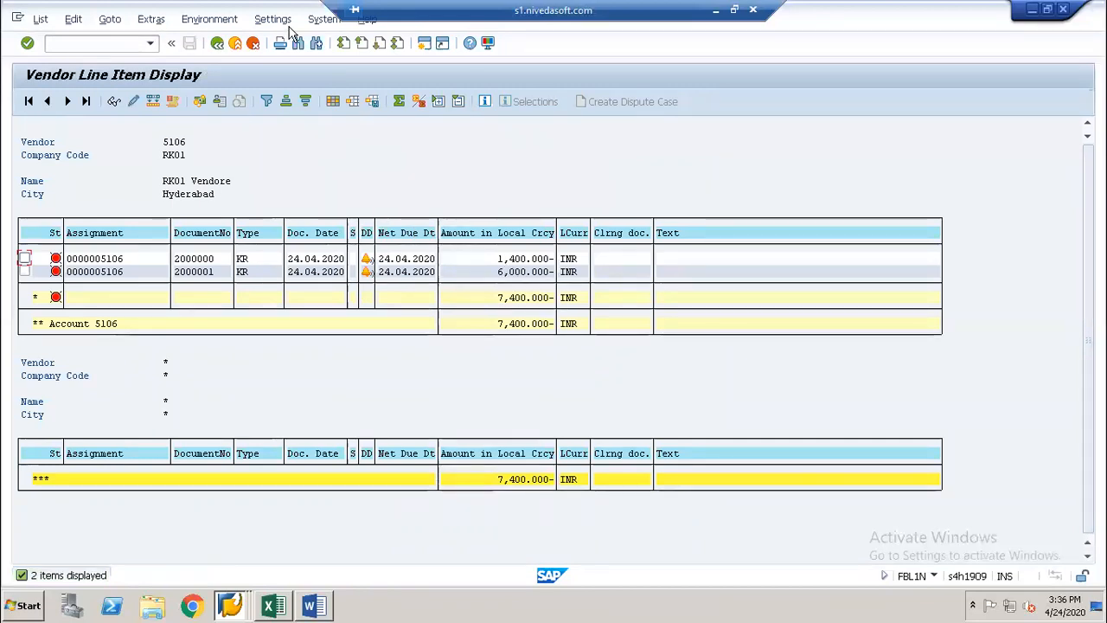
Step: Start the automatic payment transaction F110 and enter identification RK01A for run date 24.04.2020
{"action": "left_click", "coordinate": [105, 45]}
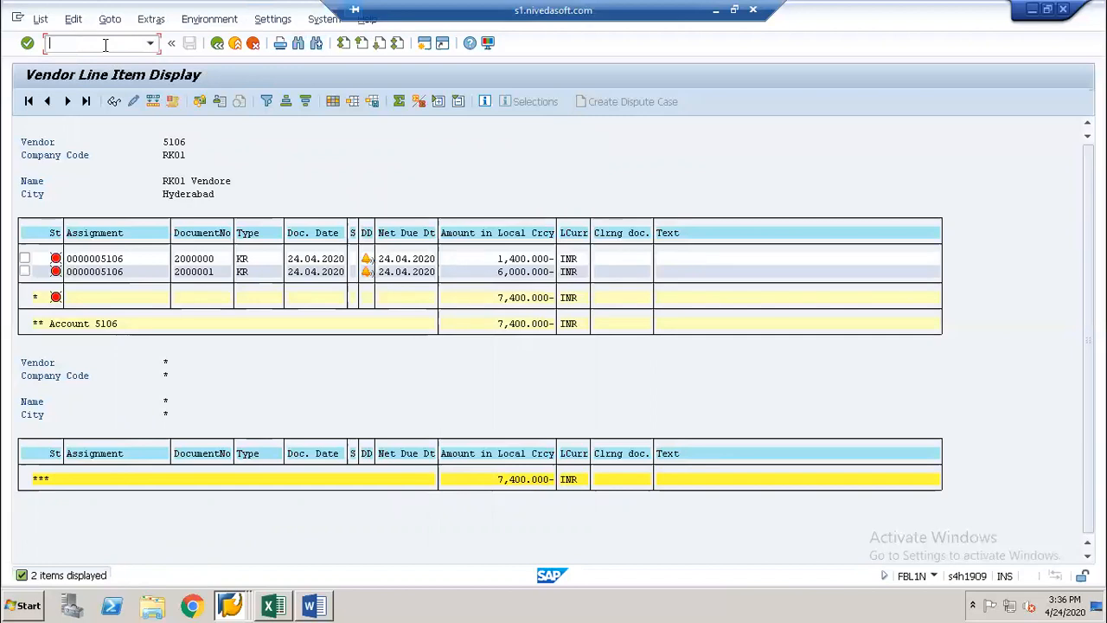
{"action": "type", "text": "/nf110"}
{"action": "key", "text": "Return"}
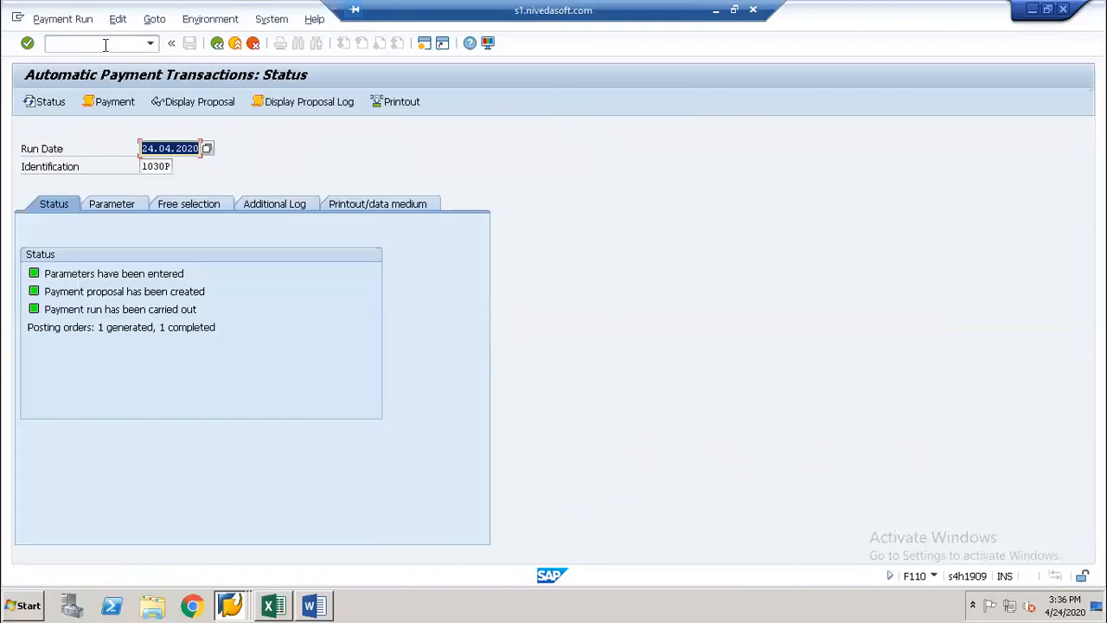
{"action": "key", "text": "Tab"}
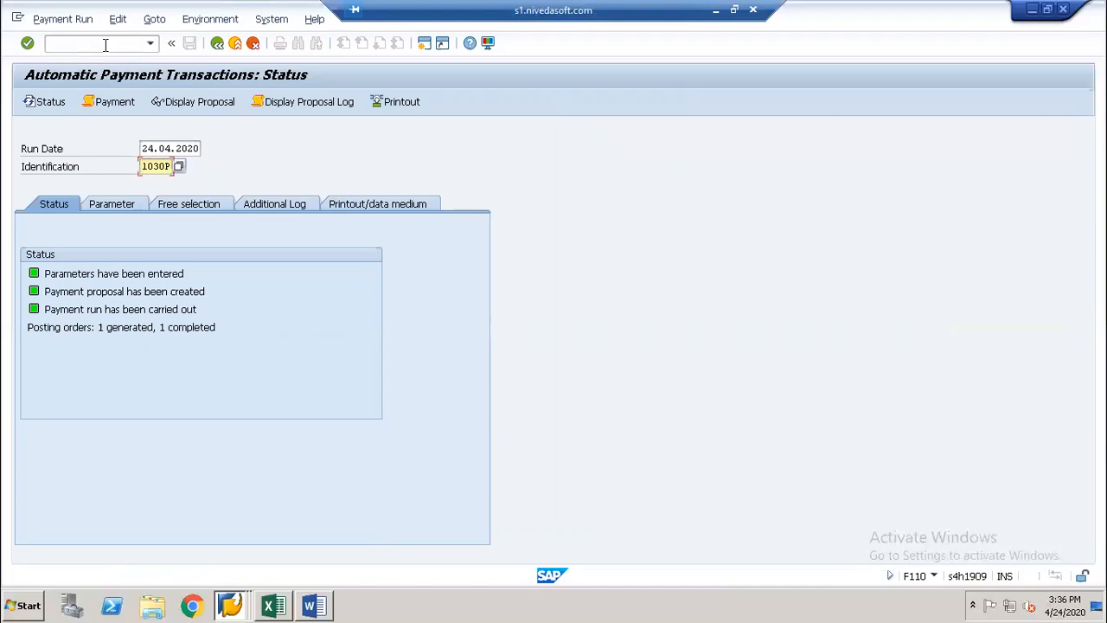
{"action": "key", "text": "BackSpace"}
{"action": "key", "text": "BackSpace"}
{"action": "key", "text": "BackSpace"}
{"action": "key", "text": "BackSpace"}
{"action": "key", "text": "BackSpace"}
{"action": "type", "text": "RK01A"}
{"action": "key", "text": "Return"}
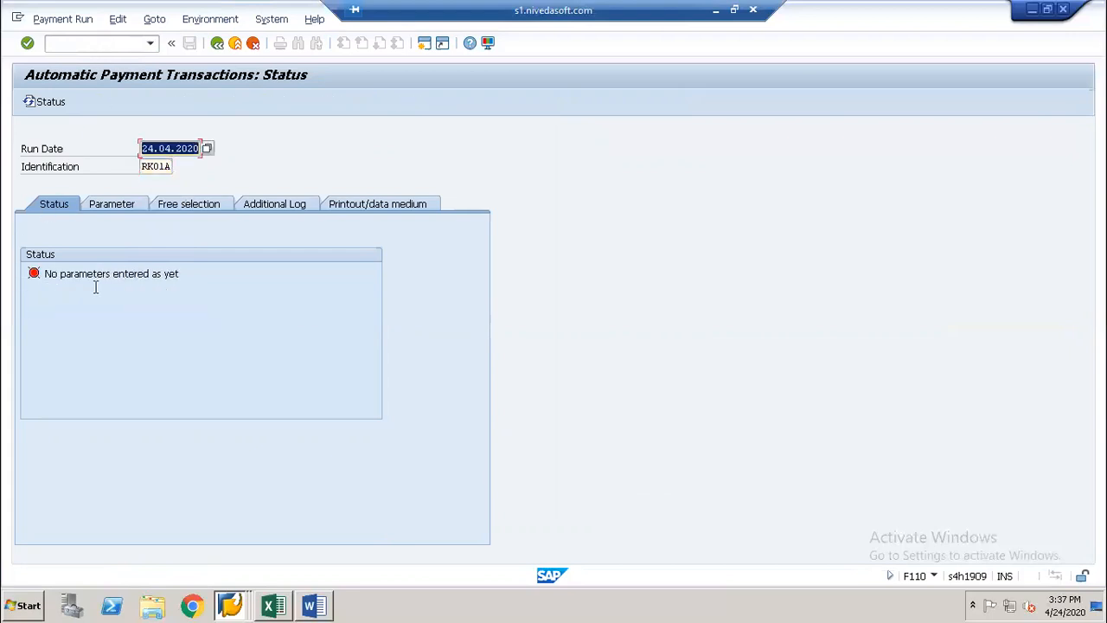
Step: Enter company code RK01 and payment method C (check) in the payment run parameters
{"action": "left_click", "coordinate": [128, 206]}
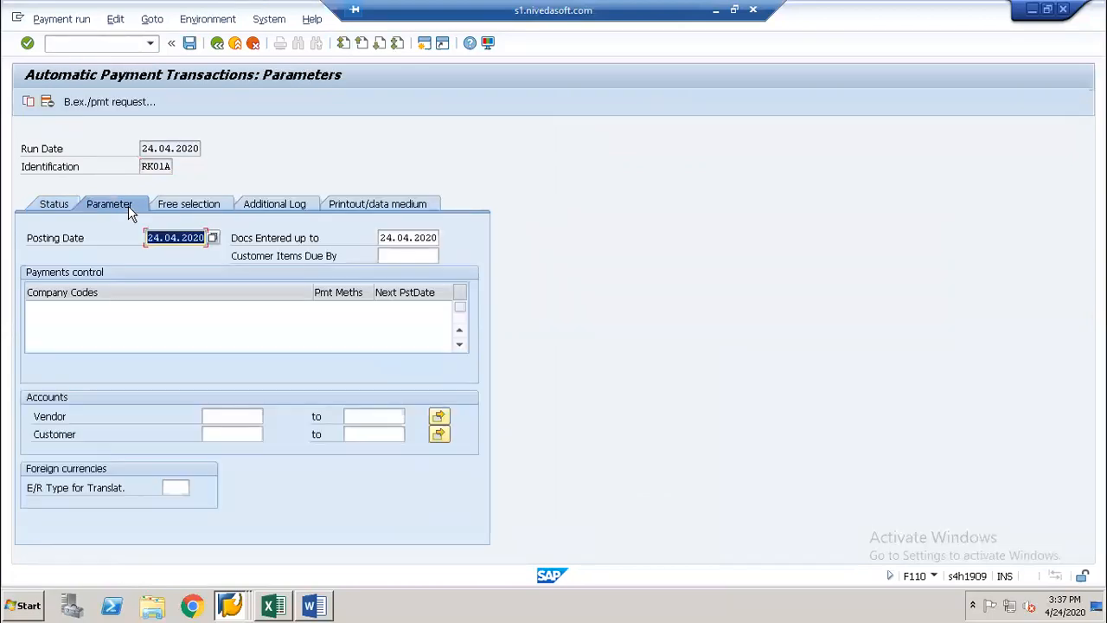
{"action": "left_click", "coordinate": [95, 314]}
{"action": "type", "text": "RK01"}
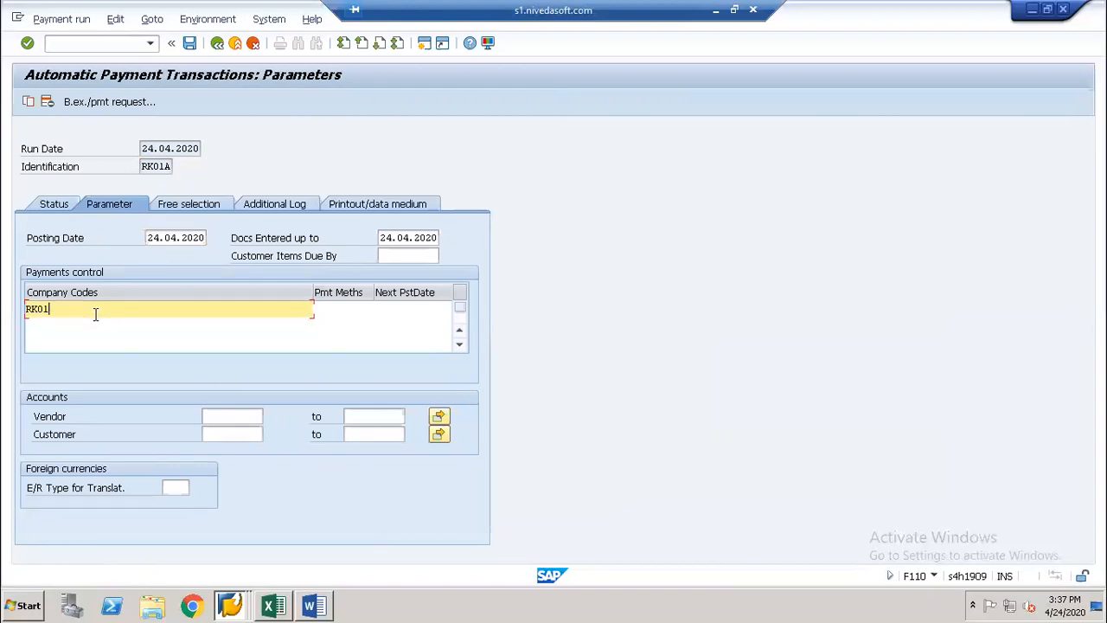
{"action": "key", "text": "Tab"}
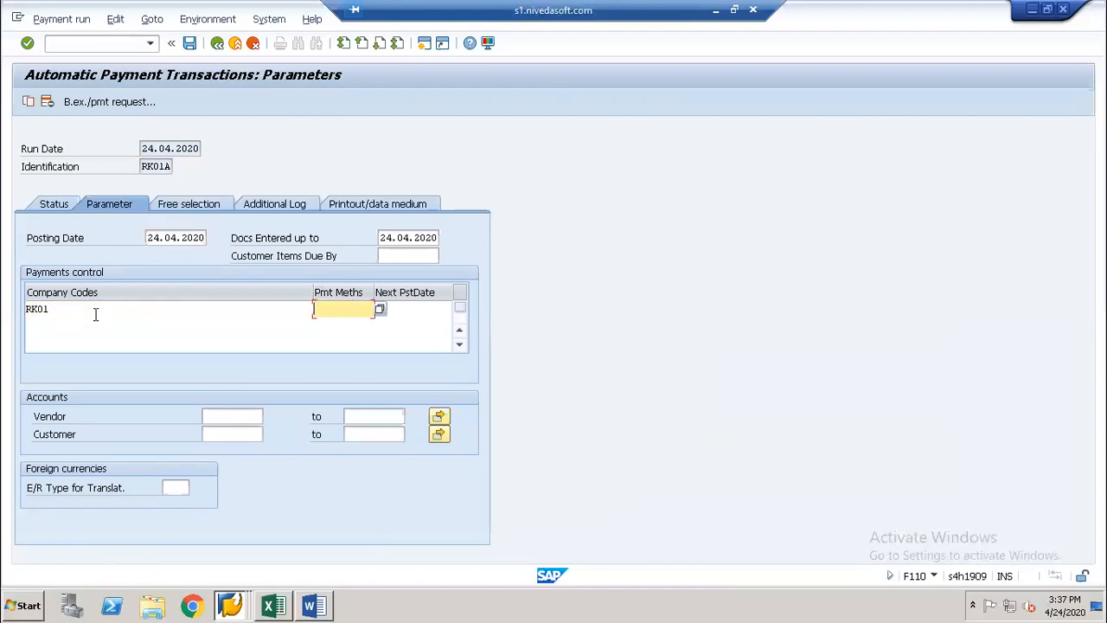
{"action": "key", "text": "F4"}
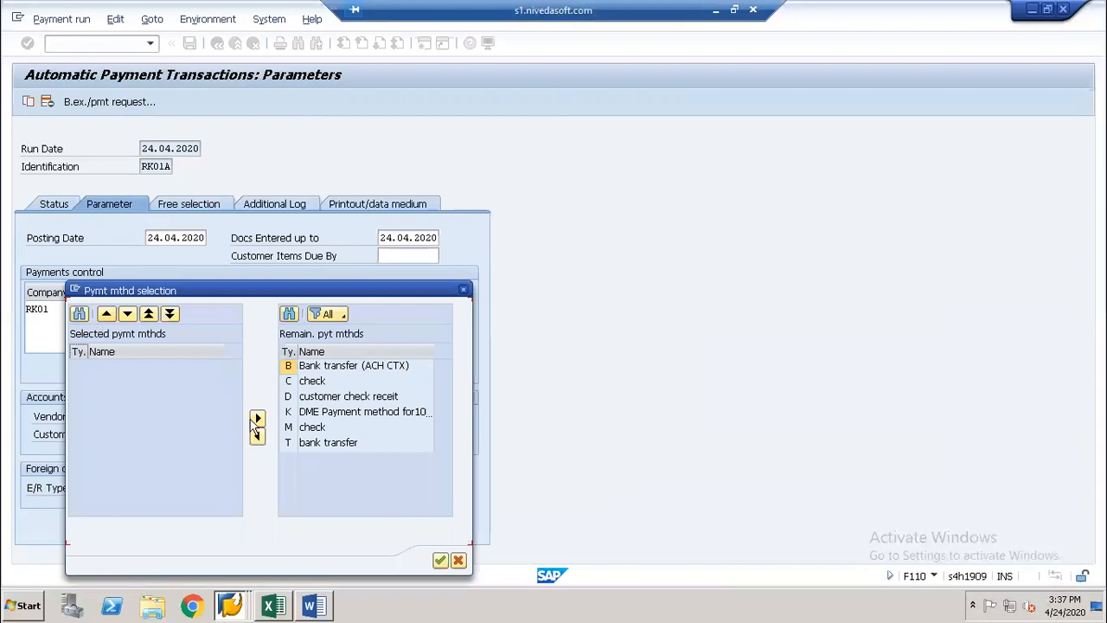
{"action": "left_click", "coordinate": [289, 382]}
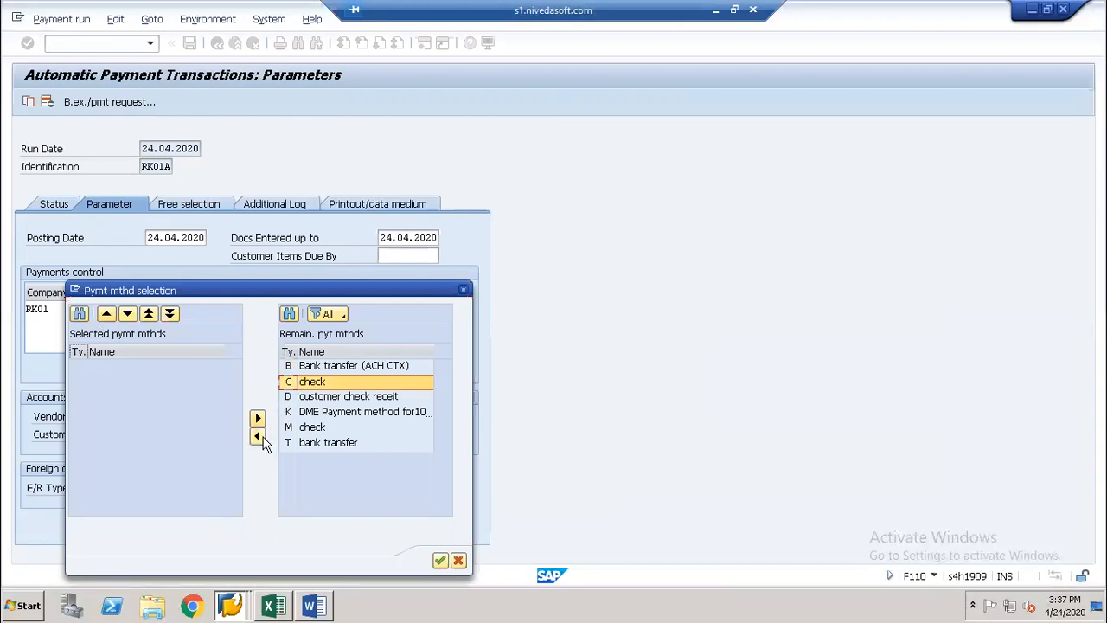
{"action": "left_click", "coordinate": [258, 436]}
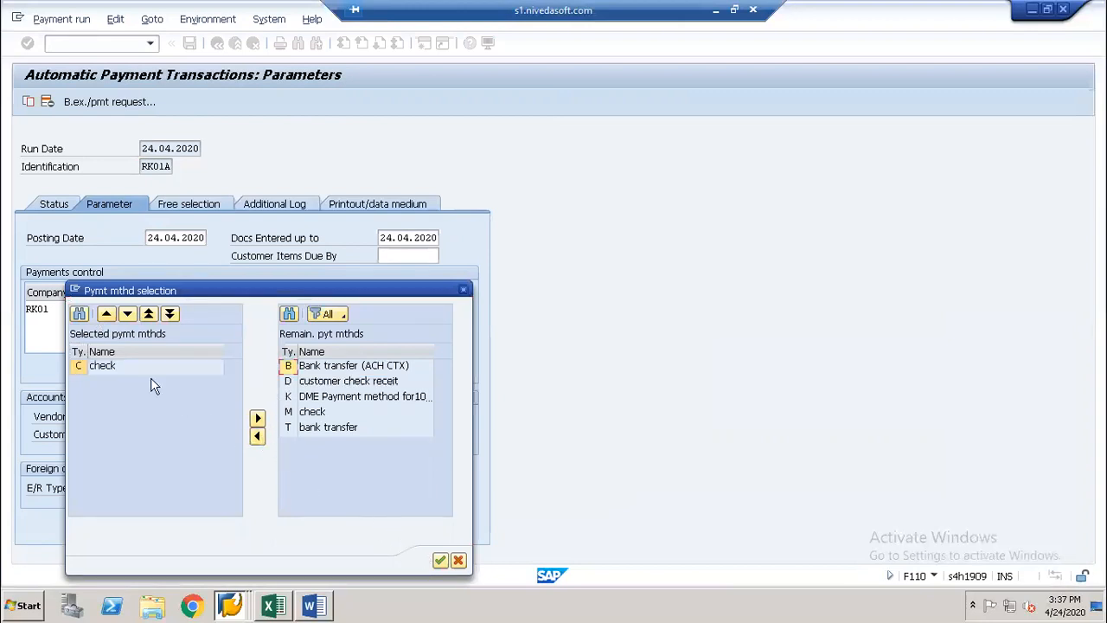
{"action": "left_click", "coordinate": [108, 372]}
{"action": "left_click", "coordinate": [439, 561]}
Step: Set the next posting date for company code RK01 to 26.04.2020
{"action": "key", "text": "F4"}
{"action": "key", "text": "Return"}
{"action": "key", "text": "Left"}
{"action": "key", "text": "Left"}
{"action": "key", "text": "Left"}
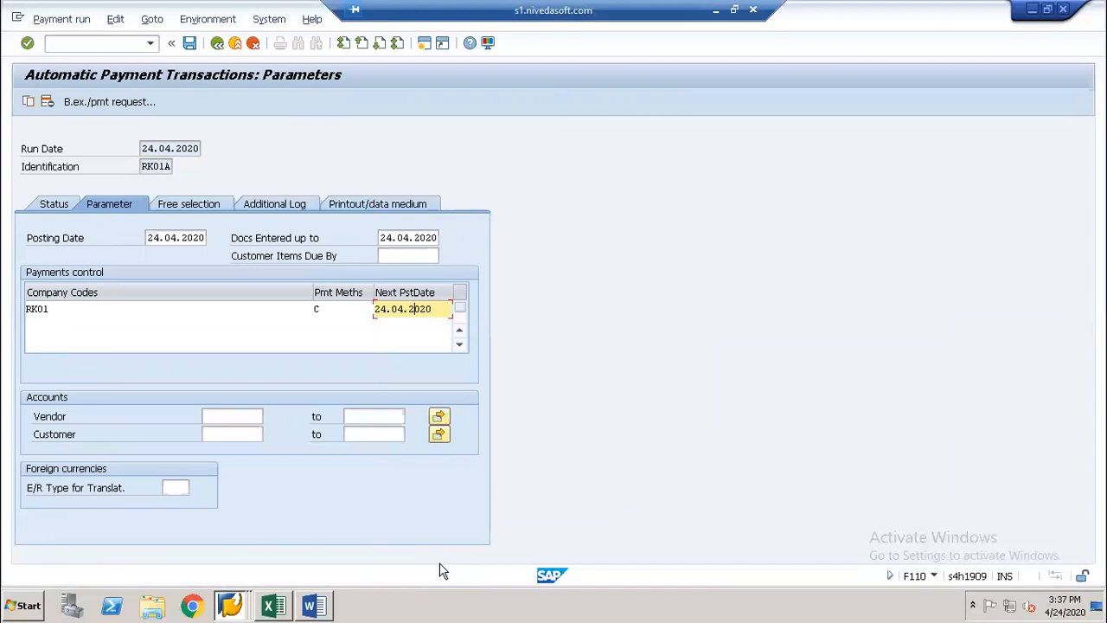
{"action": "type", "text": "6"}
Step: Select the RK01 vendor as the vendor account for the payment run
{"action": "left_click", "coordinate": [237, 416]}
{"action": "key", "text": "F4"}
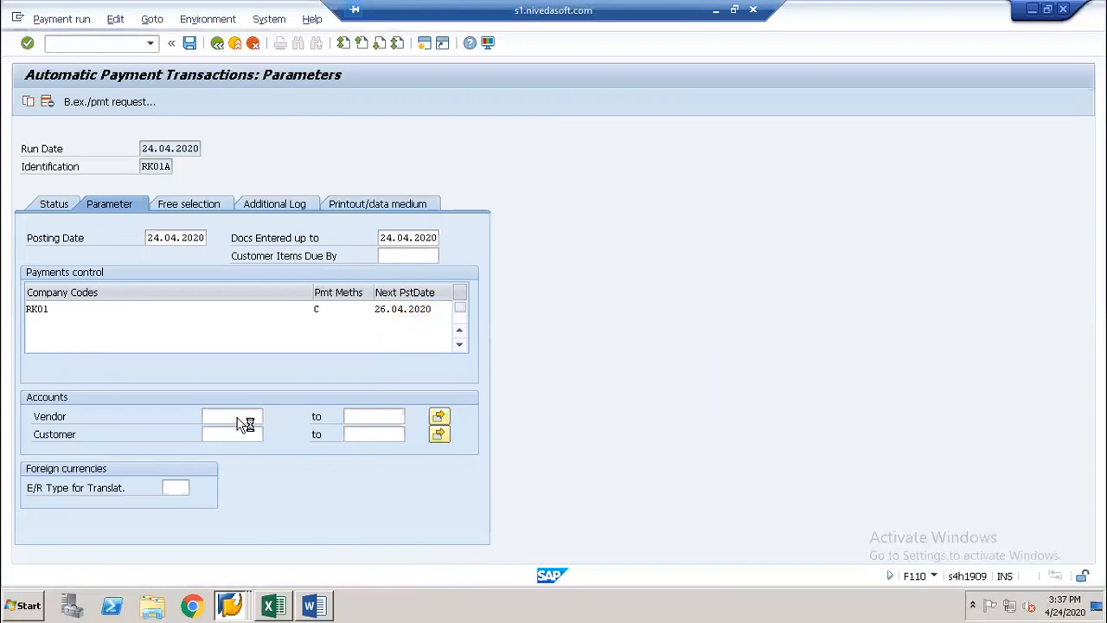
{"action": "key", "text": "Return"}
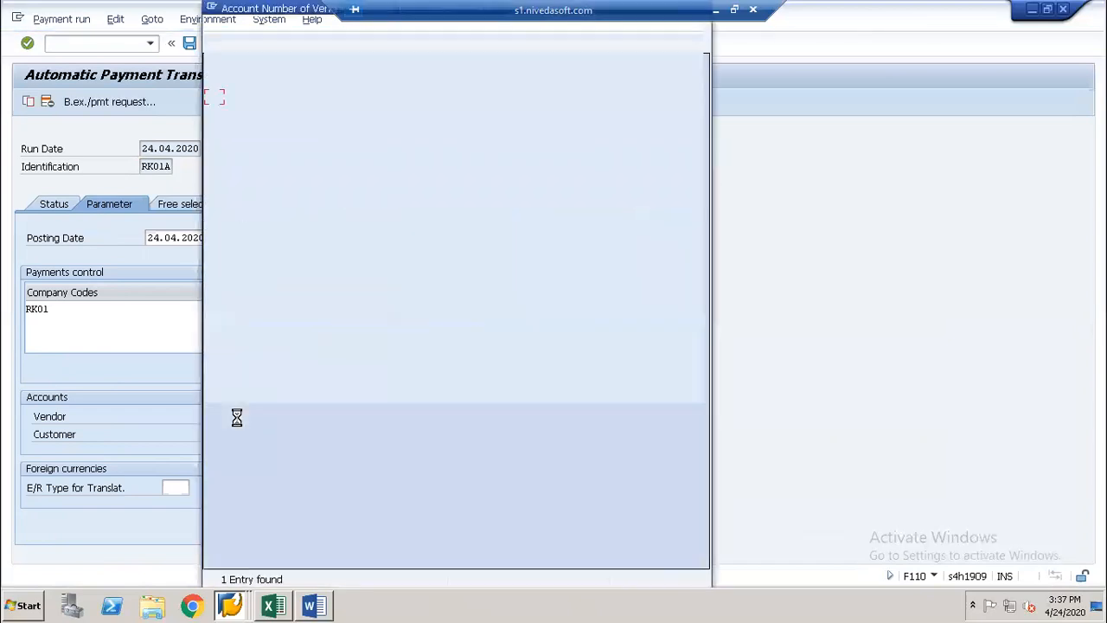
{"action": "key", "text": "Return"}
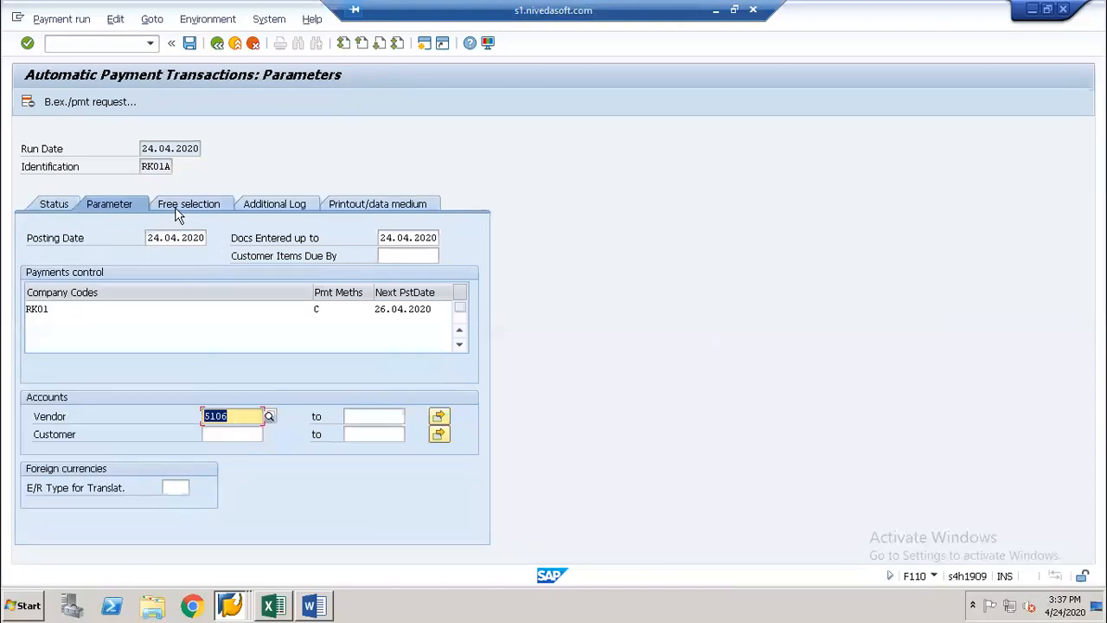
Step: Save the payment run parameters, then schedule the payment proposal to start immediately and refresh its status
{"action": "key", "text": "ctrl+s"}
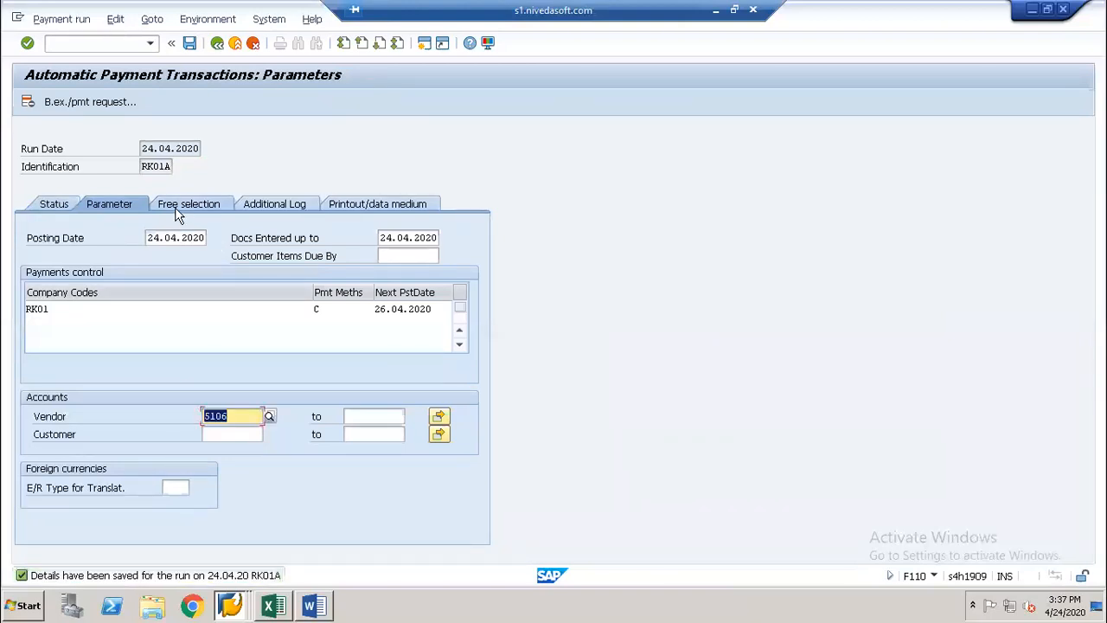
{"action": "left_click", "coordinate": [61, 206]}
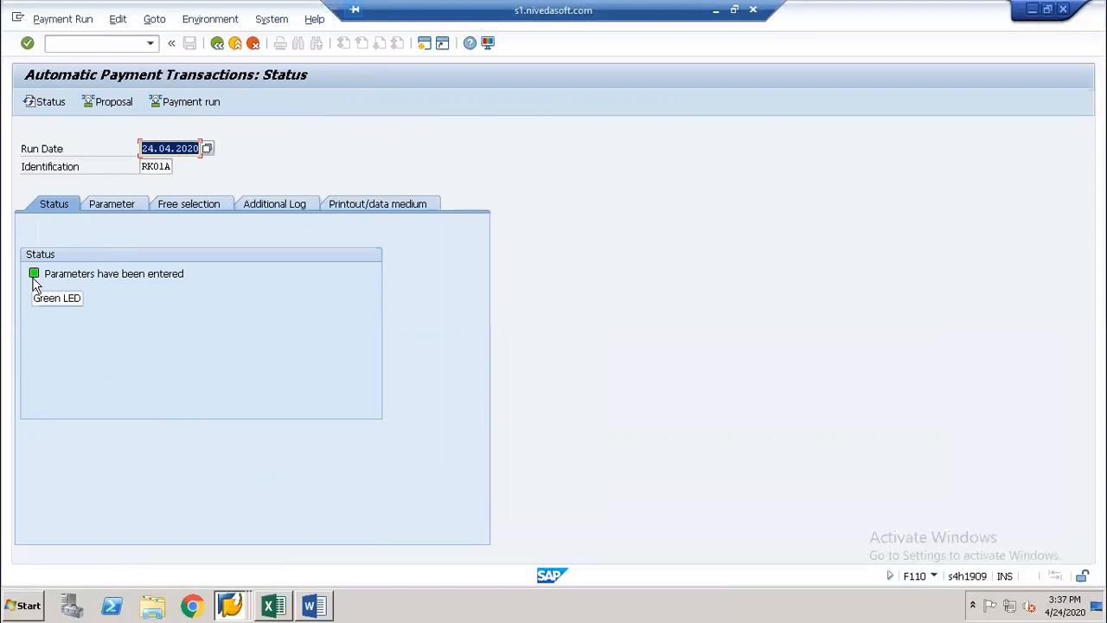
{"action": "left_click", "coordinate": [100, 108]}
{"action": "left_click", "coordinate": [257, 295]}
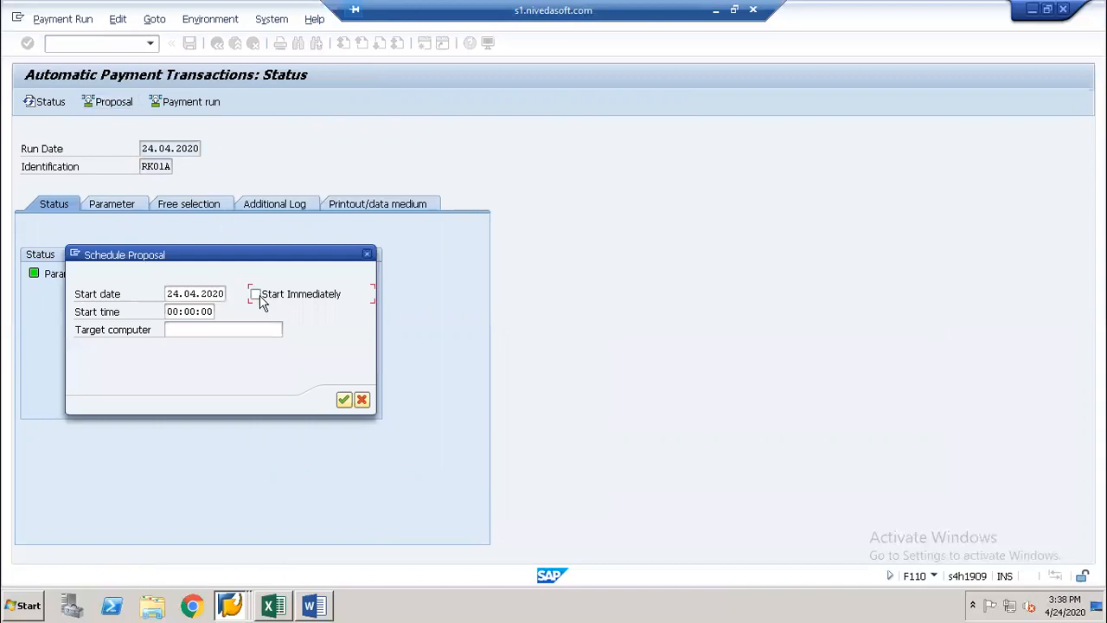
{"action": "left_click", "coordinate": [343, 399]}
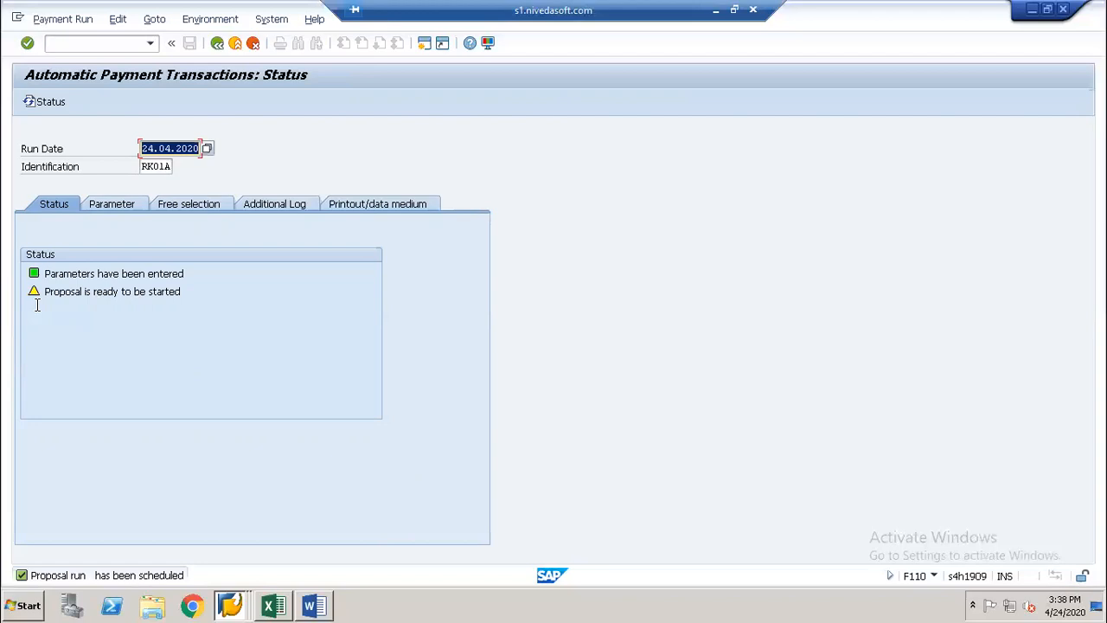
{"action": "key", "text": "Return"}
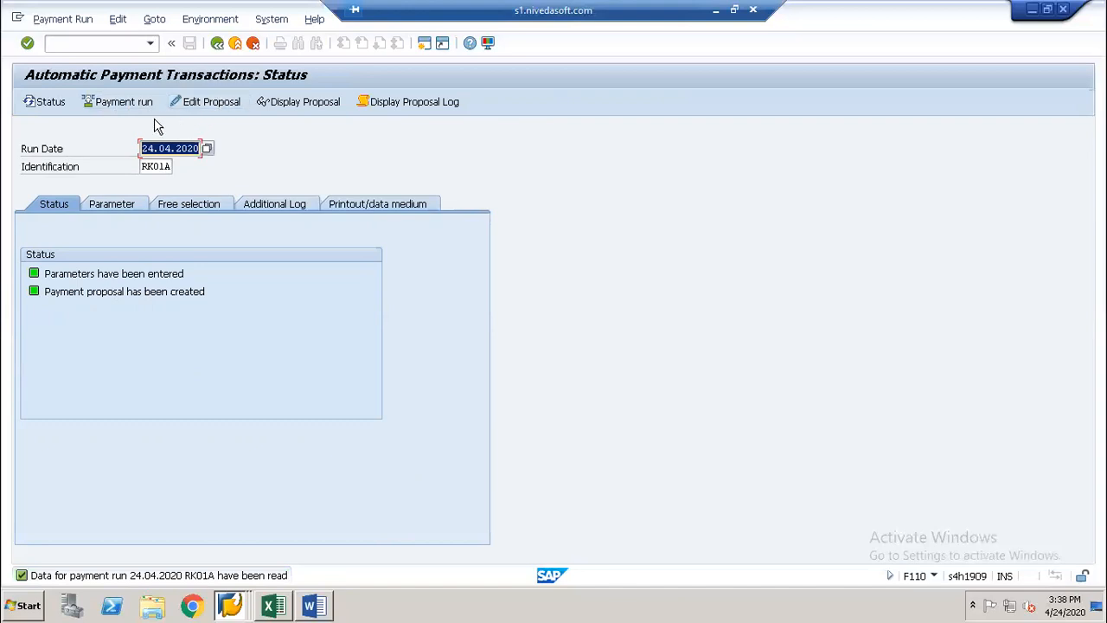
{"action": "left_click", "coordinate": [347, 205]}
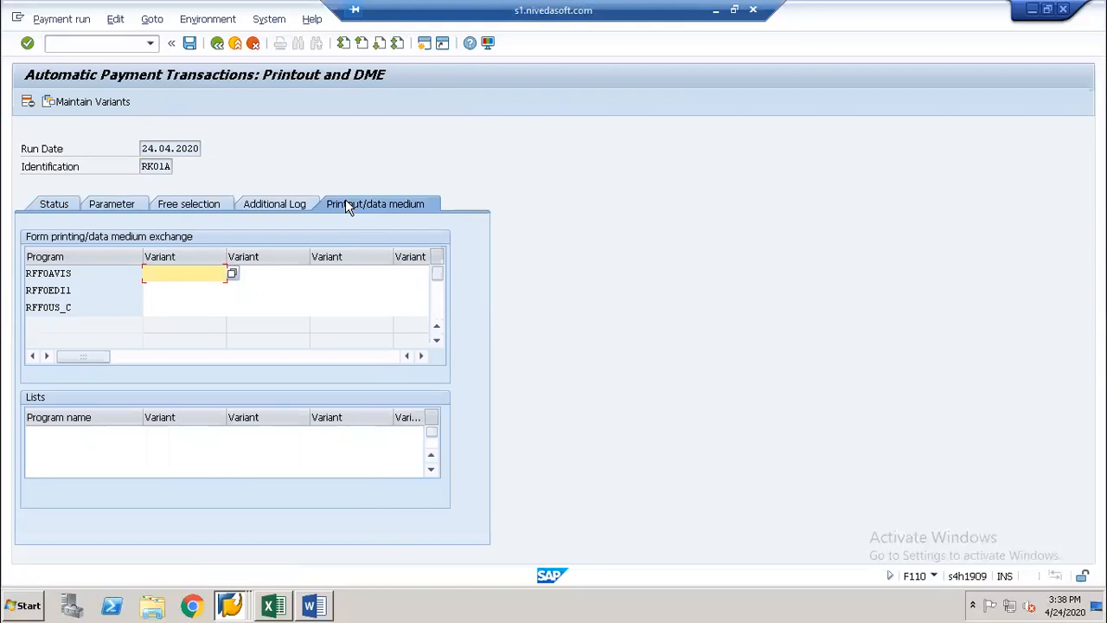
{"action": "left_click", "coordinate": [67, 204]}
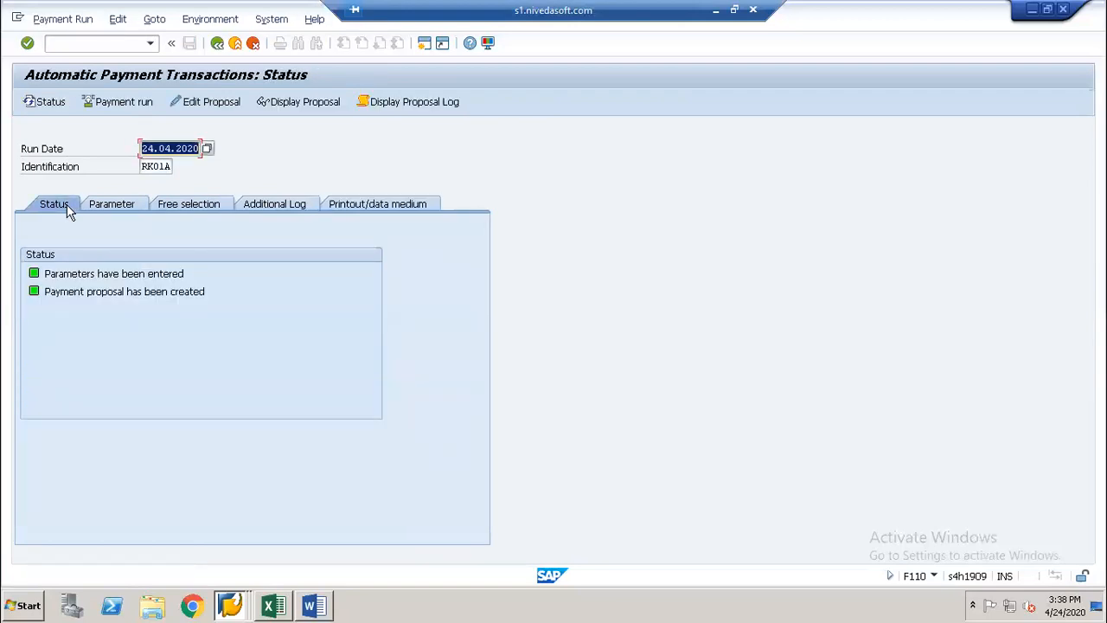
Step: Examine the vendor payment in the proposal for all accounting clerks, including house bank, payment method, value date and amount paid in local currency
{"action": "left_click", "coordinate": [208, 99]}
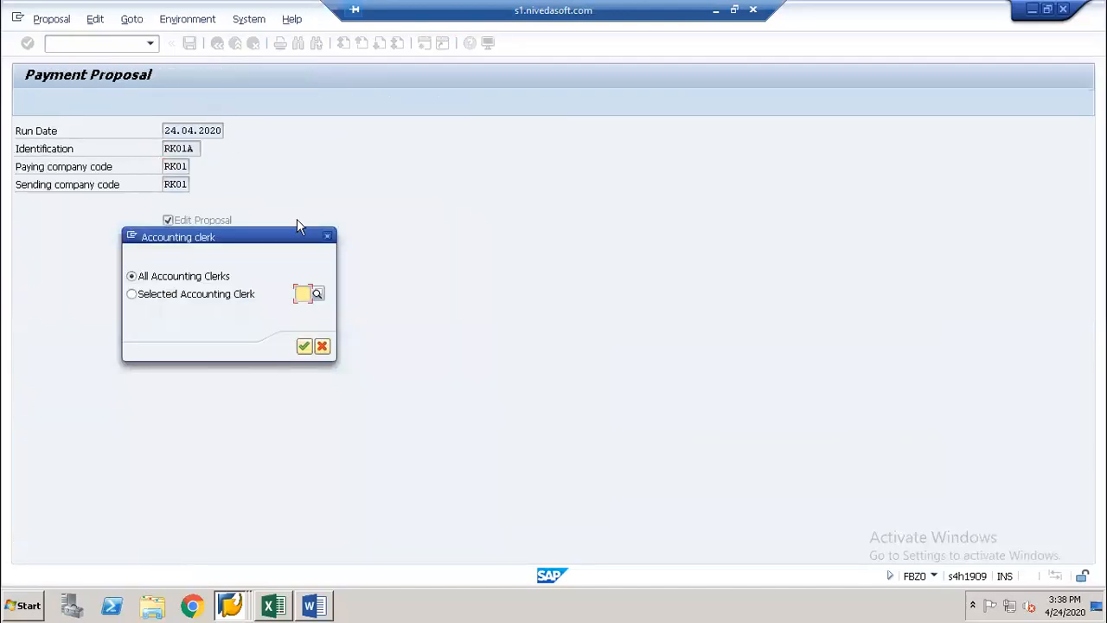
{"action": "key", "text": "Return"}
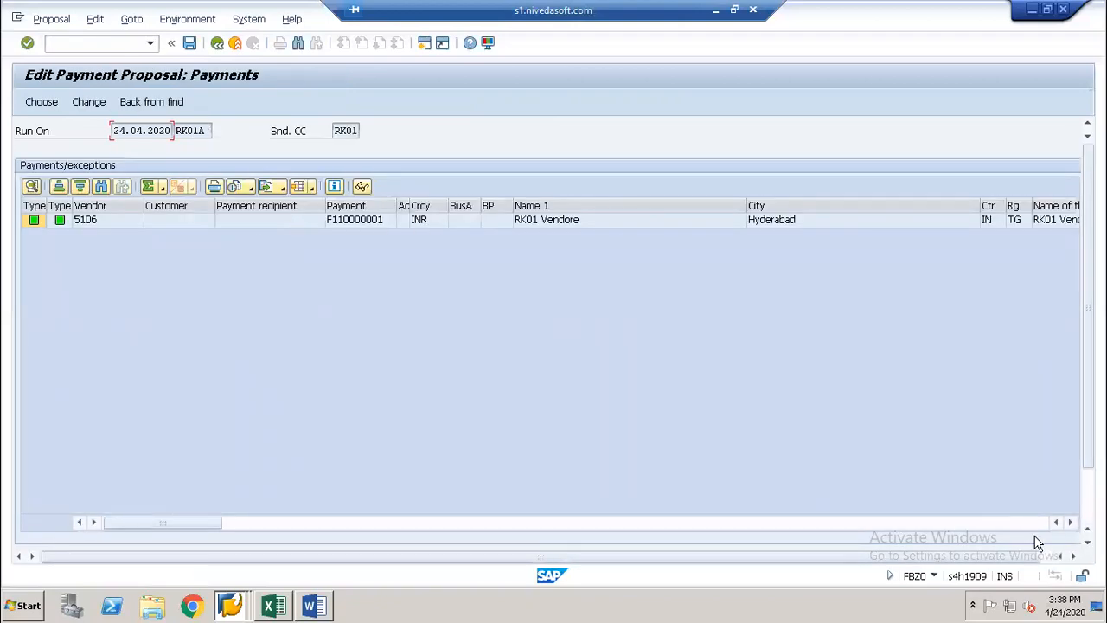
{"action": "scroll", "coordinate": [1039, 534], "scroll_direction": "right", "scroll_amount": 5}
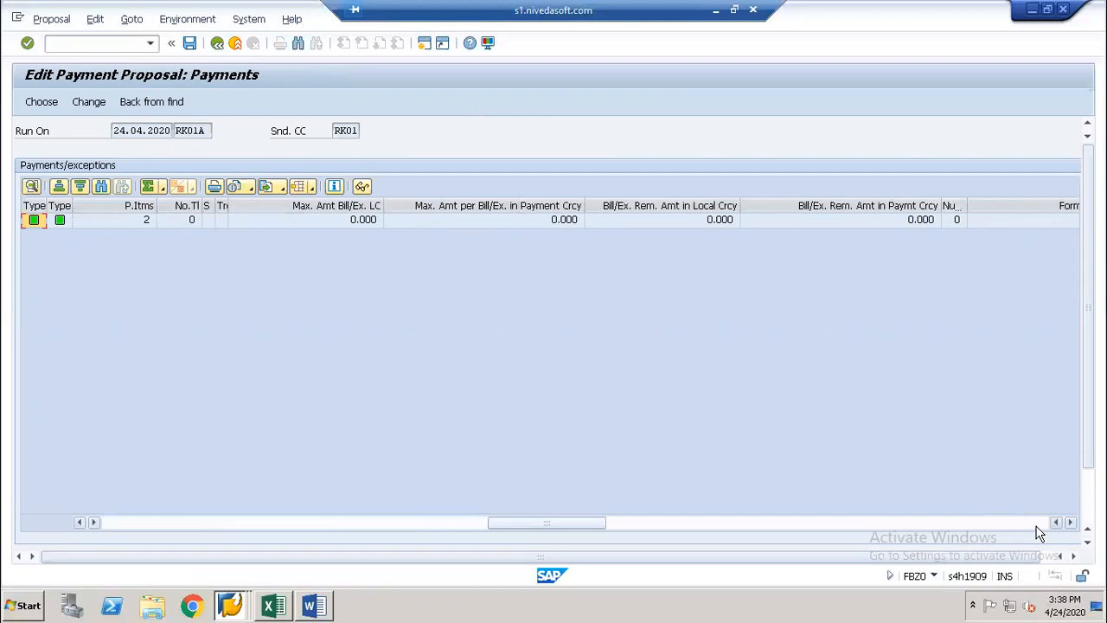
{"action": "scroll", "coordinate": [1039, 534], "scroll_direction": "right", "scroll_amount": 3}
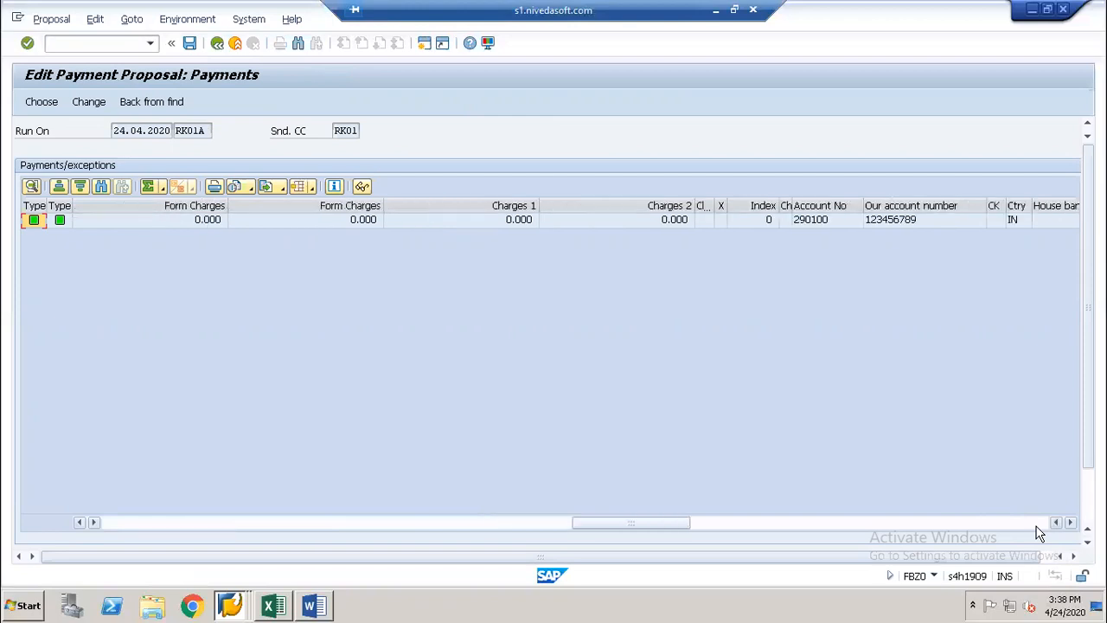
{"action": "scroll", "coordinate": [1039, 533], "scroll_direction": "right", "scroll_amount": 4}
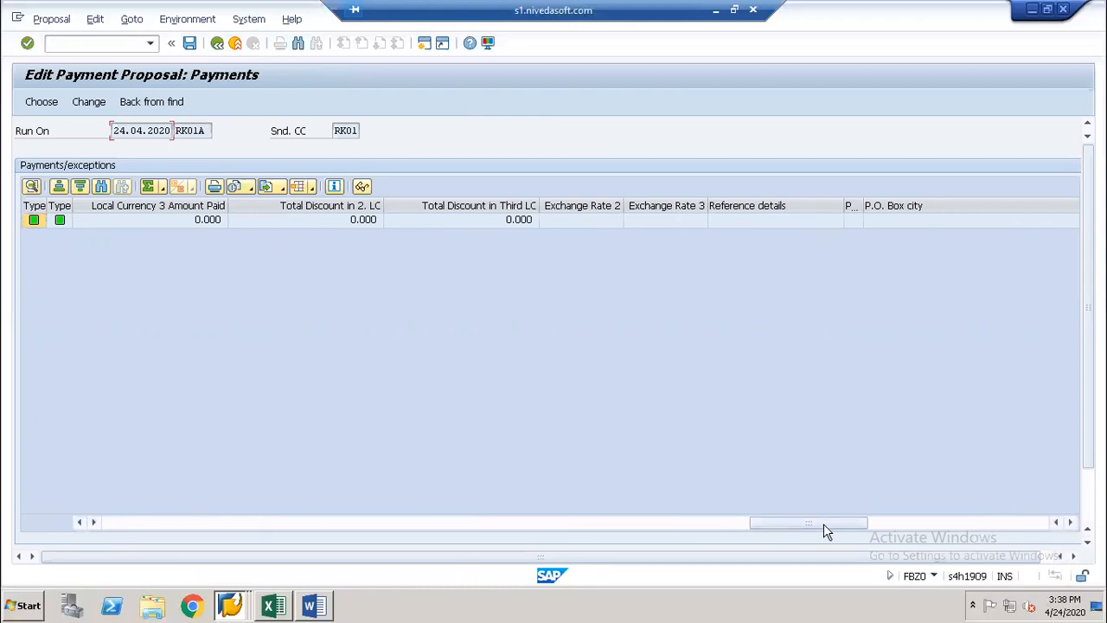
{"action": "left_click", "coordinate": [136, 524]}
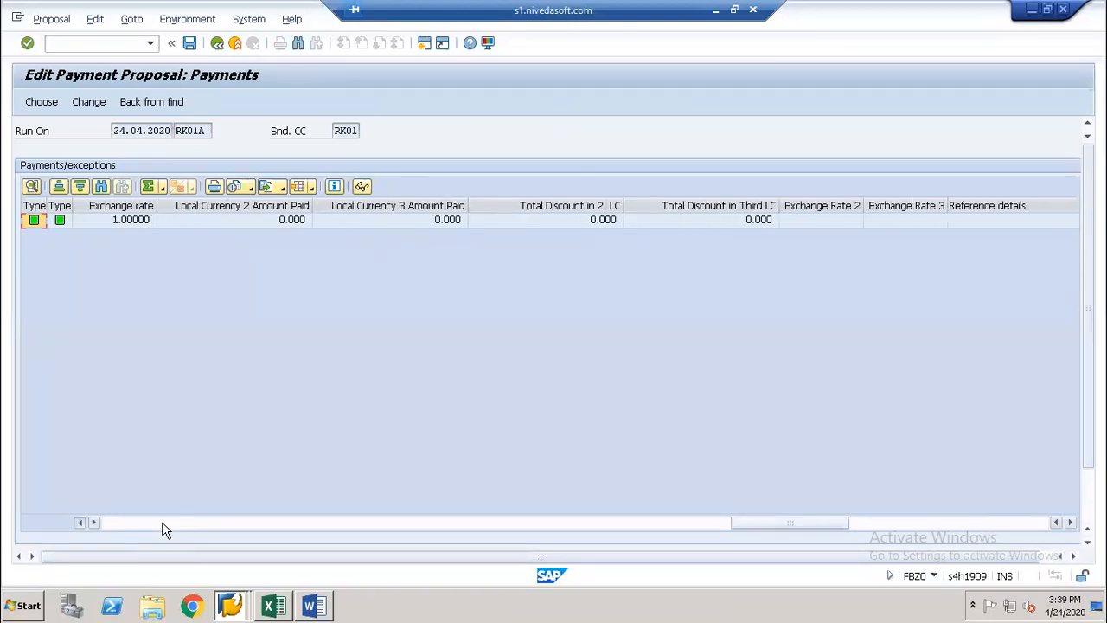
{"action": "left_click", "coordinate": [163, 524]}
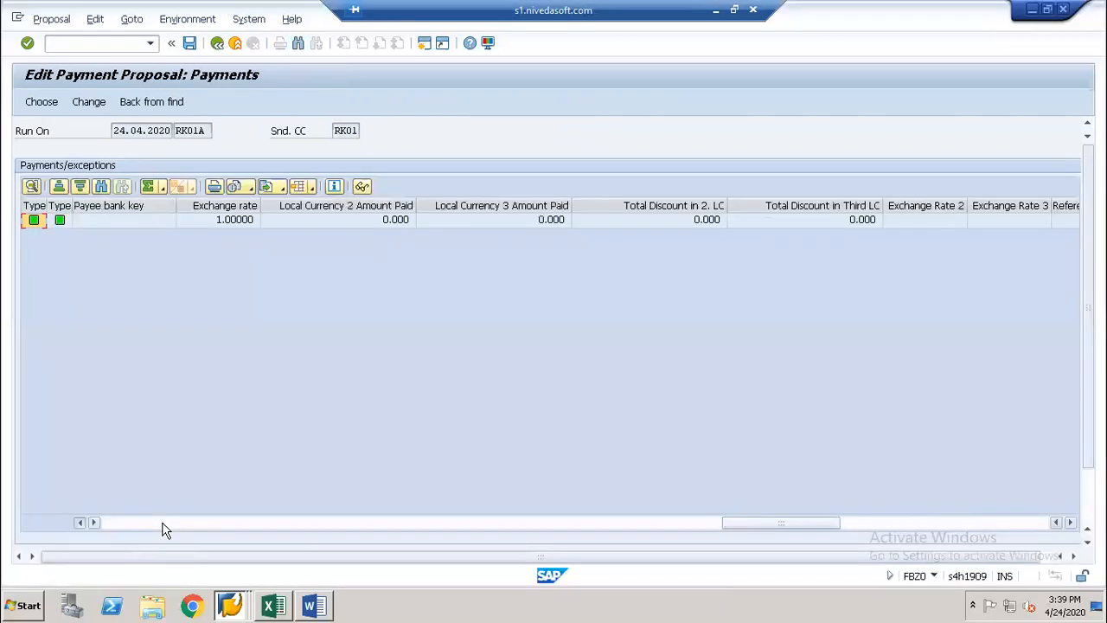
{"action": "left_click", "coordinate": [162, 524]}
{"action": "left_click", "coordinate": [162, 525]}
{"action": "left_click", "coordinate": [164, 526]}
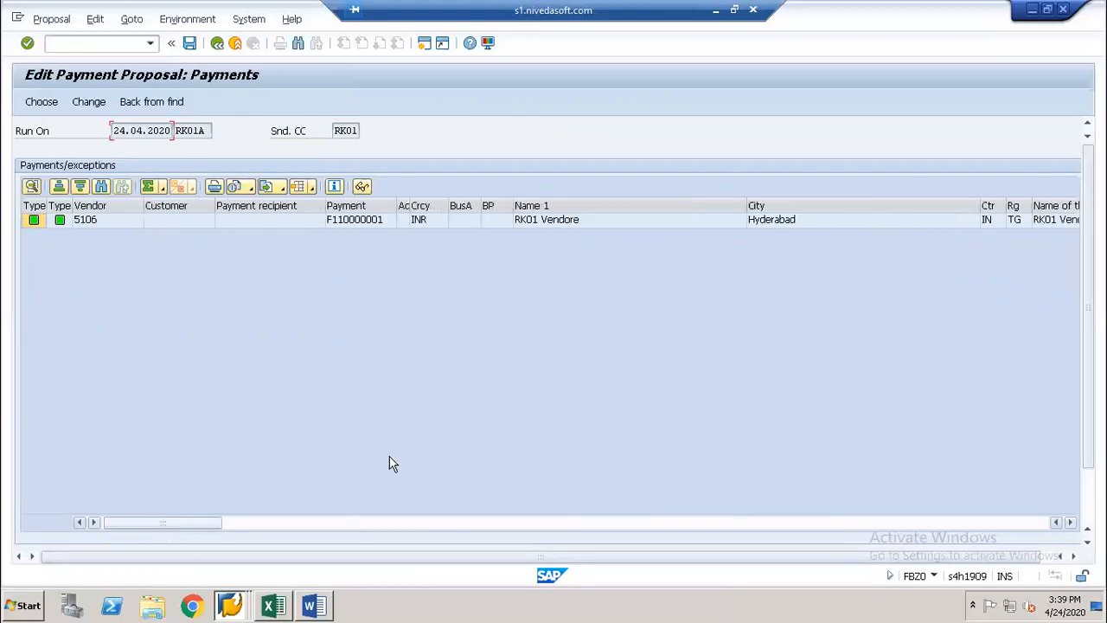
{"action": "left_click", "coordinate": [1071, 524]}
{"action": "left_click", "coordinate": [1071, 524]}
{"action": "left_click", "coordinate": [1072, 524]}
{"action": "left_click", "coordinate": [1071, 524]}
{"action": "left_click", "coordinate": [1072, 524]}
{"action": "left_click", "coordinate": [1072, 524]}
{"action": "left_click", "coordinate": [1071, 524]}
{"action": "left_click", "coordinate": [1072, 524]}
{"action": "left_click", "coordinate": [1072, 524]}
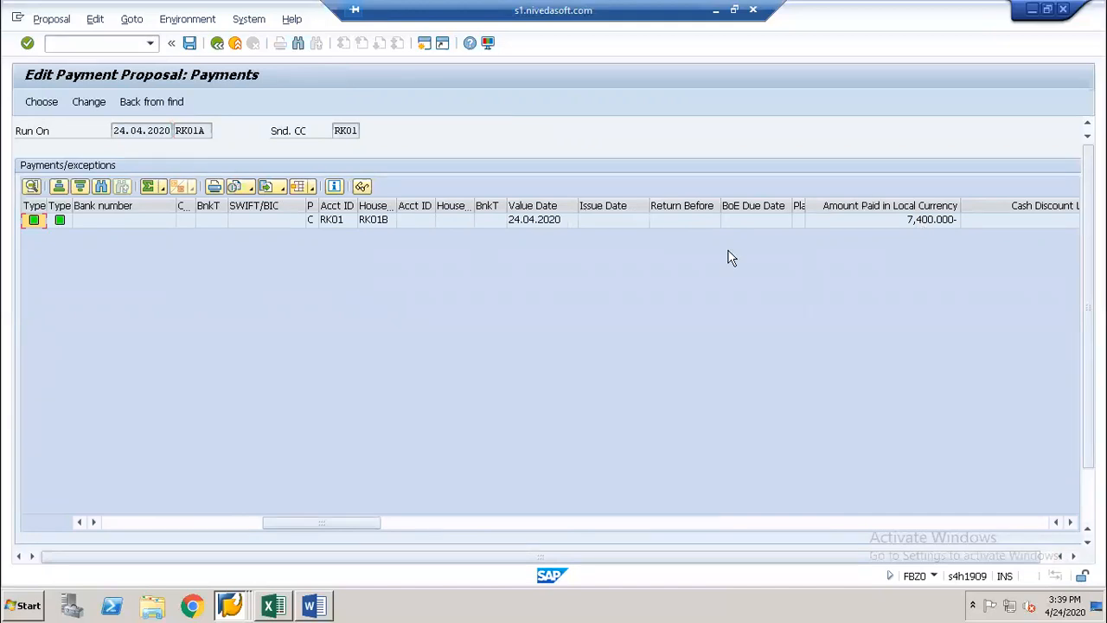
{"action": "left_click", "coordinate": [223, 50]}
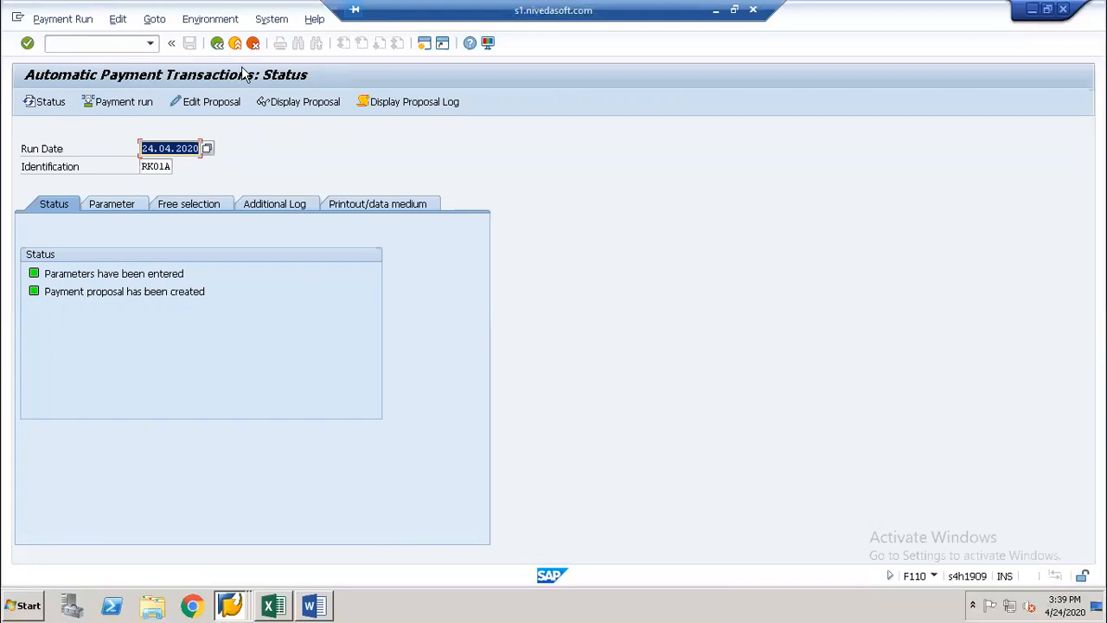
Step: Schedule the payment run to start immediately and refresh its status
{"action": "left_click", "coordinate": [130, 102]}
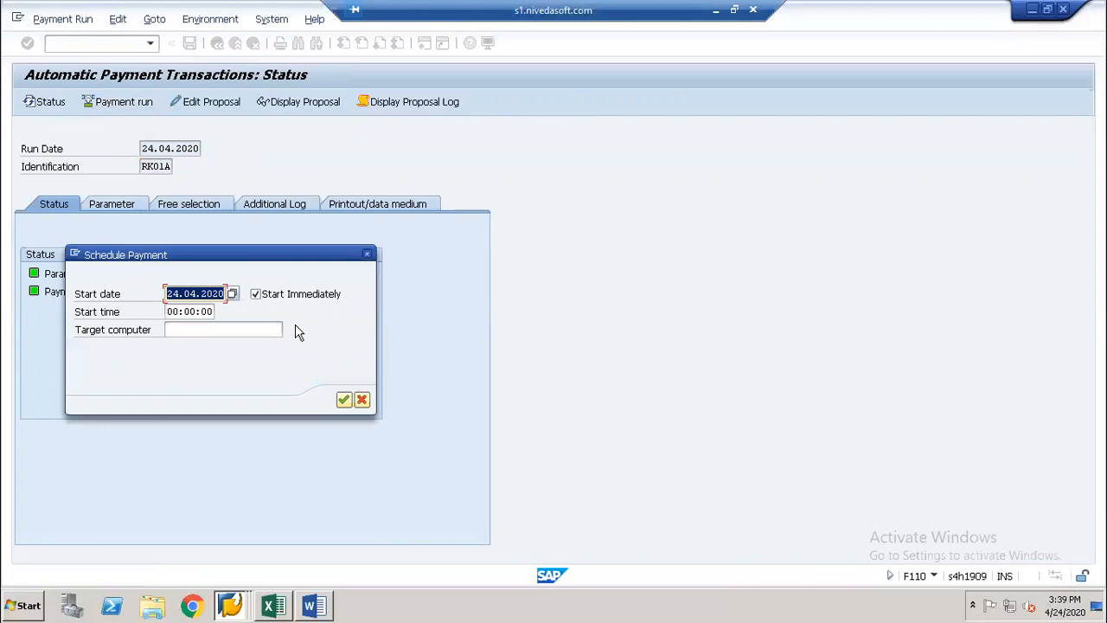
{"action": "left_click", "coordinate": [344, 400]}
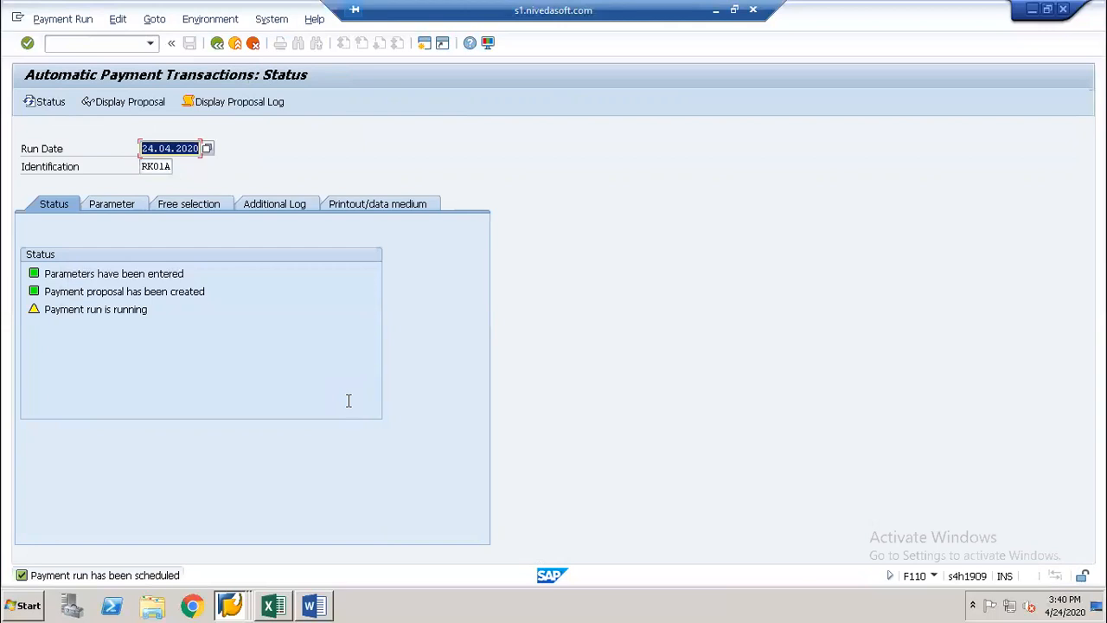
{"action": "key", "text": "Return"}
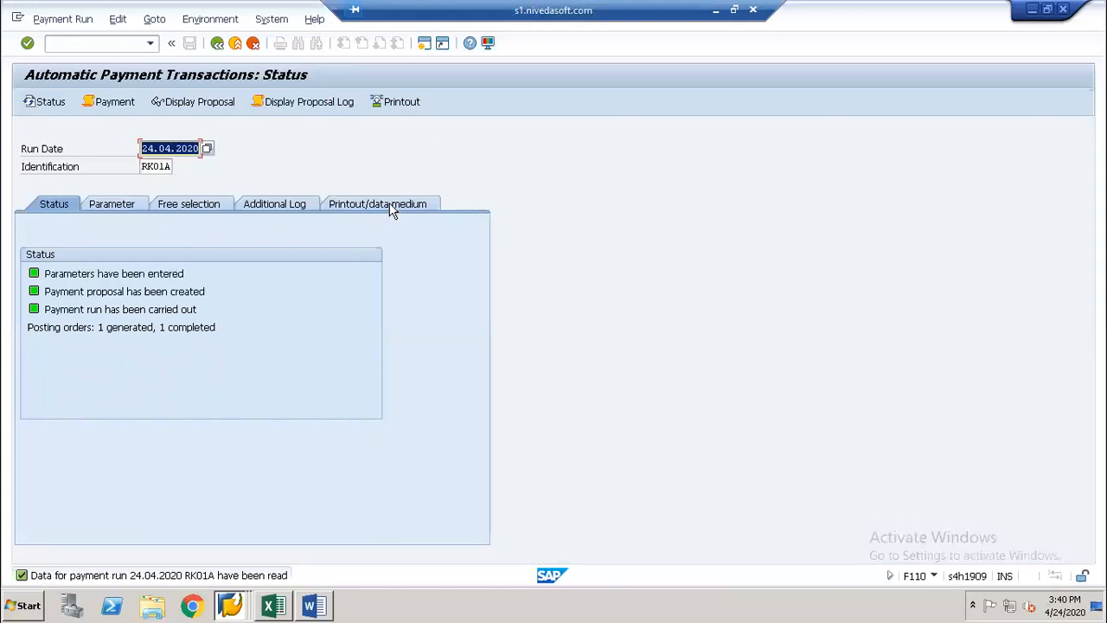
Step: Enter variant M for print program RFFOUS_C and start maintaining it for individual selection screen 1000
{"action": "left_click", "coordinate": [350, 206]}
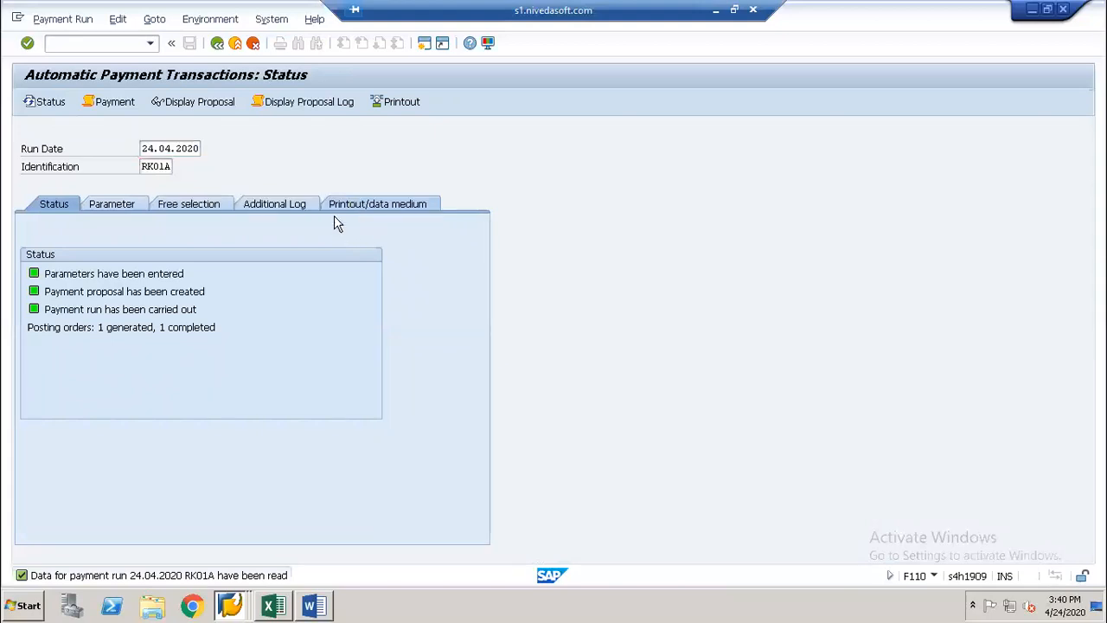
{"action": "left_click", "coordinate": [388, 205]}
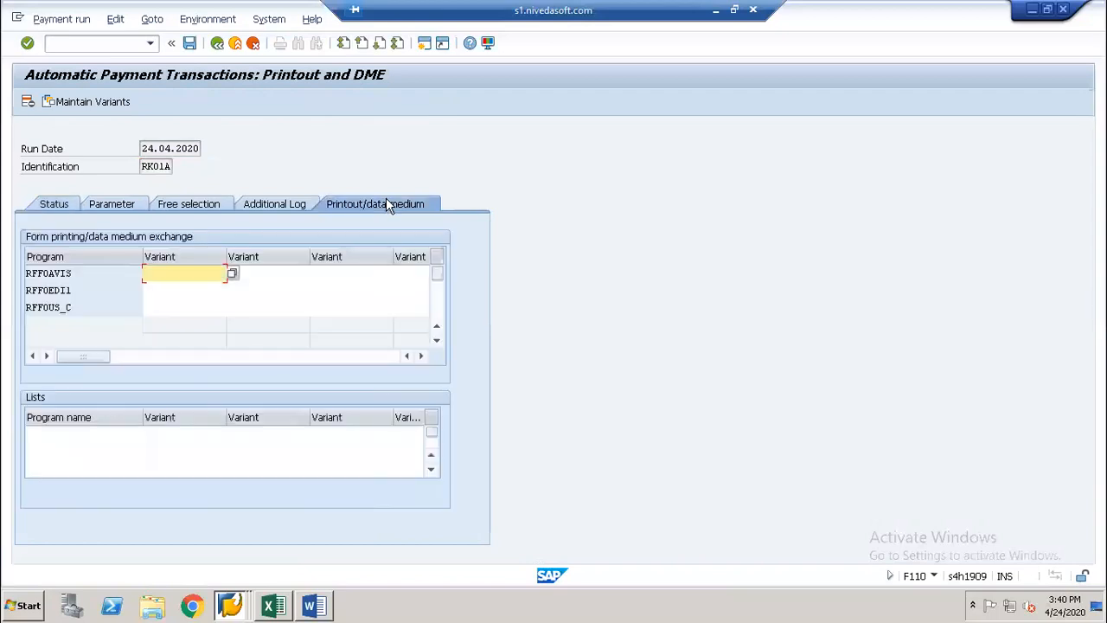
{"action": "left_click", "coordinate": [182, 309]}
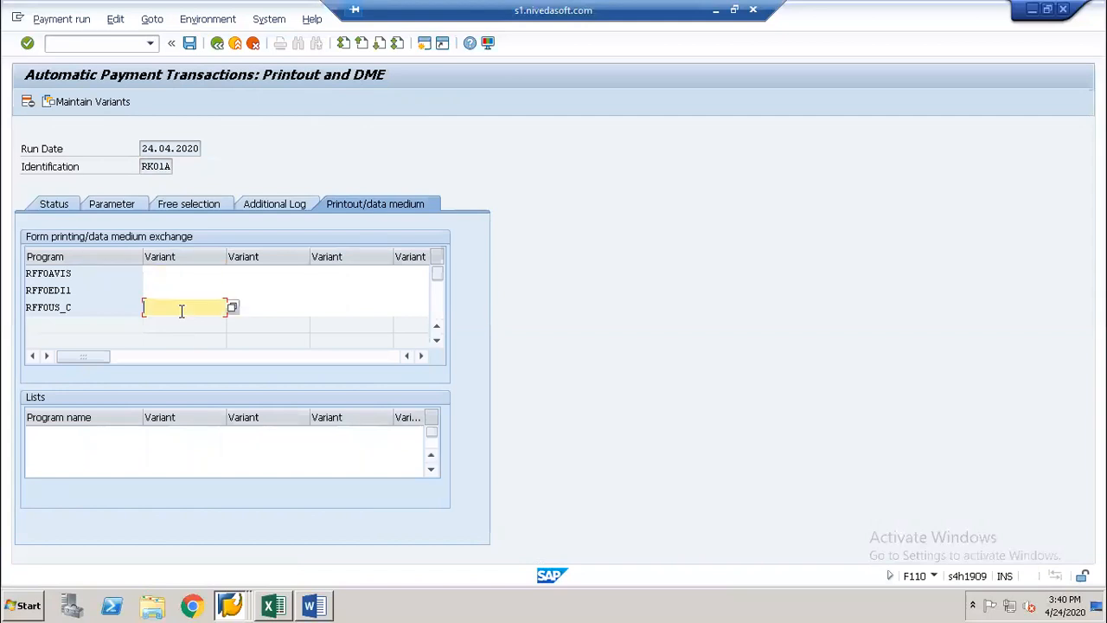
{"action": "type", "text": "M"}
{"action": "left_click", "coordinate": [116, 107]}
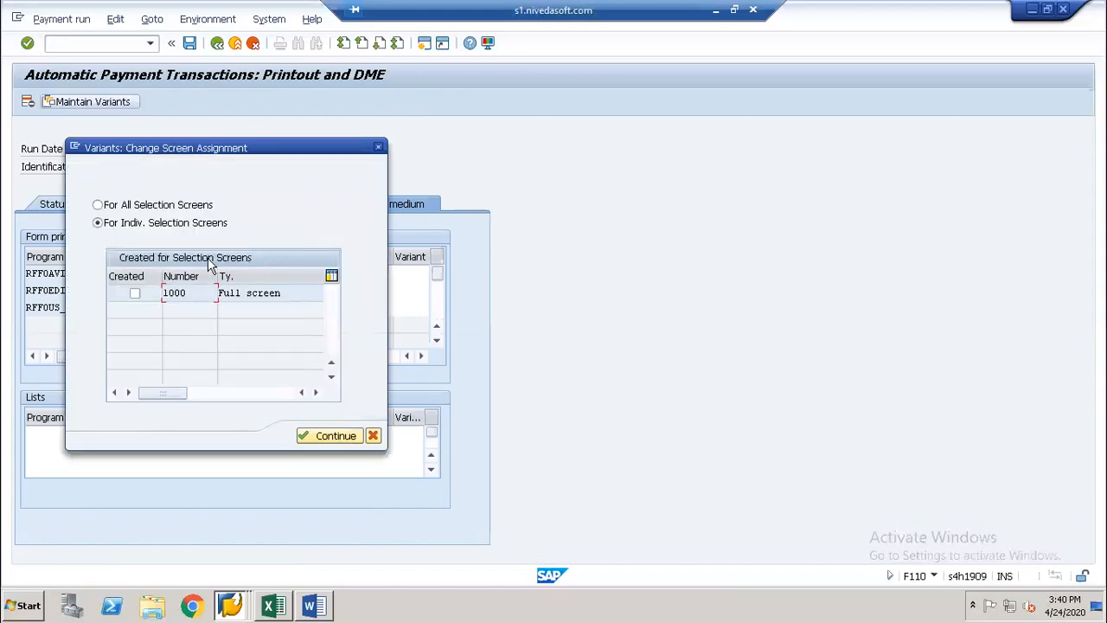
{"action": "left_click", "coordinate": [134, 294]}
{"action": "left_click", "coordinate": [134, 293]}
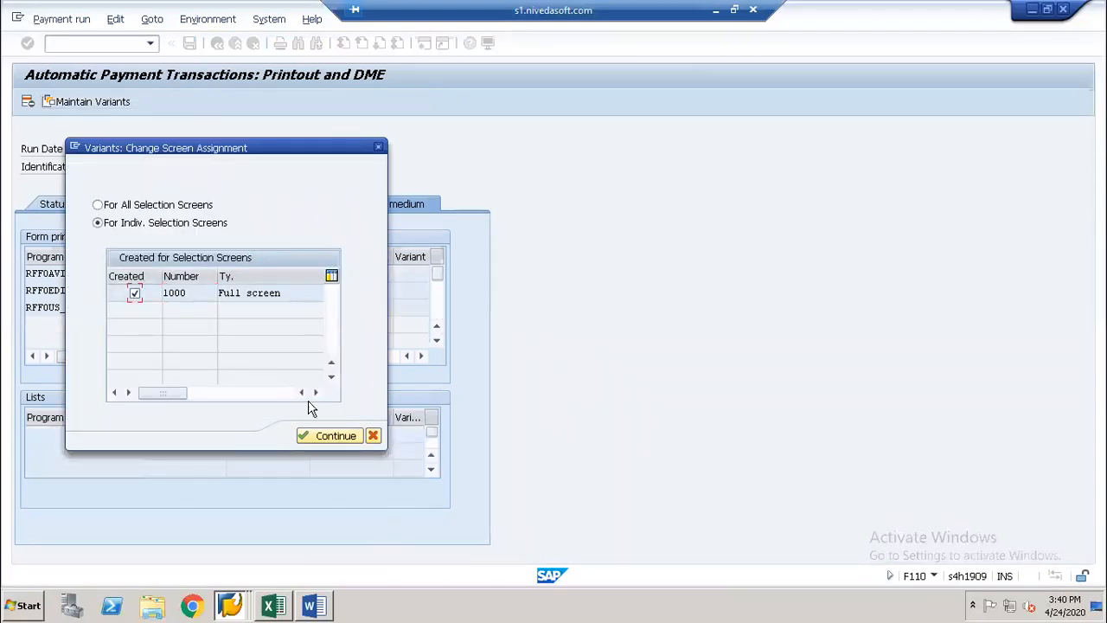
{"action": "left_click", "coordinate": [331, 436]}
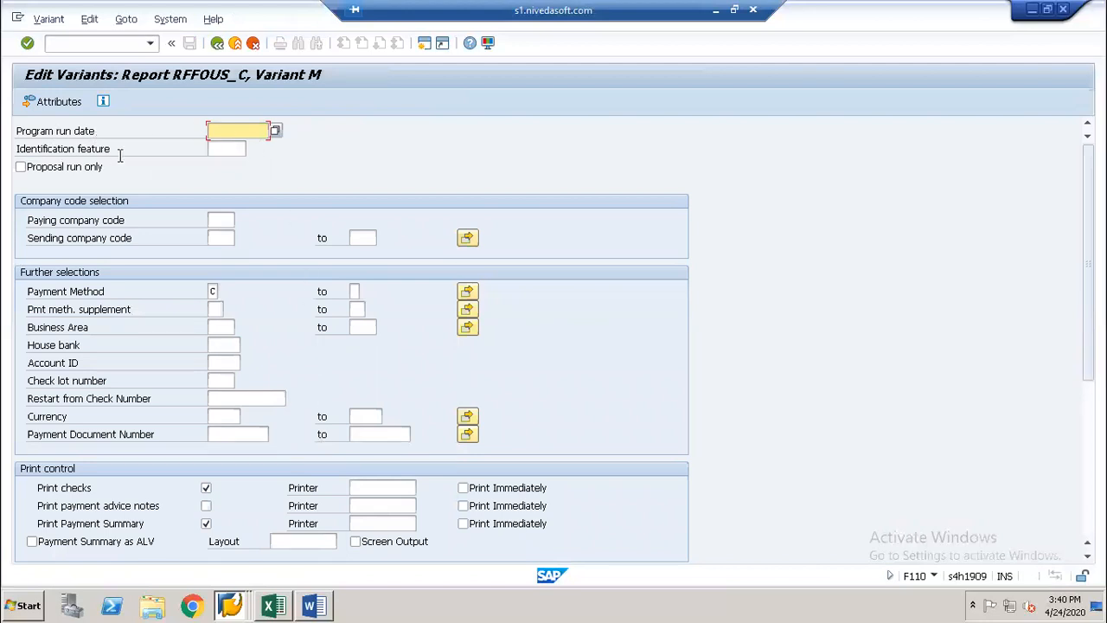
Step: Try to set the variant's program run date to 24.04.2020 from the calendar
{"action": "left_click", "coordinate": [54, 130]}
{"action": "left_click", "coordinate": [216, 132]}
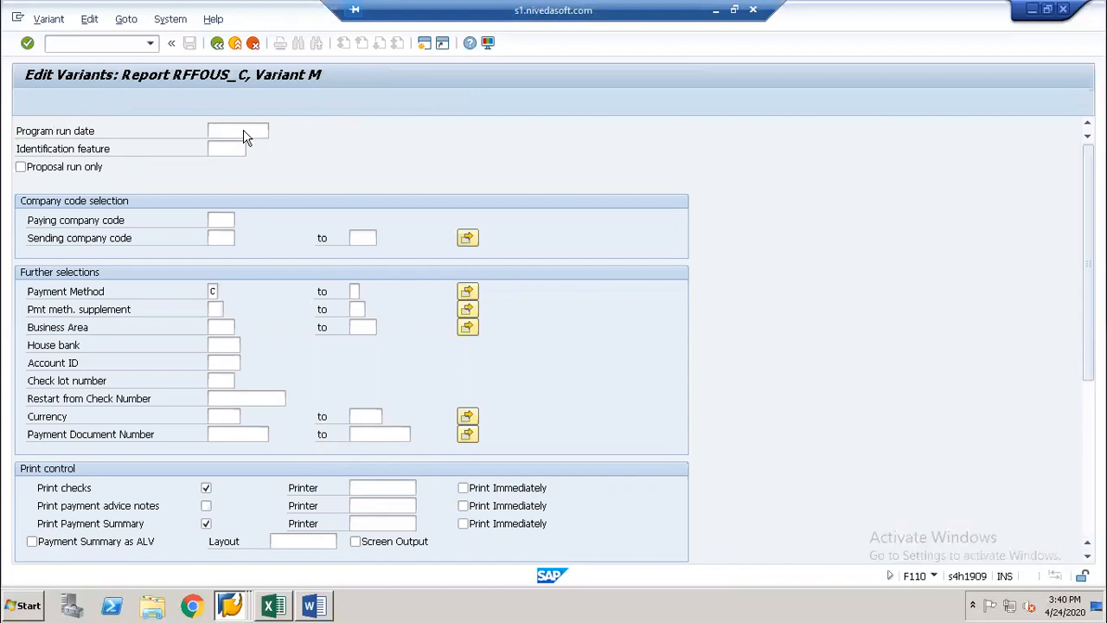
{"action": "key", "text": "F4"}
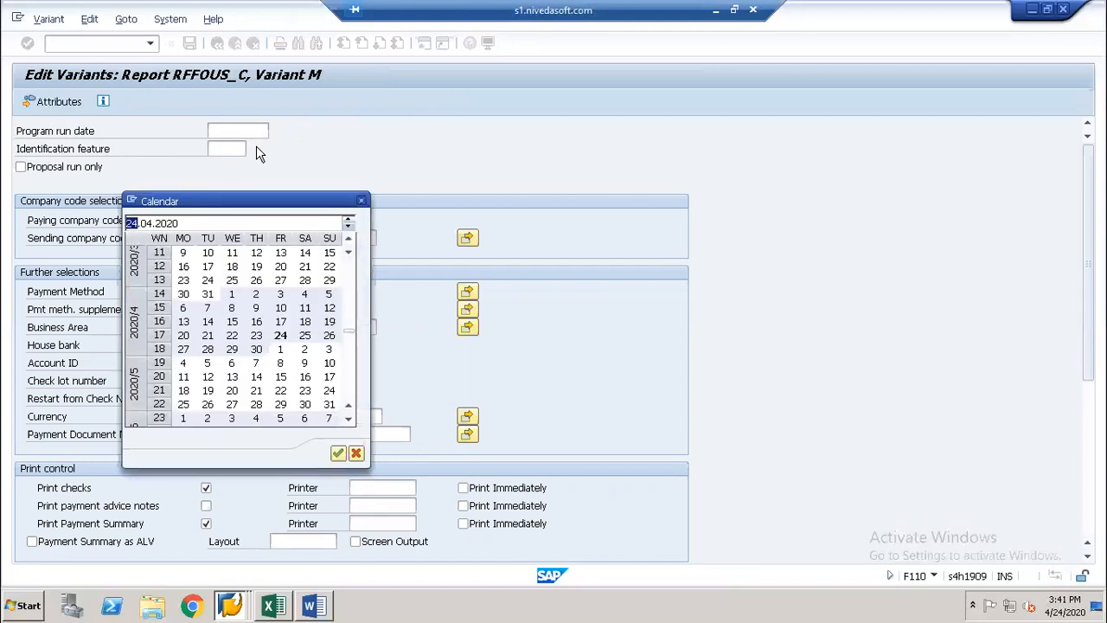
{"action": "left_click", "coordinate": [337, 454]}
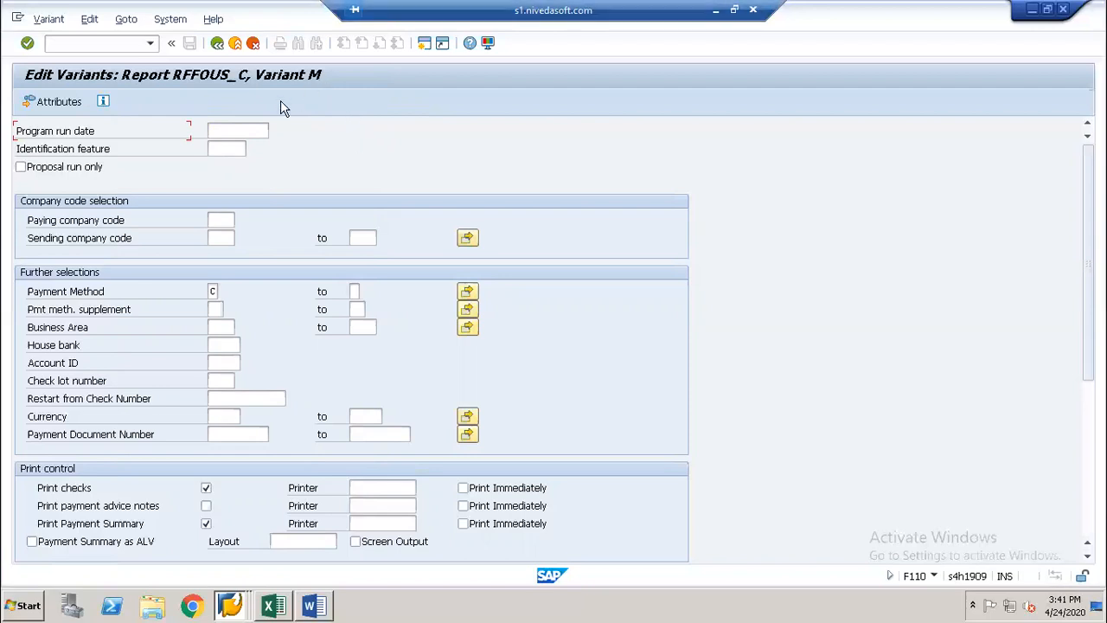
{"action": "left_click", "coordinate": [230, 151]}
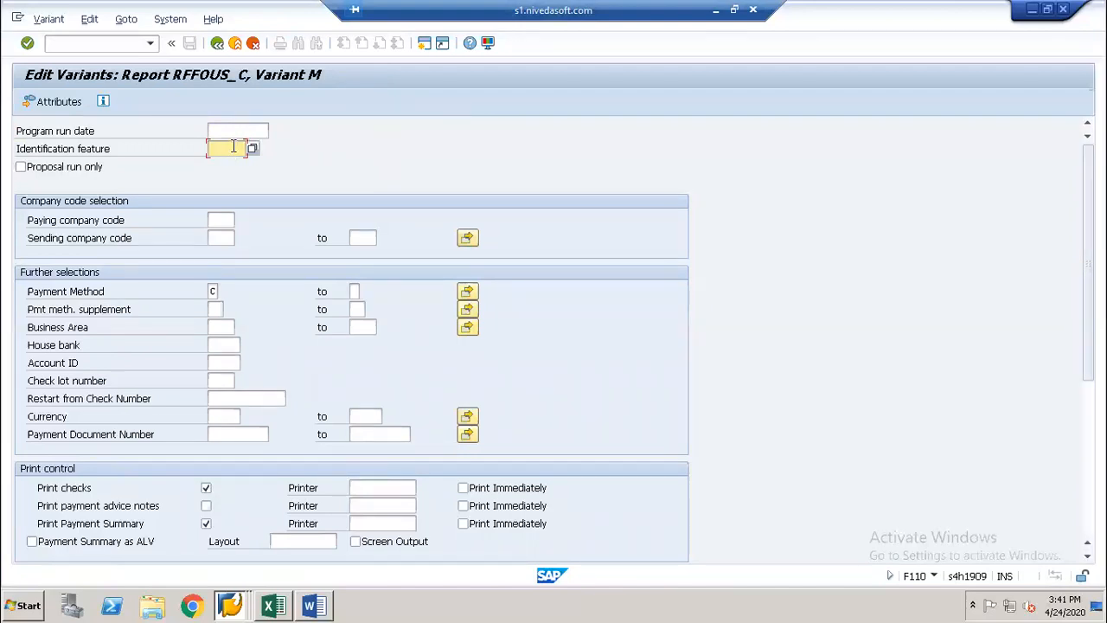
Step: Fill in the variant's program run date and identification feature by picking the payment run of 24.04.2020 with ID RK01A from the existing runs
{"action": "left_click", "coordinate": [242, 131]}
{"action": "key", "text": "F4"}
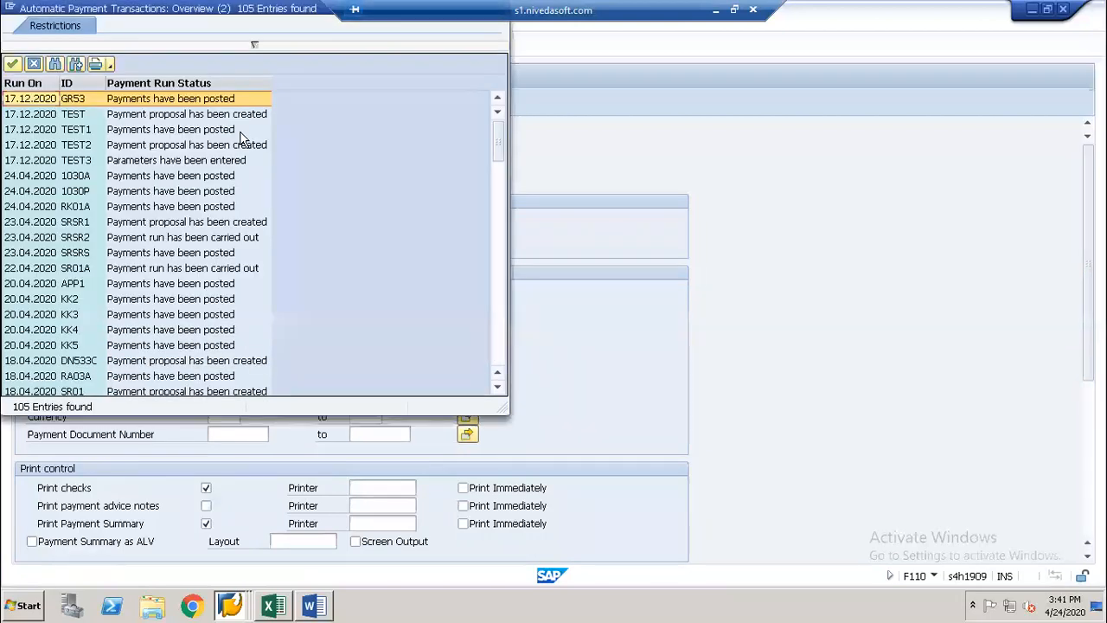
{"action": "left_click", "coordinate": [78, 83]}
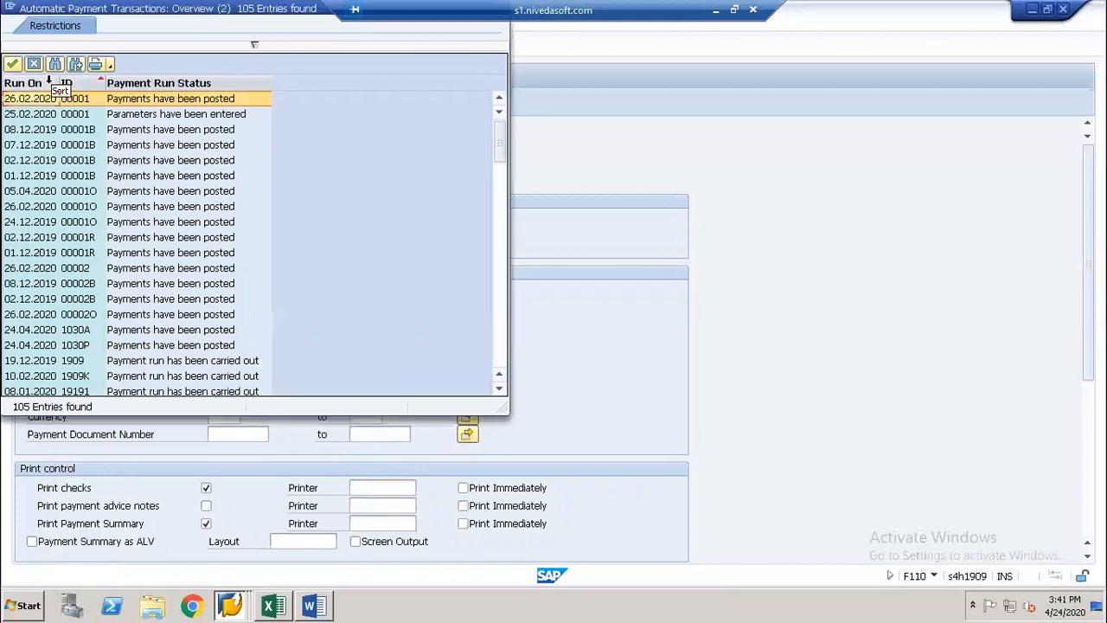
{"action": "left_click", "coordinate": [51, 82]}
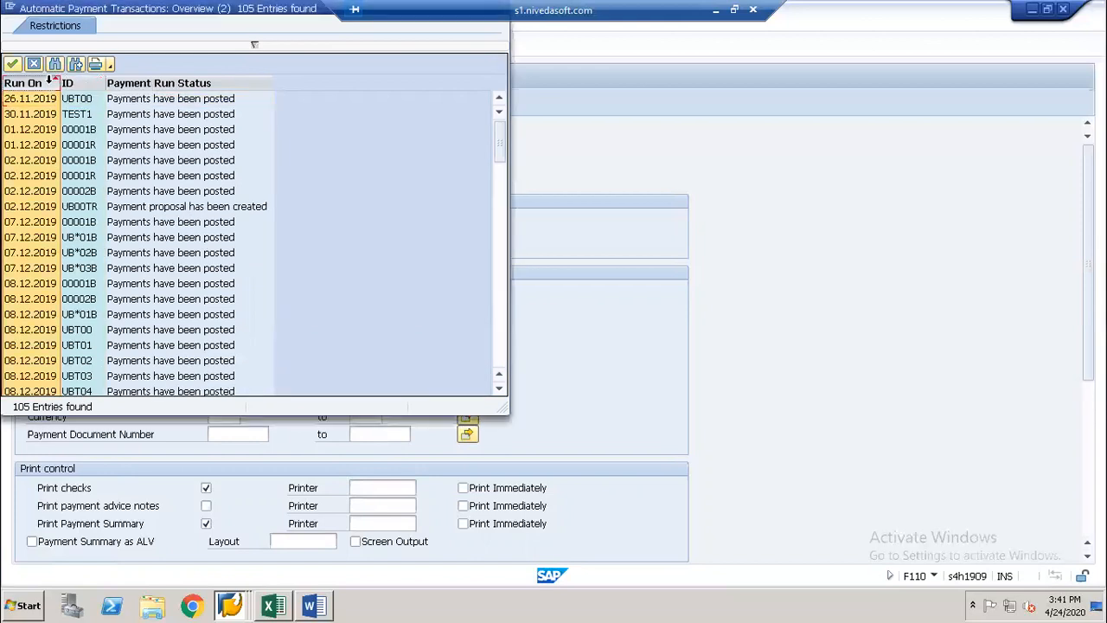
{"action": "left_click", "coordinate": [50, 82]}
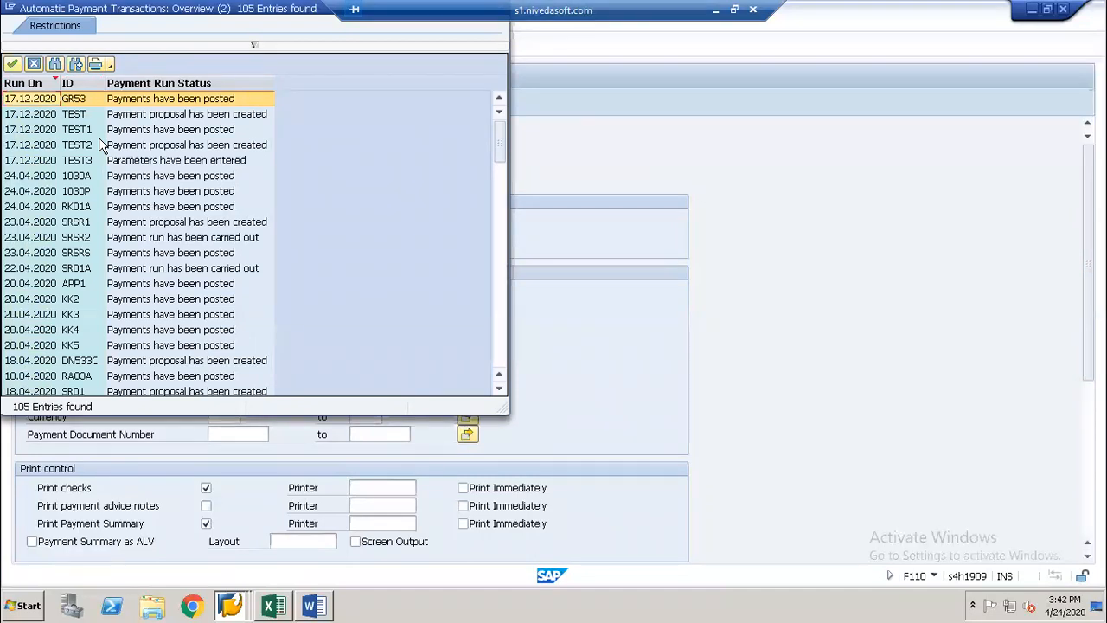
{"action": "left_click", "coordinate": [99, 142]}
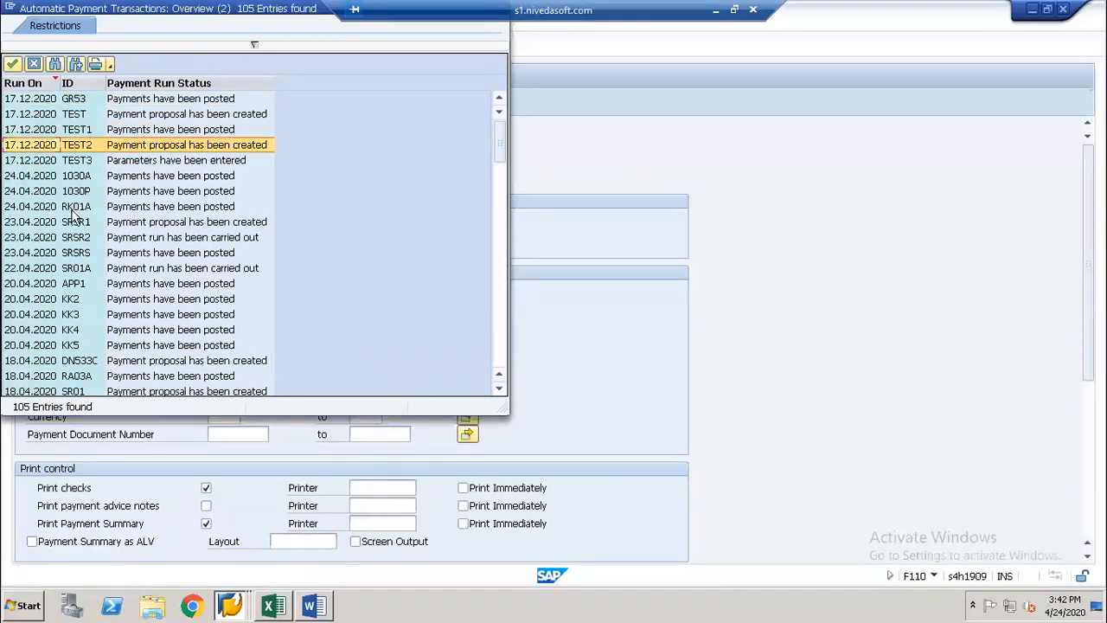
{"action": "left_click", "coordinate": [73, 213]}
{"action": "double_click", "coordinate": [73, 212]}
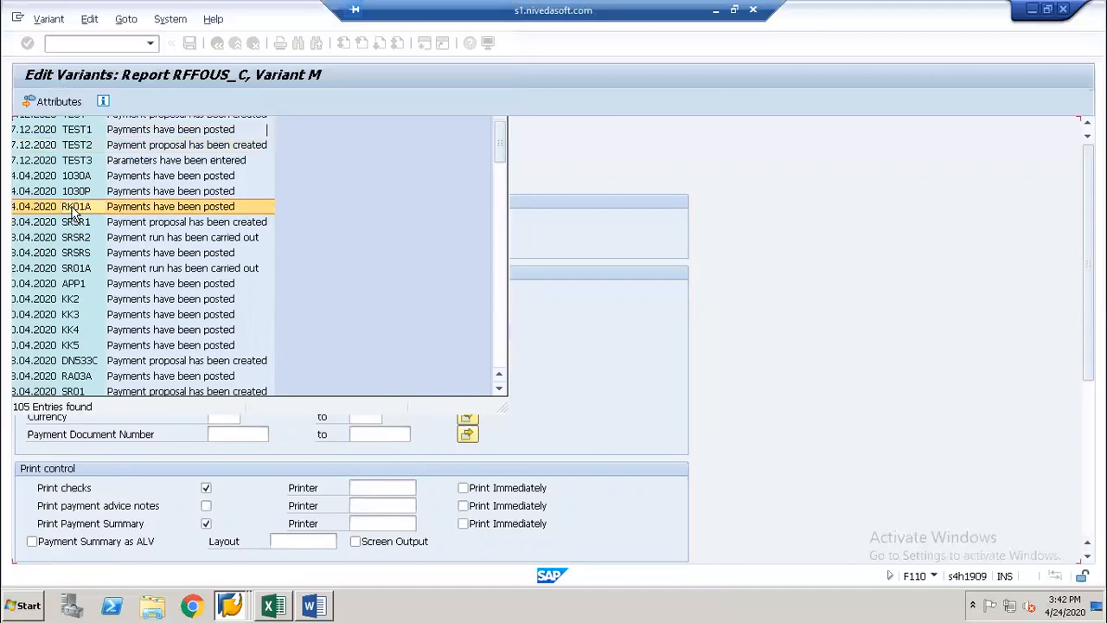
{"action": "key", "text": "Tab"}
{"action": "key", "text": "Tab"}
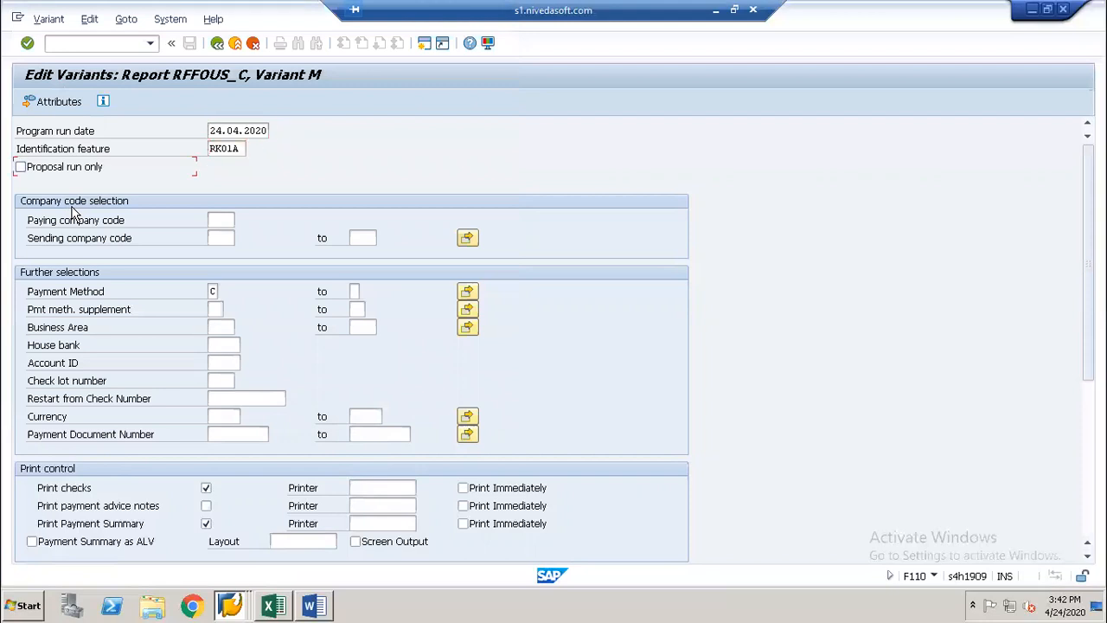
Step: Set both the paying company code and the sending company code of the variant to RK01
{"action": "left_click", "coordinate": [221, 220]}
{"action": "type", "text": "R"}
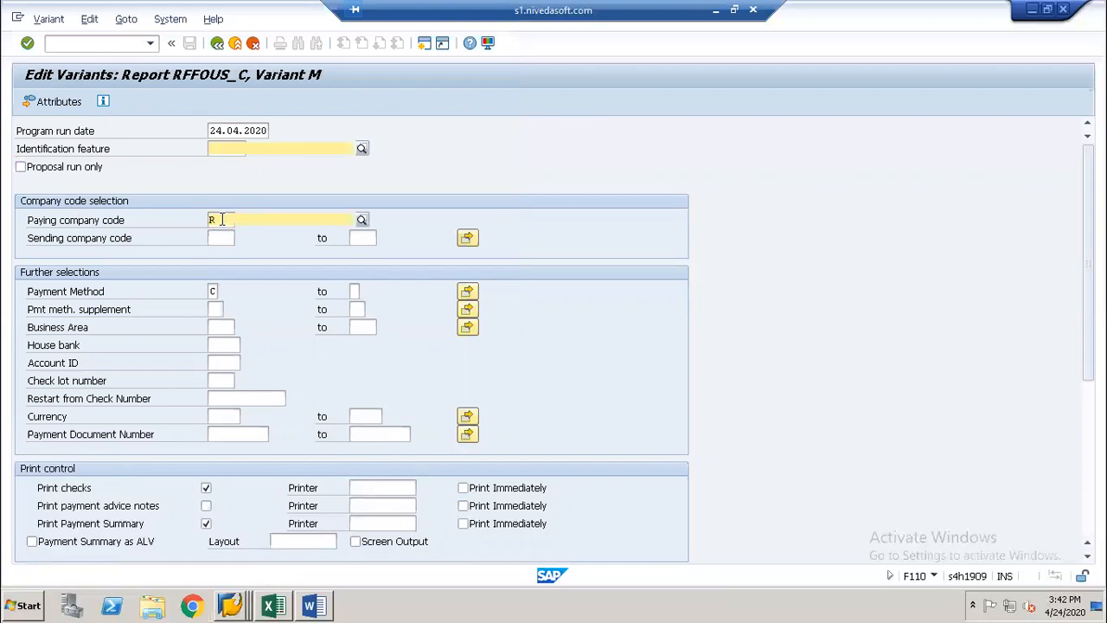
{"action": "type", "text": "K01"}
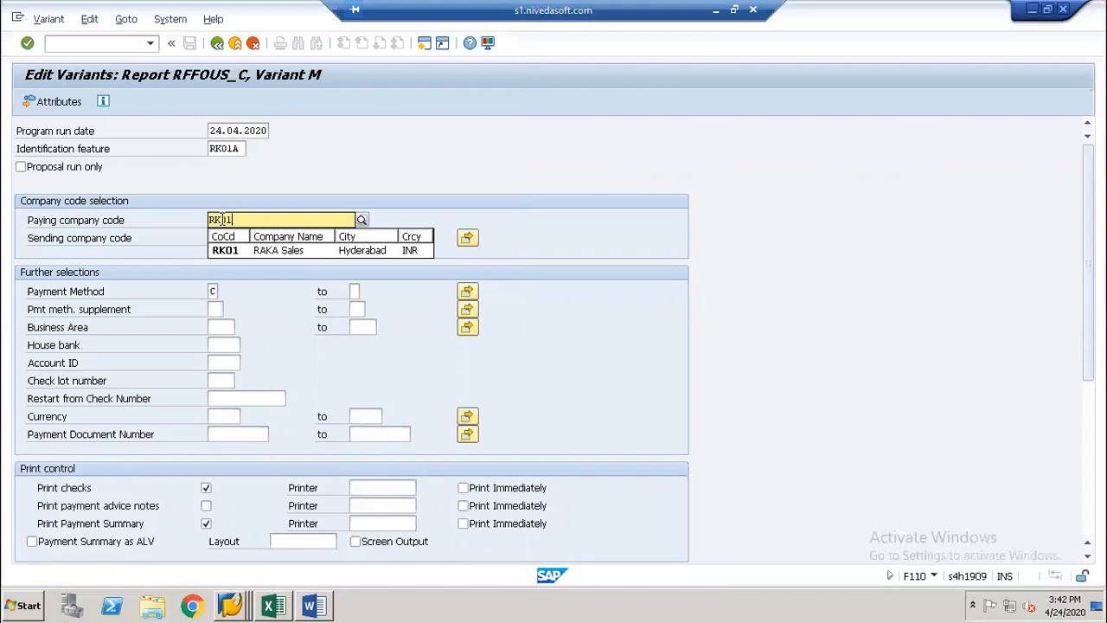
{"action": "key", "text": "Down"}
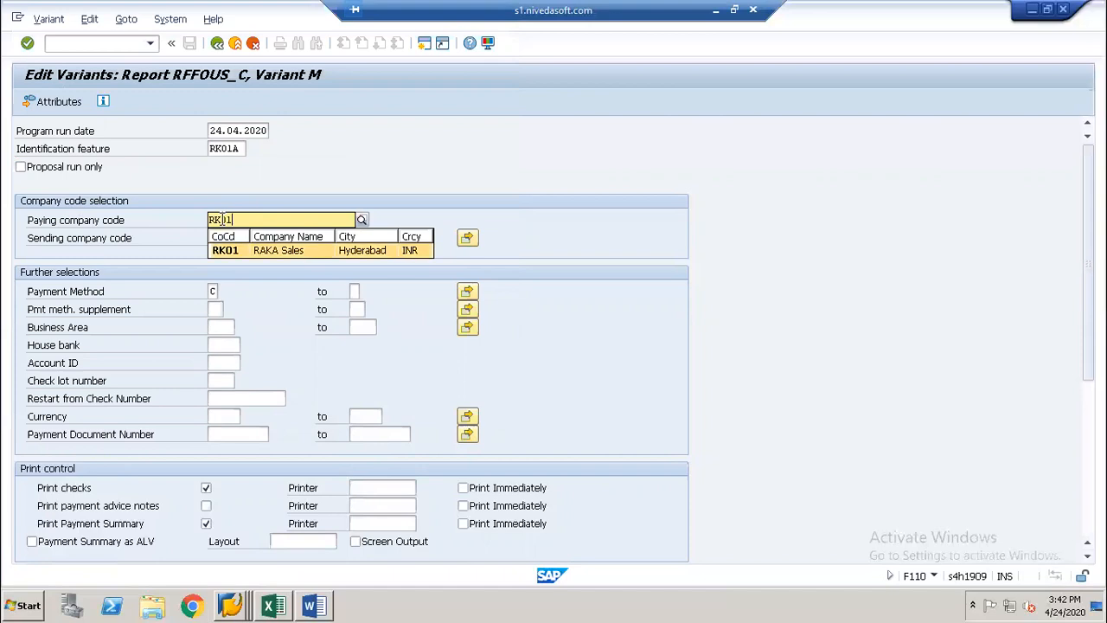
{"action": "key", "text": "Return"}
{"action": "key", "text": "Tab"}
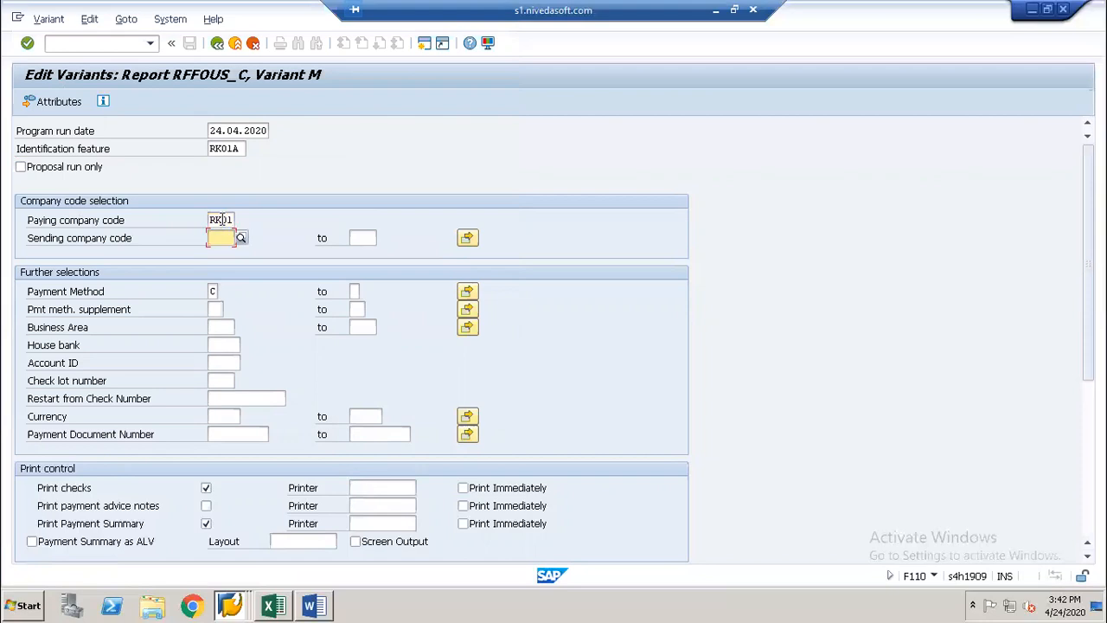
{"action": "type", "text": "RK01"}
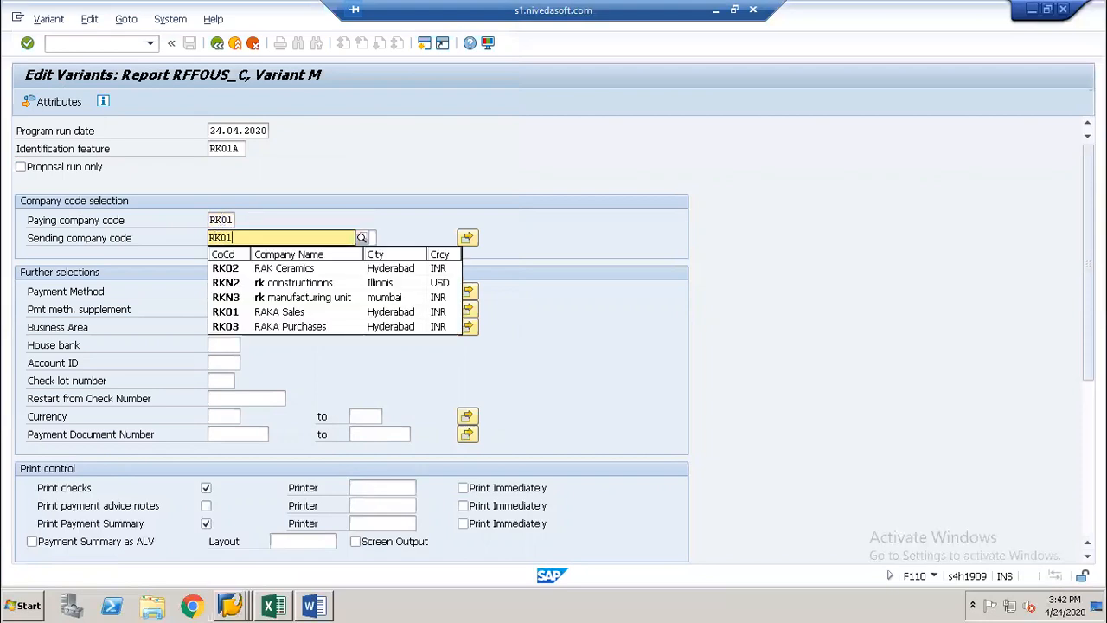
{"action": "key", "text": "Down"}
{"action": "key", "text": "Return"}
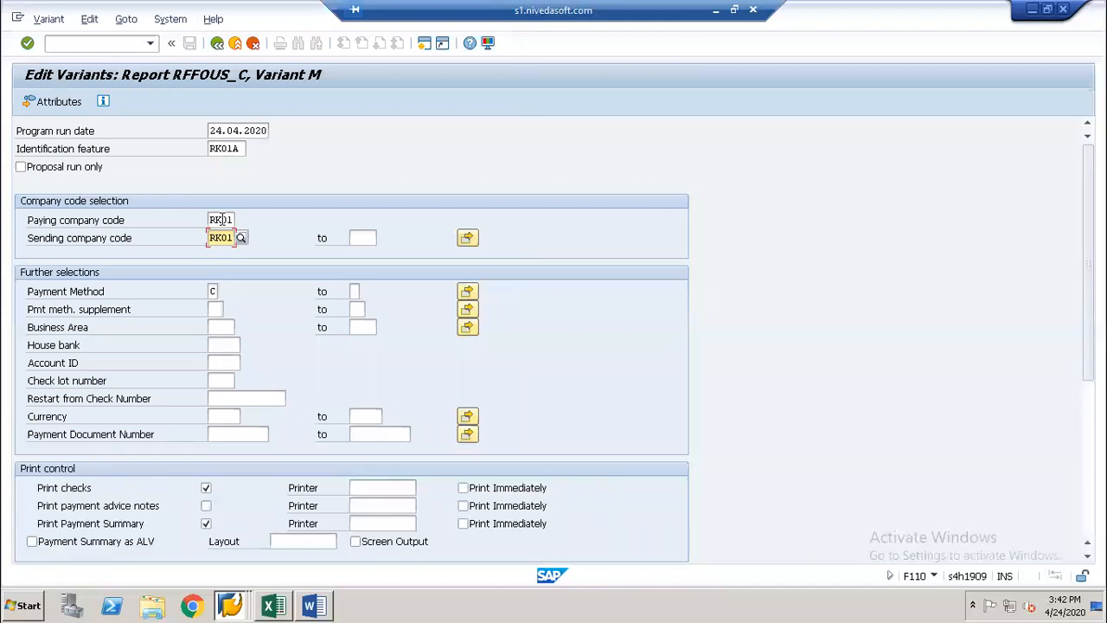
Step: Restrict the variant to house bank RK01B, account ID RK01 and check lot number 1
{"action": "left_click", "coordinate": [217, 345]}
{"action": "key", "text": "F4"}
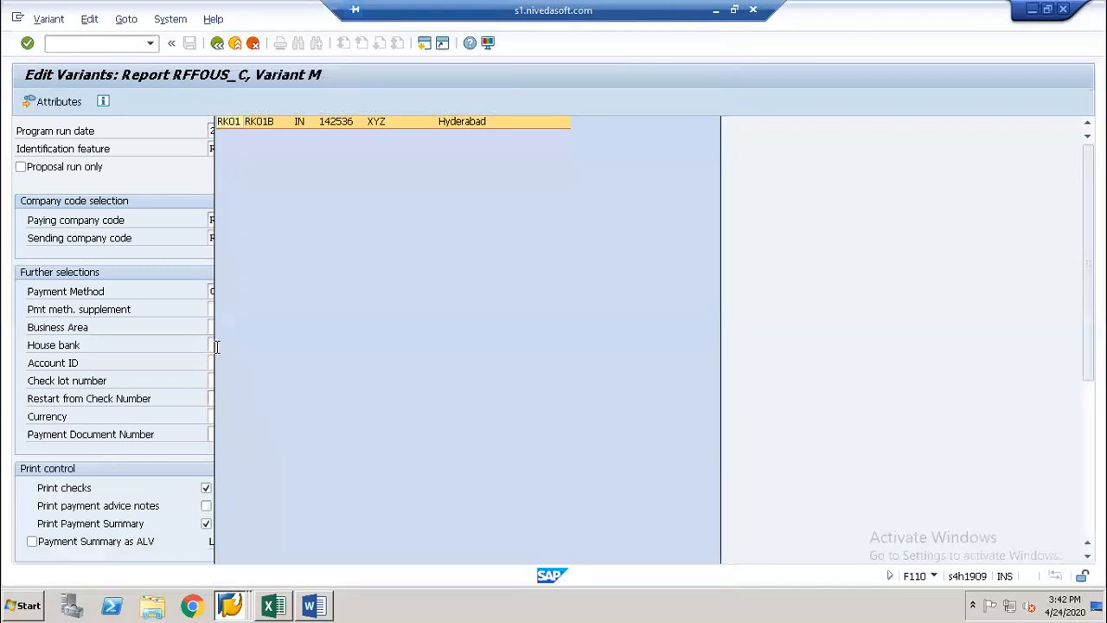
{"action": "key", "text": "Return"}
{"action": "key", "text": "F4"}
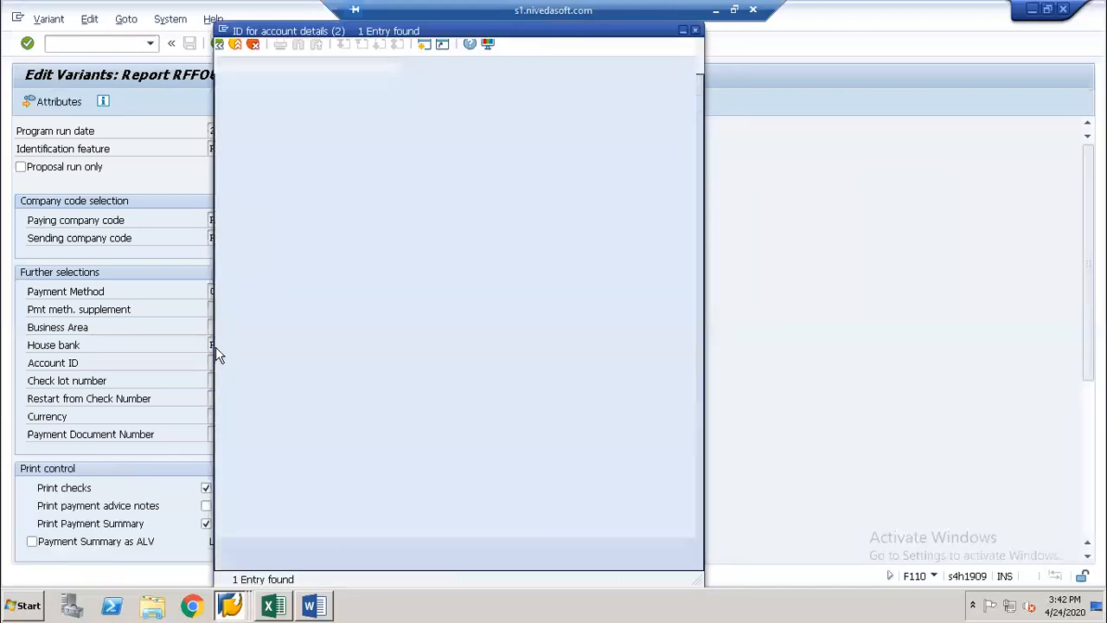
{"action": "key", "text": "Return"}
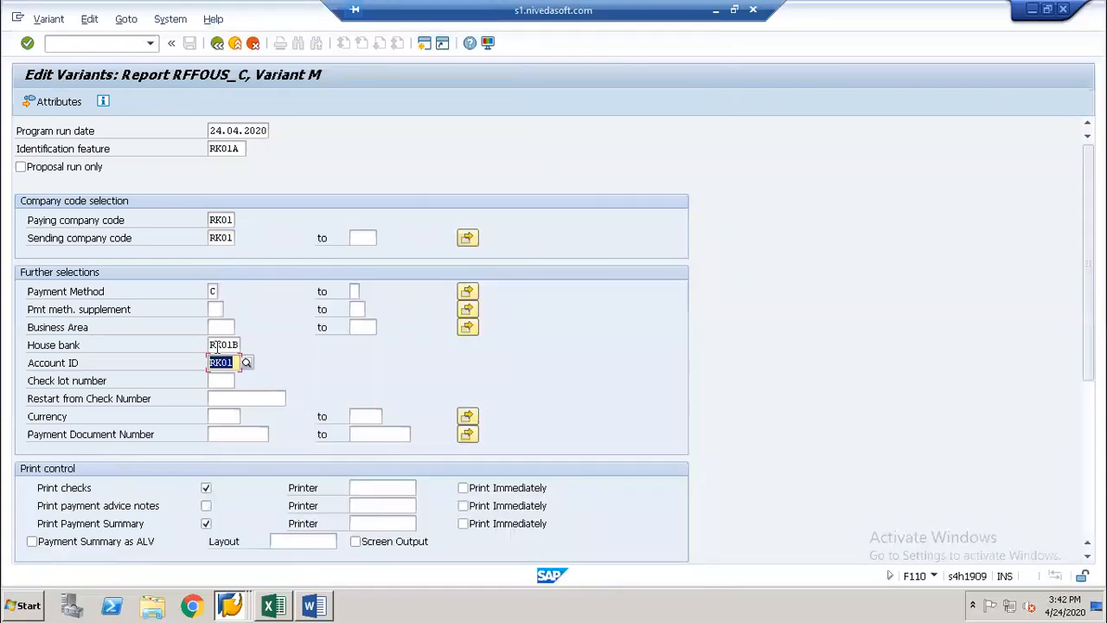
{"action": "left_click", "coordinate": [219, 383]}
{"action": "type", "text": "1"}
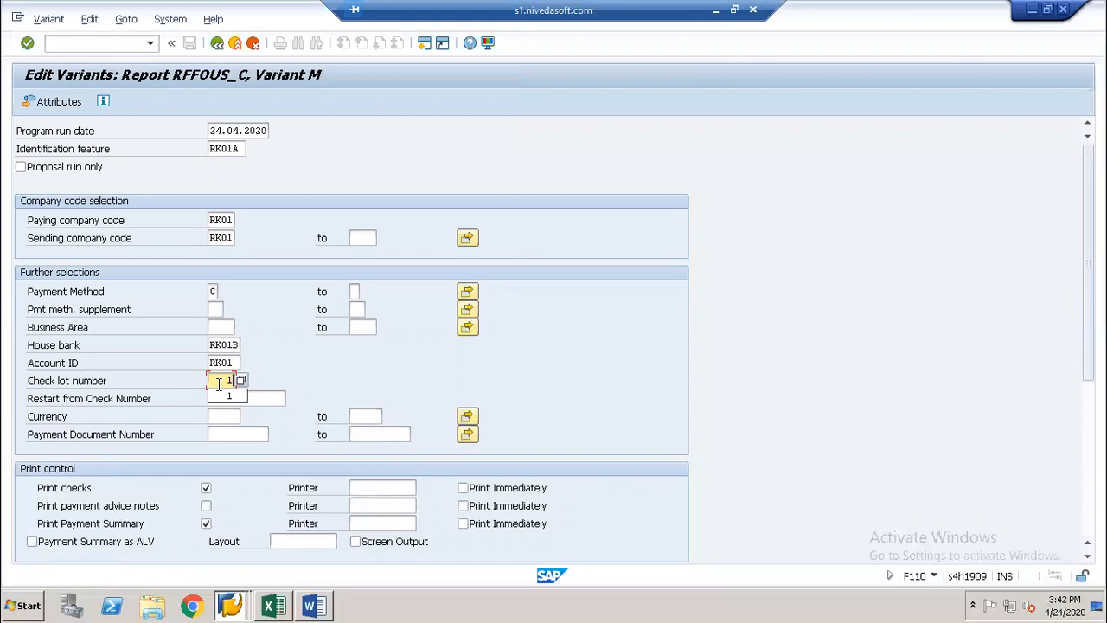
Step: Enable printing of payment advice notes and assign printer LP01 with immediate printing to checks, advice notes and payment summary
{"action": "left_click", "coordinate": [1087, 556]}
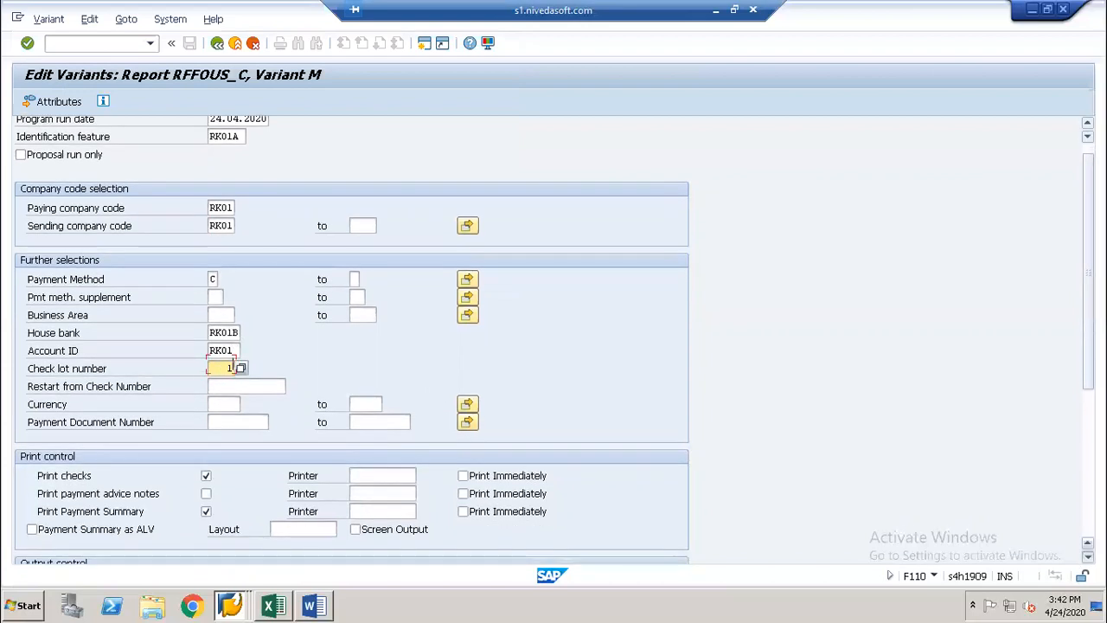
{"action": "left_click", "coordinate": [1087, 556]}
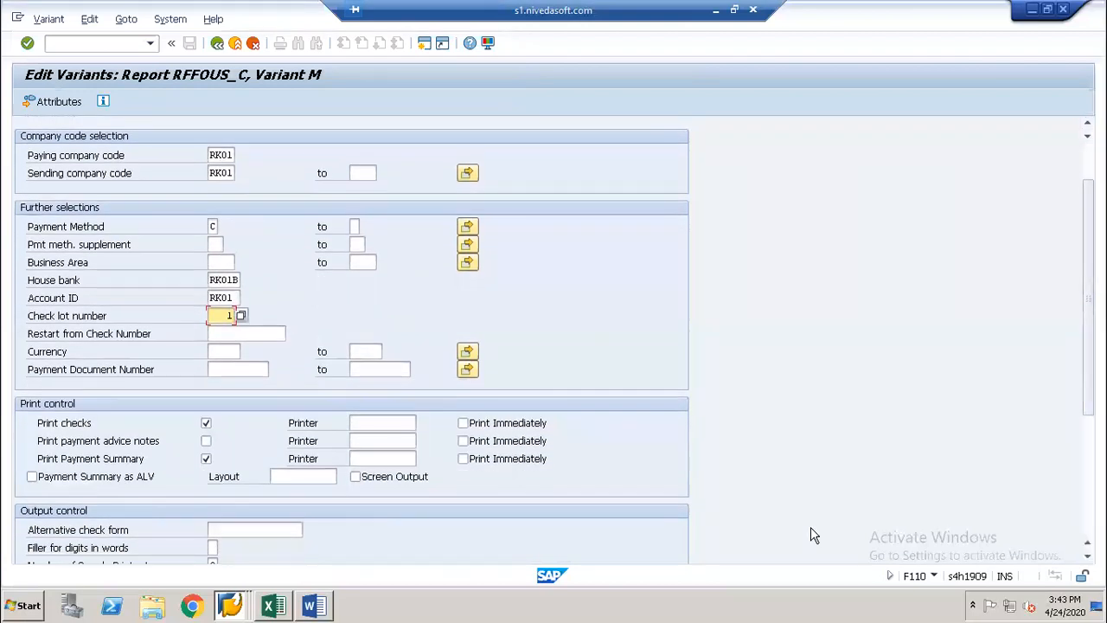
{"action": "left_click", "coordinate": [206, 441]}
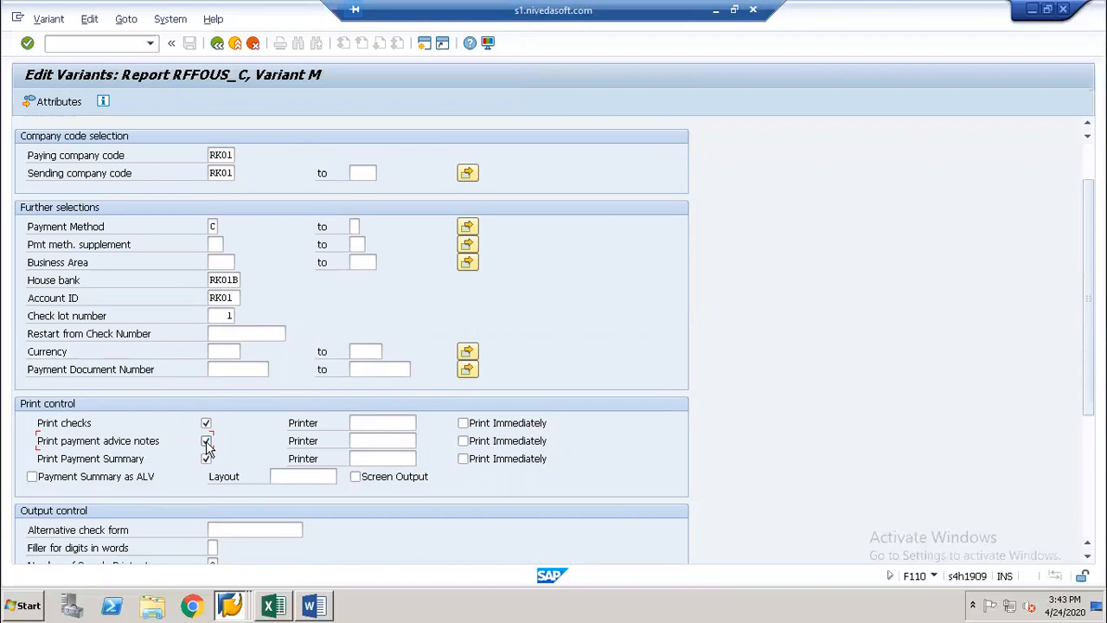
{"action": "left_click", "coordinate": [376, 426]}
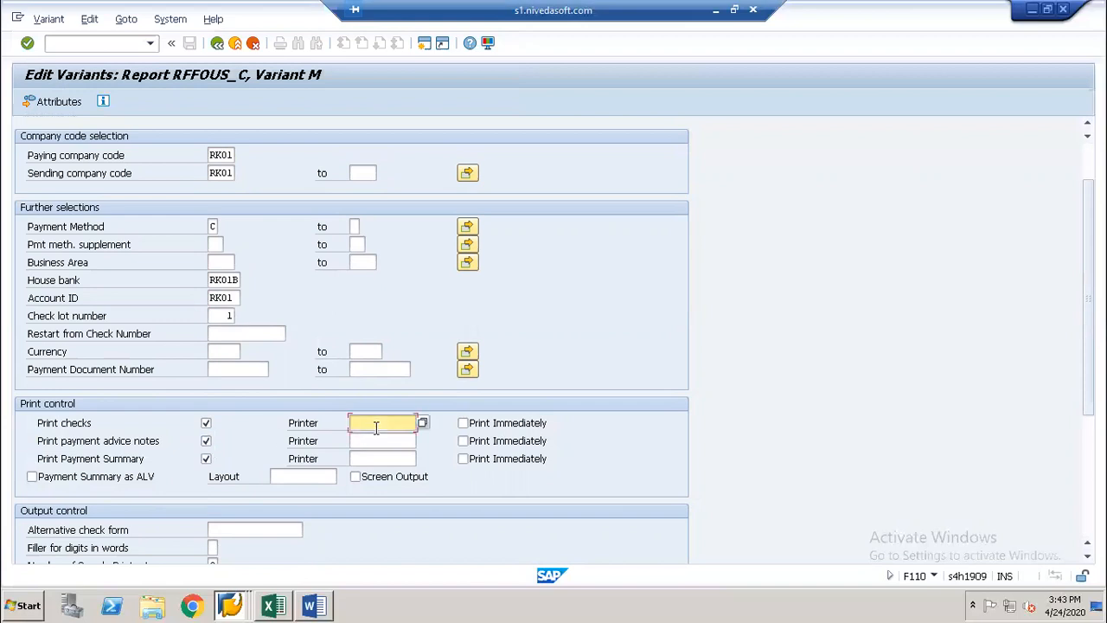
{"action": "type", "text": "LP01"}
{"action": "left_click", "coordinate": [468, 425]}
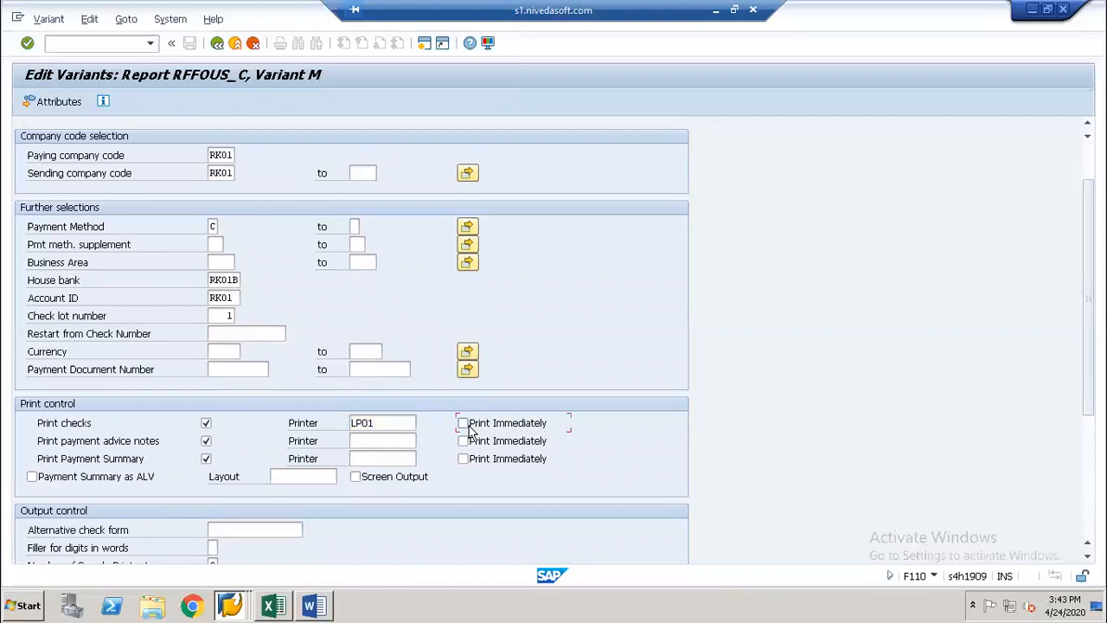
{"action": "left_click", "coordinate": [397, 441]}
{"action": "type", "text": "LP01"}
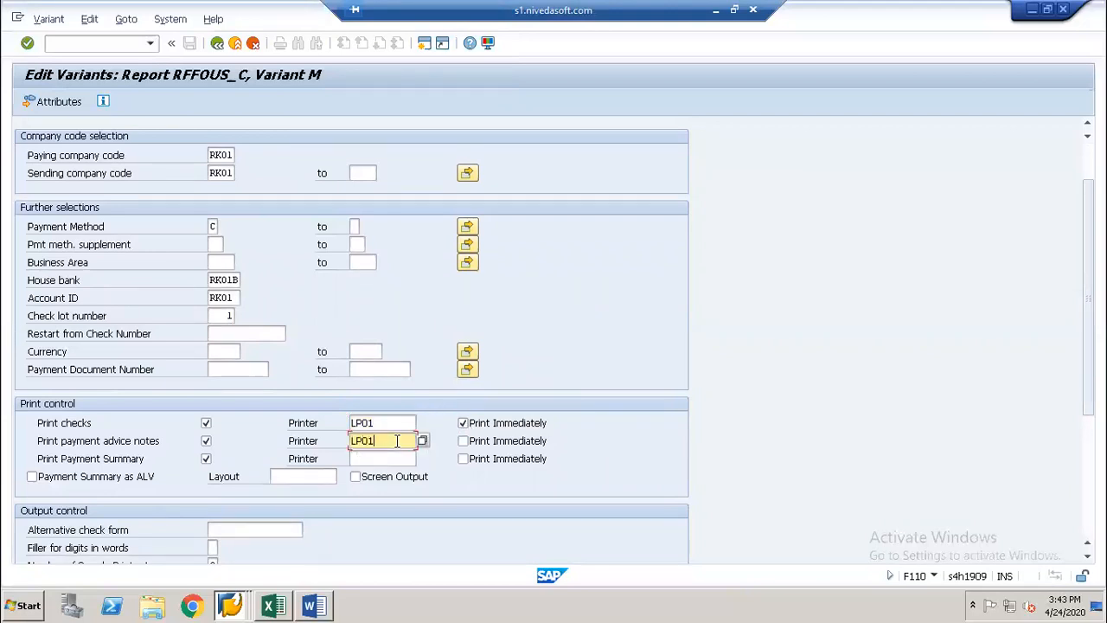
{"action": "left_click", "coordinate": [463, 441]}
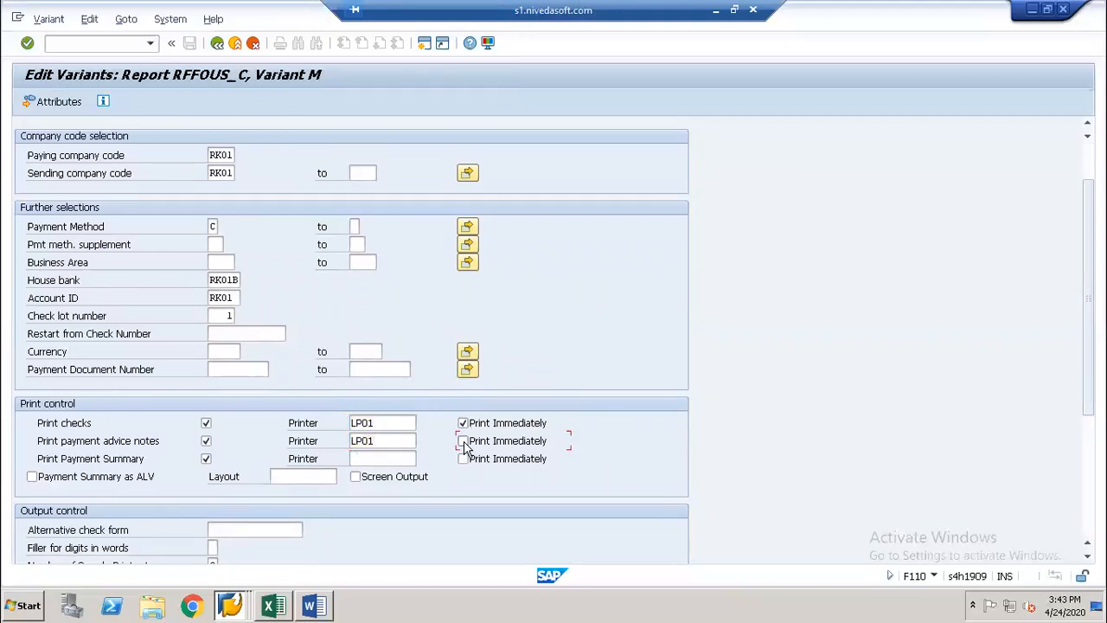
{"action": "left_click", "coordinate": [382, 460]}
{"action": "type", "text": "LP01"}
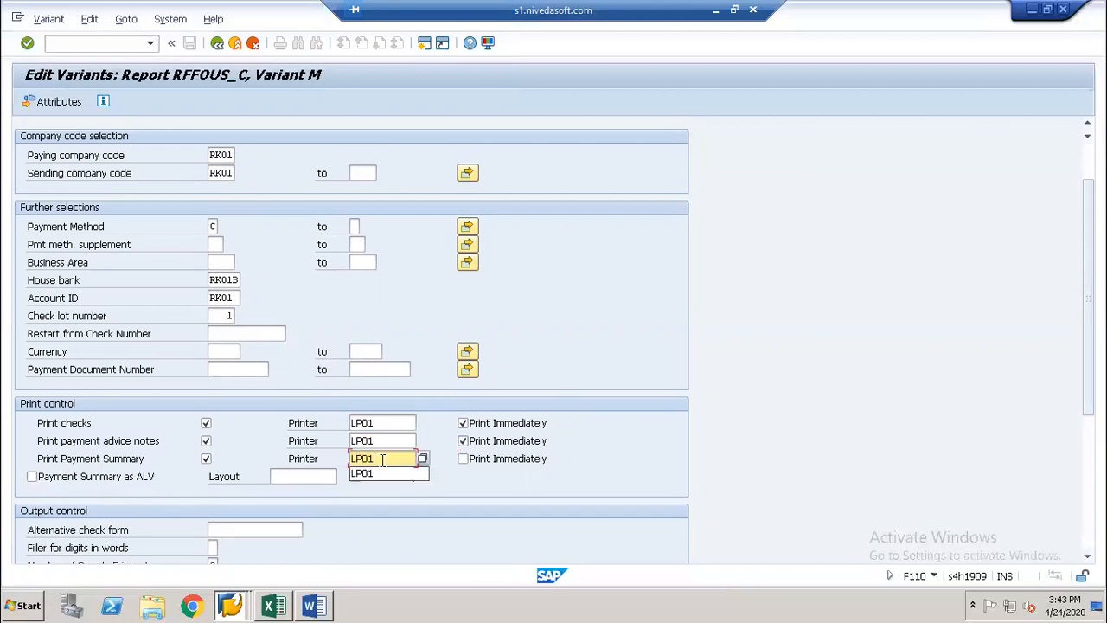
{"action": "left_click", "coordinate": [464, 459]}
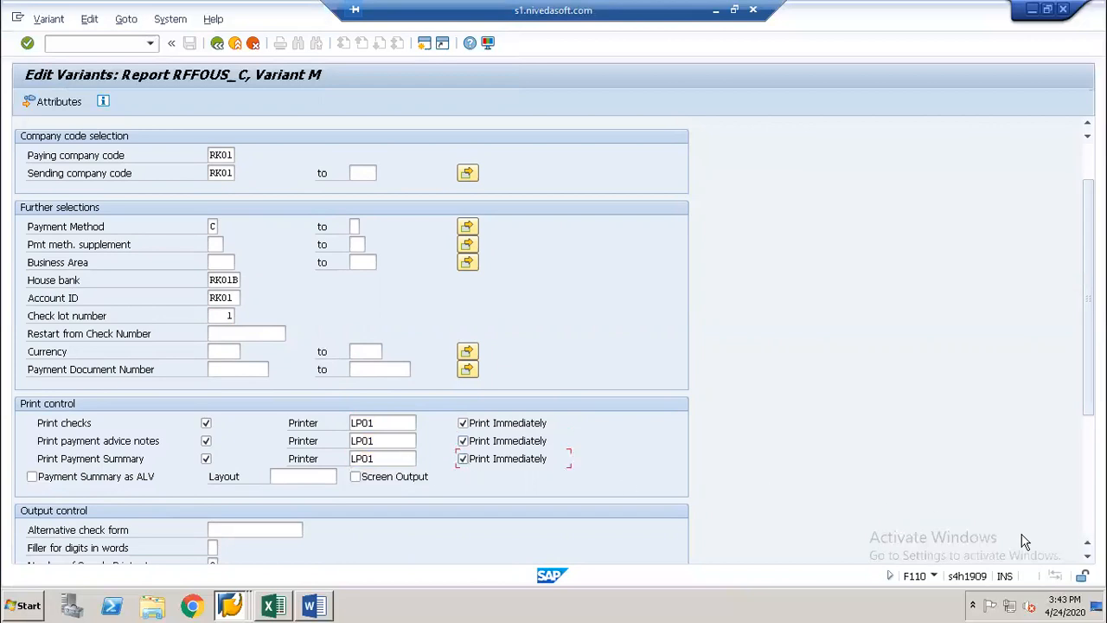
Step: Clear the sample printouts and payment summary item numbers, turn off Print Payment Summary and enable Do Not Void Any Checks
{"action": "left_click", "coordinate": [1087, 559]}
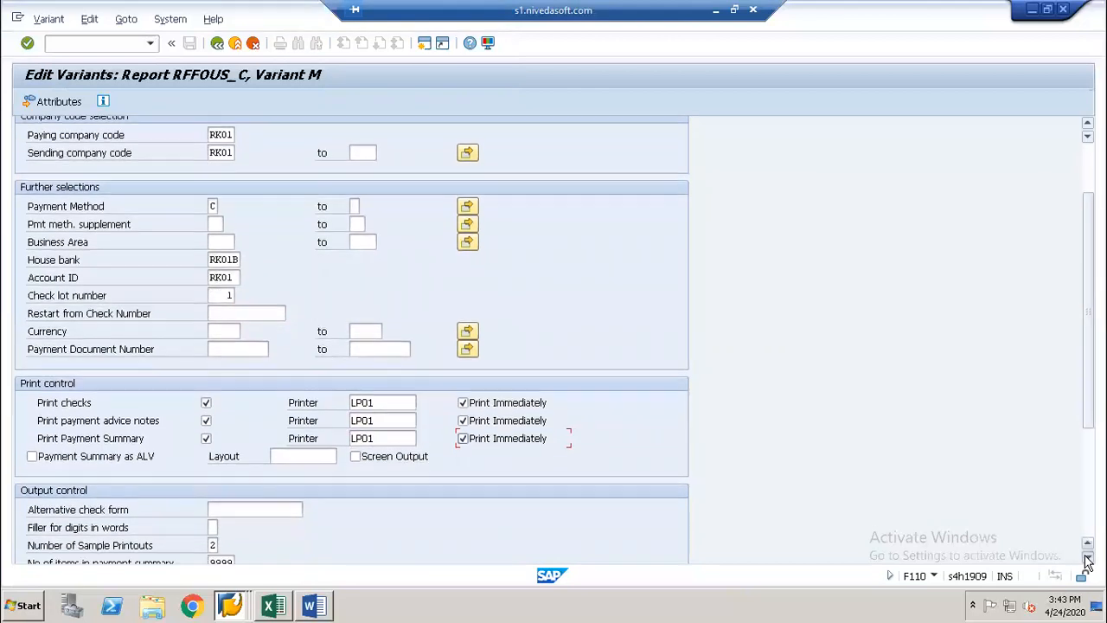
{"action": "left_click", "coordinate": [1087, 559]}
{"action": "left_click", "coordinate": [1087, 558]}
{"action": "left_click", "coordinate": [1087, 559]}
{"action": "left_click", "coordinate": [1087, 559]}
{"action": "left_click", "coordinate": [1087, 558]}
{"action": "left_click", "coordinate": [1087, 558]}
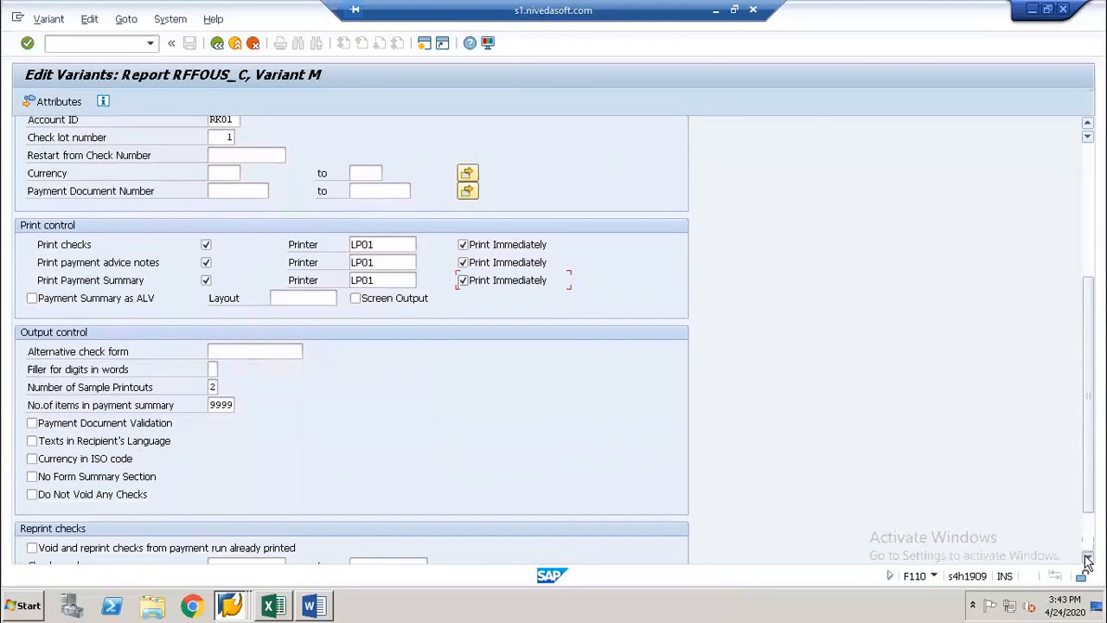
{"action": "left_click", "coordinate": [1087, 559]}
{"action": "left_click", "coordinate": [1087, 559]}
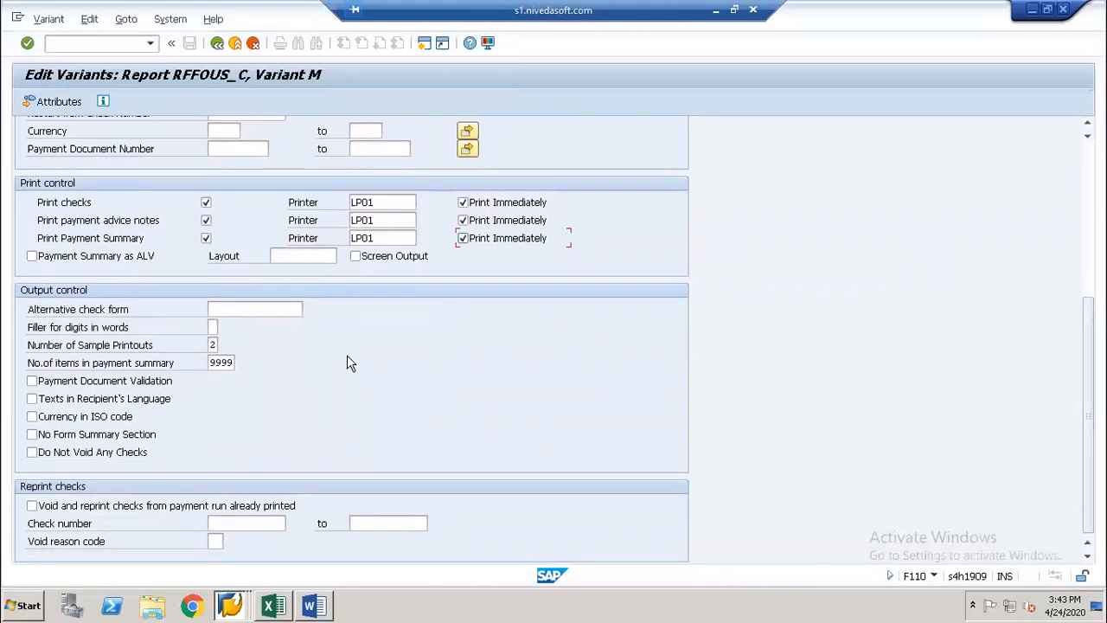
{"action": "left_click", "coordinate": [212, 344]}
{"action": "key", "text": "BackSpace"}
{"action": "key", "text": "Tab"}
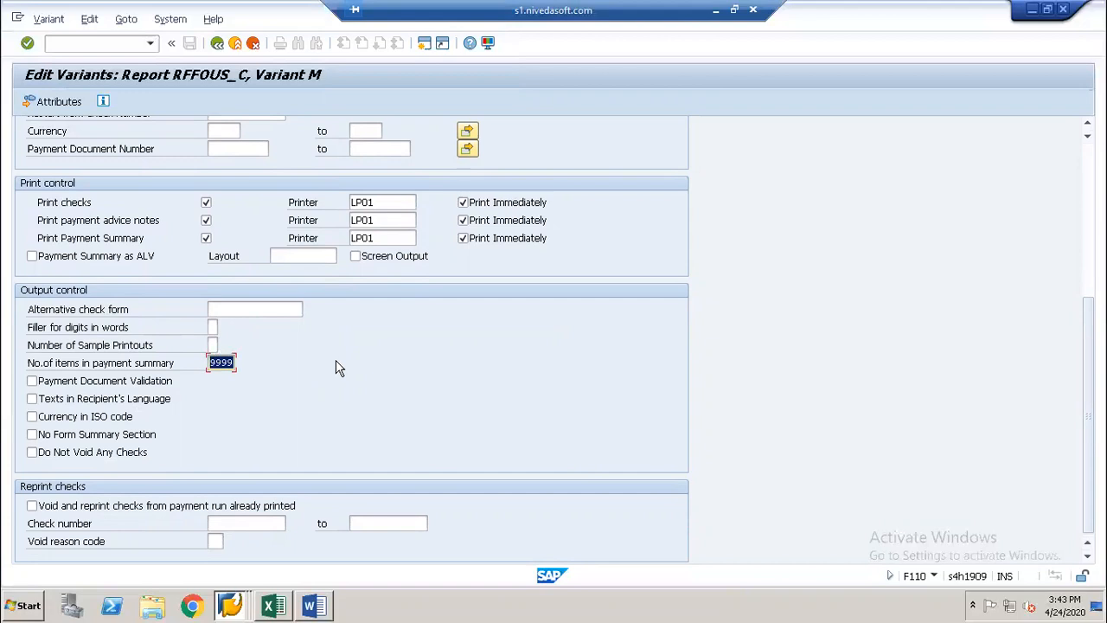
{"action": "key", "text": "BackSpace"}
{"action": "left_click", "coordinate": [123, 452]}
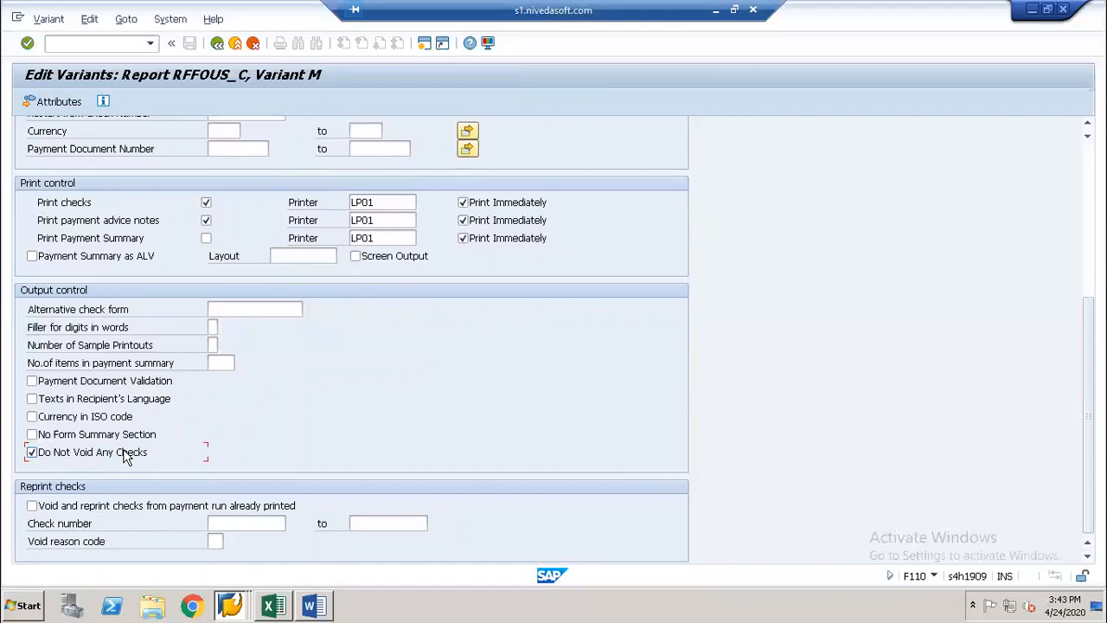
Step: Describe variant M as "RK01 APP Varient" in its attributes, save it and return to the payment run's printout settings
{"action": "left_click", "coordinate": [58, 102]}
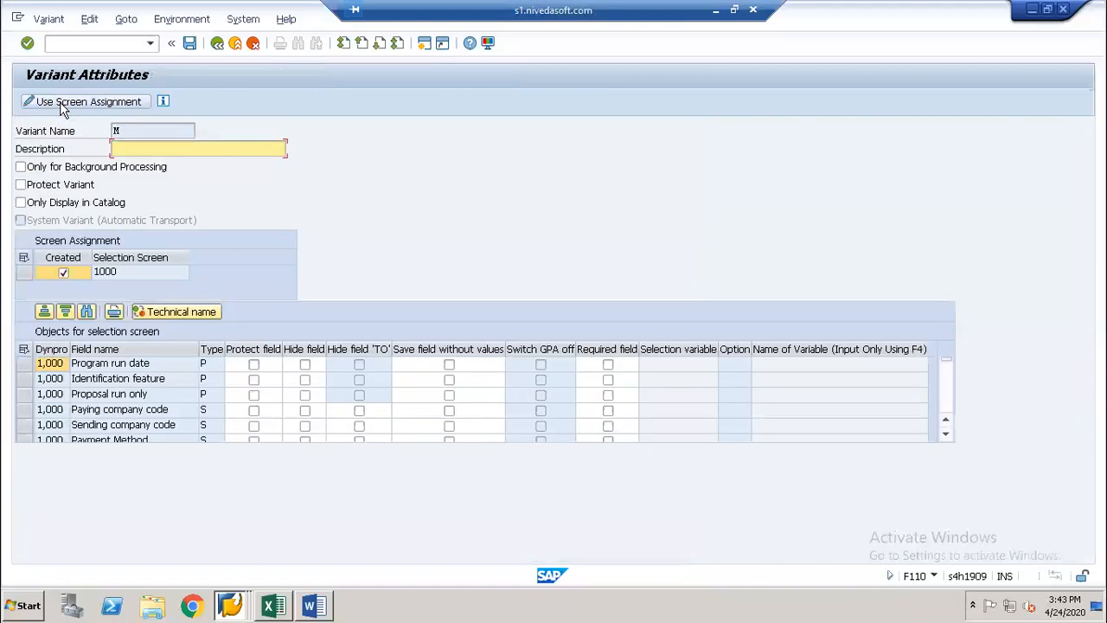
{"action": "type", "text": "RK01 APP Varient"}
{"action": "key", "text": "Return"}
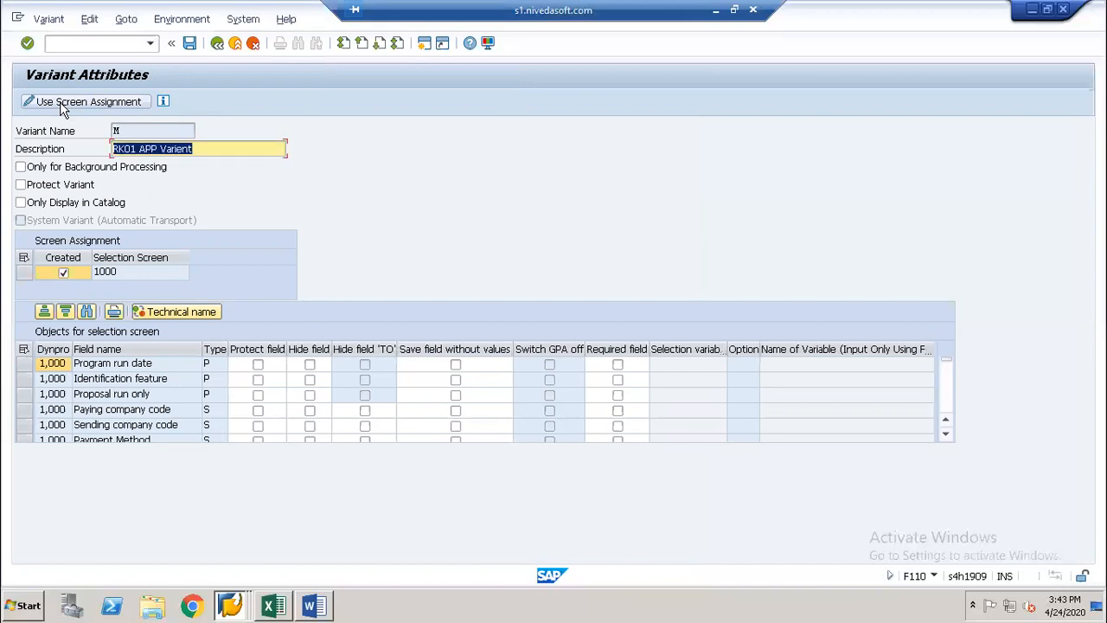
{"action": "key", "text": "ctrl+s"}
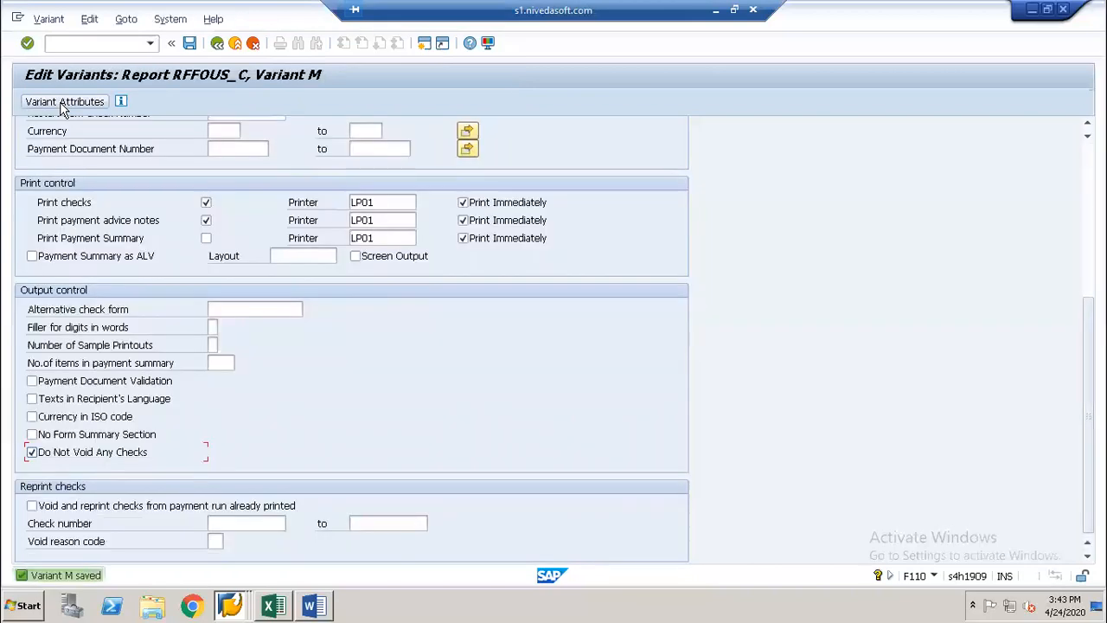
{"action": "left_click", "coordinate": [217, 45]}
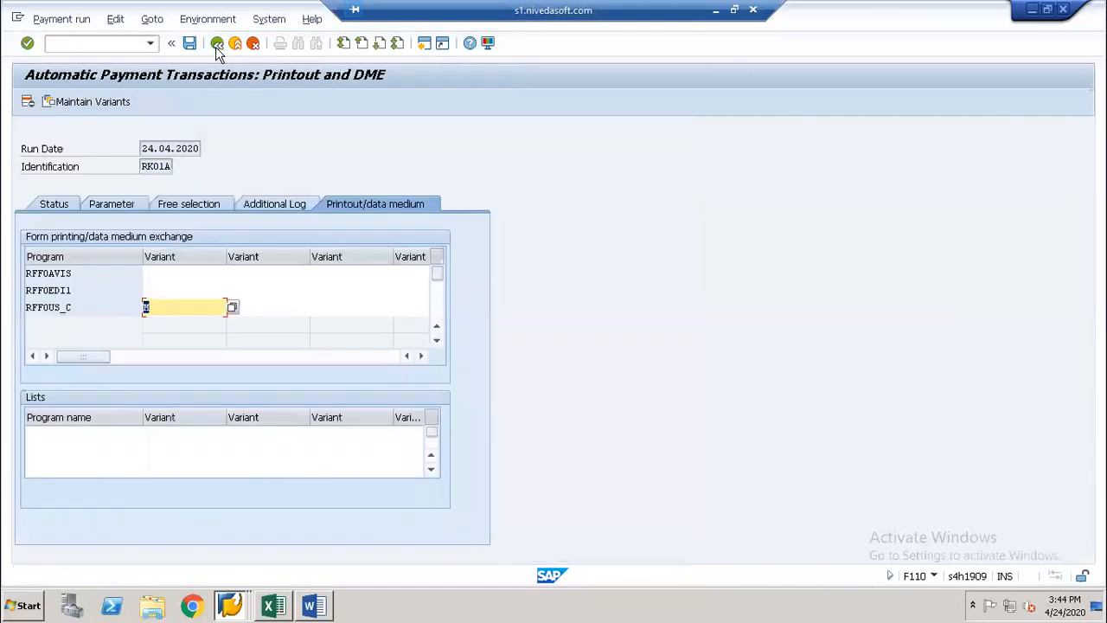
{"action": "left_click", "coordinate": [54, 205]}
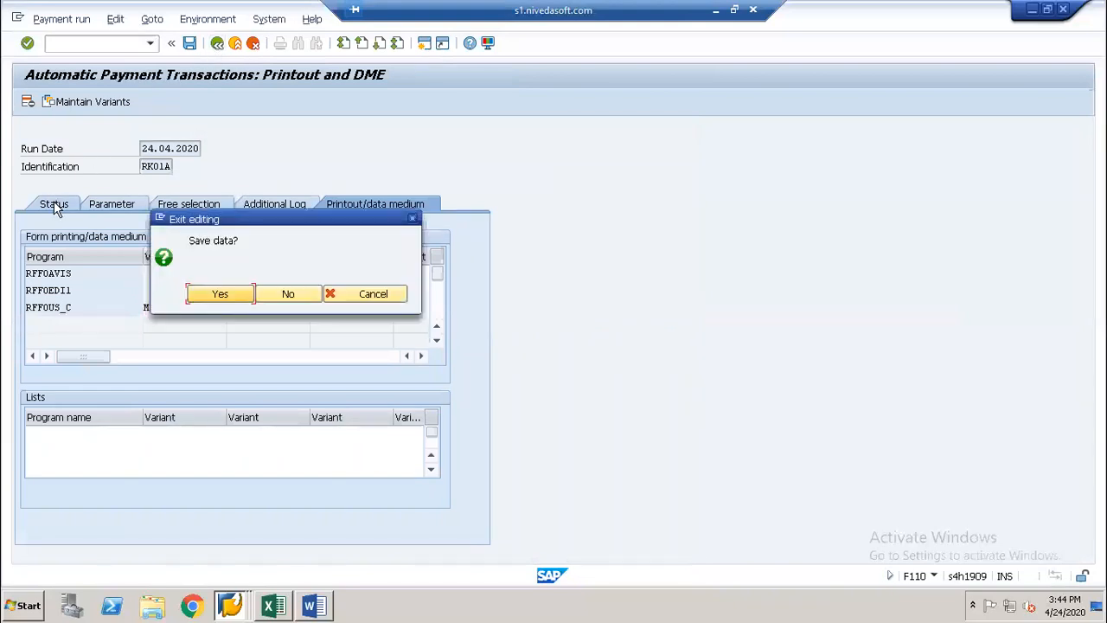
{"action": "key", "text": "Return"}
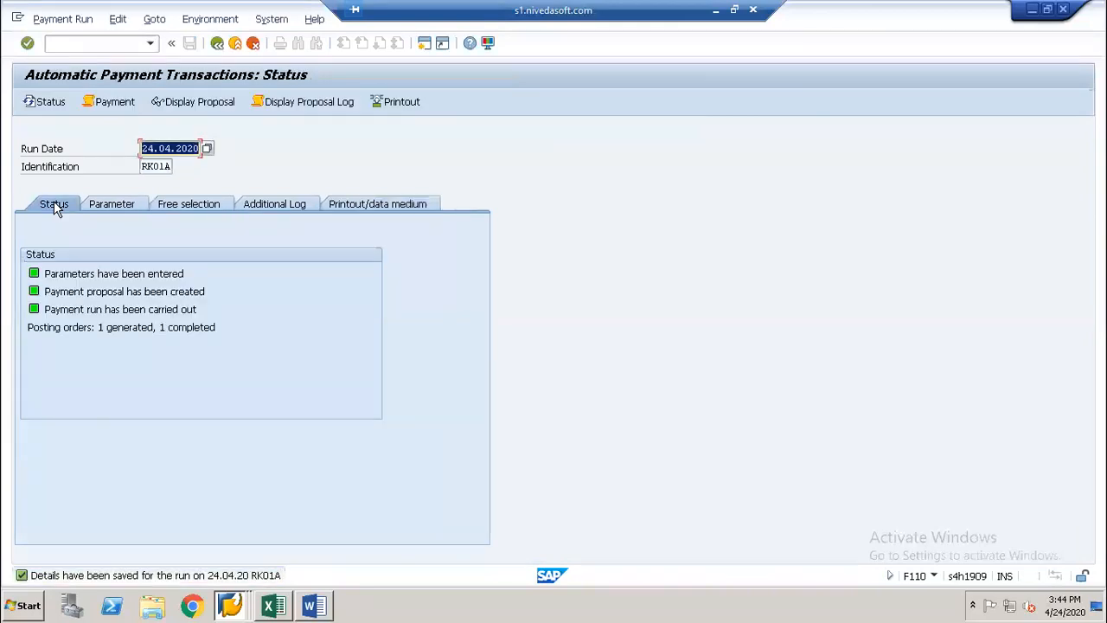
{"action": "left_click", "coordinate": [384, 105]}
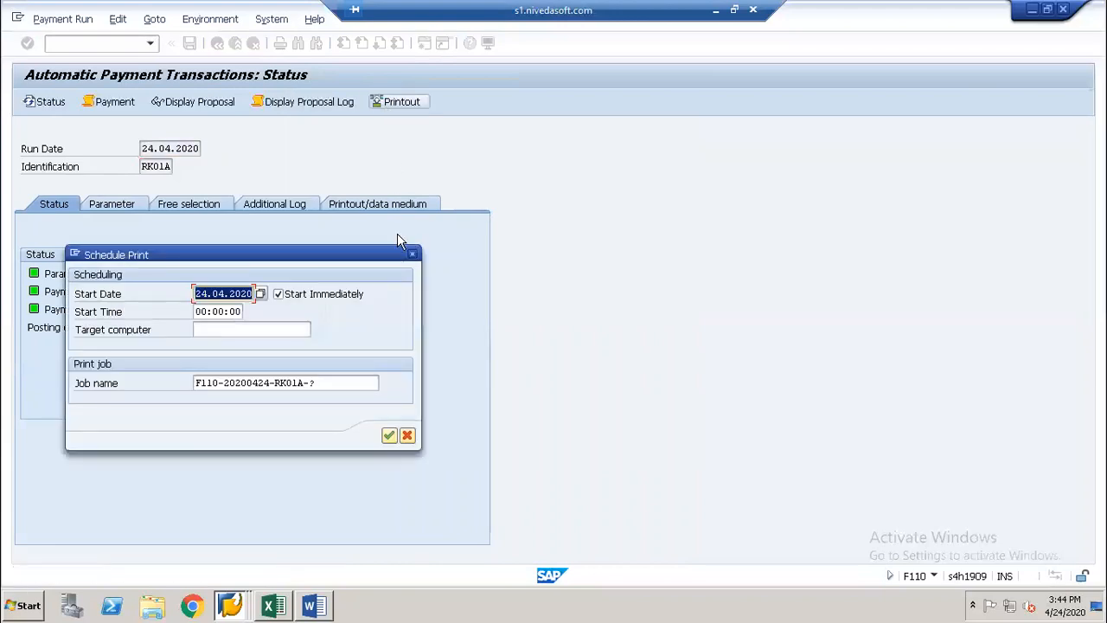
{"action": "left_click", "coordinate": [320, 386]}
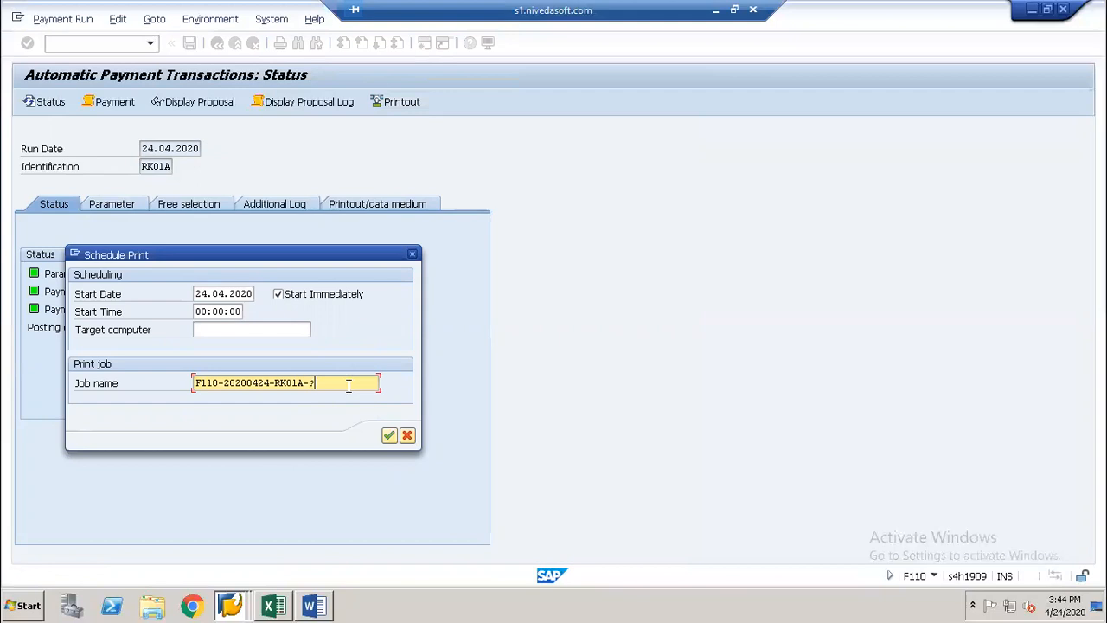
{"action": "key", "text": "BackSpace"}
{"action": "type", "text": "M"}
{"action": "left_click", "coordinate": [389, 436]}
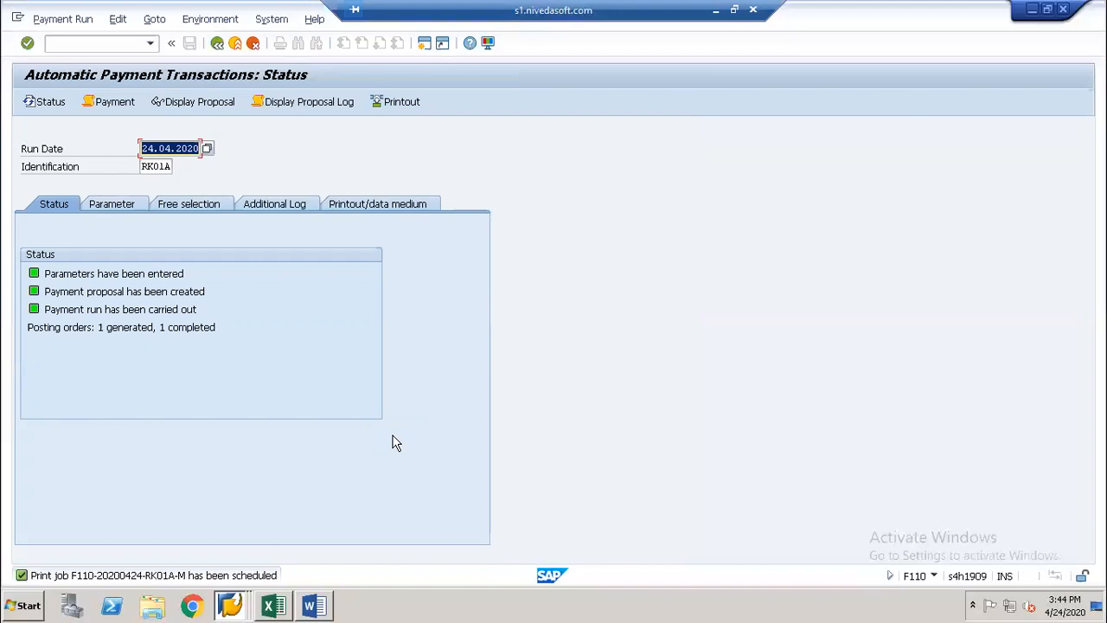
Step: Open the output controller (SP01) and list the own spool requests created on 24.04.2020
{"action": "left_click", "coordinate": [282, 26]}
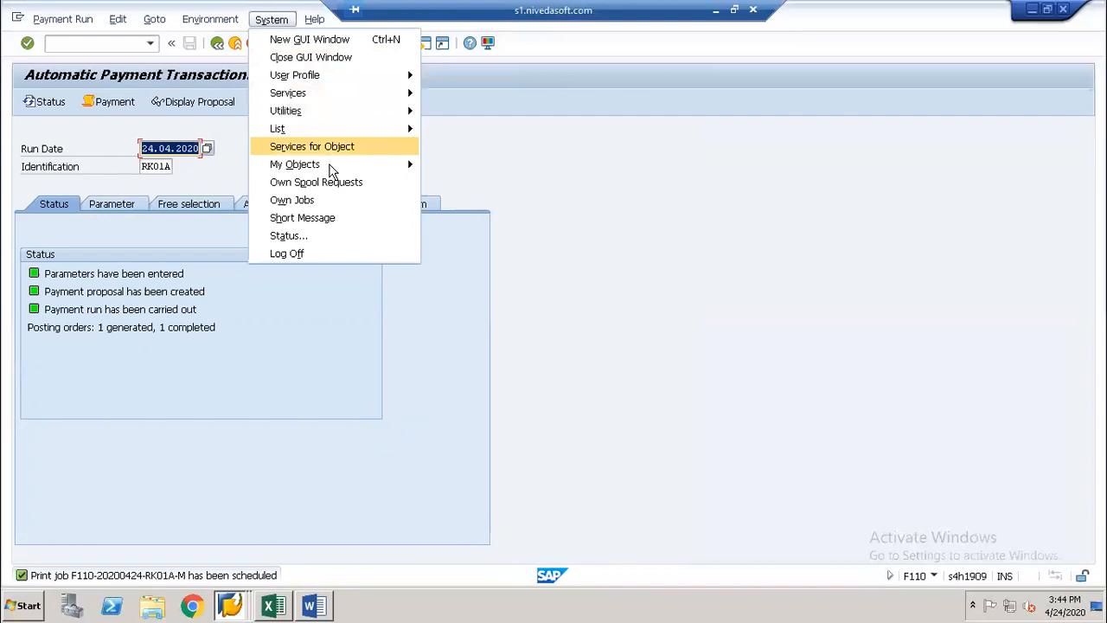
{"action": "mouse_move", "coordinate": [321, 90]}
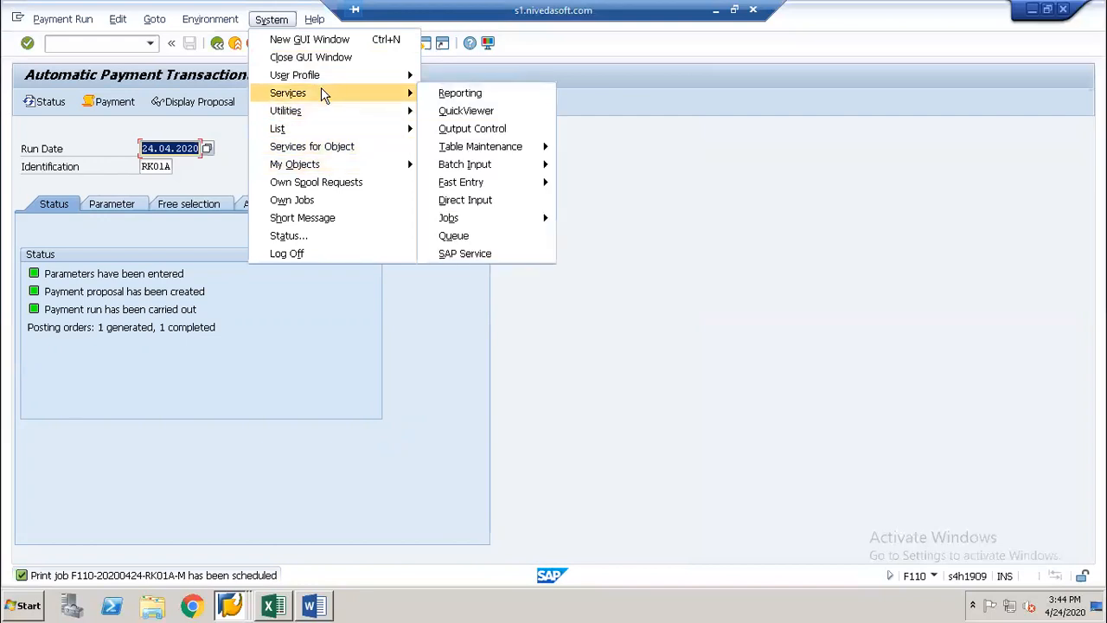
{"action": "left_click", "coordinate": [442, 132]}
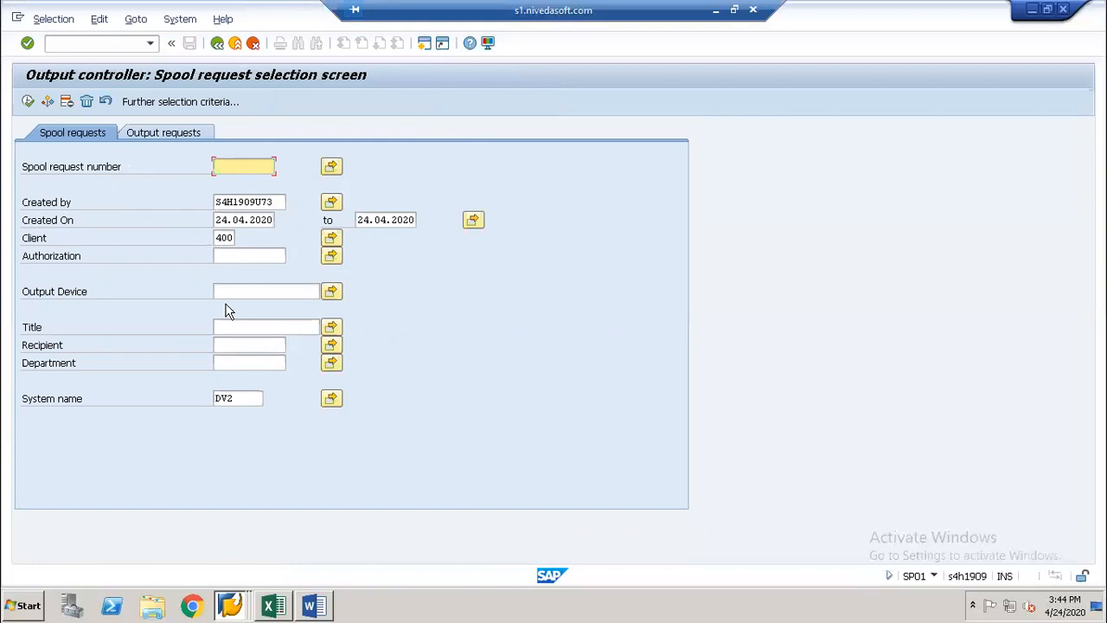
{"action": "key", "text": "alt+Tab"}
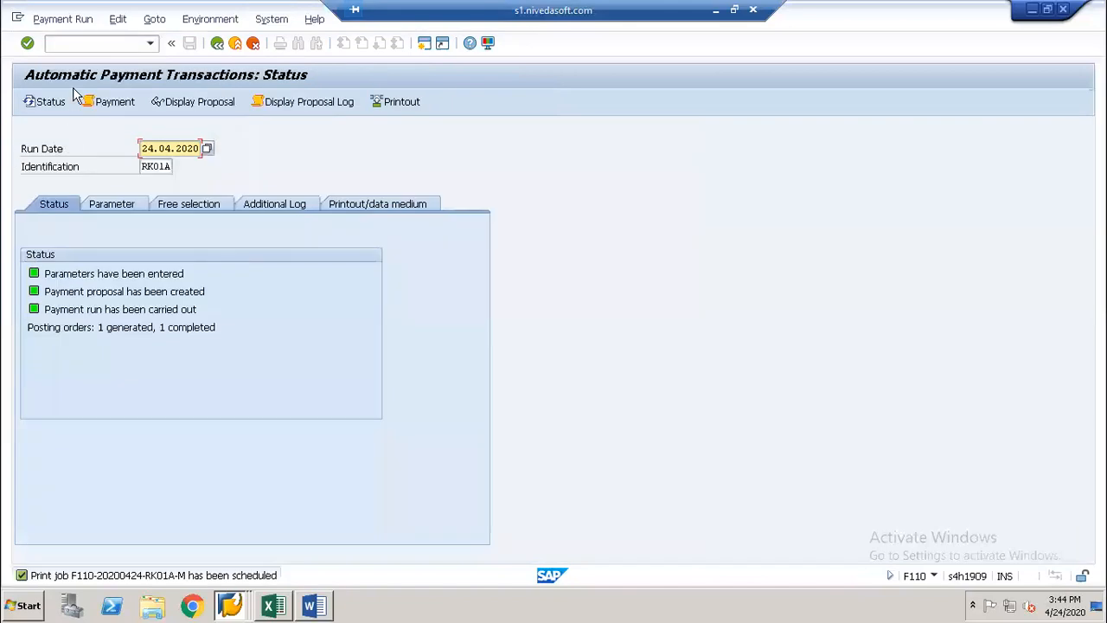
{"action": "left_click", "coordinate": [74, 43]}
{"action": "type", "text": "/nsp01"}
{"action": "key", "text": "Return"}
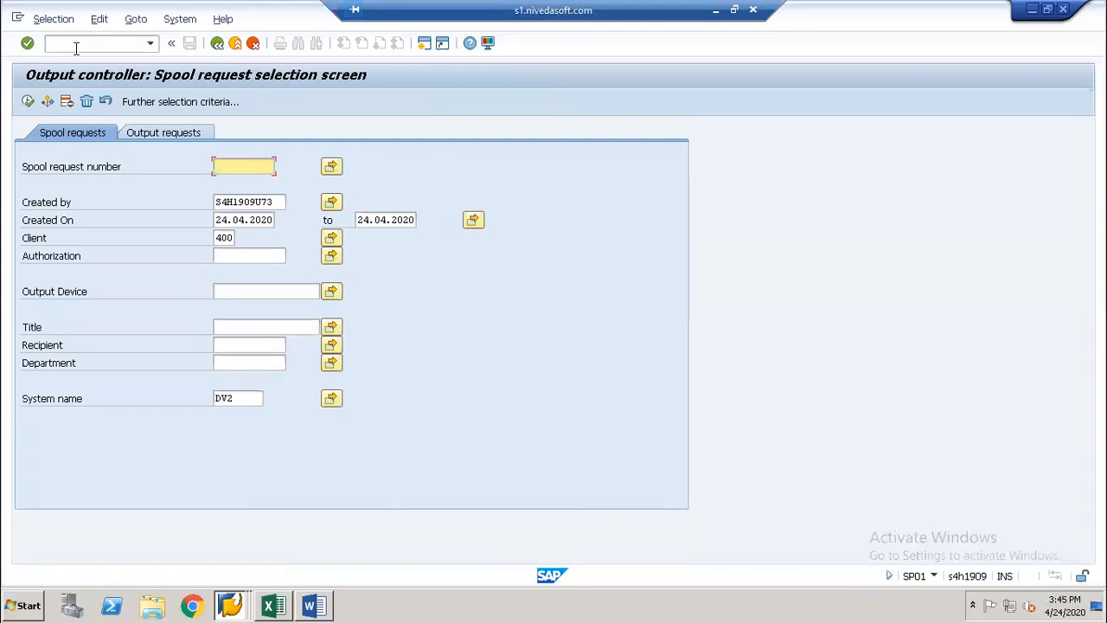
{"action": "key", "text": "alt+Tab"}
{"action": "left_click", "coordinate": [26, 102]}
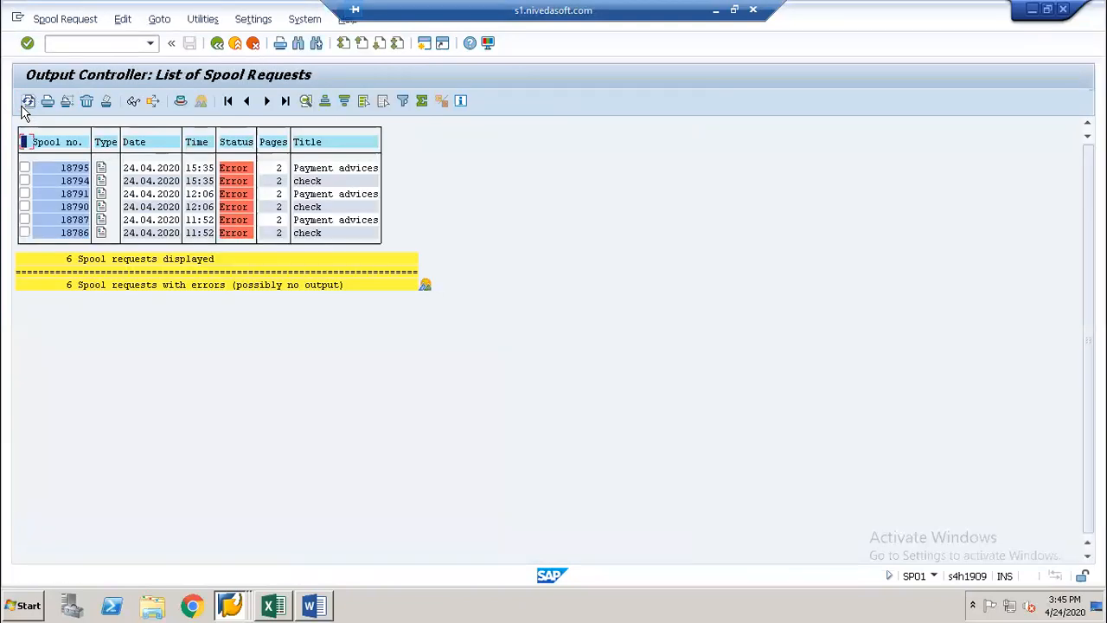
Step: Preview the most recent payment advice spool request and review it down to the cleared items and sum total
{"action": "left_click", "coordinate": [102, 170]}
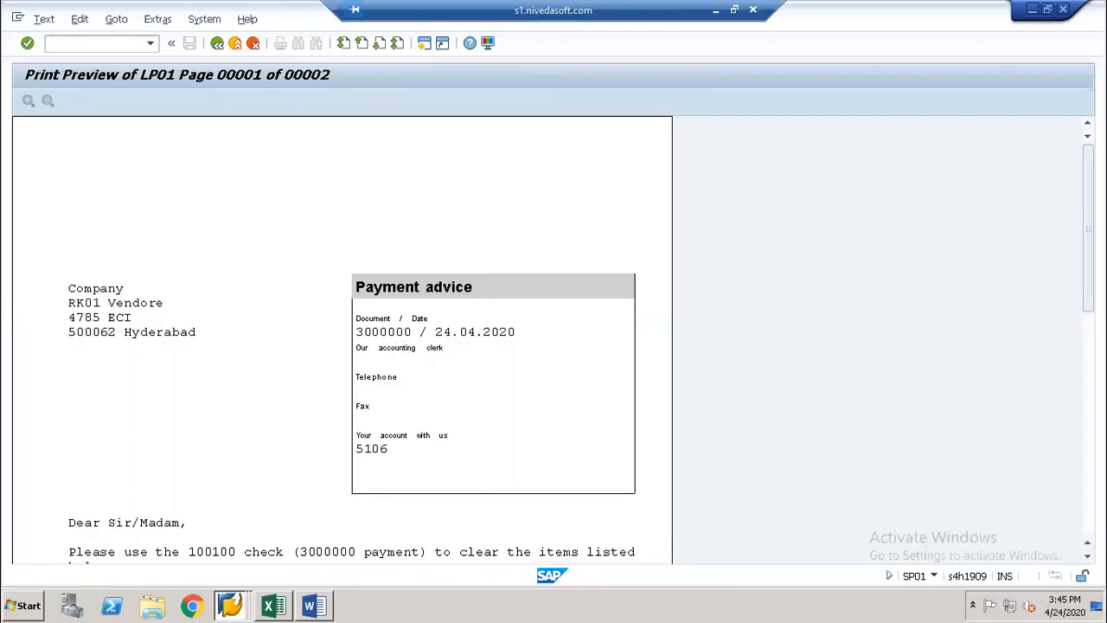
{"action": "scroll", "coordinate": [342, 340], "scroll_direction": "down", "scroll_amount": 1}
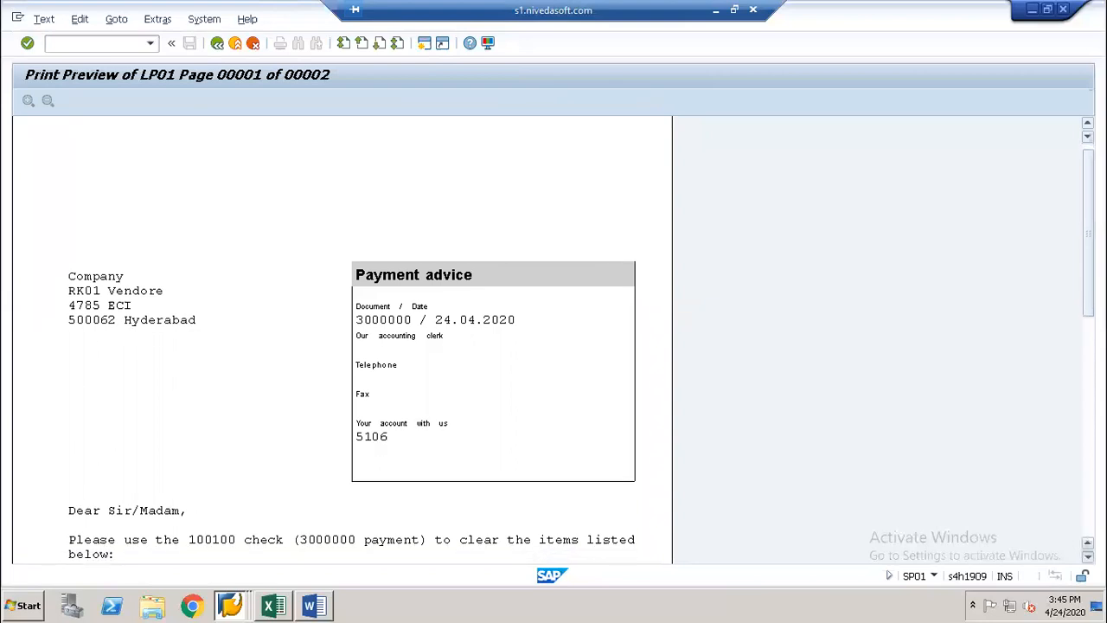
{"action": "scroll", "coordinate": [342, 340], "scroll_direction": "down", "scroll_amount": 3}
{"action": "scroll", "coordinate": [343, 340], "scroll_direction": "down", "scroll_amount": 5}
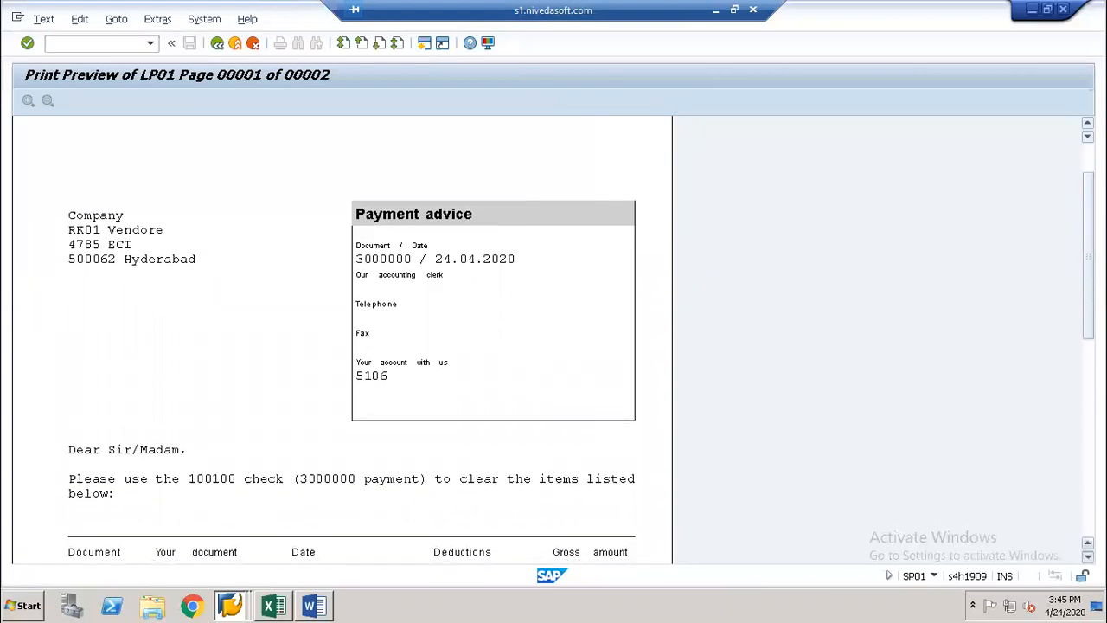
{"action": "scroll", "coordinate": [532, 443], "scroll_direction": "down", "scroll_amount": 10}
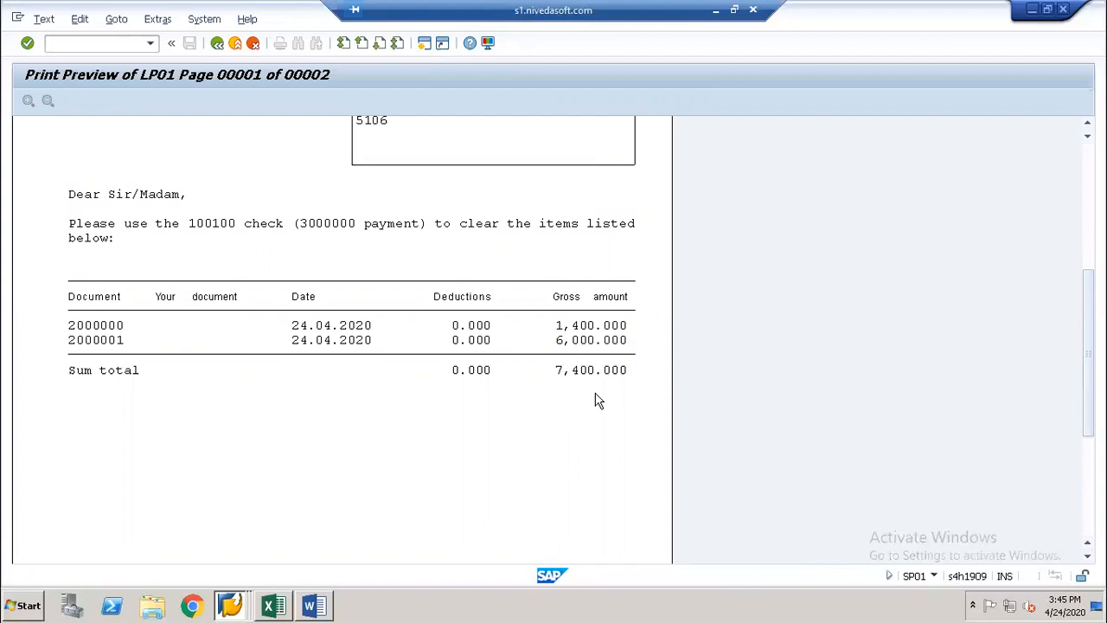
Step: Run vendor line item display FBL1N for the paid vendor in company code RK01, first for open items, then for cleared items
{"action": "left_click", "coordinate": [82, 46]}
{"action": "type", "text": "/nfbl1n"}
{"action": "key", "text": "Return"}
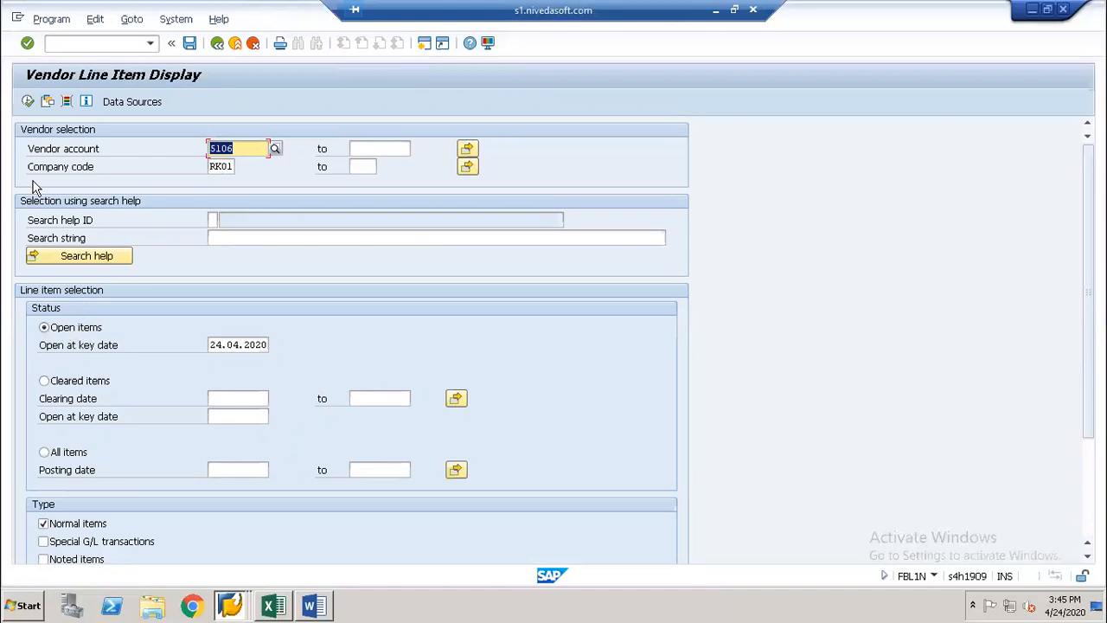
{"action": "left_click", "coordinate": [28, 101]}
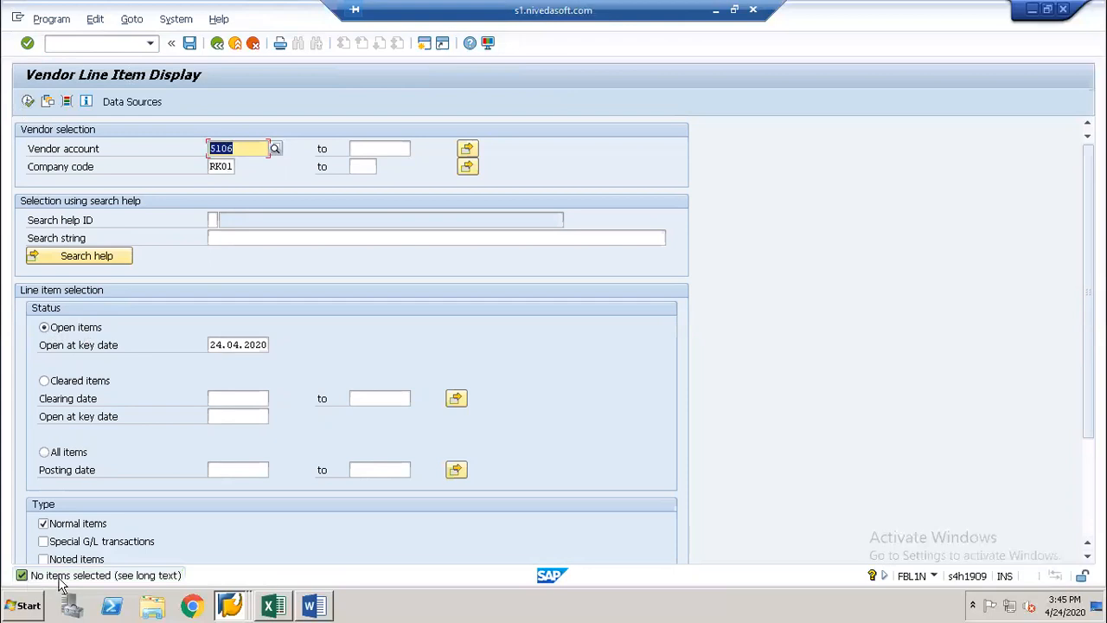
{"action": "left_click", "coordinate": [95, 391]}
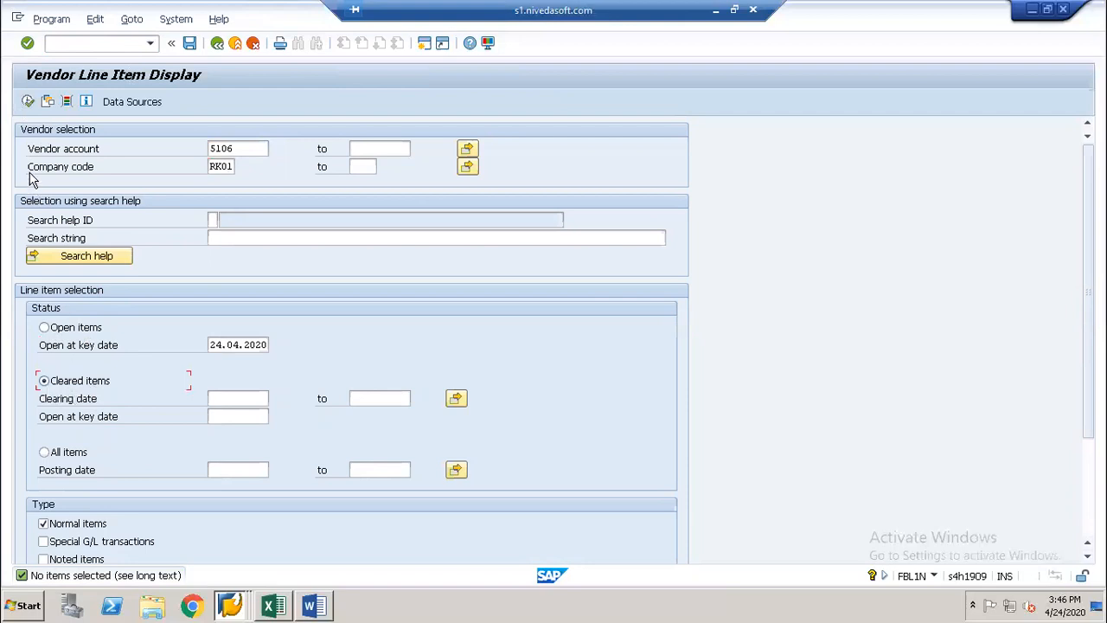
{"action": "left_click", "coordinate": [27, 102]}
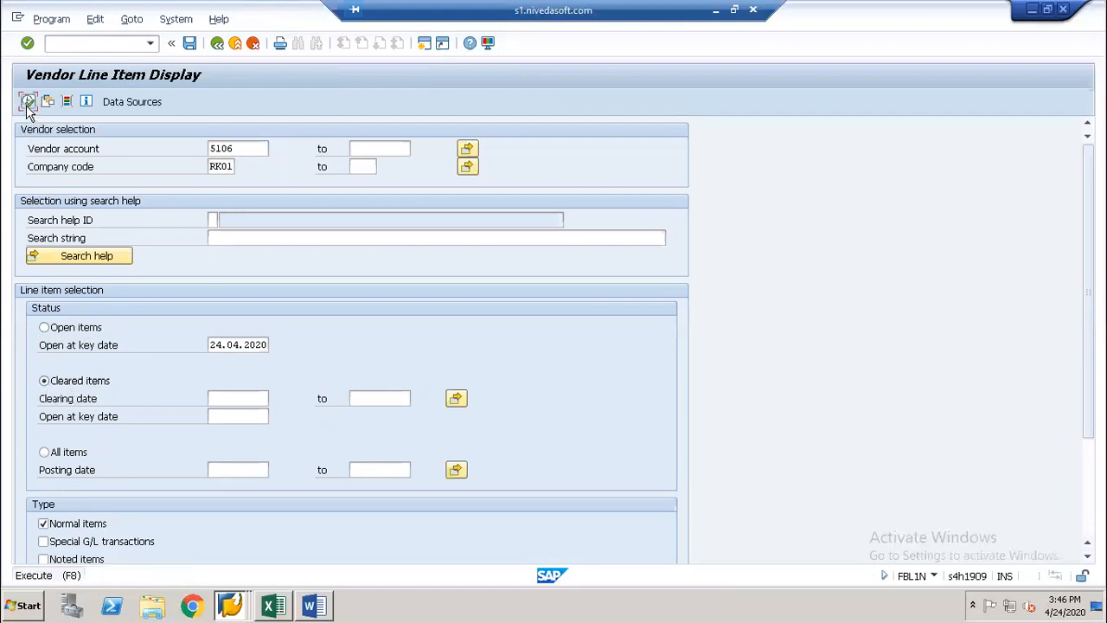